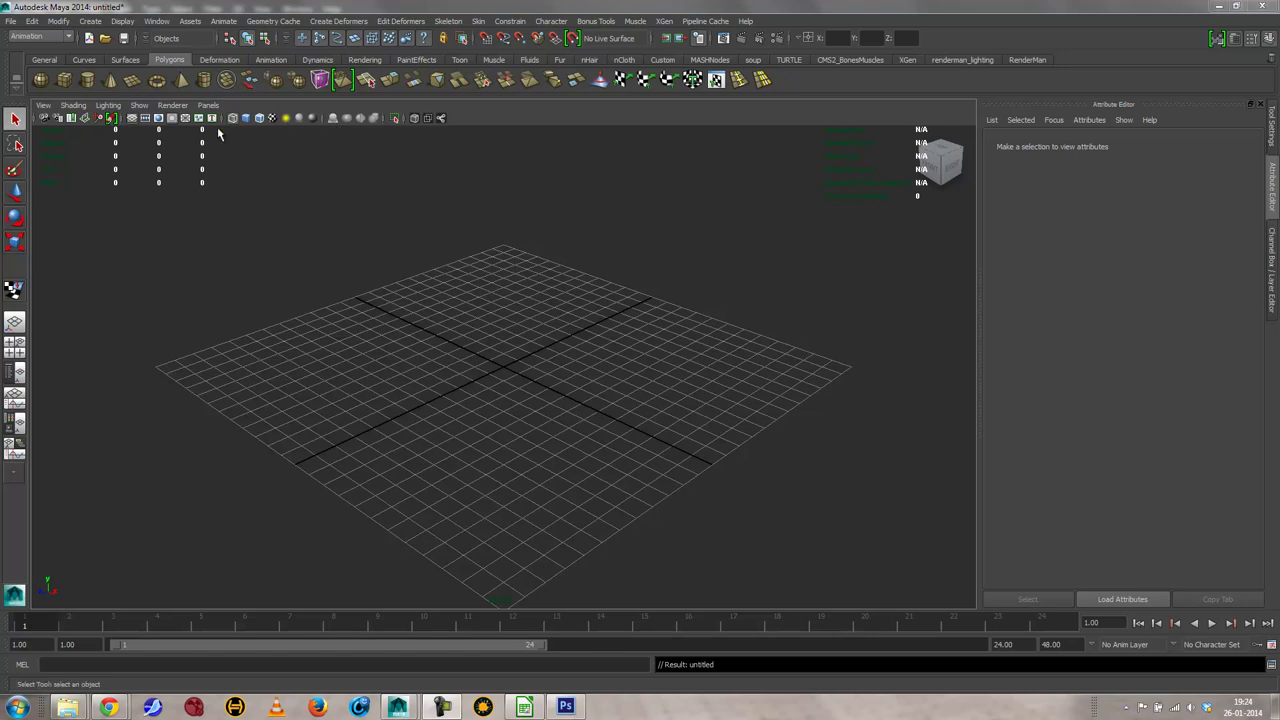
Step: Create a polygon sphere at the origin, frame it and display it shaded
{"action": "left_click", "coordinate": [47, 85]}
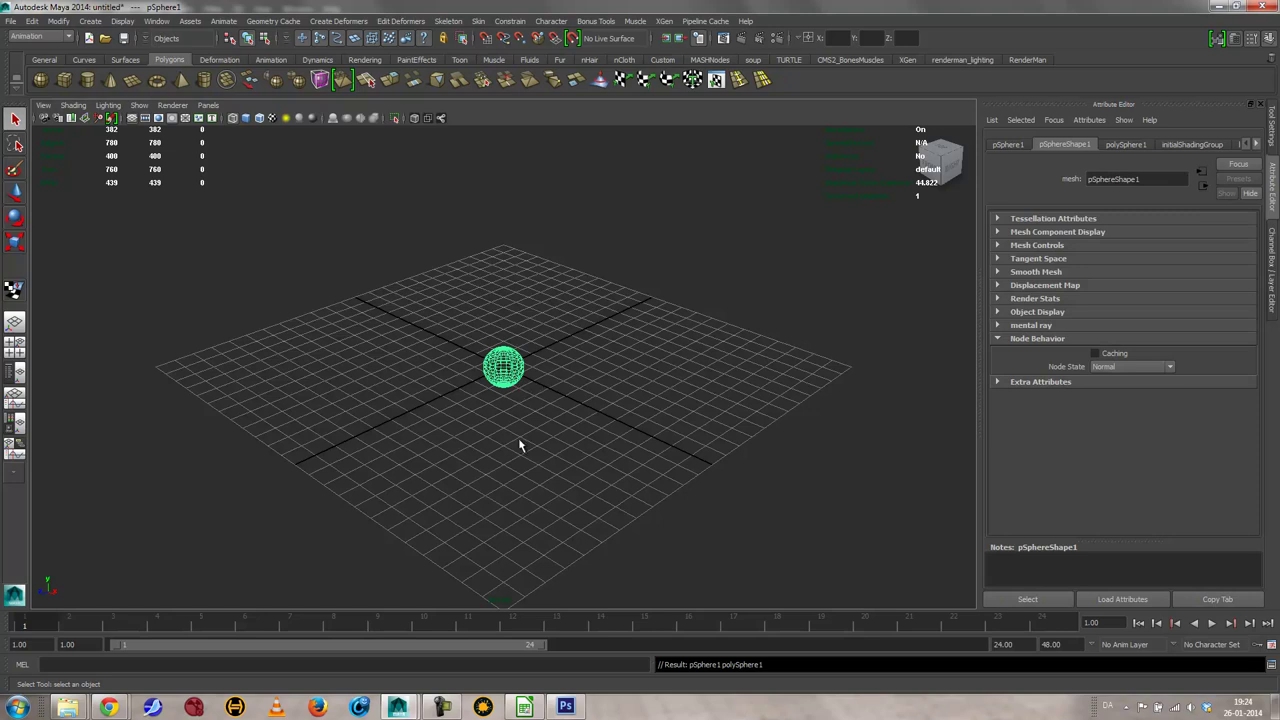
{"action": "key", "text": "f"}
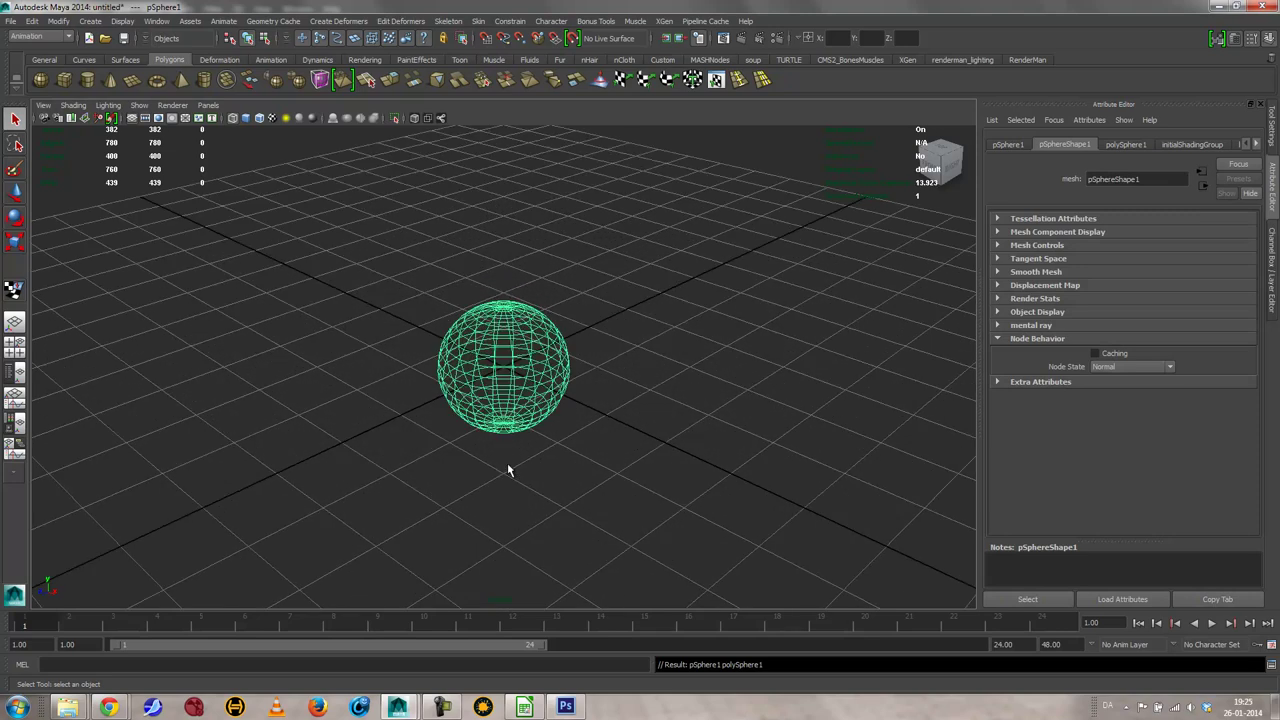
{"action": "key", "text": "5"}
{"action": "mouse_move", "coordinate": [577, 429]}
{"action": "left_mouse_down", "text": "alt"}
{"action": "mouse_move", "coordinate": [608, 314]}
{"action": "mouse_move", "coordinate": [623, 392]}
{"action": "left_mouse_up", "text": "alt"}
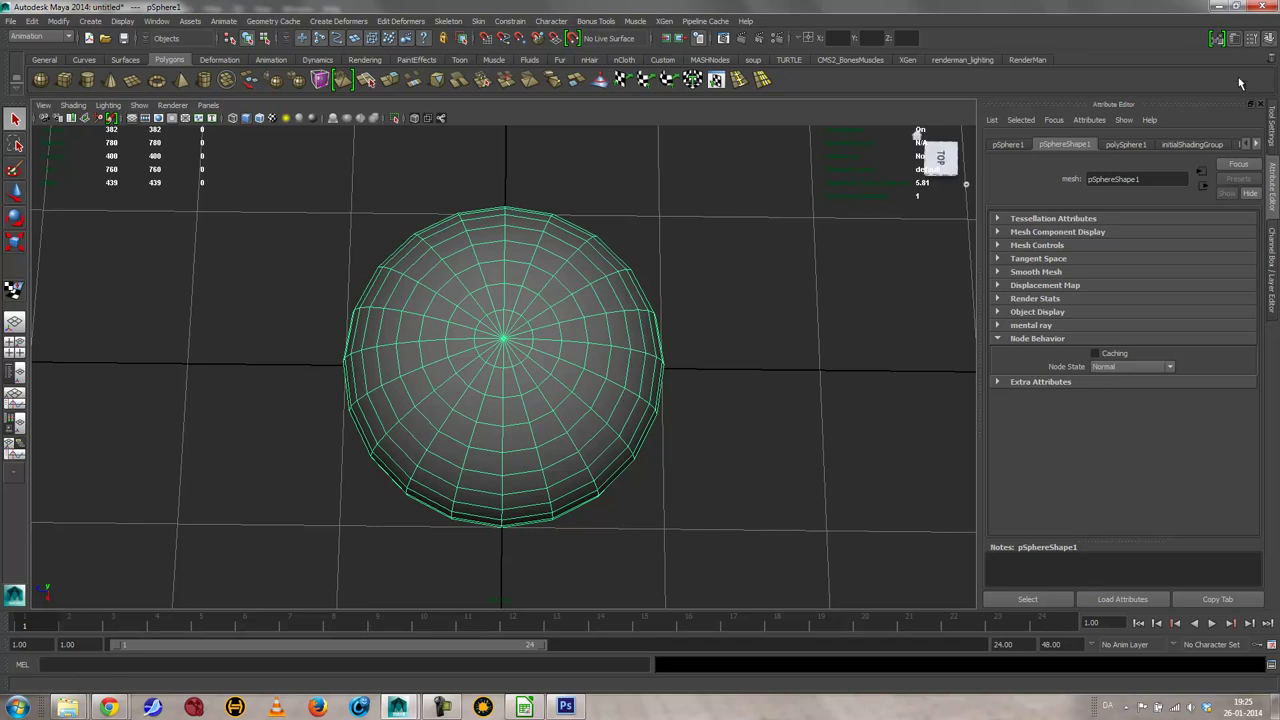
Step: Set the polySphere1 subdivisions to 16 axis and 10 height
{"action": "left_click", "coordinate": [1143, 145]}
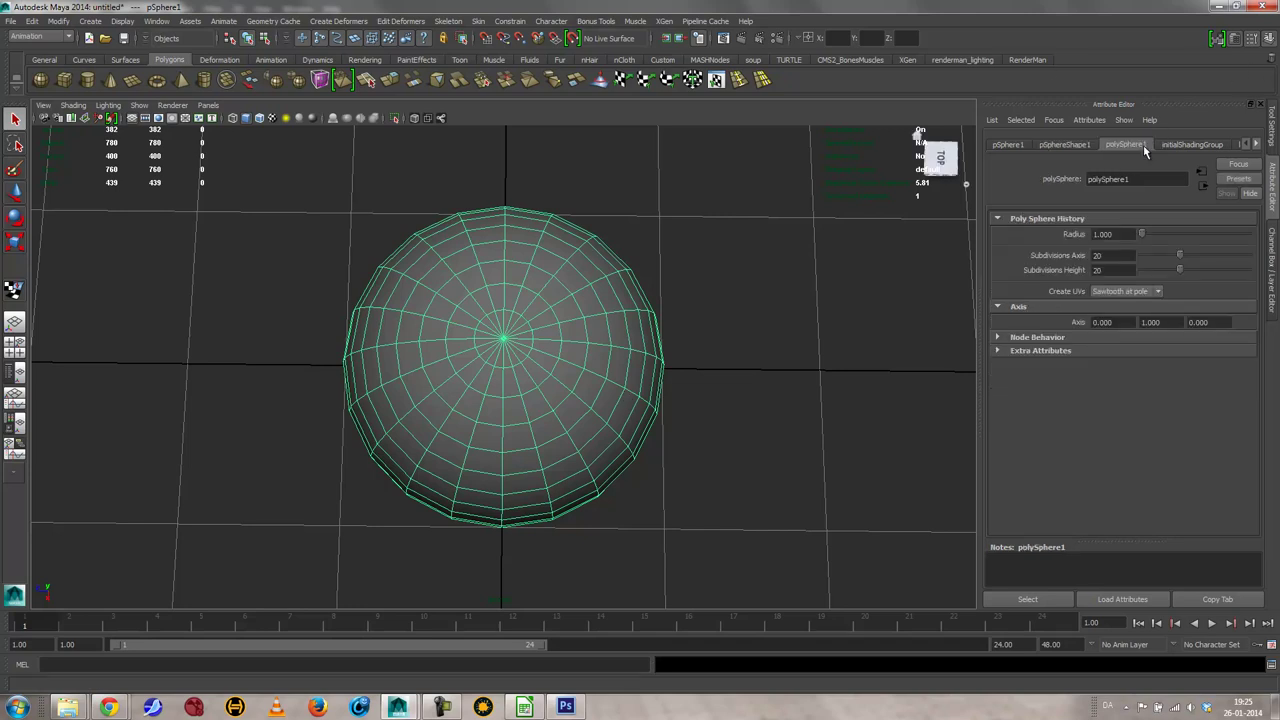
{"action": "double_click", "coordinate": [1107, 256]}
{"action": "key", "text": "Tab"}
{"action": "type", "text": "1"}
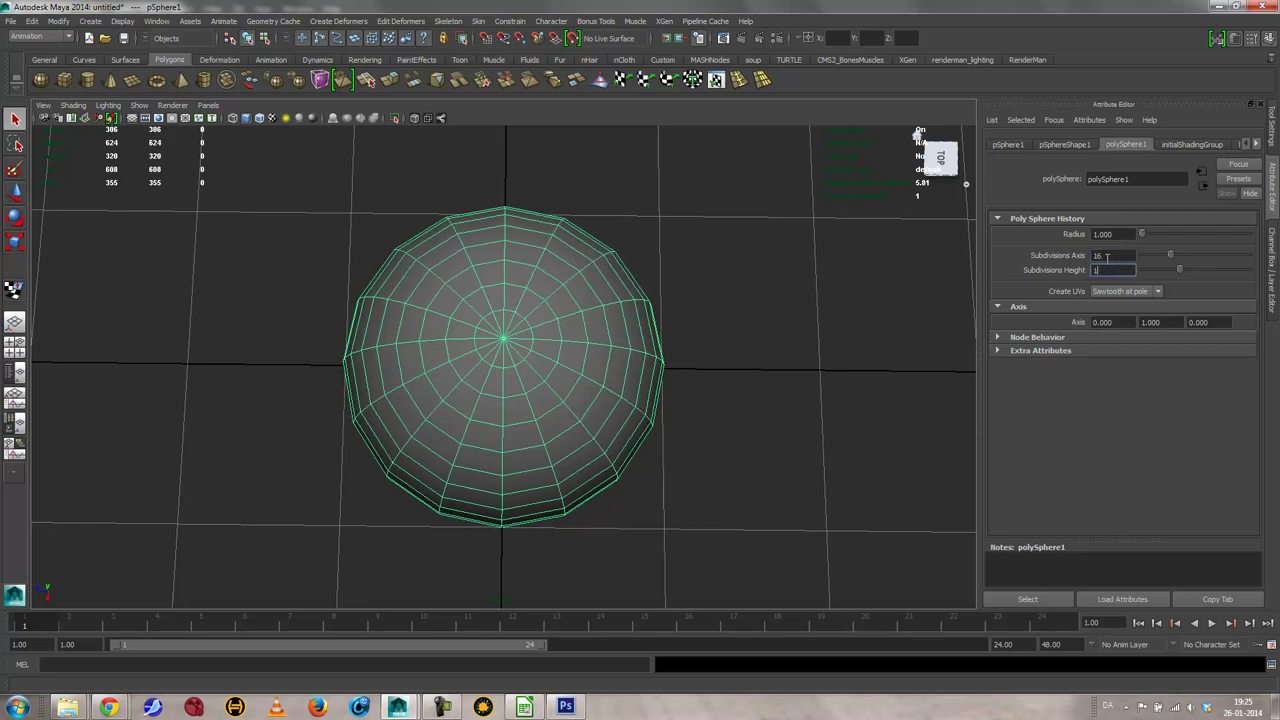
{"action": "type", "text": "0"}
{"action": "key", "text": "Return"}
Step: Tilt the view and bring the basketball reference images folder forward
{"action": "left_click_drag", "start_coordinate": [444, 570], "coordinate": [550, 485], "text": "alt"}
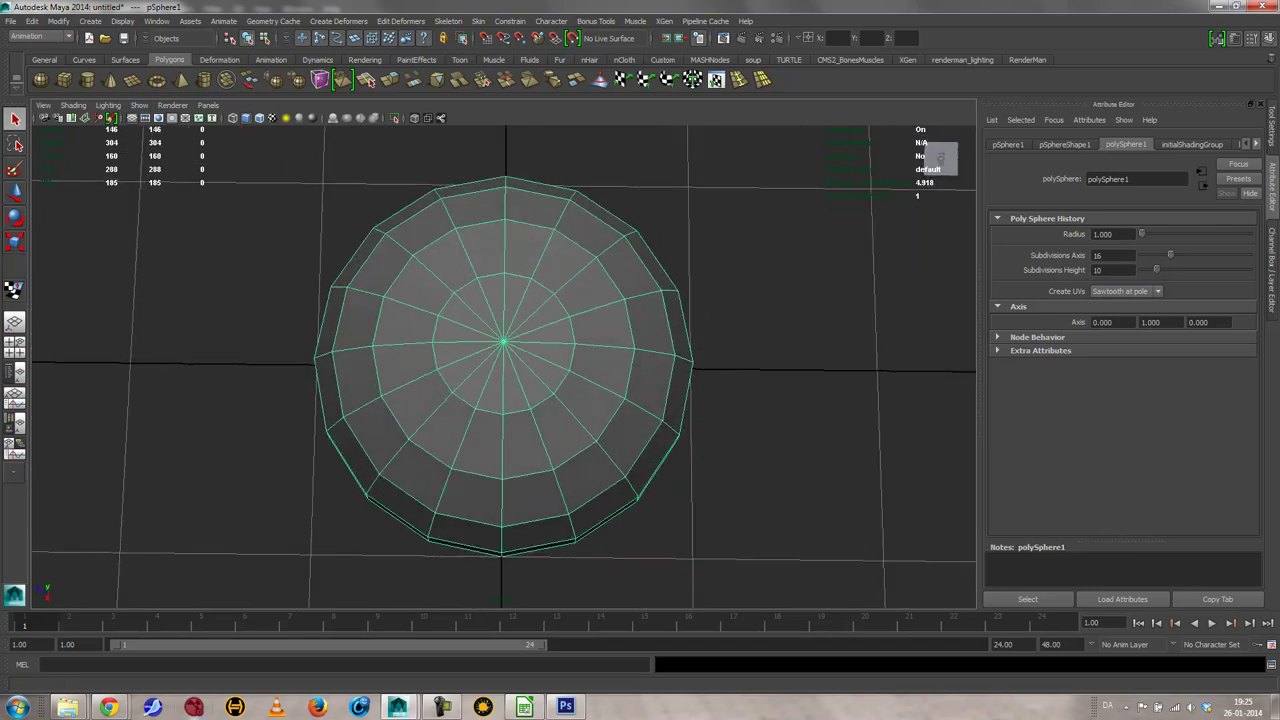
{"action": "mouse_move", "coordinate": [67, 707]}
{"action": "left_click", "coordinate": [218, 664]}
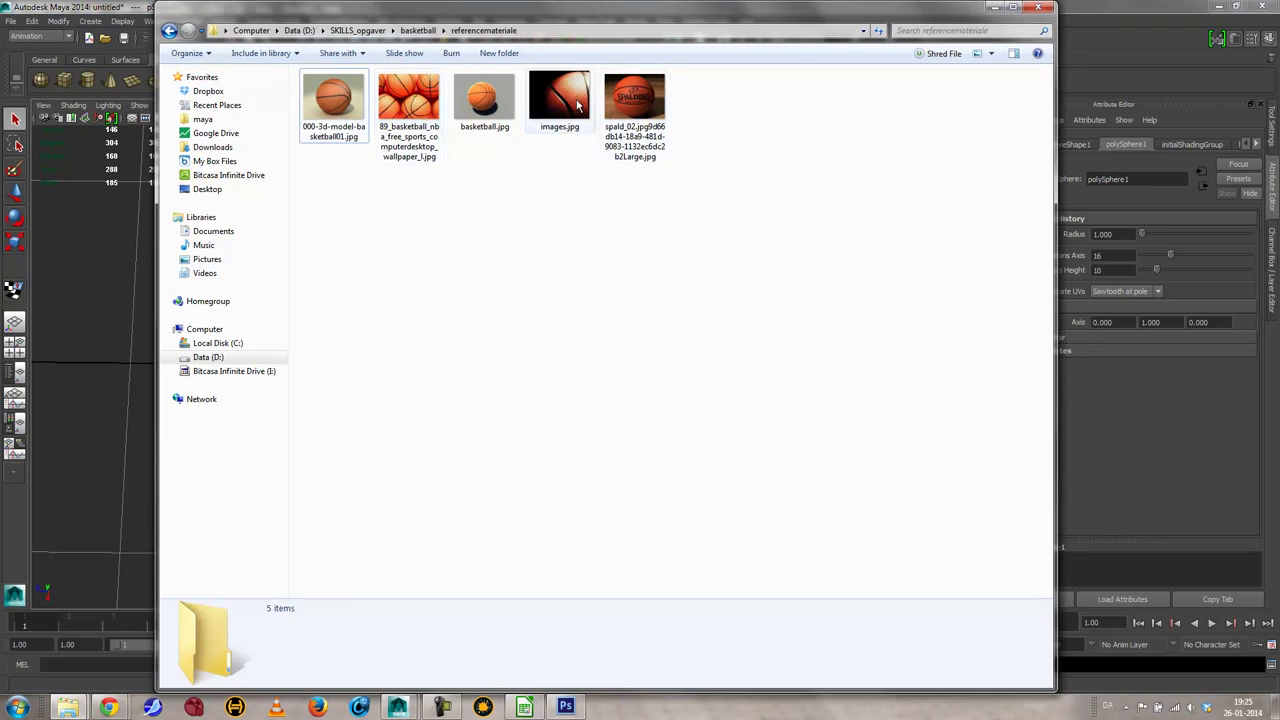
Step: Minimize the reference images and switch to the top view of the sphere
{"action": "left_click", "coordinate": [994, 8]}
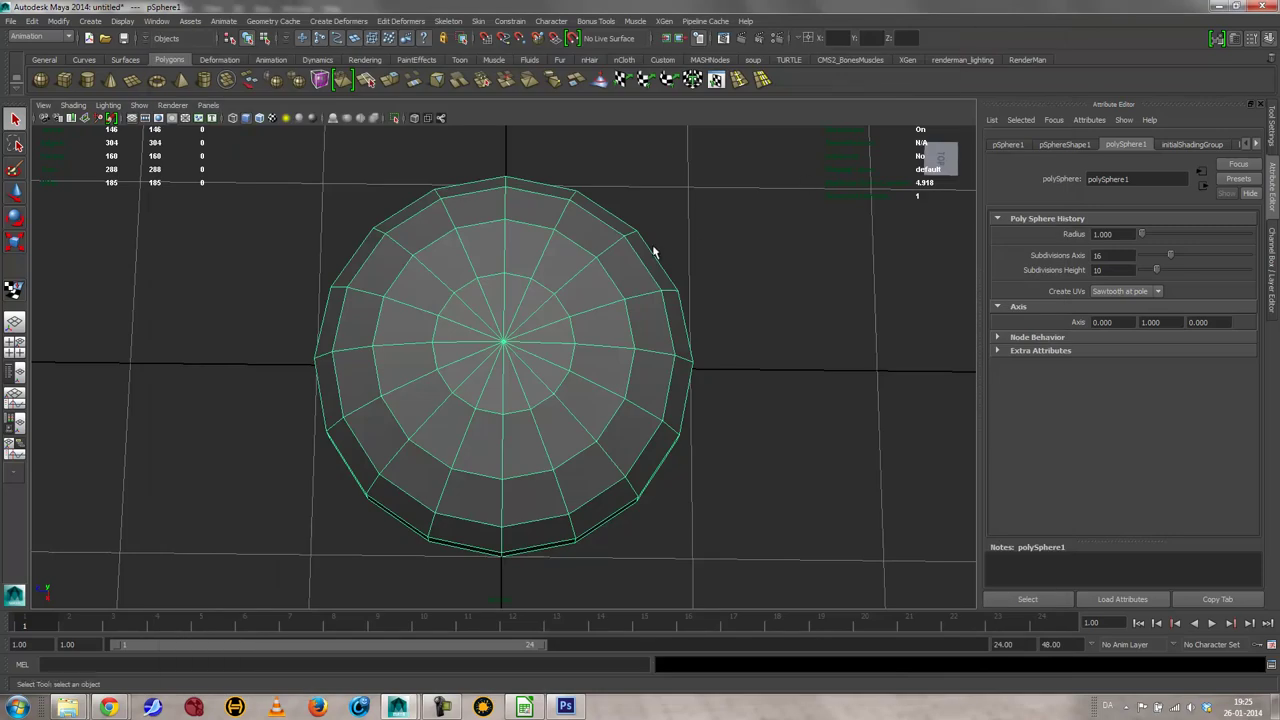
{"action": "key", "text": "space"}
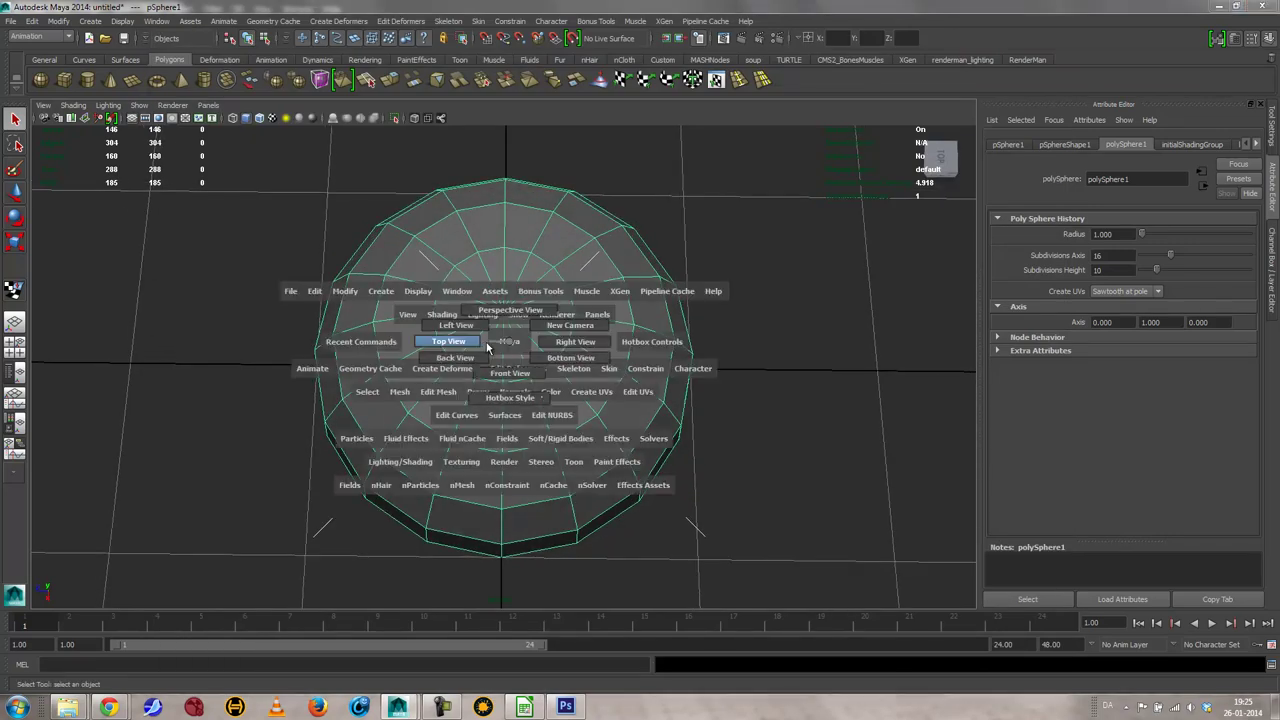
{"action": "scroll", "coordinate": [479, 347], "scroll_direction": "down", "scroll_amount": 8}
{"action": "scroll", "coordinate": [631, 380], "scroll_direction": "up", "scroll_amount": 8}
{"action": "scroll", "coordinate": [681, 409], "scroll_direction": "down", "scroll_amount": 1}
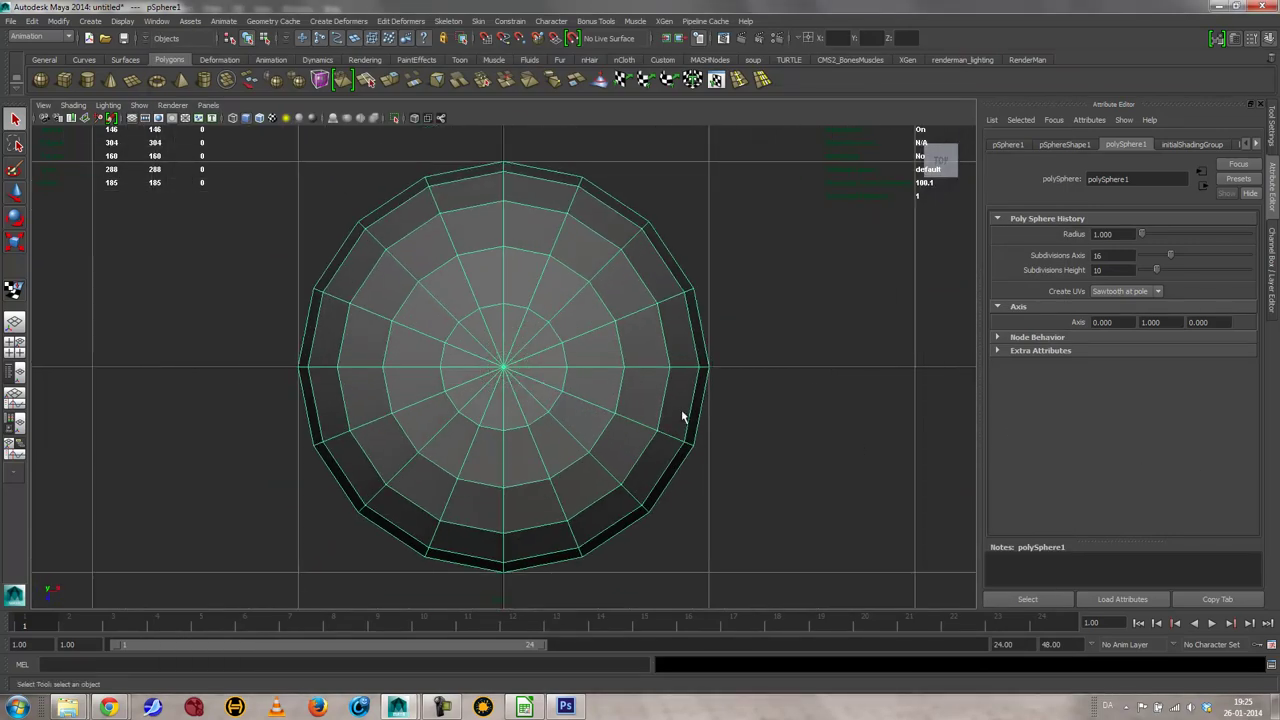
Step: Delete the edges radiating from the sphere's top pole to leave one cap face
{"action": "right_click", "coordinate": [544, 356]}
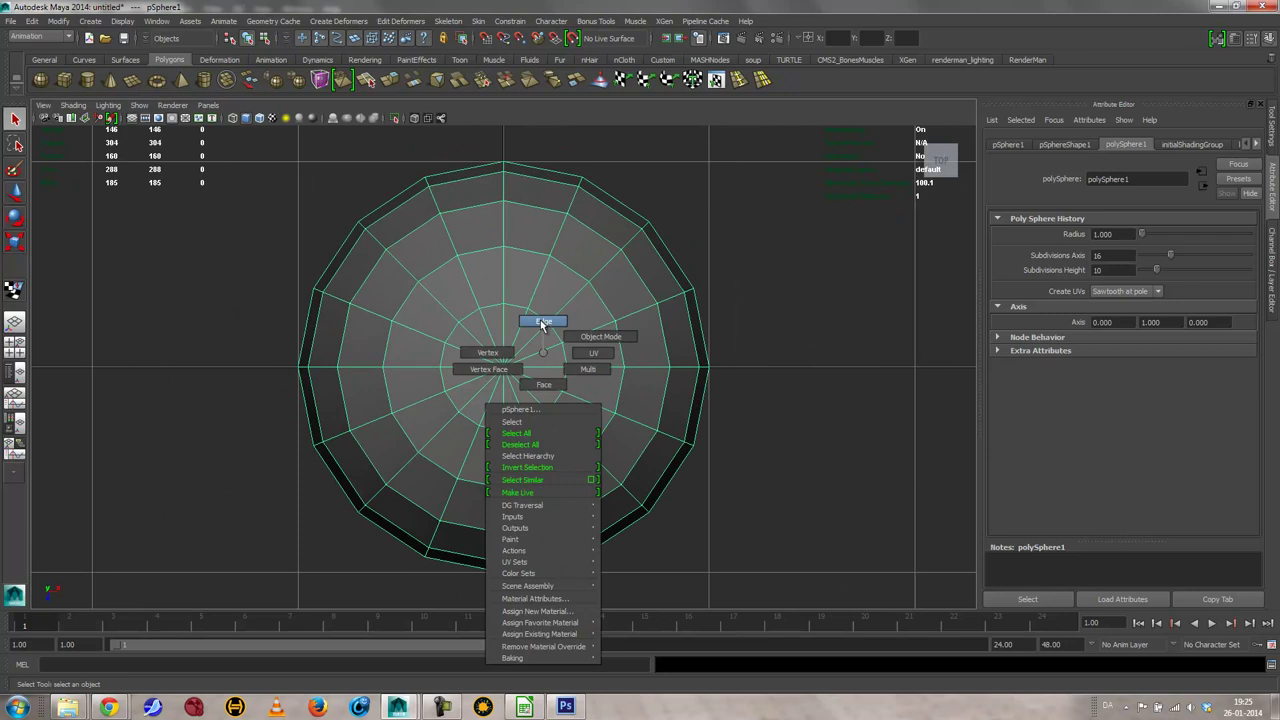
{"action": "left_click", "coordinate": [542, 322]}
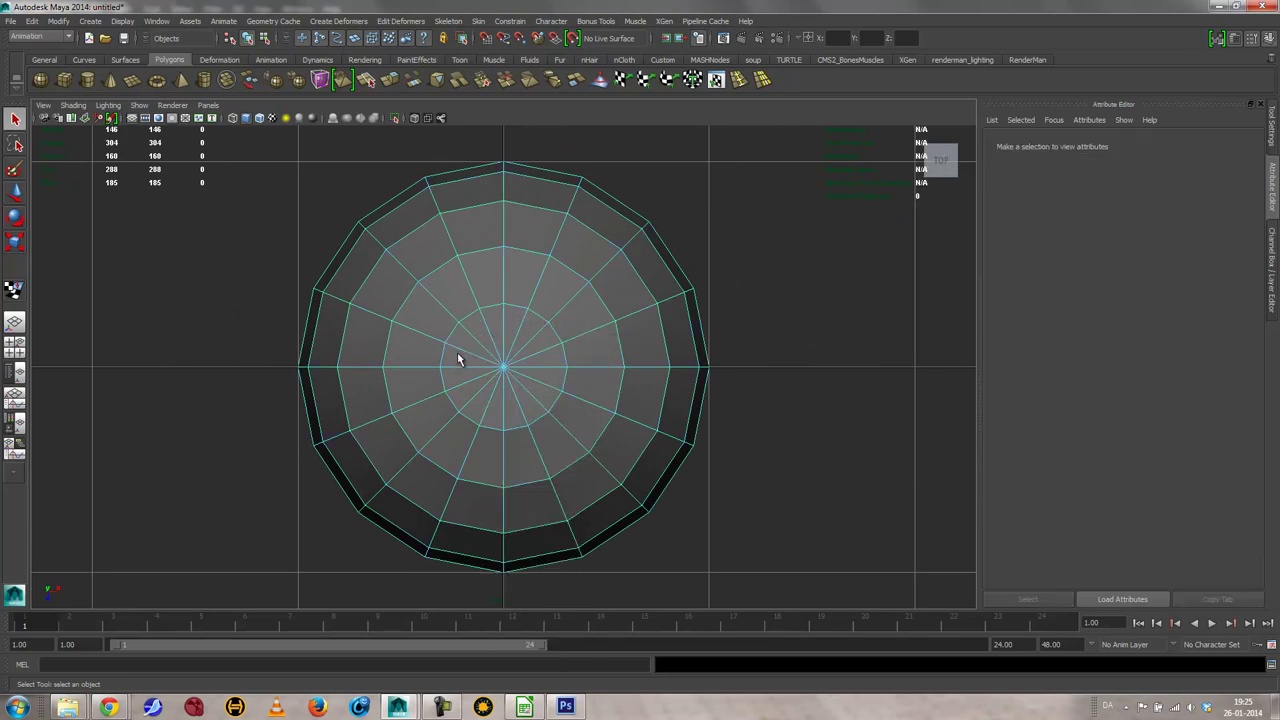
{"action": "left_click", "coordinate": [544, 339]}
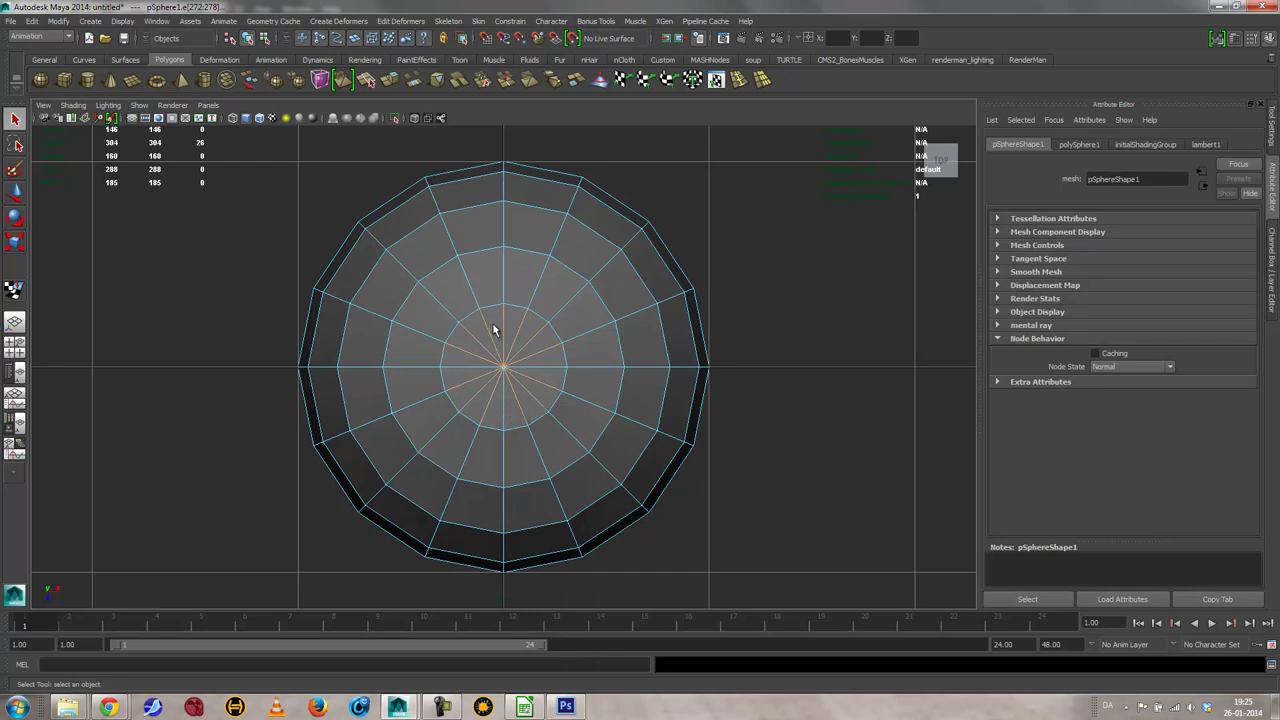
{"action": "key", "text": "Delete"}
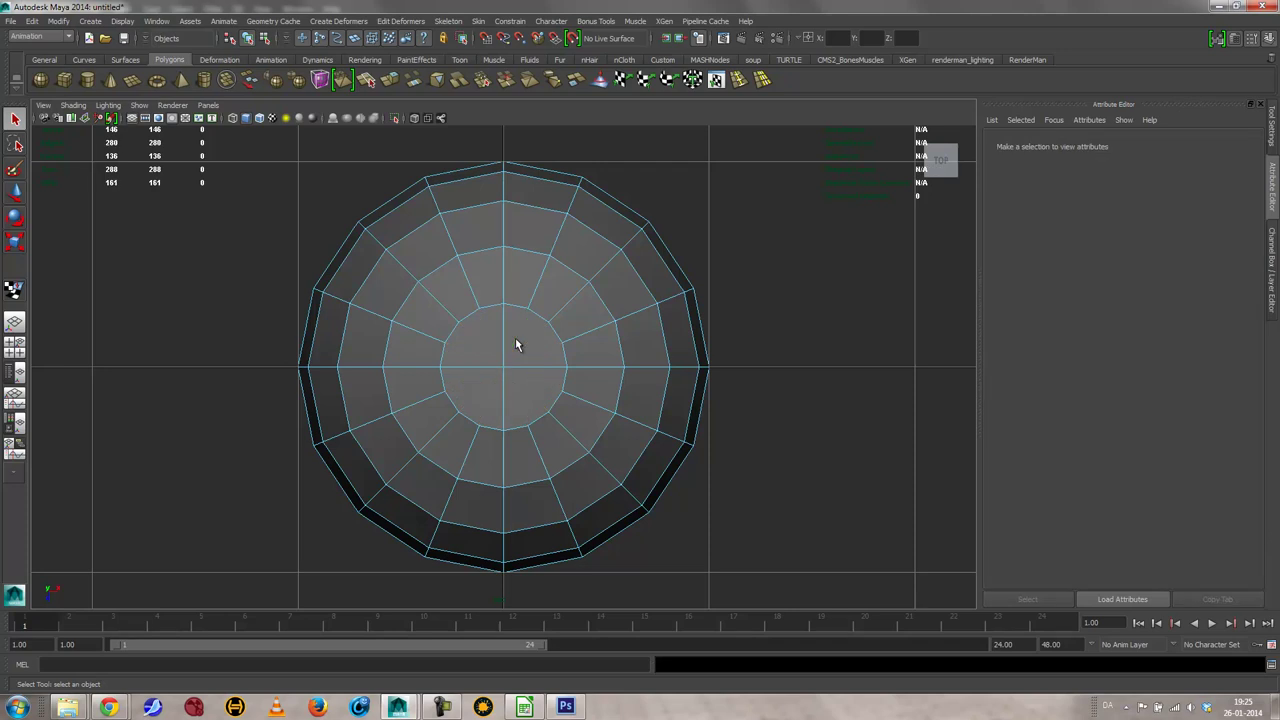
Step: Return to the perspective view of the sphere
{"action": "mouse_move", "coordinate": [458, 405]}
{"action": "right_mouse_down"}
{"action": "mouse_move", "coordinate": [497, 392]}
{"action": "mouse_move", "coordinate": [488, 412]}
{"action": "mouse_move", "coordinate": [457, 400]}
{"action": "right_mouse_up"}
{"action": "key", "text": "space"}
{"action": "left_click_drag", "start_coordinate": [457, 400], "coordinate": [432, 386]}
{"action": "left_click", "coordinate": [368, 80]}
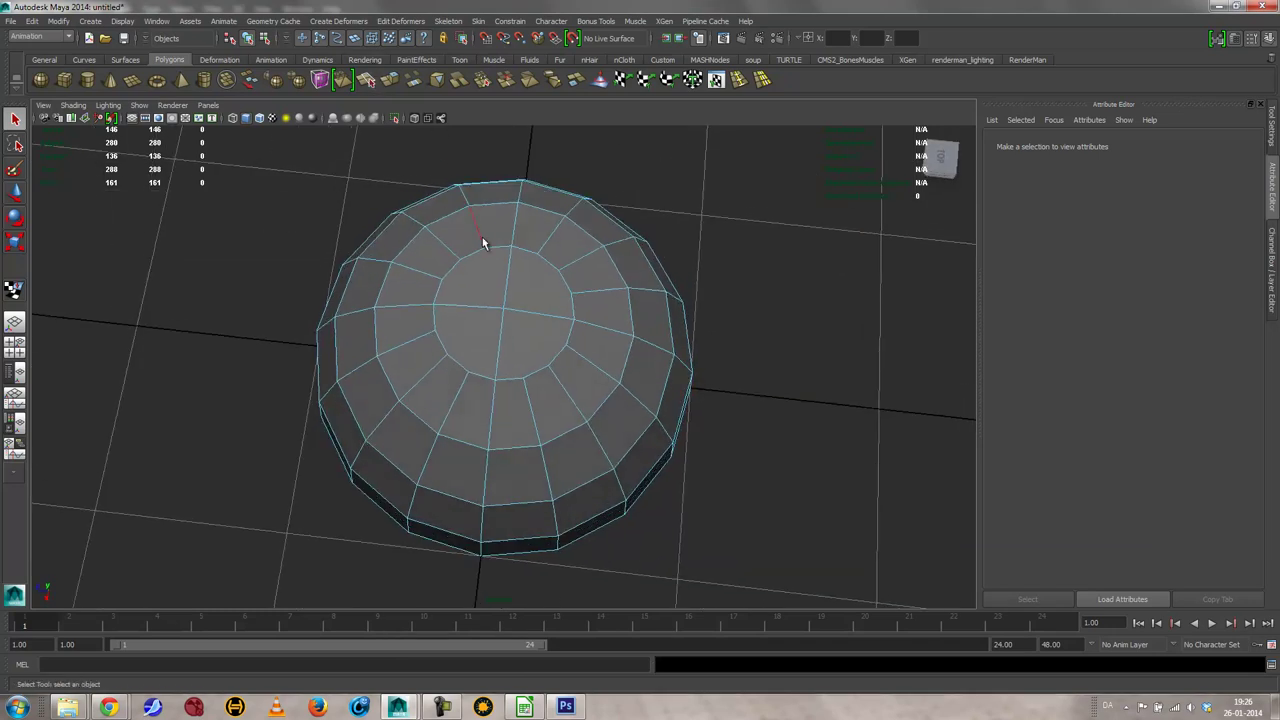
Step: Split the flat top cap with several cut edges crossing it
{"action": "left_click", "coordinate": [450, 360]}
{"action": "left_click", "coordinate": [498, 345]}
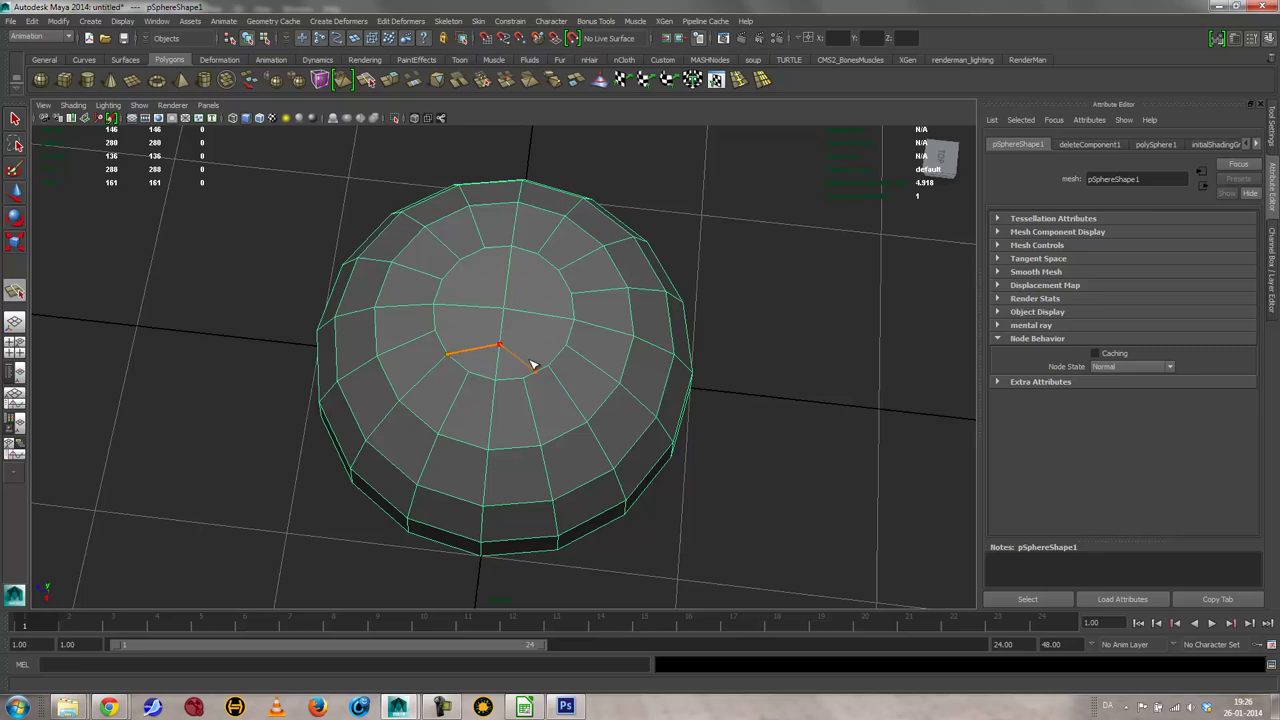
{"action": "key", "text": "Return"}
{"action": "left_click", "coordinate": [433, 330]}
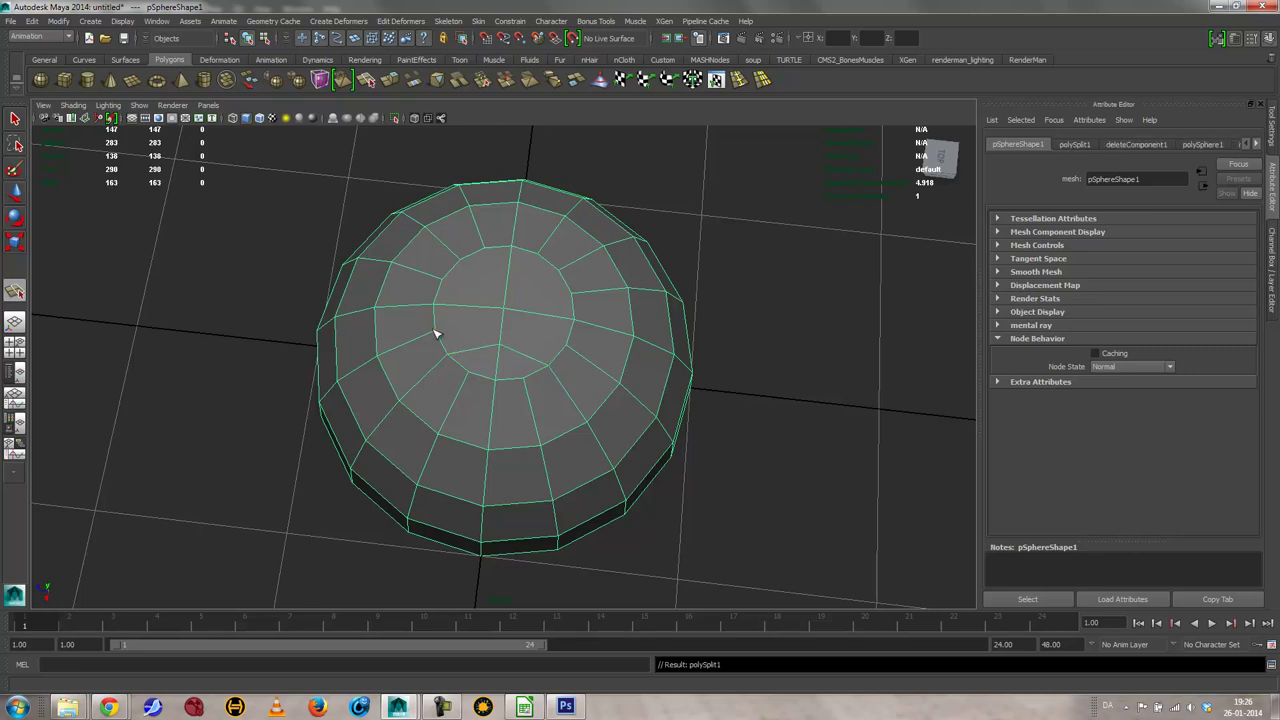
{"action": "left_click", "coordinate": [501, 330]}
{"action": "key", "text": "Return"}
{"action": "left_click", "coordinate": [560, 270]}
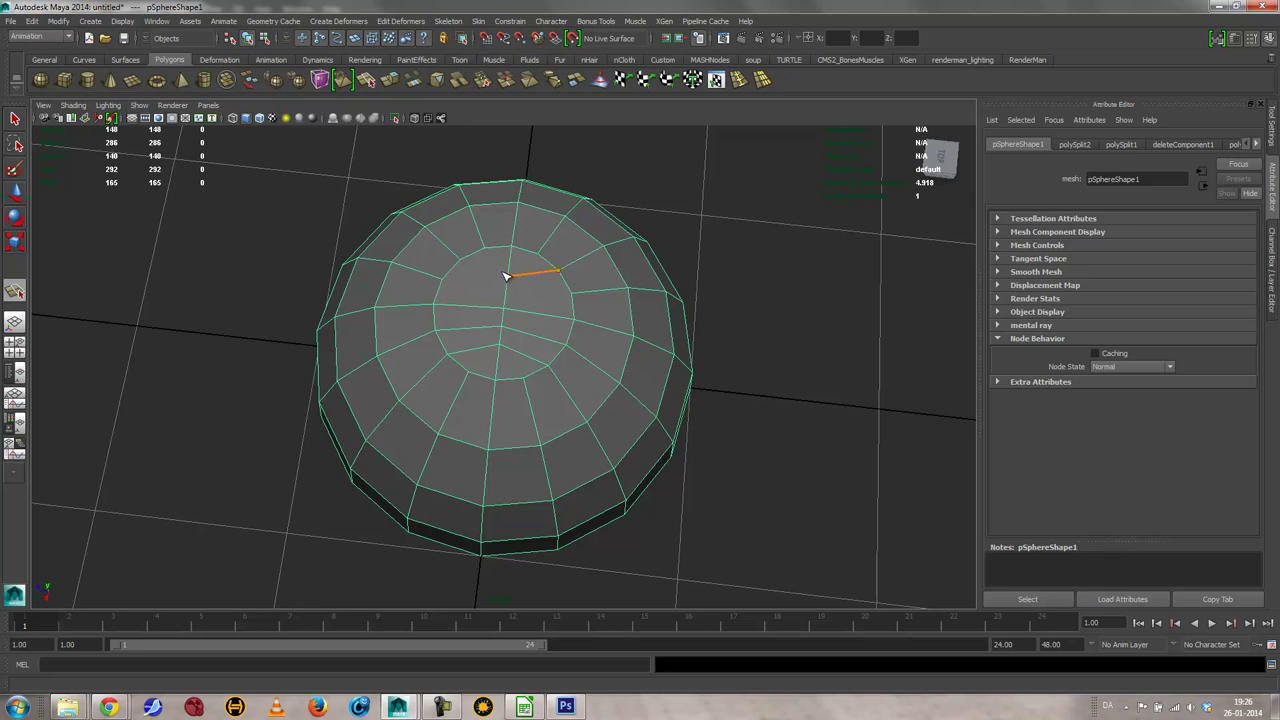
{"action": "left_click", "coordinate": [506, 276]}
{"action": "key", "text": "Return"}
{"action": "left_click", "coordinate": [445, 280]}
{"action": "left_click", "coordinate": [506, 293]}
{"action": "key", "text": "Return"}
{"action": "left_click", "coordinate": [572, 305]}
Step: Split the bottom cap with cut edges running through its centre
{"action": "left_click_drag", "start_coordinate": [543, 428], "coordinate": [560, 274], "text": "alt"}
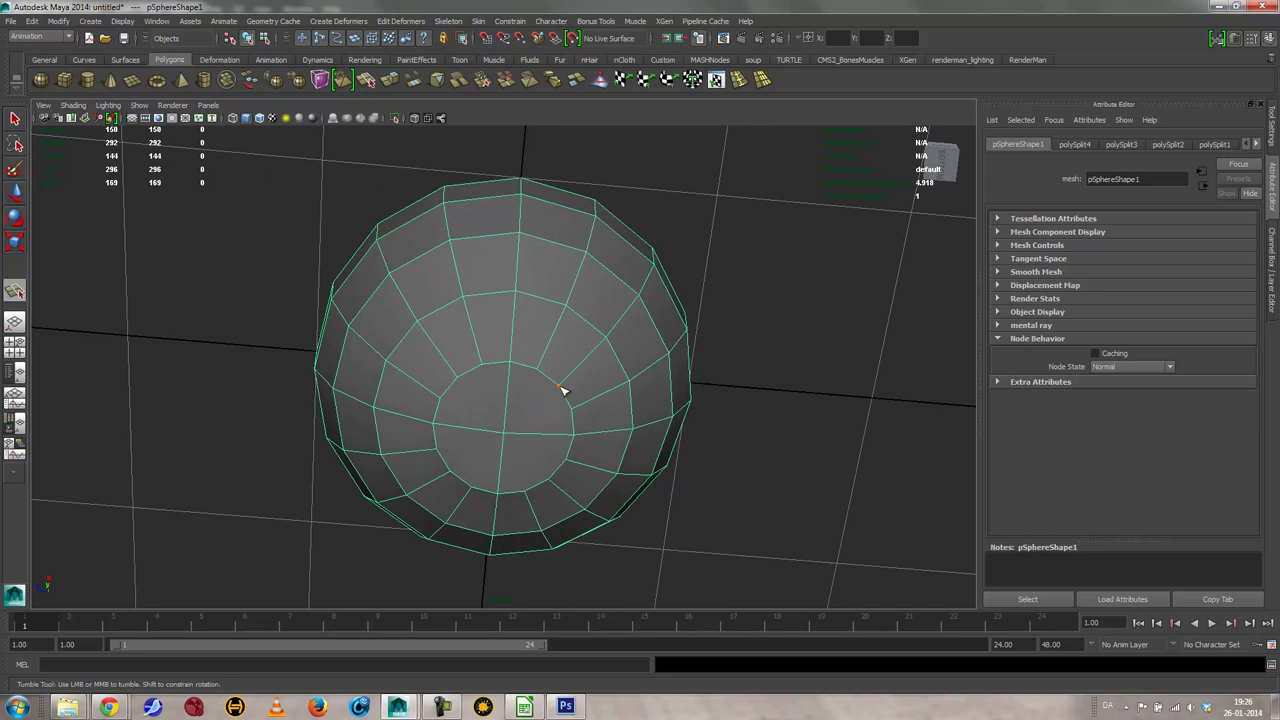
{"action": "left_click_drag", "start_coordinate": [525, 396], "coordinate": [506, 398]}
{"action": "left_click", "coordinate": [466, 384]}
{"action": "key", "text": "Return"}
{"action": "left_click", "coordinate": [441, 399]}
{"action": "left_click", "coordinate": [505, 414]}
{"action": "left_click", "coordinate": [568, 411]}
{"action": "key", "text": "Return"}
{"action": "left_click", "coordinate": [495, 468]}
{"action": "left_click", "coordinate": [460, 472]}
{"action": "key", "text": "Return"}
{"action": "left_click", "coordinate": [440, 449]}
{"action": "left_click", "coordinate": [501, 449]}
{"action": "left_click", "coordinate": [559, 458]}
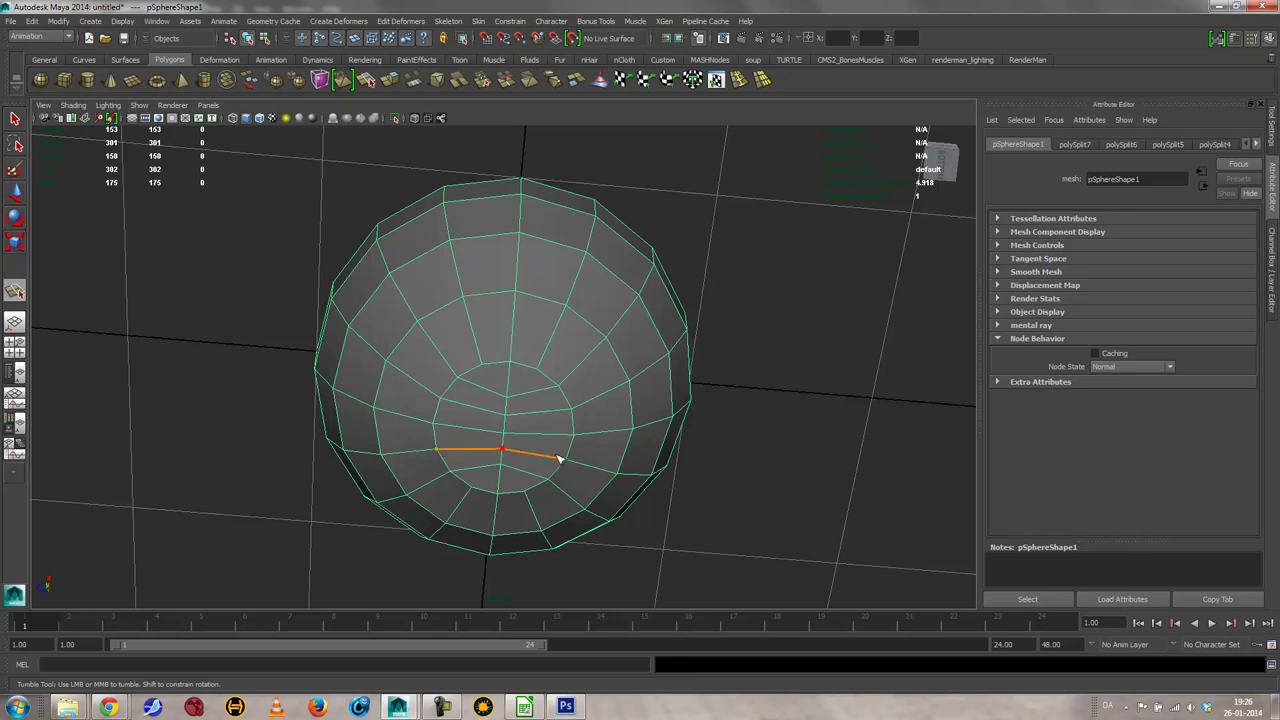
{"action": "key", "text": "Return"}
Step: Exit the split tool and view the sphere from above
{"action": "left_click_drag", "start_coordinate": [594, 298], "coordinate": [378, 497], "text": "alt"}
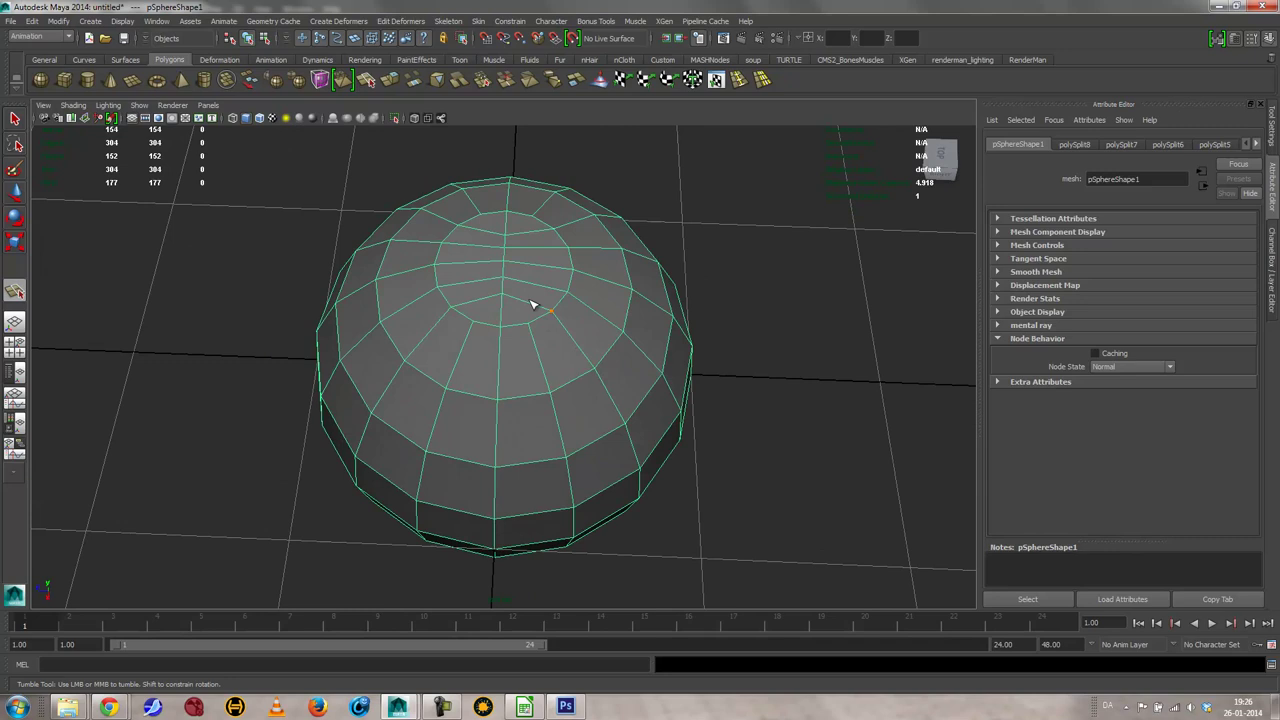
{"action": "key", "text": "q"}
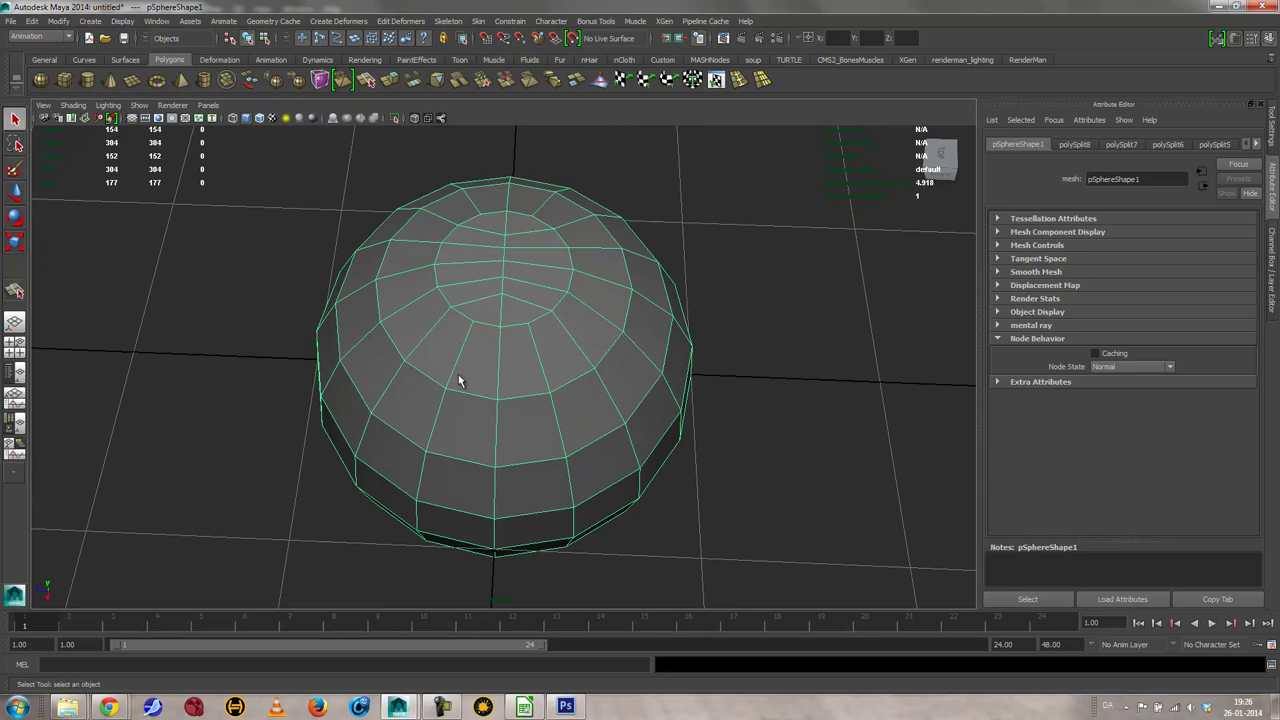
{"action": "mouse_move", "coordinate": [483, 432]}
{"action": "left_mouse_down", "text": "alt"}
{"action": "mouse_move", "coordinate": [486, 403]}
{"action": "mouse_move", "coordinate": [514, 434]}
{"action": "mouse_move", "coordinate": [505, 426]}
{"action": "left_mouse_up", "text": "alt"}
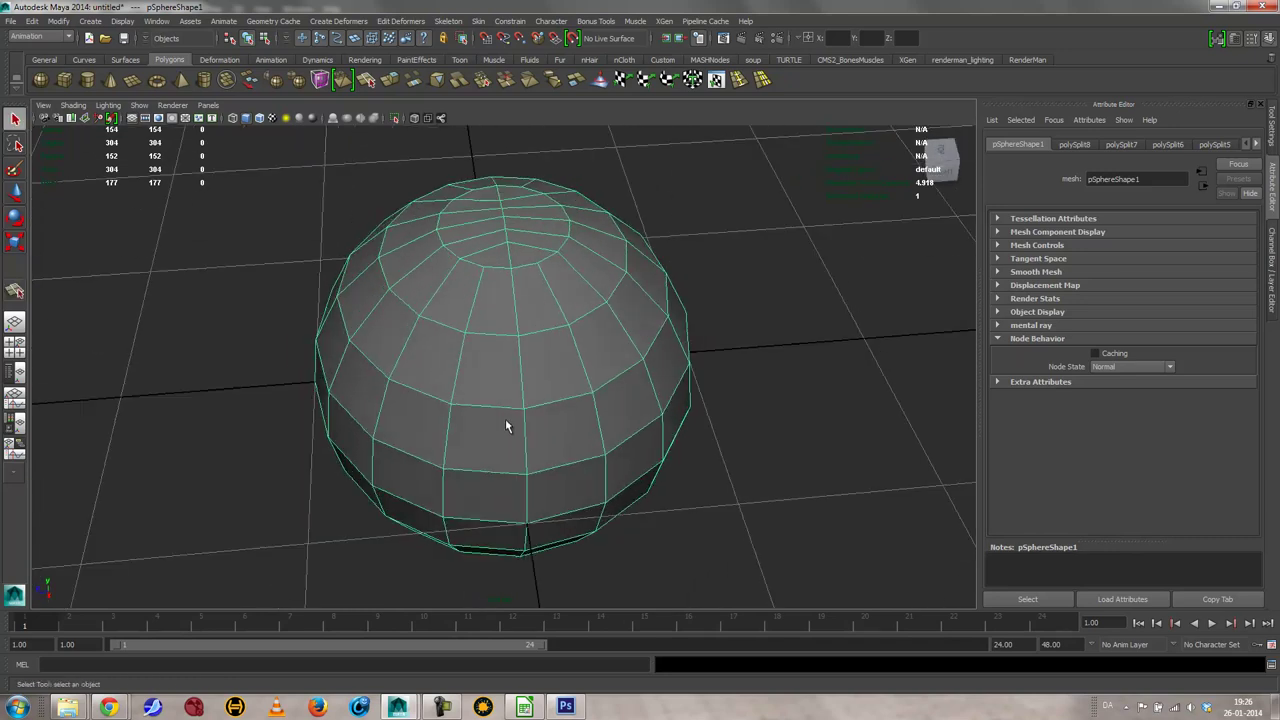
Step: Smooth the sphere into a denser, rounder mesh
{"action": "left_click", "coordinate": [297, 81]}
{"action": "left_click_drag", "start_coordinate": [514, 391], "coordinate": [600, 423], "text": "alt"}
{"action": "left_click", "coordinate": [646, 503]}
{"action": "left_click_drag", "start_coordinate": [646, 503], "coordinate": [517, 426], "text": "alt"}
{"action": "left_click", "coordinate": [491, 331]}
{"action": "left_click_drag", "start_coordinate": [491, 331], "coordinate": [504, 370], "text": "alt"}
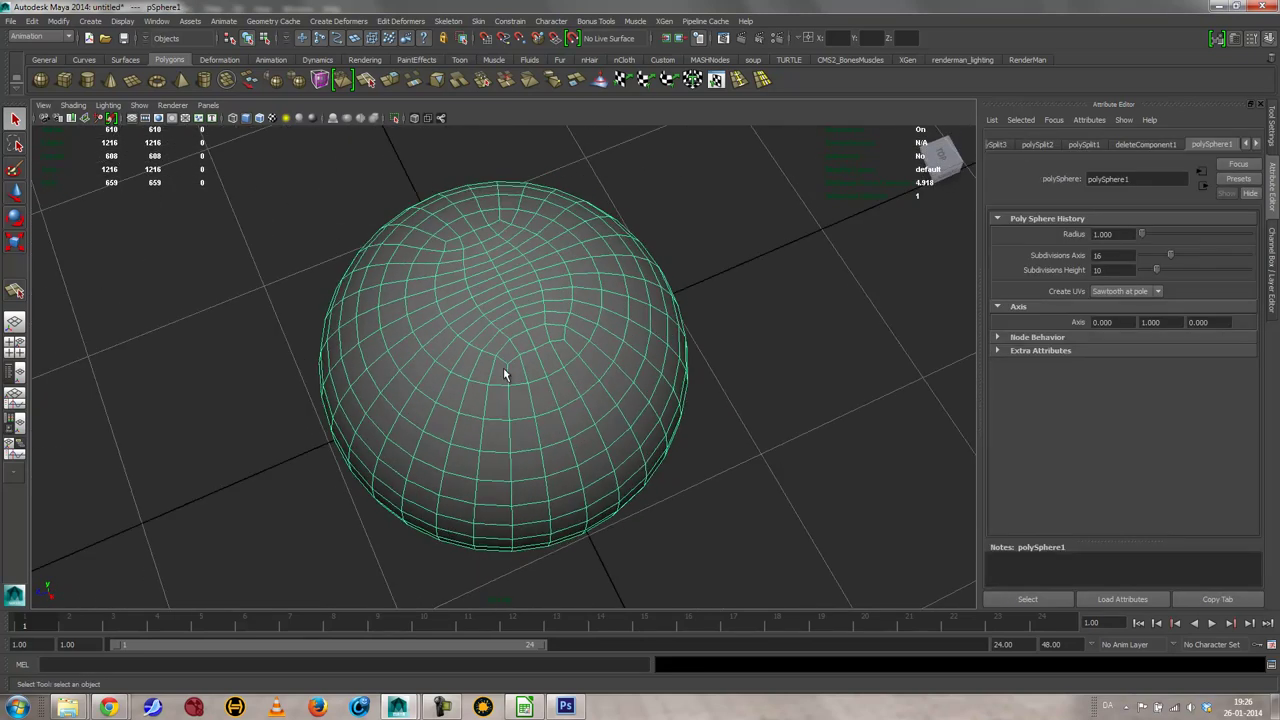
Step: Select the edge loops that will form the basketball seams
{"action": "right_click_drag", "start_coordinate": [503, 367], "coordinate": [484, 343]}
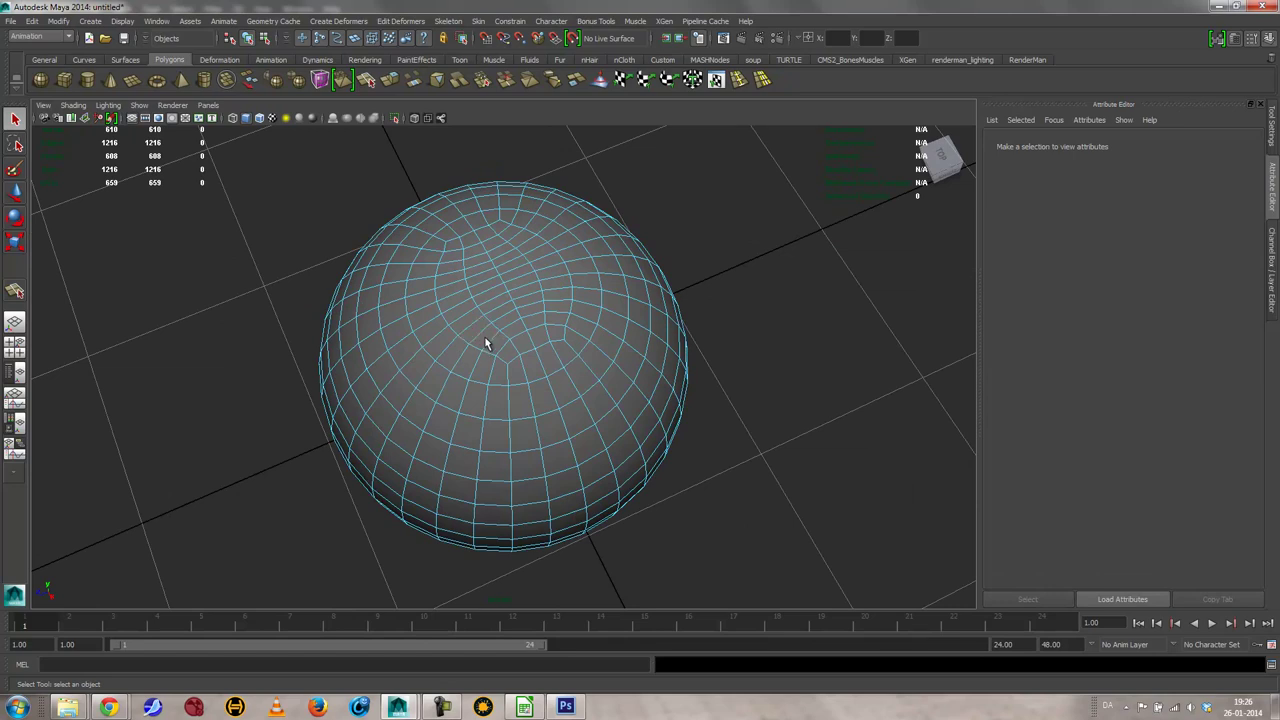
{"action": "left_click", "coordinate": [490, 345]}
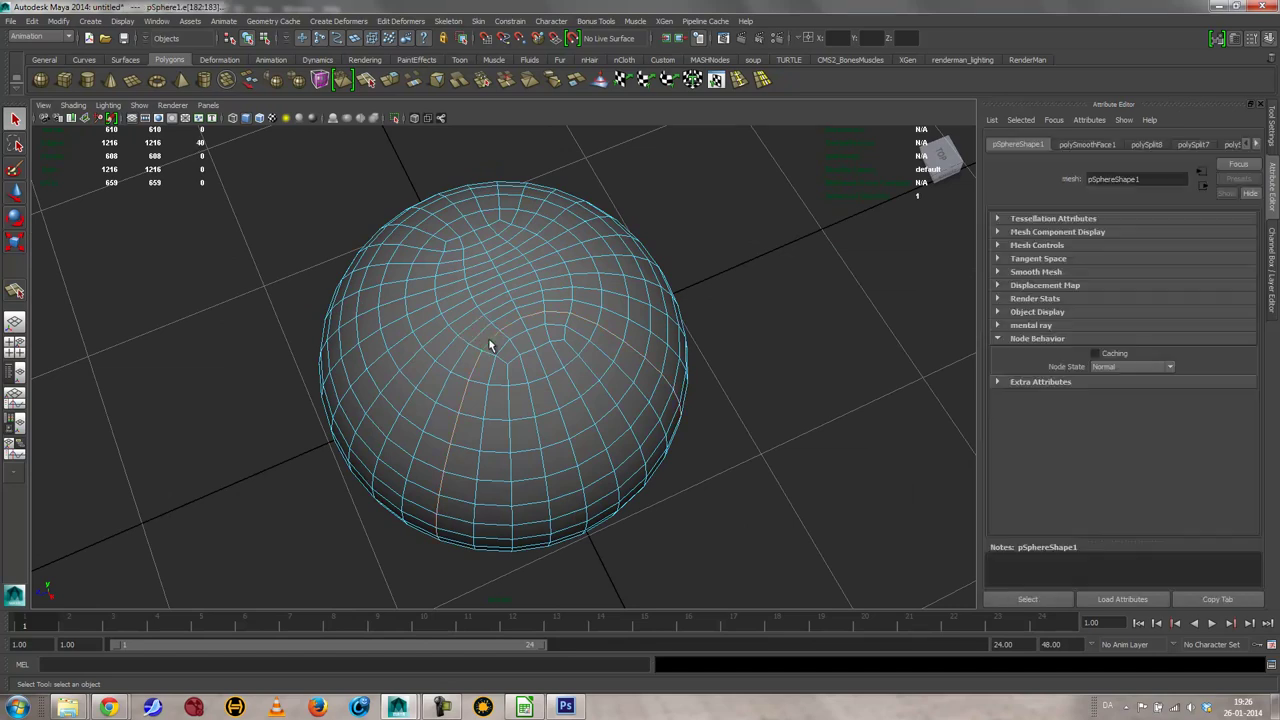
{"action": "left_click", "coordinate": [450, 264]}
{"action": "double_click", "coordinate": [491, 341], "text": "shift"}
{"action": "double_click", "coordinate": [487, 288], "text": "shift"}
{"action": "mouse_move", "coordinate": [462, 470]}
{"action": "left_mouse_down", "text": "alt"}
{"action": "mouse_move", "coordinate": [549, 394]}
{"action": "mouse_move", "coordinate": [537, 323]}
{"action": "mouse_move", "coordinate": [474, 473]}
{"action": "left_mouse_up", "text": "alt"}
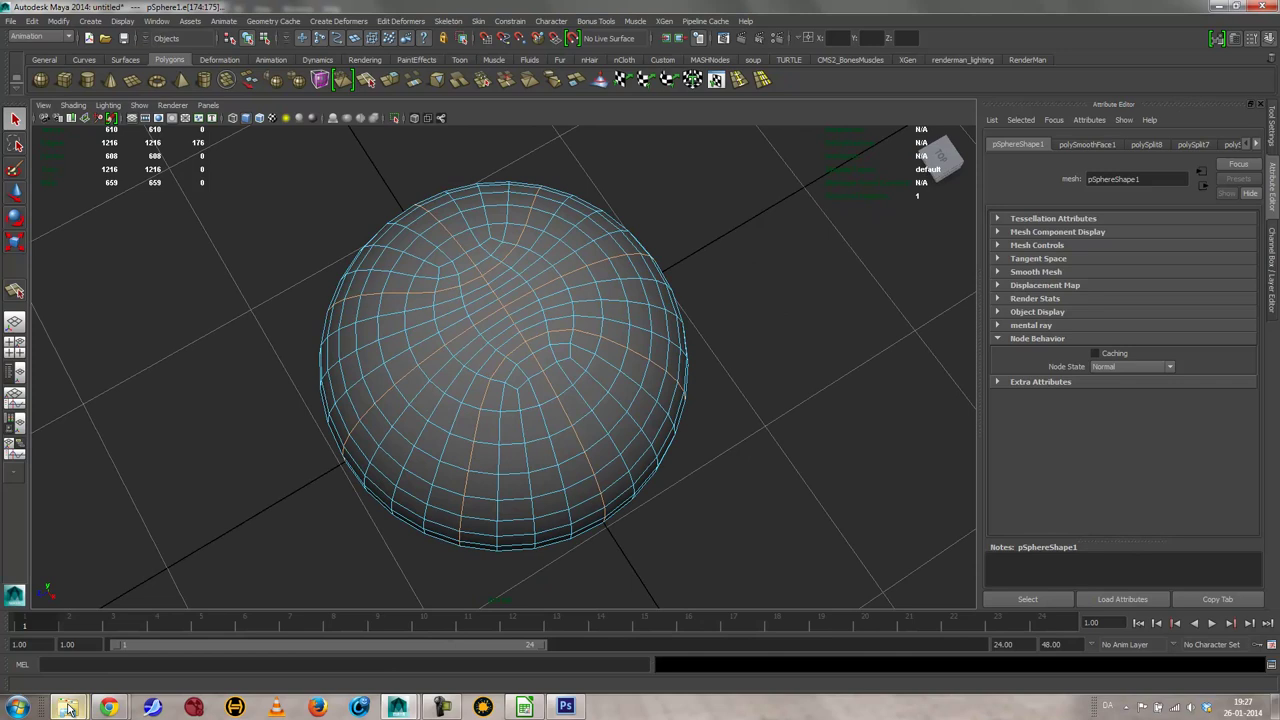
Step: Check the basketball reference images, then minimize them
{"action": "key", "text": "alt+Tab"}
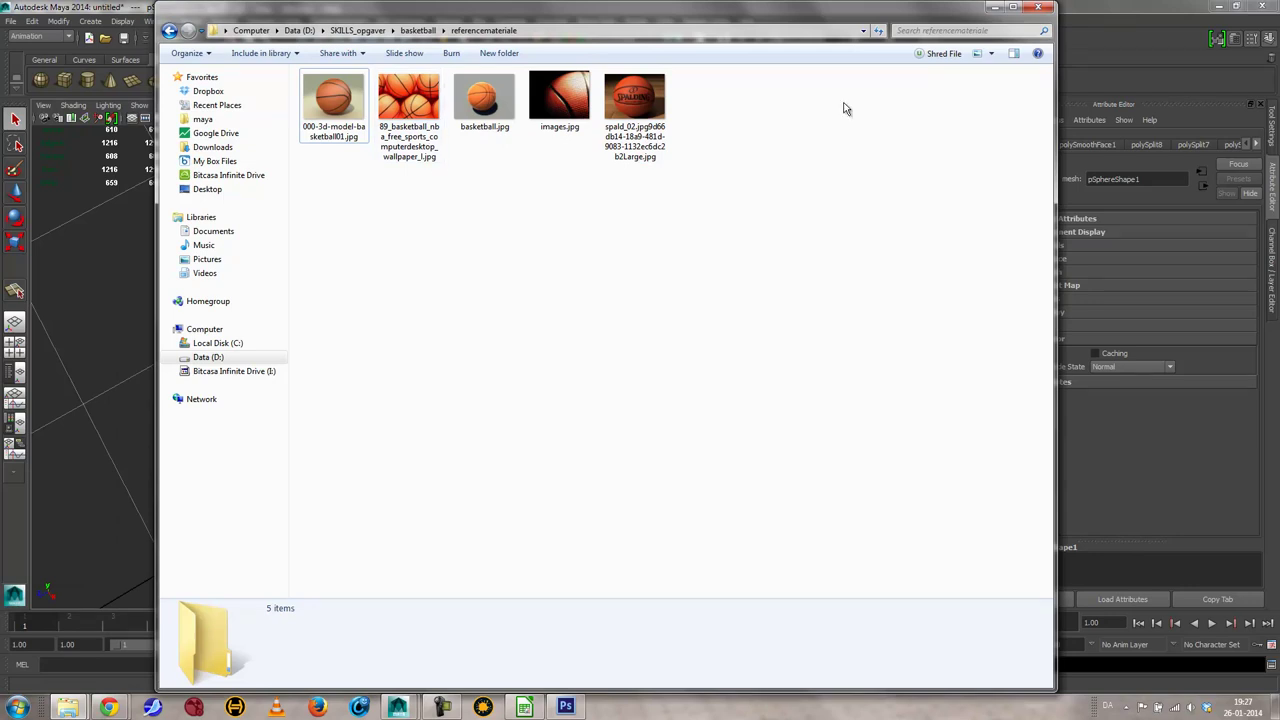
{"action": "left_click", "coordinate": [992, 7]}
{"action": "mouse_move", "coordinate": [536, 319]}
{"action": "left_mouse_down", "text": "alt"}
{"action": "mouse_move", "coordinate": [568, 340]}
{"action": "mouse_move", "coordinate": [556, 329]}
{"action": "left_mouse_up", "text": "alt"}
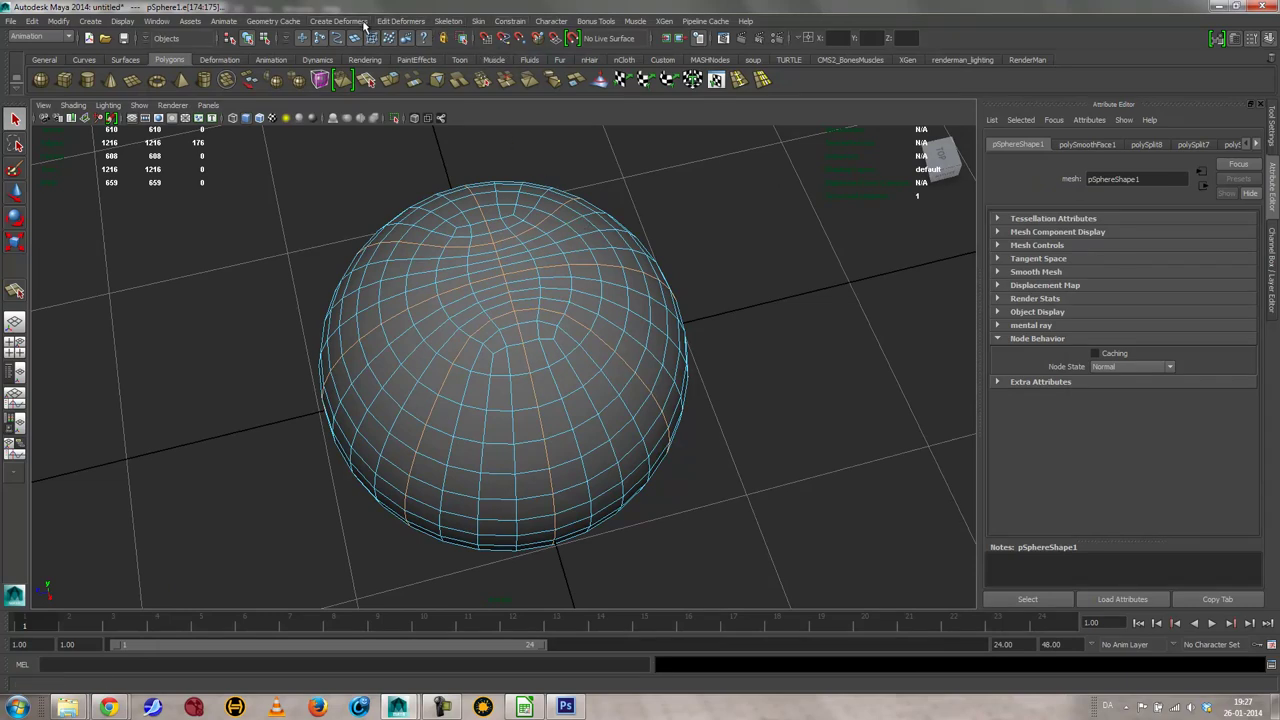
Step: Bevel the selected seam edges with the offset lowered from 0.500 to about 0.24
{"action": "left_click", "coordinate": [40, 37]}
{"action": "left_click", "coordinate": [40, 50]}
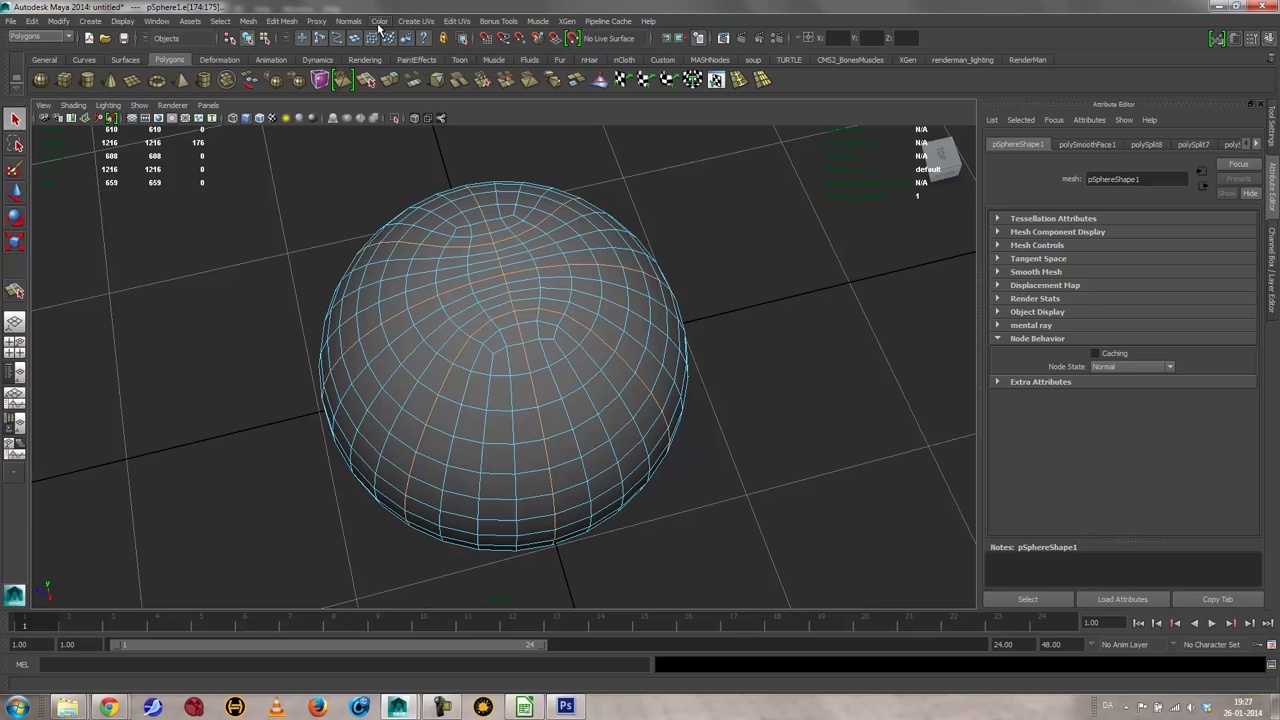
{"action": "left_click", "coordinate": [284, 21]}
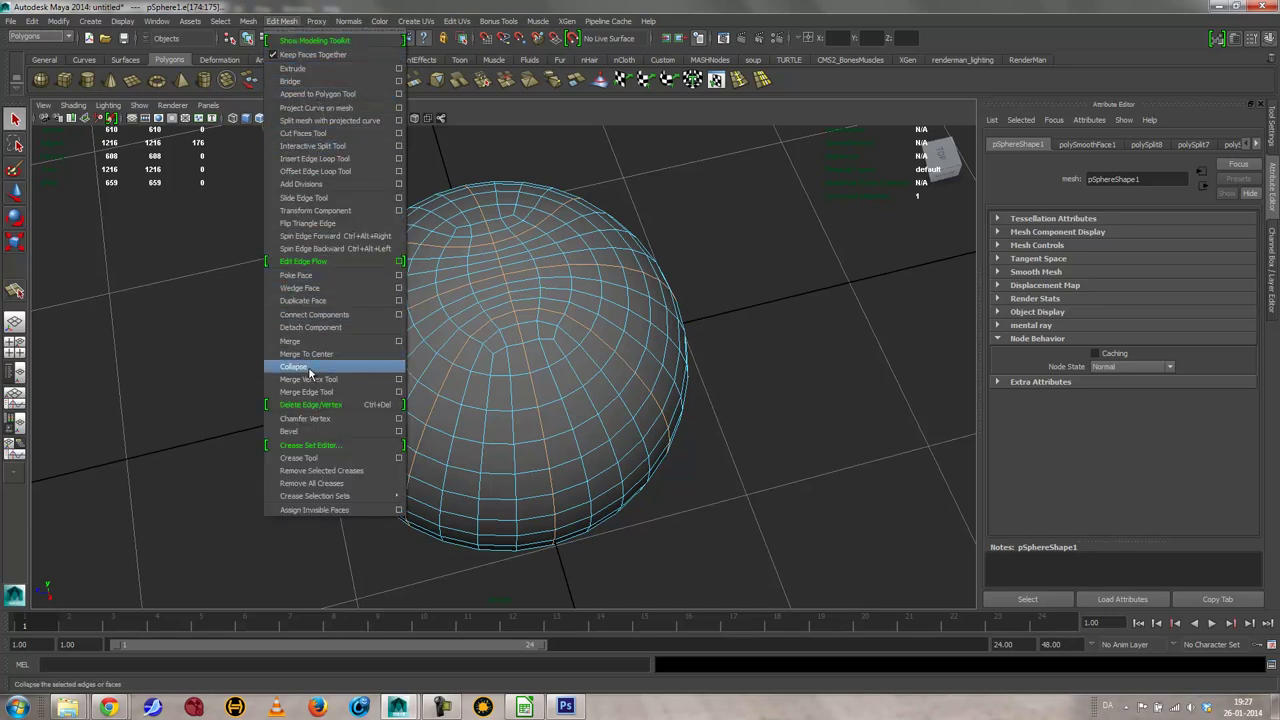
{"action": "left_click", "coordinate": [316, 431]}
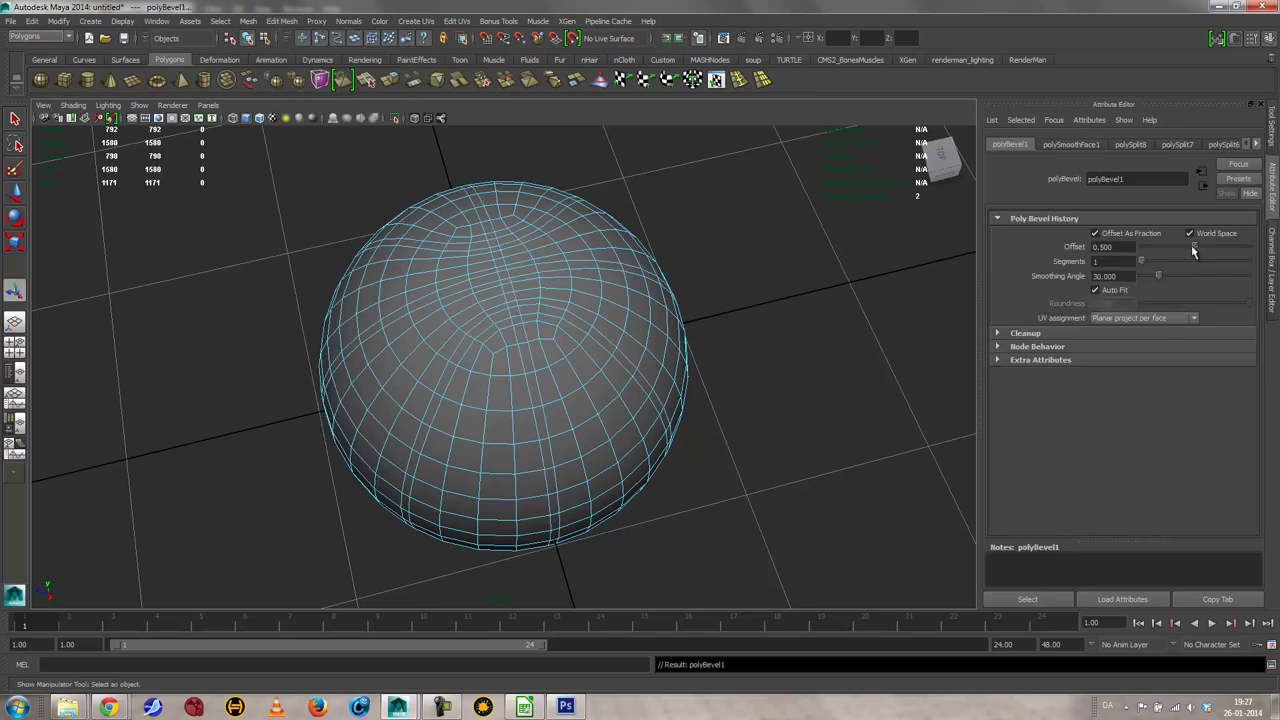
{"action": "left_click_drag", "start_coordinate": [1192, 252], "coordinate": [1168, 258]}
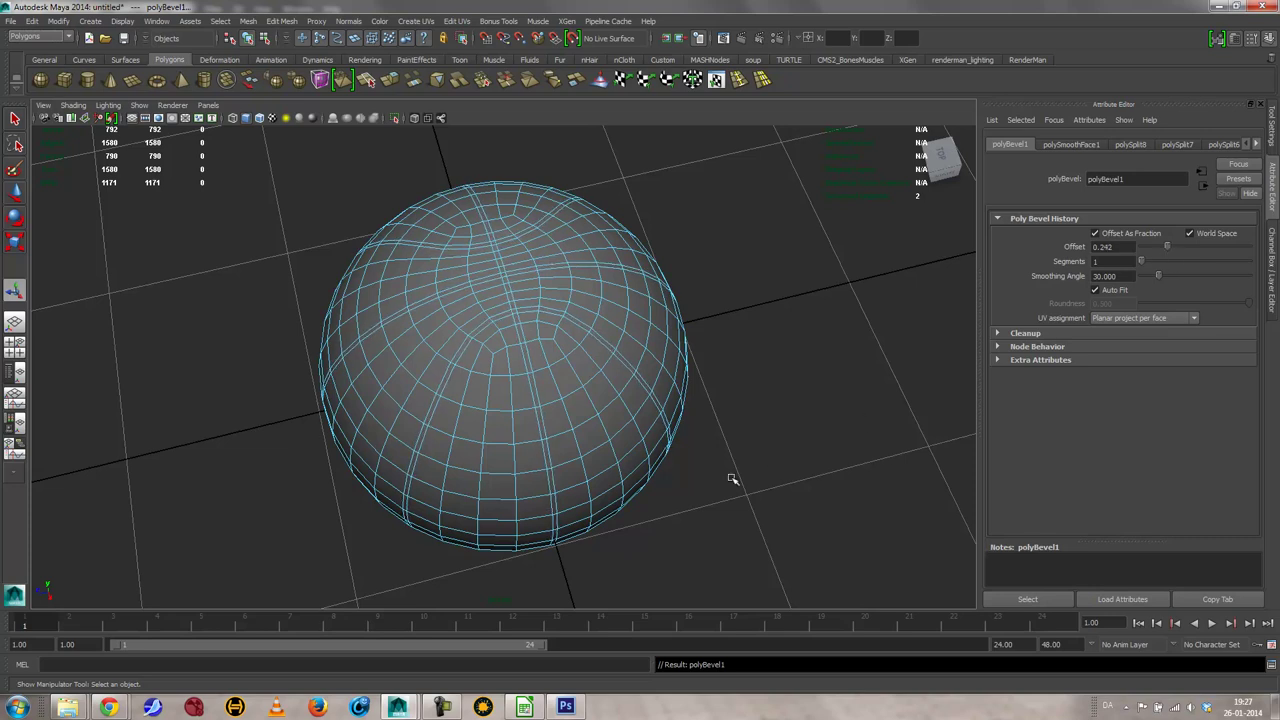
{"action": "right_click_drag", "start_coordinate": [515, 363], "coordinate": [548, 353]}
{"action": "left_click", "coordinate": [509, 374]}
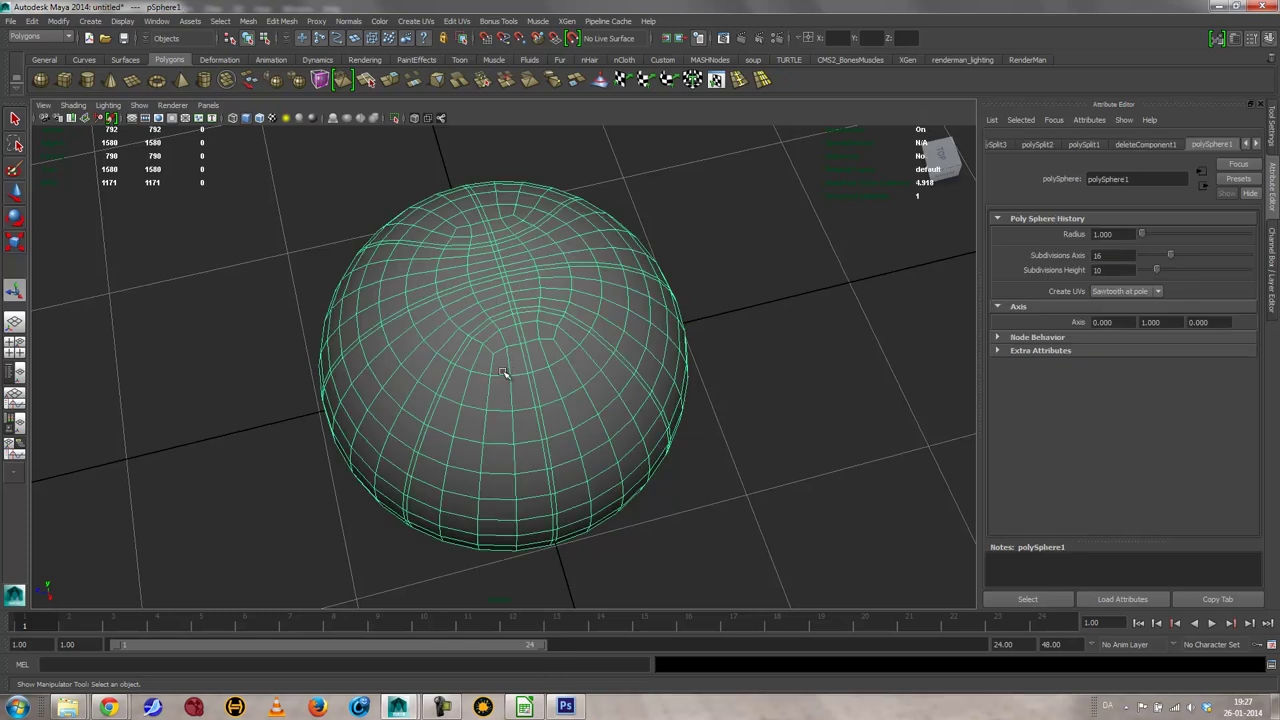
{"action": "left_click_drag", "start_coordinate": [509, 374], "coordinate": [517, 333], "text": "alt"}
{"action": "right_click_drag", "start_coordinate": [517, 333], "coordinate": [760, 310], "text": "alt"}
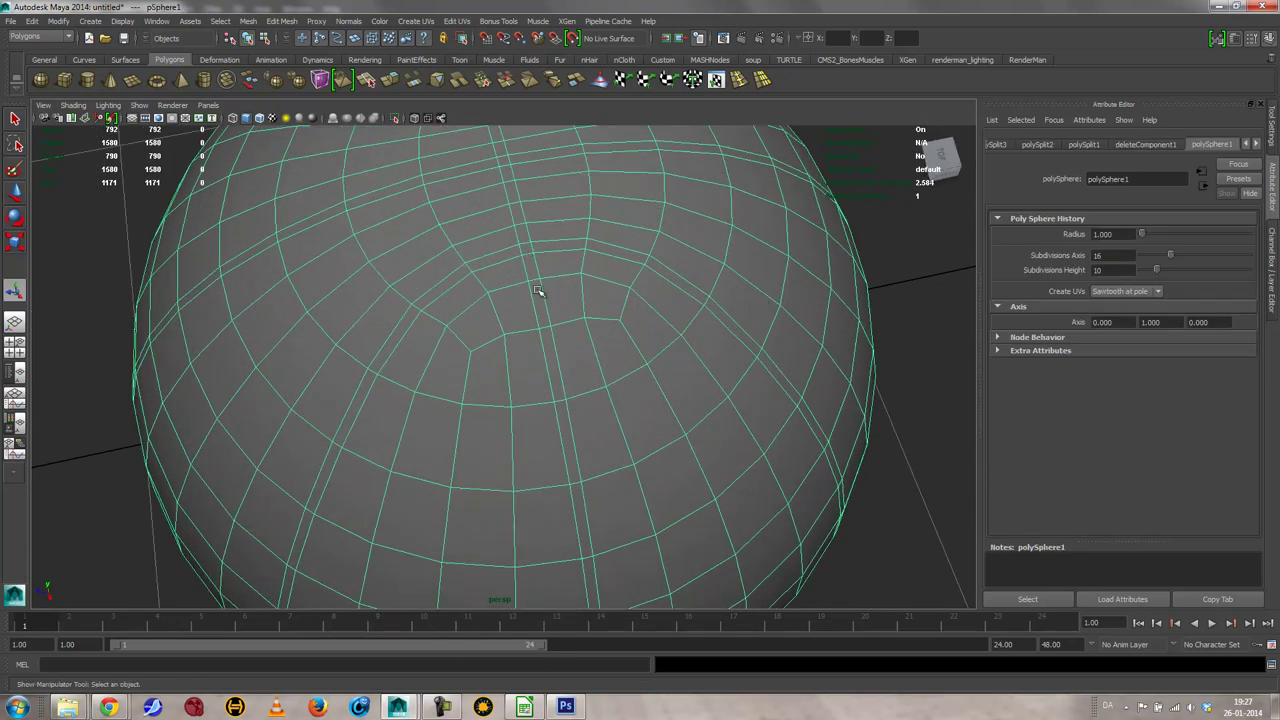
{"action": "mouse_move", "coordinate": [122, 711]}
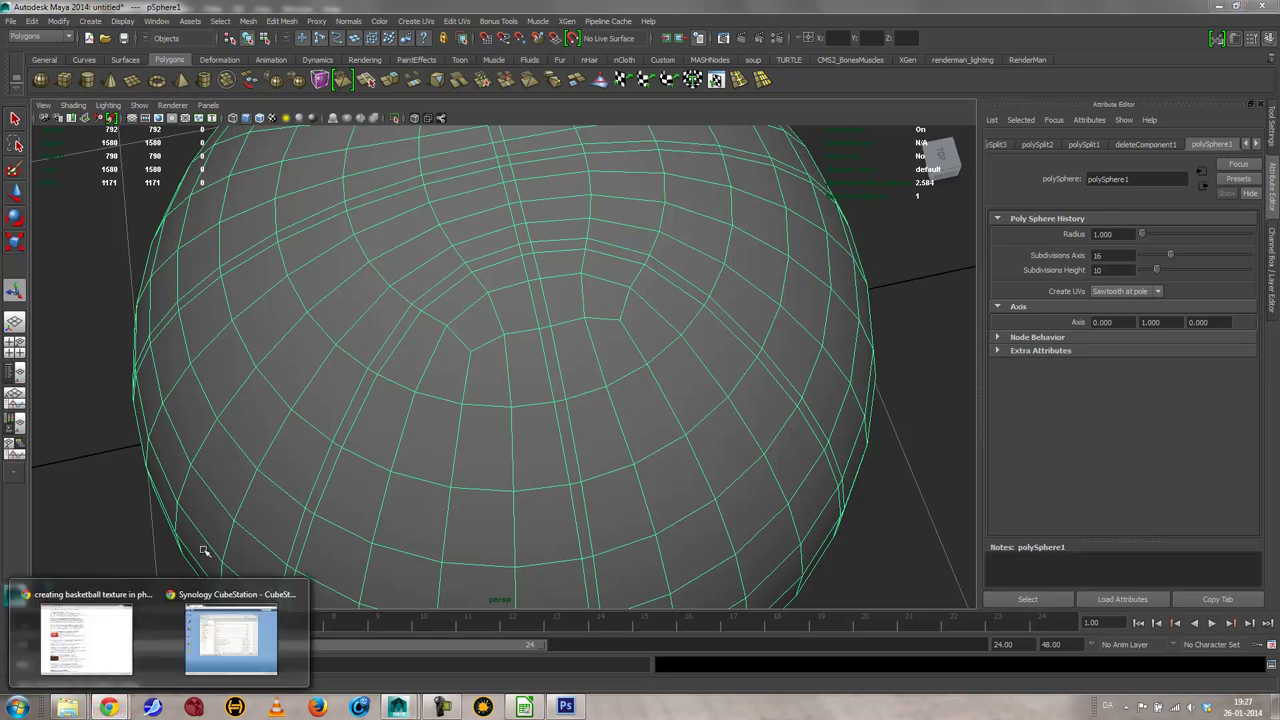
{"action": "left_click", "coordinate": [90, 630]}
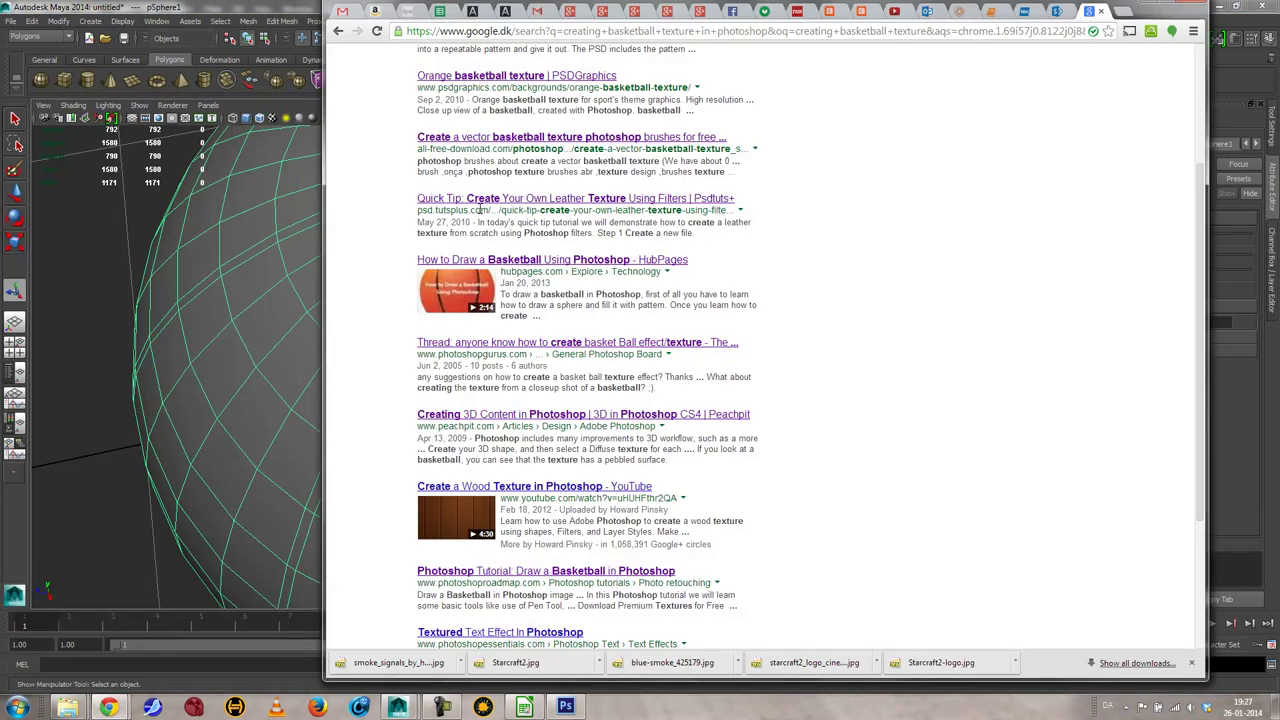
{"action": "left_click", "coordinate": [1147, 8]}
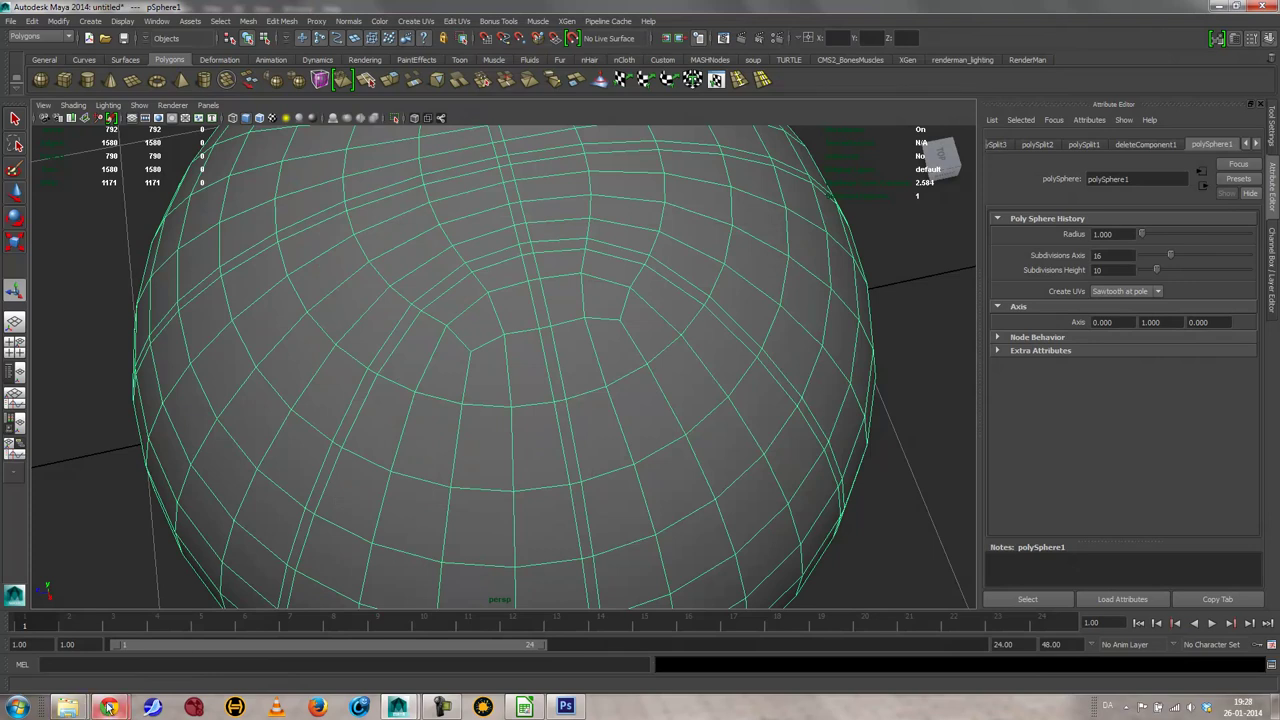
{"action": "mouse_move", "coordinate": [96, 716]}
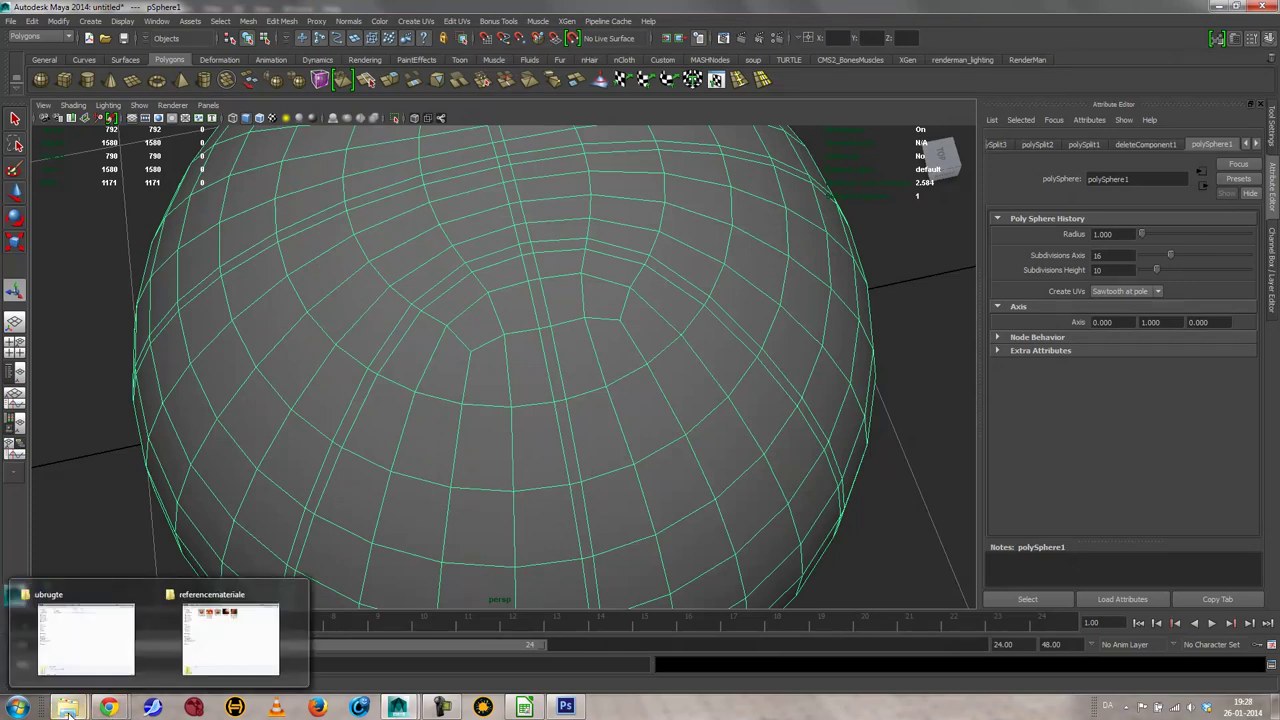
{"action": "left_click", "coordinate": [202, 622]}
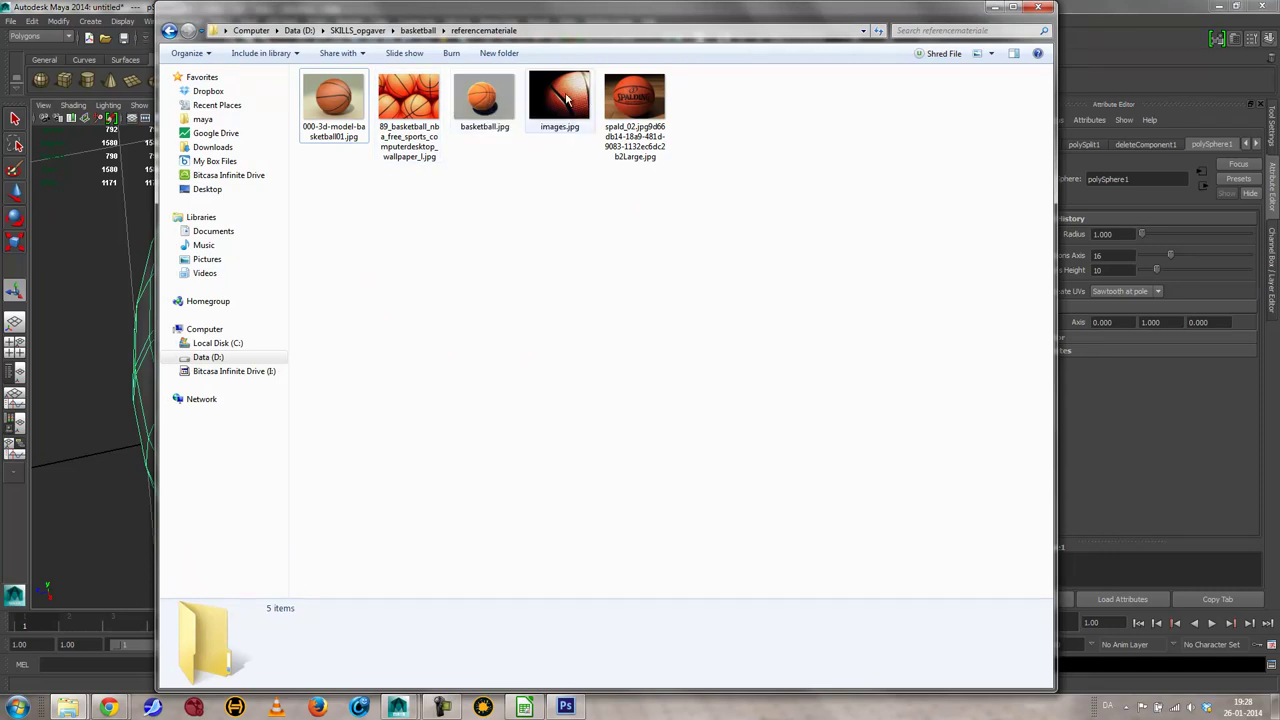
{"action": "double_click", "coordinate": [347, 104]}
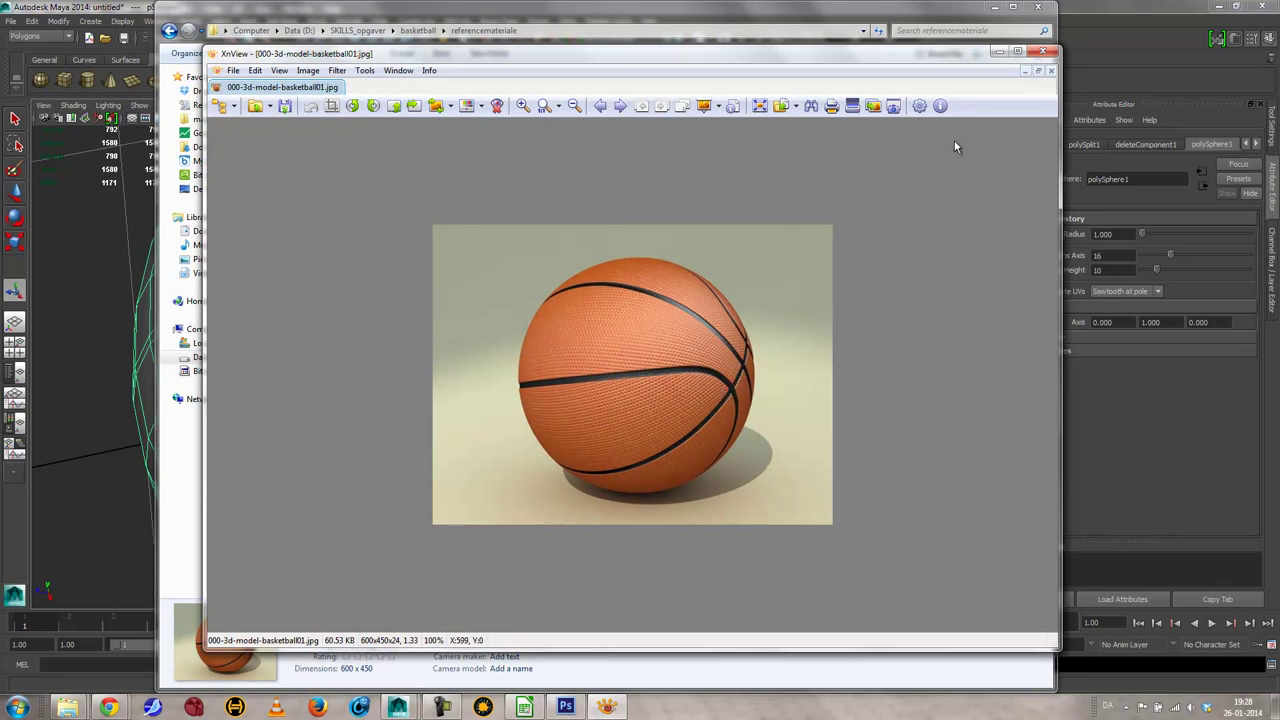
{"action": "left_click", "coordinate": [996, 51]}
{"action": "left_click", "coordinate": [994, 7]}
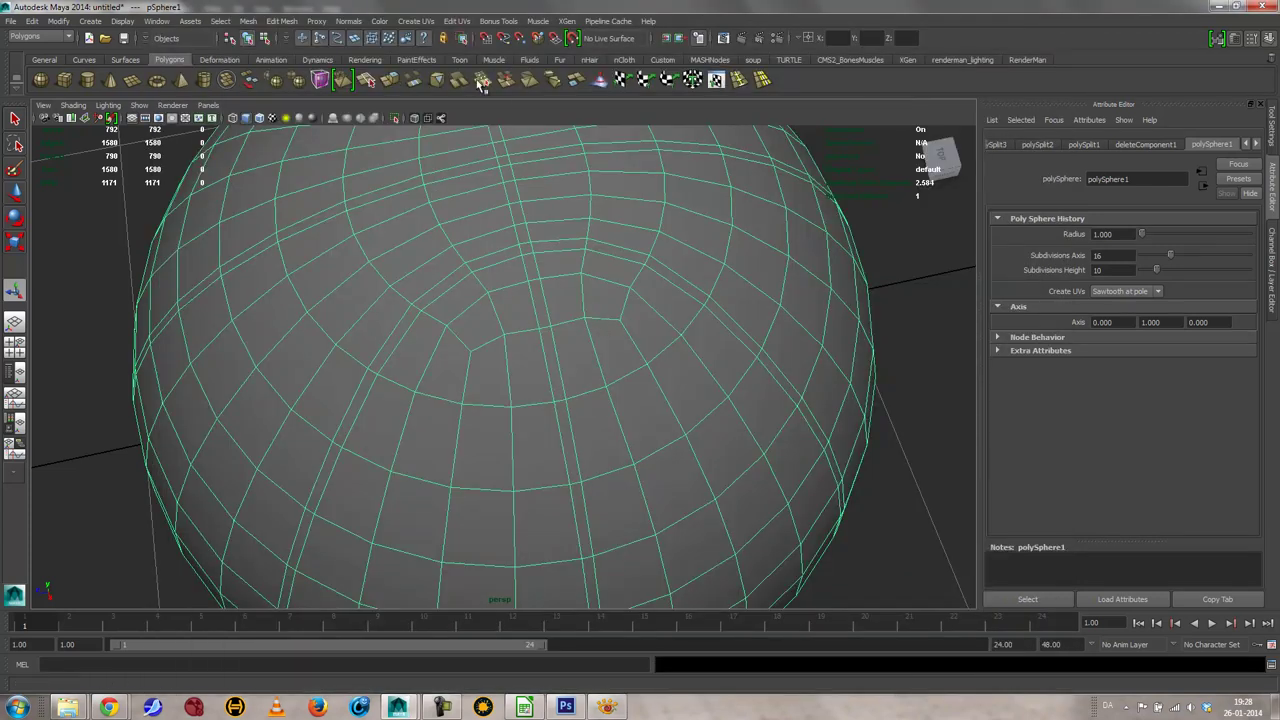
{"action": "left_click", "coordinate": [300, 84]}
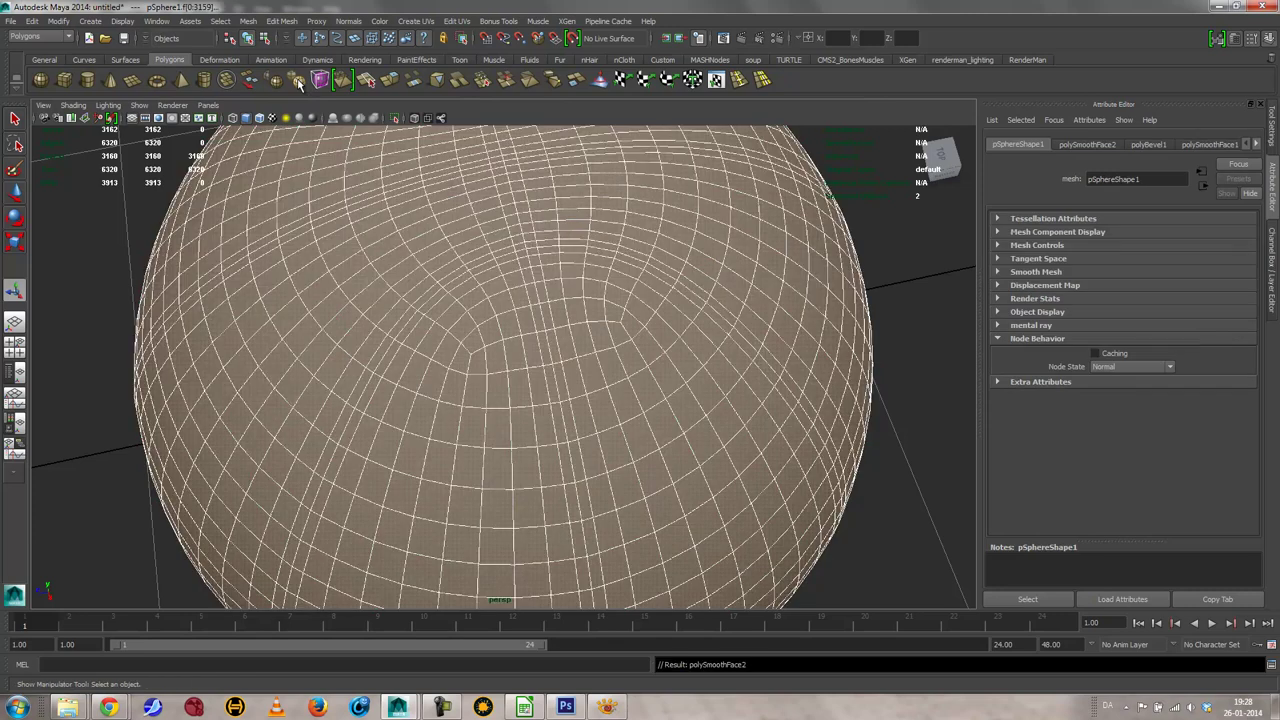
{"action": "mouse_move", "coordinate": [518, 356]}
{"action": "left_mouse_down", "text": "alt"}
{"action": "mouse_move", "coordinate": [547, 335]}
{"action": "mouse_move", "coordinate": [526, 349]}
{"action": "mouse_move", "coordinate": [516, 340]}
{"action": "left_mouse_up", "text": "alt"}
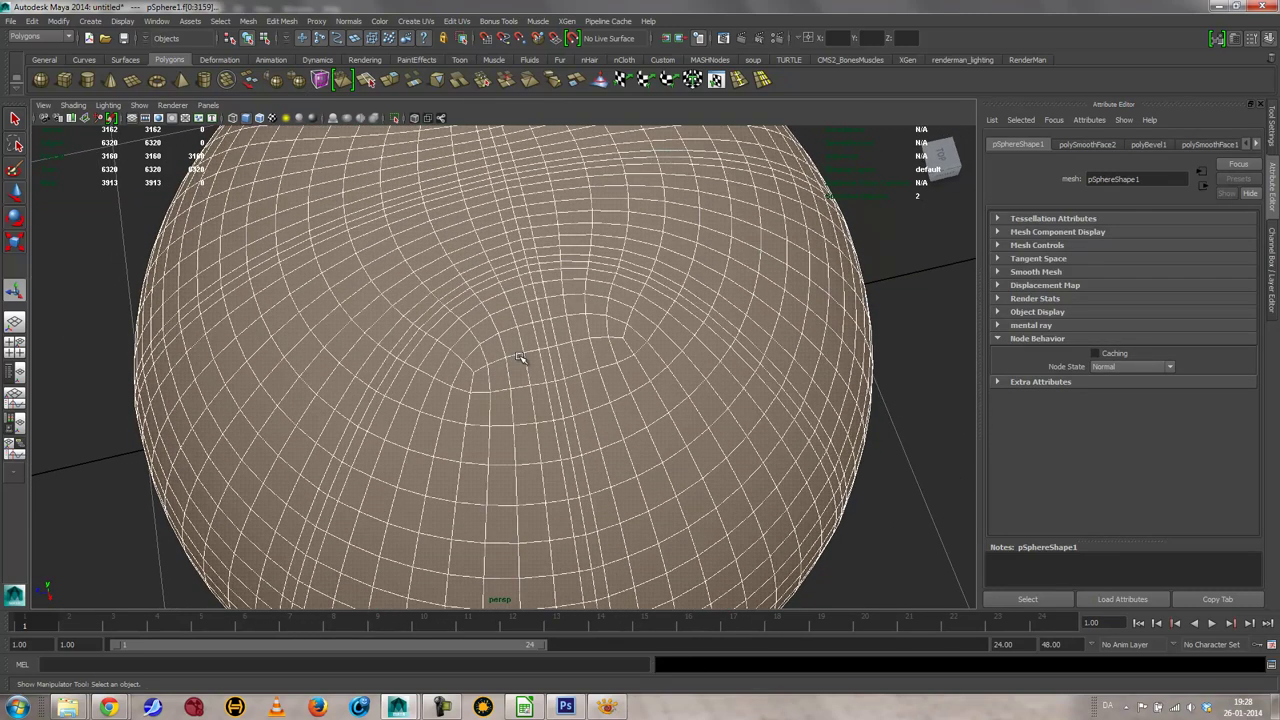
{"action": "left_click", "coordinate": [1110, 146]}
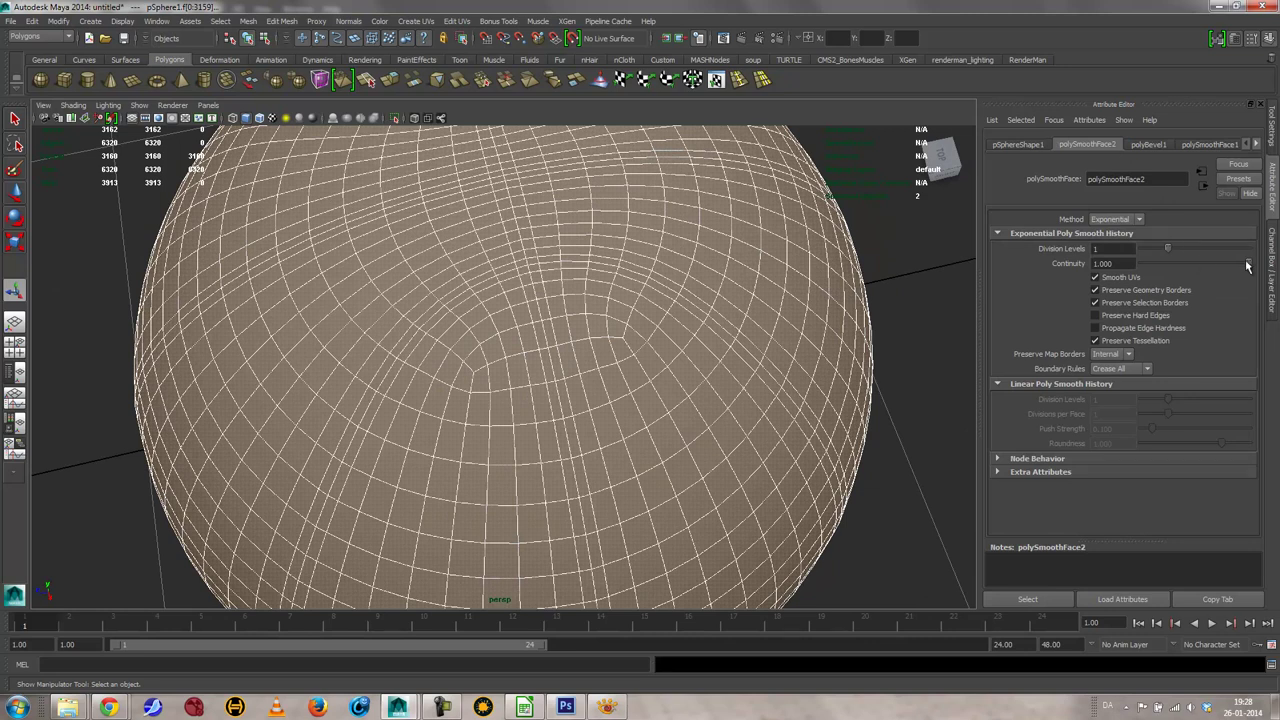
{"action": "left_click_drag", "start_coordinate": [1247, 264], "coordinate": [1169, 257]}
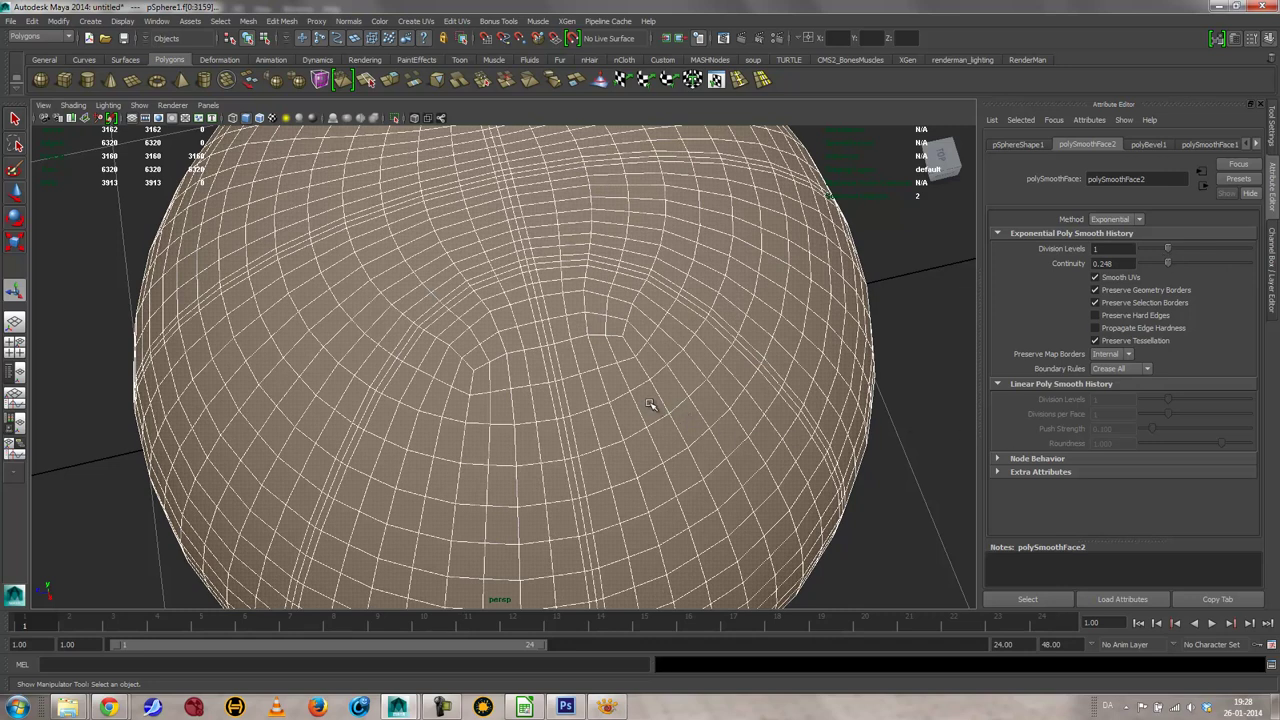
{"action": "key", "text": "ctrl+z"}
{"action": "key", "text": "ctrl+z"}
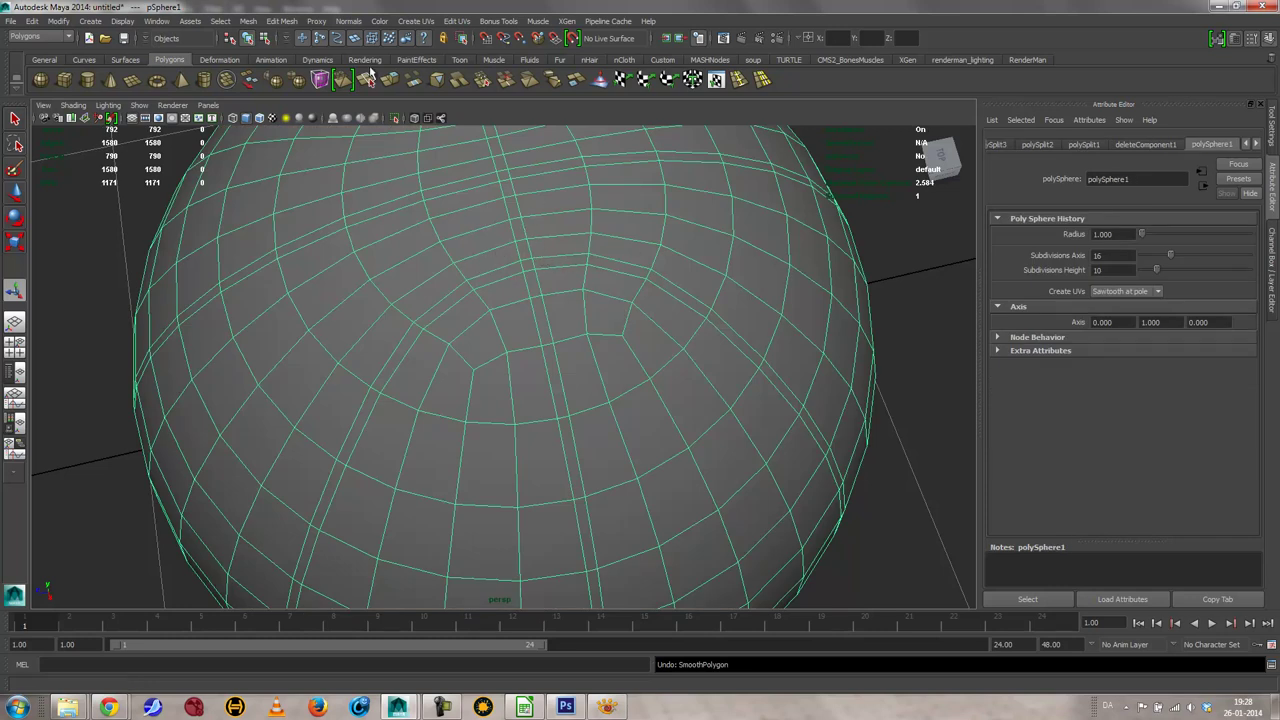
Step: Duplicate edge loops beside the curved, vertical and diagonal seam lines of the sphere
{"action": "left_click", "coordinate": [765, 85]}
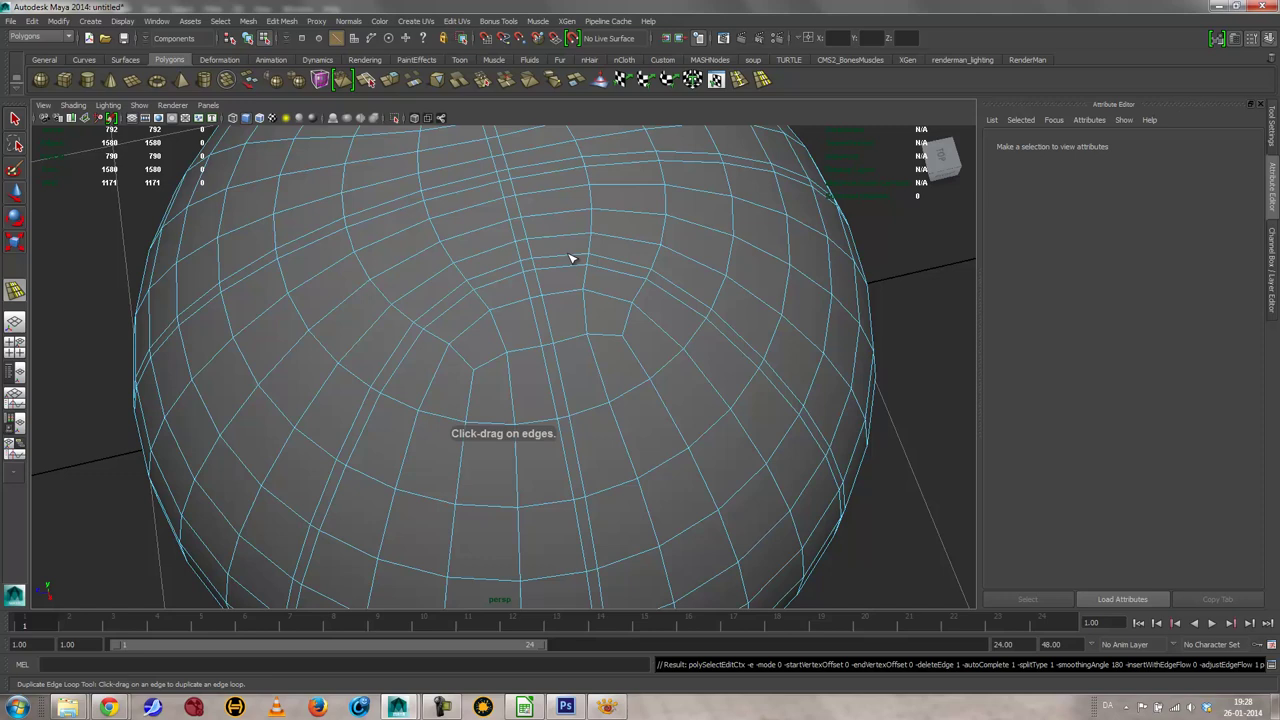
{"action": "mouse_move", "coordinate": [571, 257]}
{"action": "left_mouse_down"}
{"action": "mouse_move", "coordinate": [537, 257]}
{"action": "mouse_move", "coordinate": [554, 271]}
{"action": "mouse_move", "coordinate": [588, 266]}
{"action": "mouse_move", "coordinate": [491, 287]}
{"action": "mouse_move", "coordinate": [585, 287]}
{"action": "mouse_move", "coordinate": [562, 264]}
{"action": "left_mouse_up"}
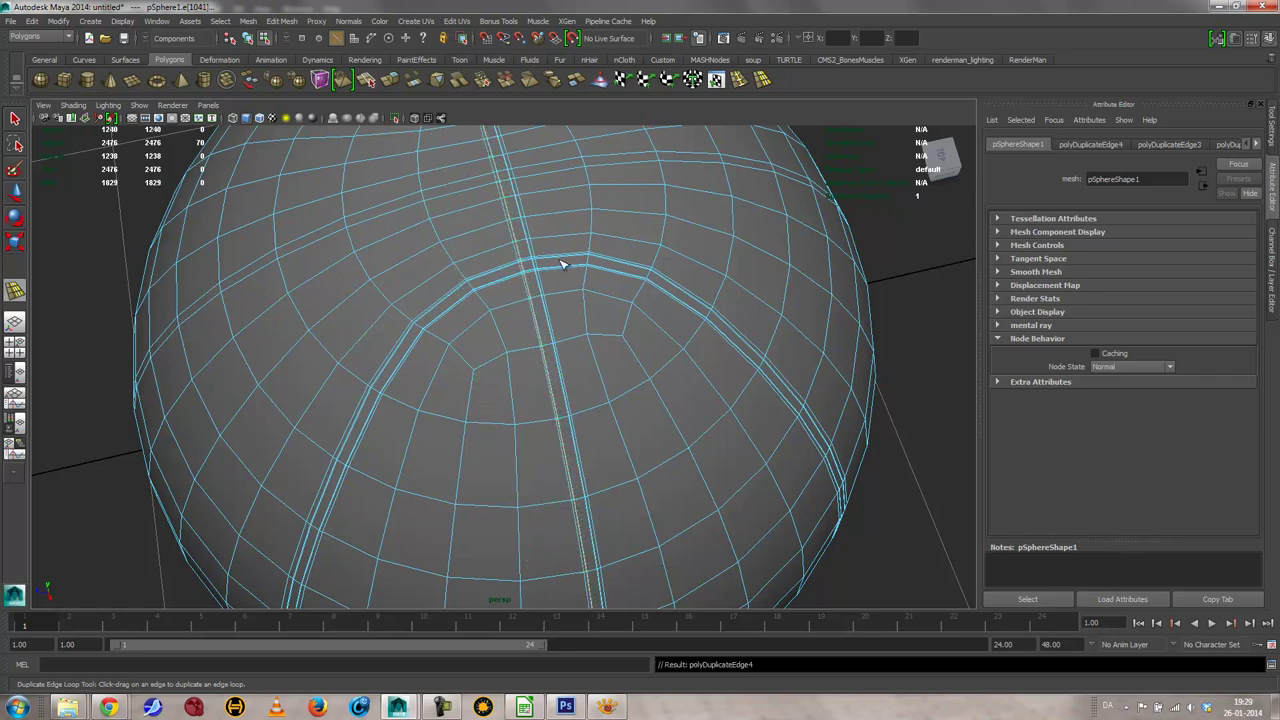
{"action": "left_click_drag", "start_coordinate": [510, 320], "coordinate": [592, 302], "text": "alt"}
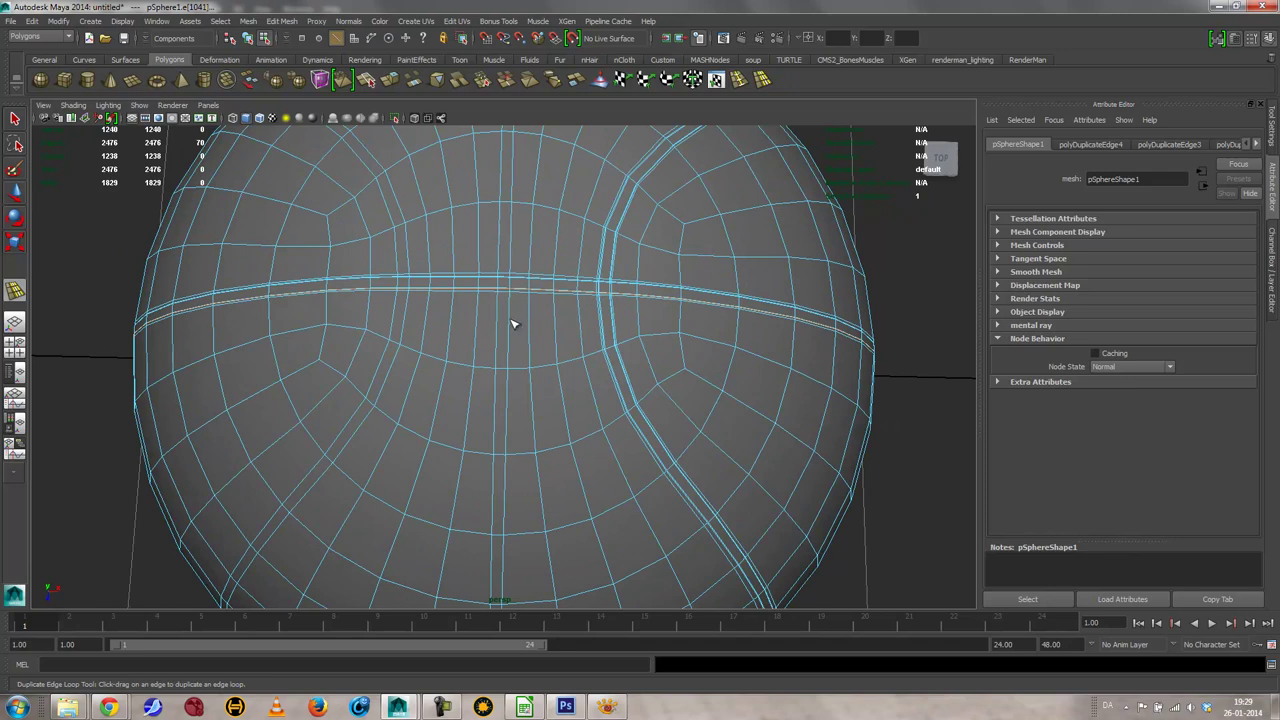
{"action": "left_click_drag", "start_coordinate": [512, 323], "coordinate": [400, 297]}
{"action": "left_click_drag", "start_coordinate": [500, 322], "coordinate": [508, 368]}
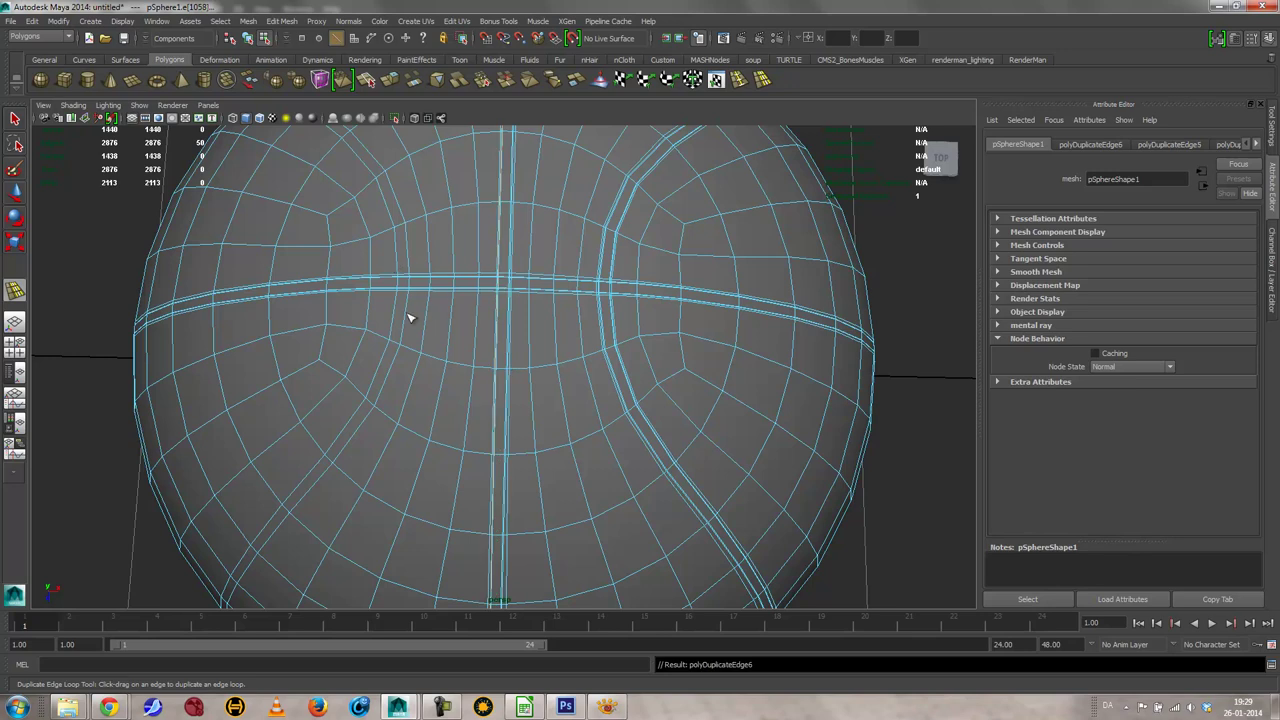
{"action": "left_click_drag", "start_coordinate": [406, 317], "coordinate": [395, 341]}
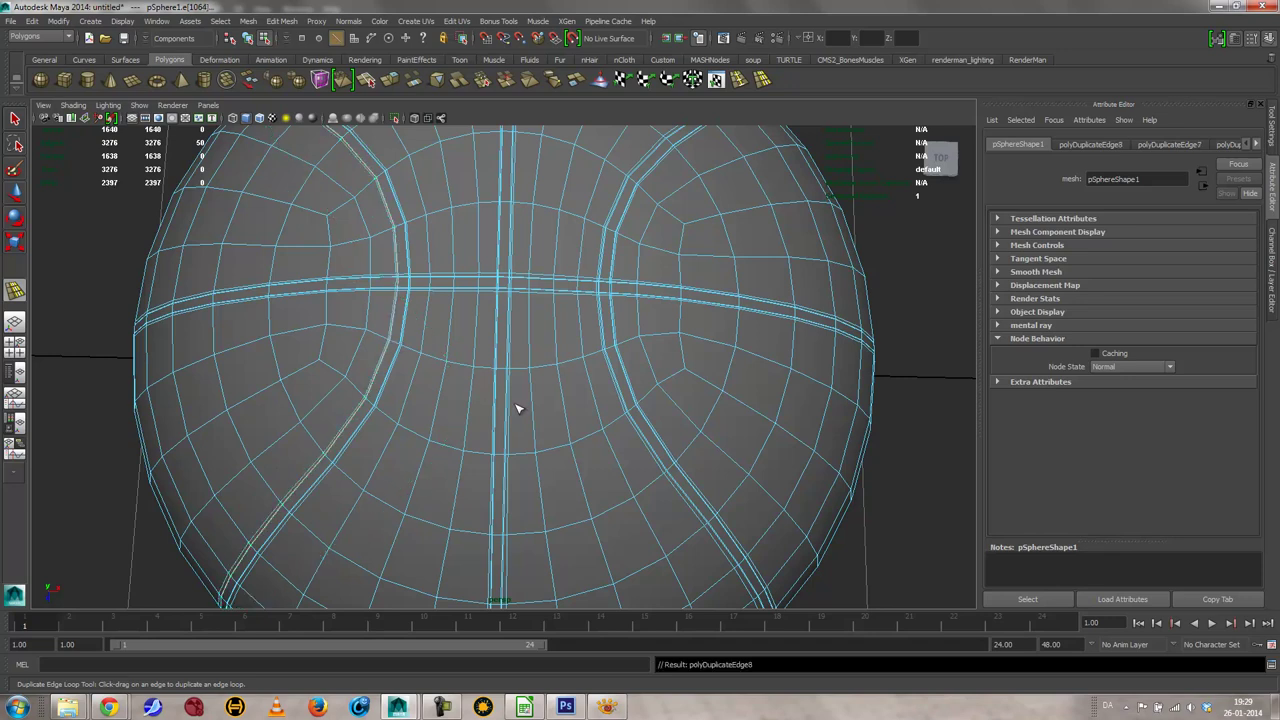
{"action": "left_click_drag", "start_coordinate": [517, 409], "coordinate": [626, 397], "text": "alt"}
{"action": "right_click_drag", "start_coordinate": [626, 397], "coordinate": [283, 391], "text": "alt"}
{"action": "left_click_drag", "start_coordinate": [283, 391], "coordinate": [266, 334], "text": "alt"}
{"action": "right_click_drag", "start_coordinate": [266, 334], "coordinate": [609, 351], "text": "alt"}
{"action": "left_click_drag", "start_coordinate": [602, 348], "coordinate": [537, 389], "text": "alt"}
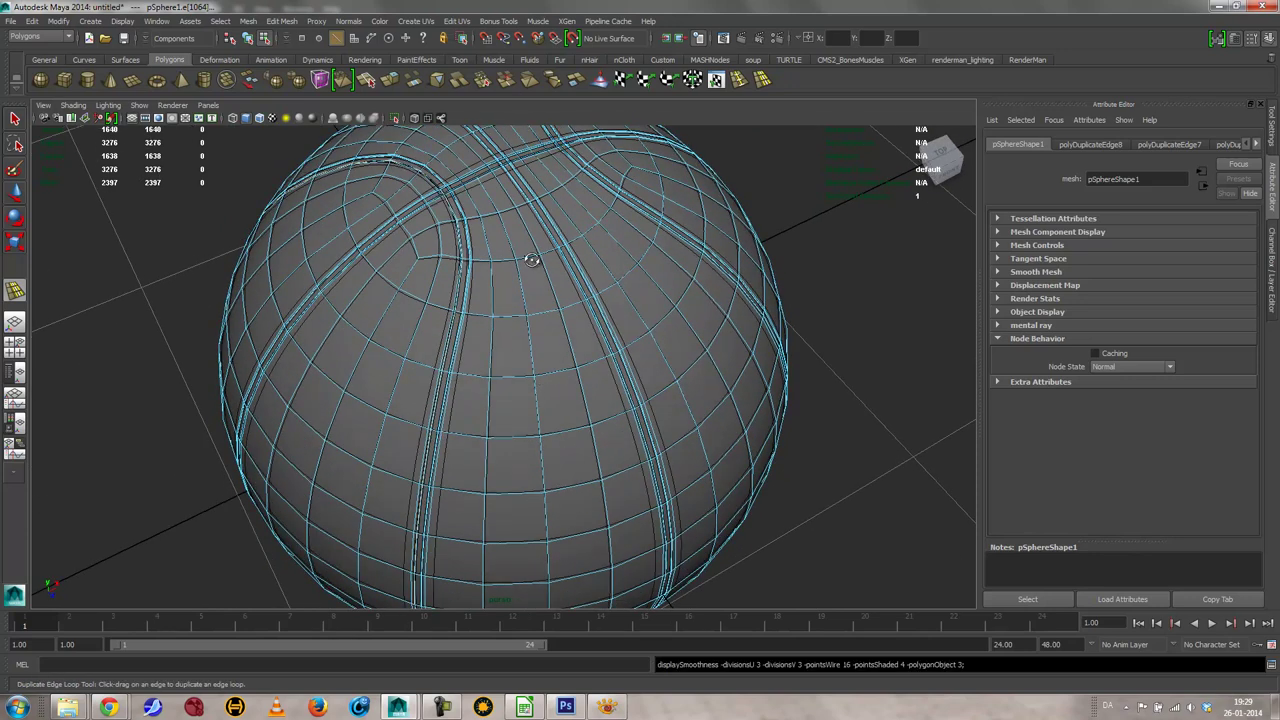
{"action": "right_click_drag", "start_coordinate": [531, 263], "coordinate": [384, 381], "text": "alt"}
Step: Leave the loop tool, reselect the sphere and switch to face selection
{"action": "key", "text": "q"}
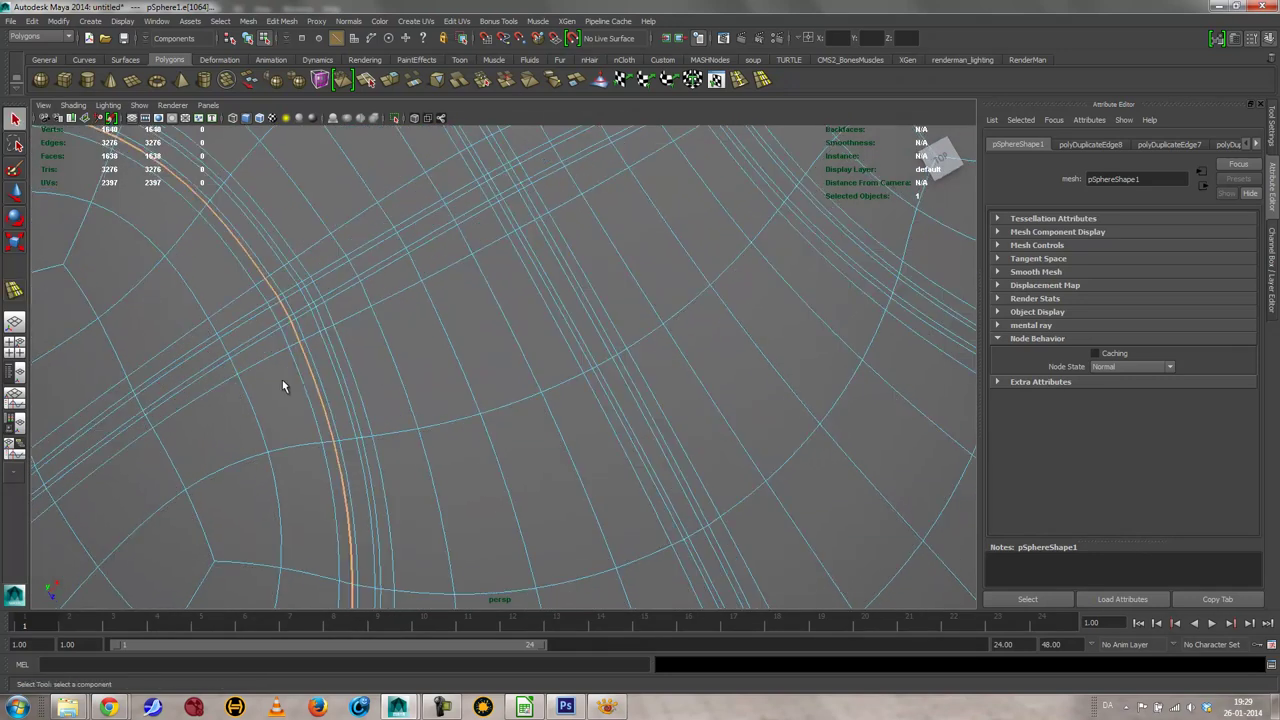
{"action": "left_click_drag", "start_coordinate": [332, 404], "coordinate": [417, 383], "text": "alt"}
{"action": "right_click_drag", "start_coordinate": [417, 383], "coordinate": [457, 371]}
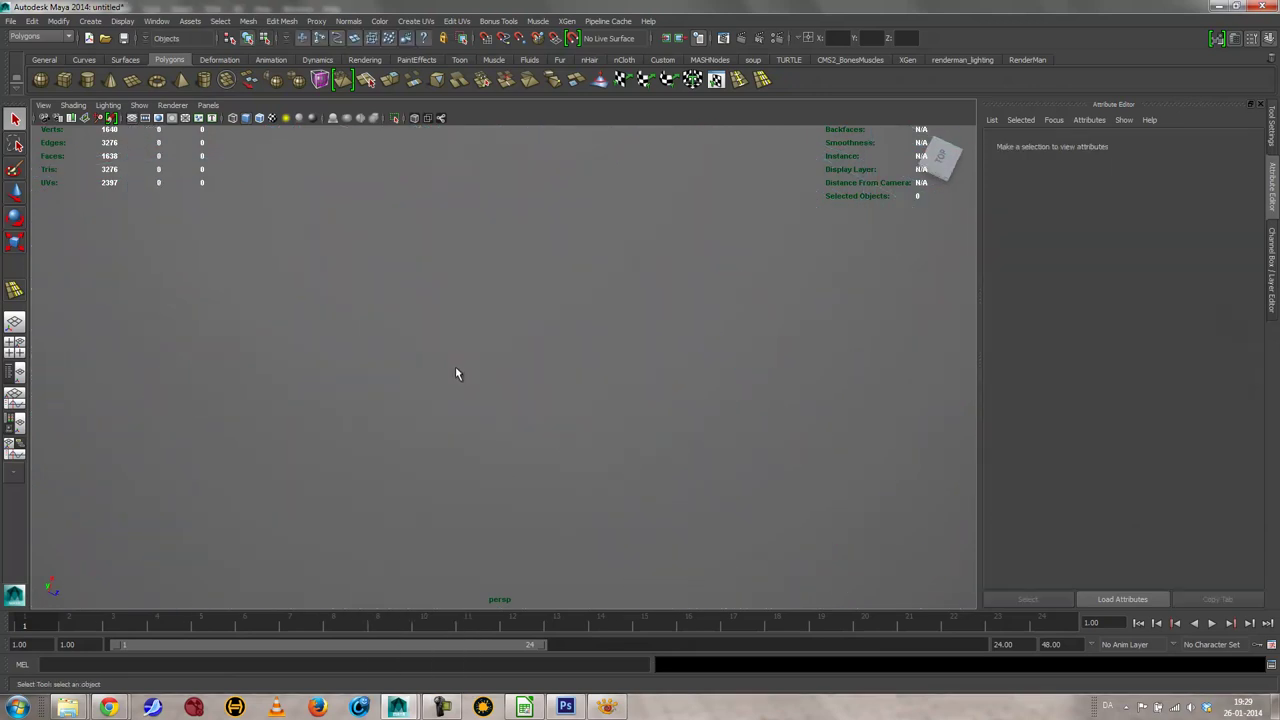
{"action": "left_click", "coordinate": [457, 374]}
{"action": "scroll", "coordinate": [471, 380], "scroll_direction": "down", "scroll_amount": 10}
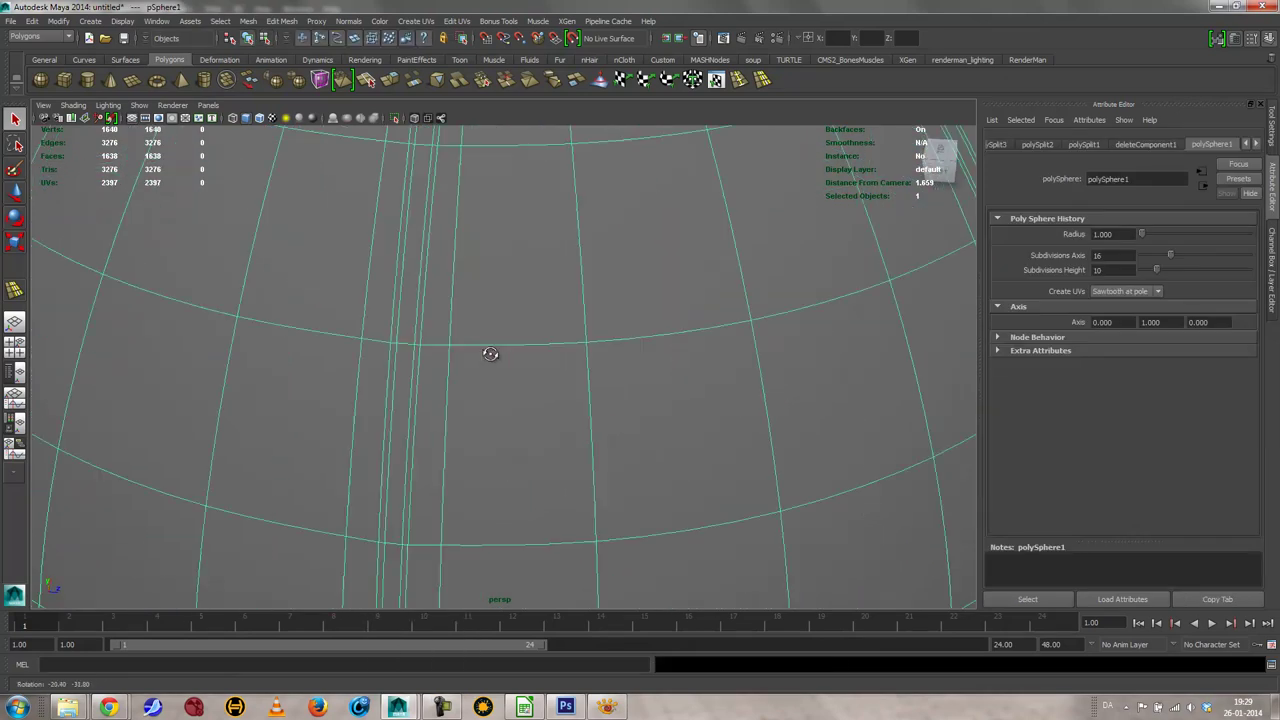
{"action": "left_click_drag", "start_coordinate": [403, 317], "coordinate": [470, 337], "text": "alt"}
{"action": "scroll", "coordinate": [609, 362], "scroll_direction": "up", "scroll_amount": 5}
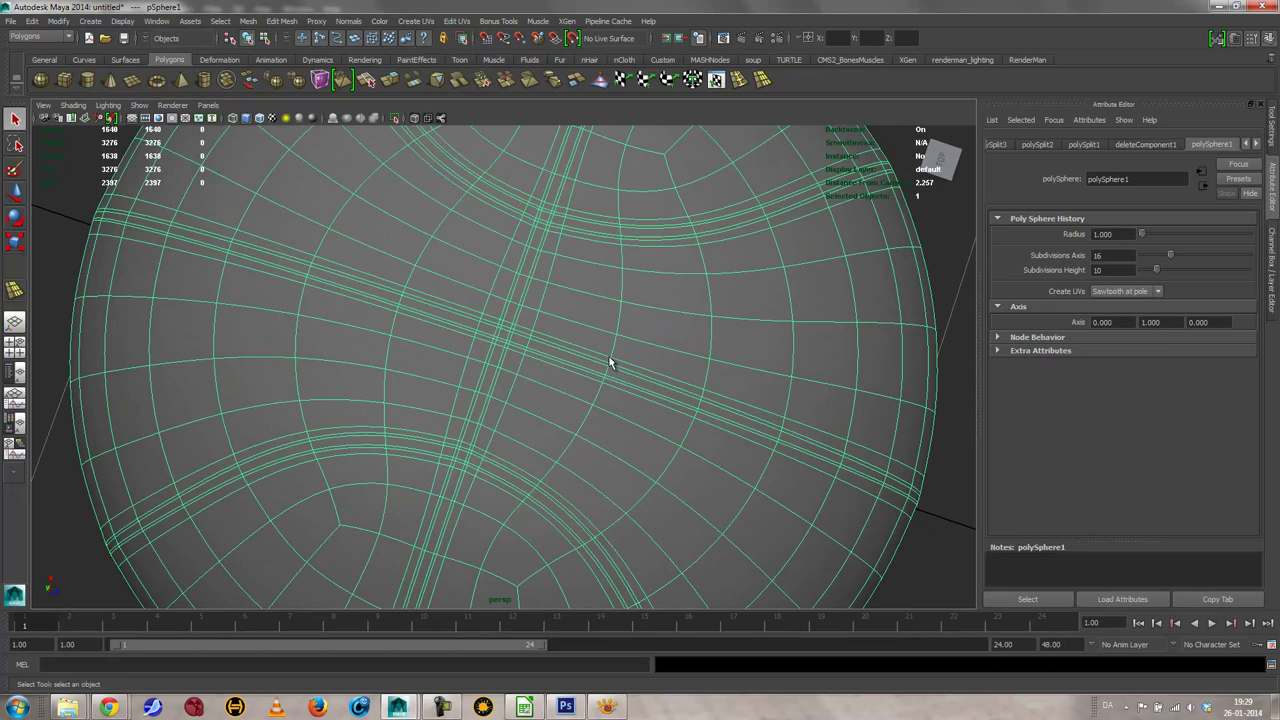
{"action": "left_click_drag", "start_coordinate": [465, 463], "coordinate": [475, 432], "text": "alt"}
{"action": "scroll", "coordinate": [480, 400], "scroll_direction": "up", "scroll_amount": 4}
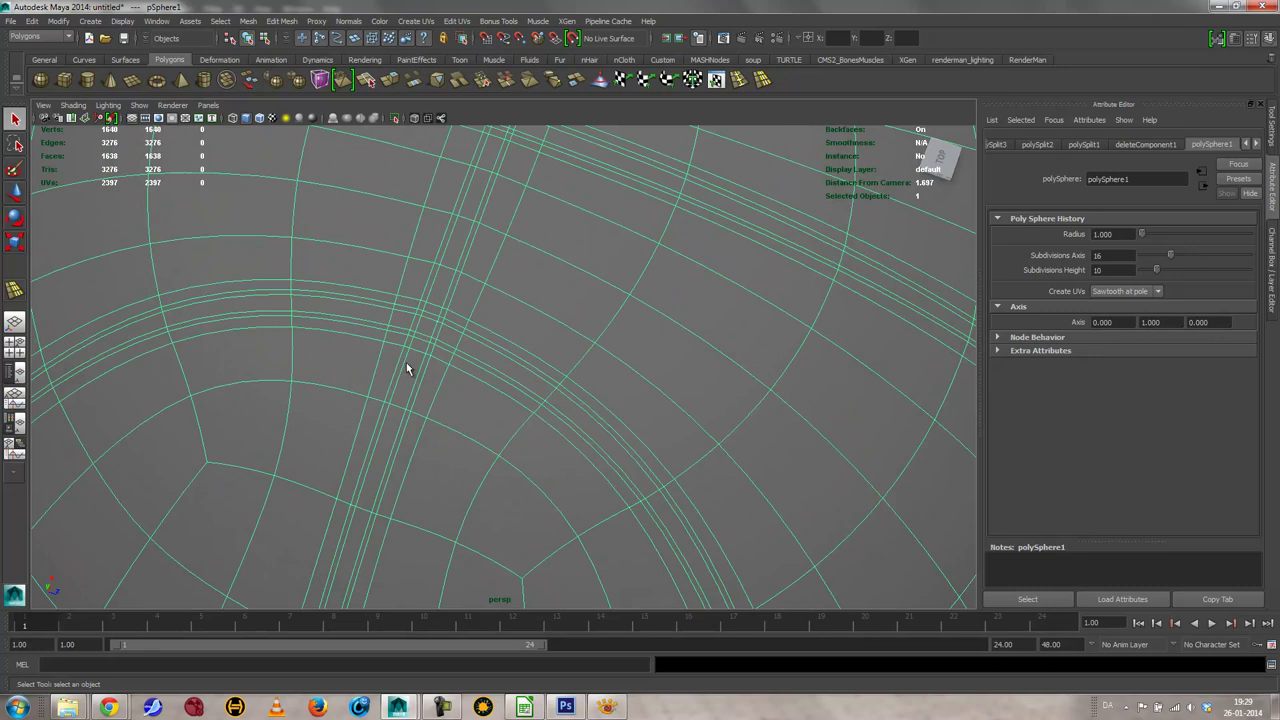
{"action": "right_click_drag", "start_coordinate": [406, 362], "coordinate": [410, 390]}
Step: Select the face loops along the vertical, curved and upper arc seams, plus another seam
{"action": "left_click", "coordinate": [408, 378]}
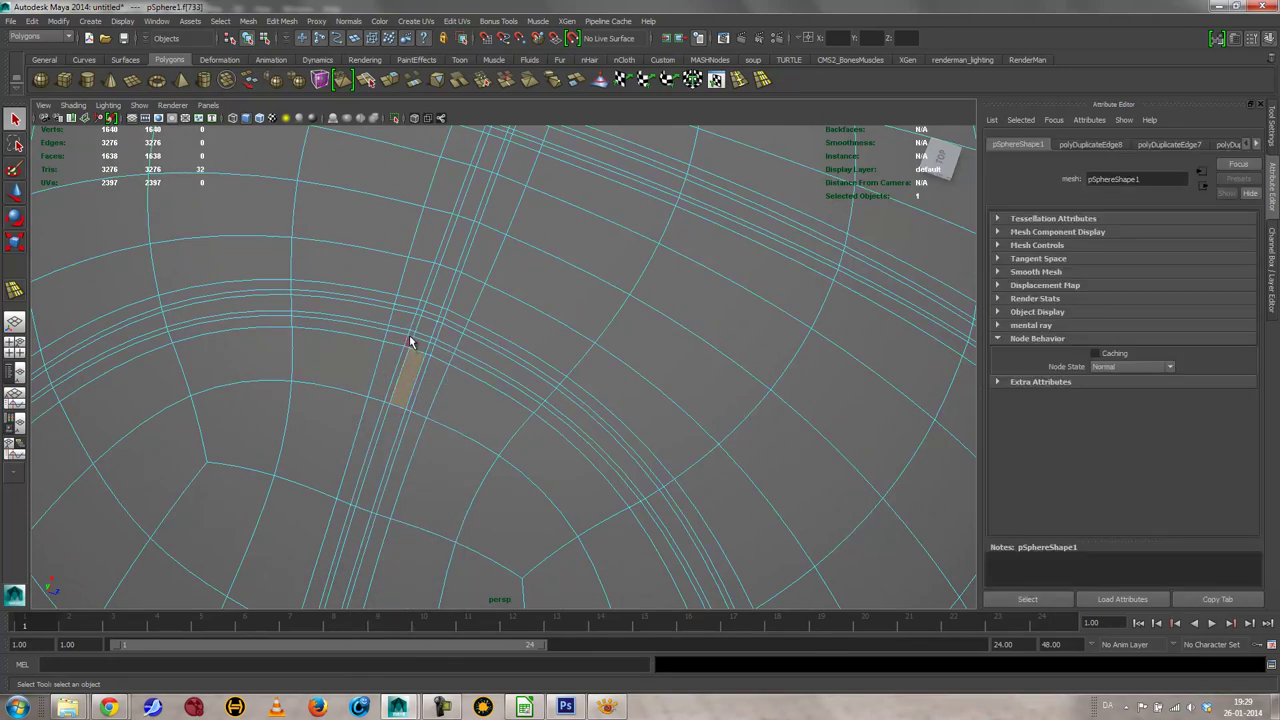
{"action": "left_click", "coordinate": [417, 348]}
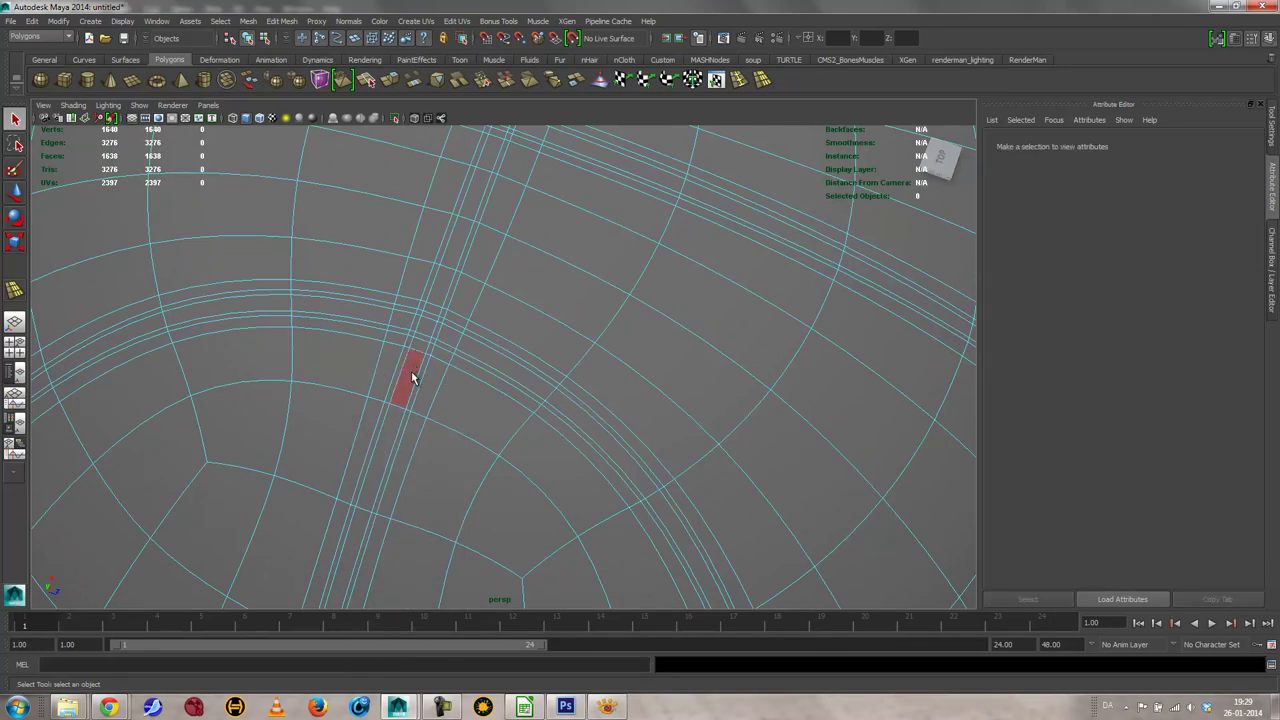
{"action": "left_click", "coordinate": [410, 378]}
{"action": "double_click", "coordinate": [417, 350], "text": "shift"}
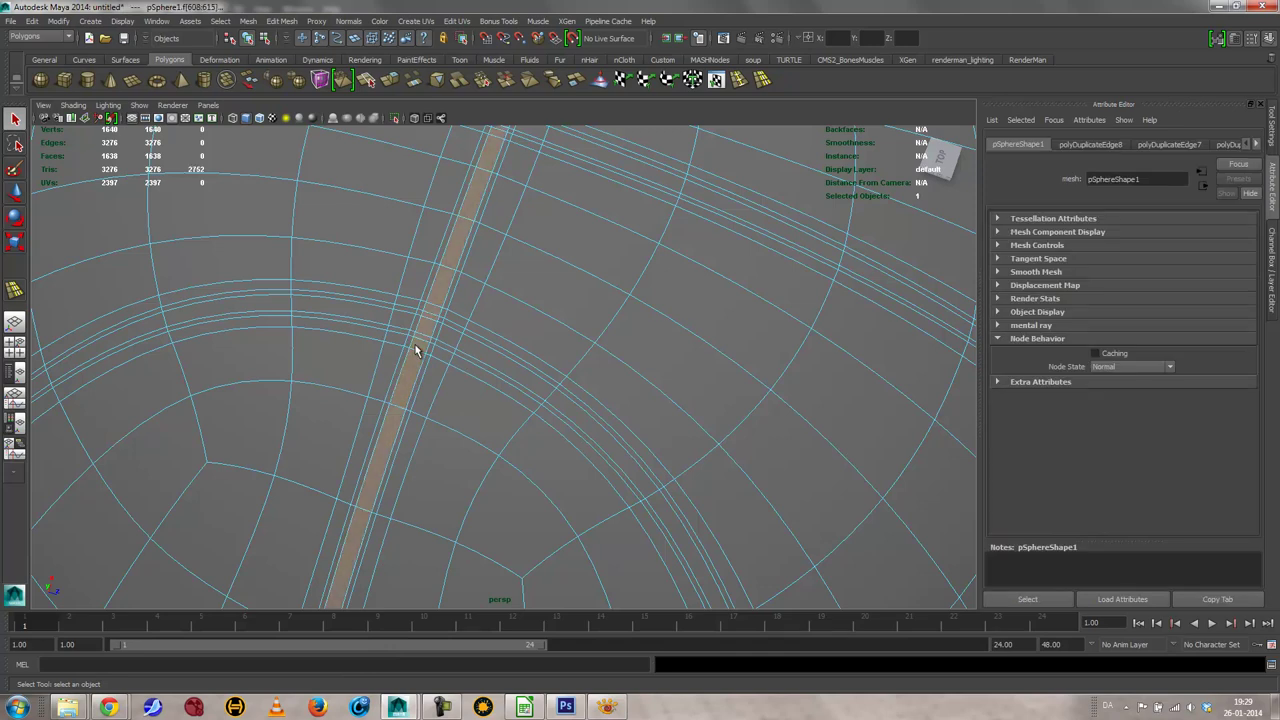
{"action": "double_click", "coordinate": [480, 350], "text": "shift"}
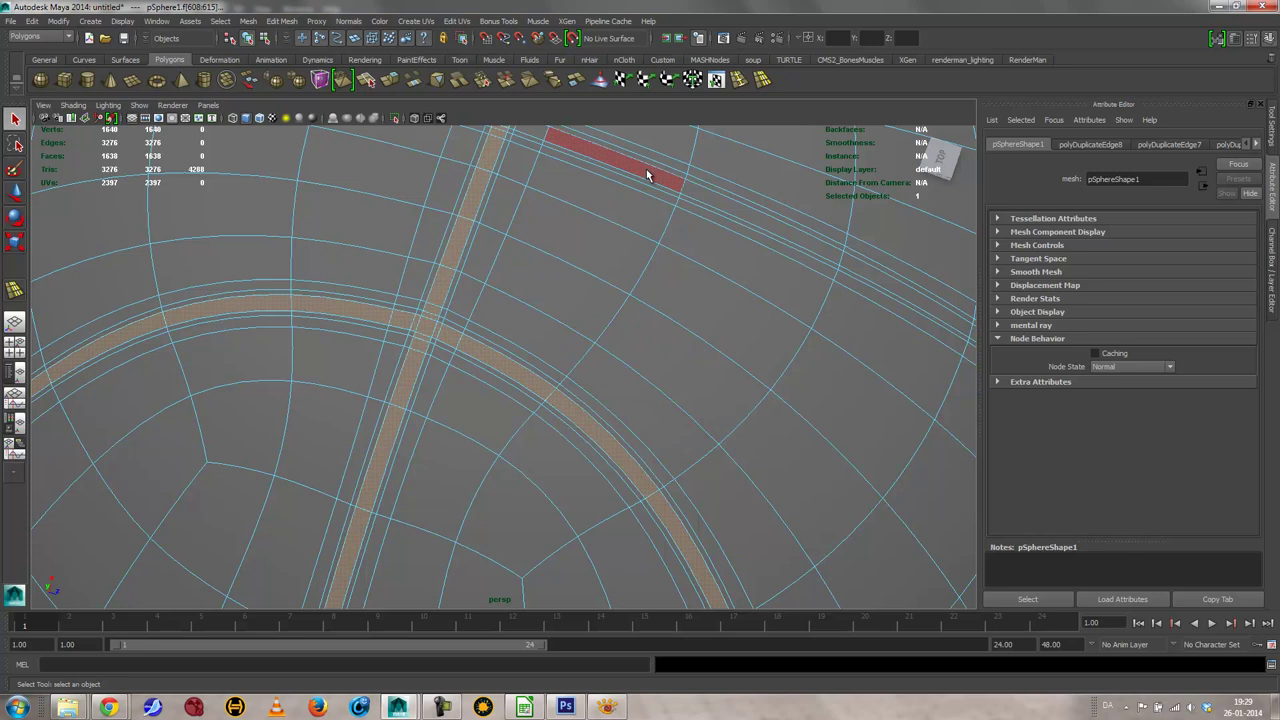
{"action": "double_click", "coordinate": [703, 191], "text": "shift"}
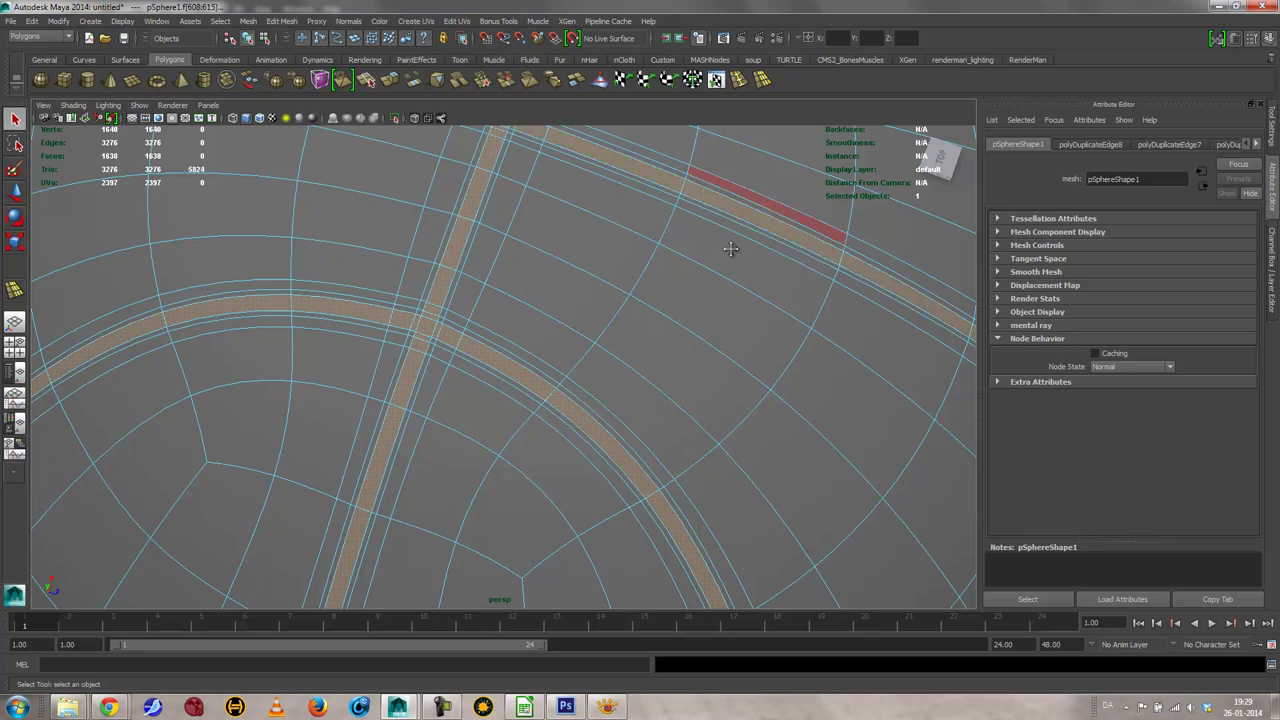
{"action": "left_click_drag", "start_coordinate": [730, 248], "coordinate": [523, 461], "text": "alt"}
{"action": "left_click", "coordinate": [345, 556], "text": "shift"}
{"action": "double_click", "coordinate": [400, 563], "text": "shift"}
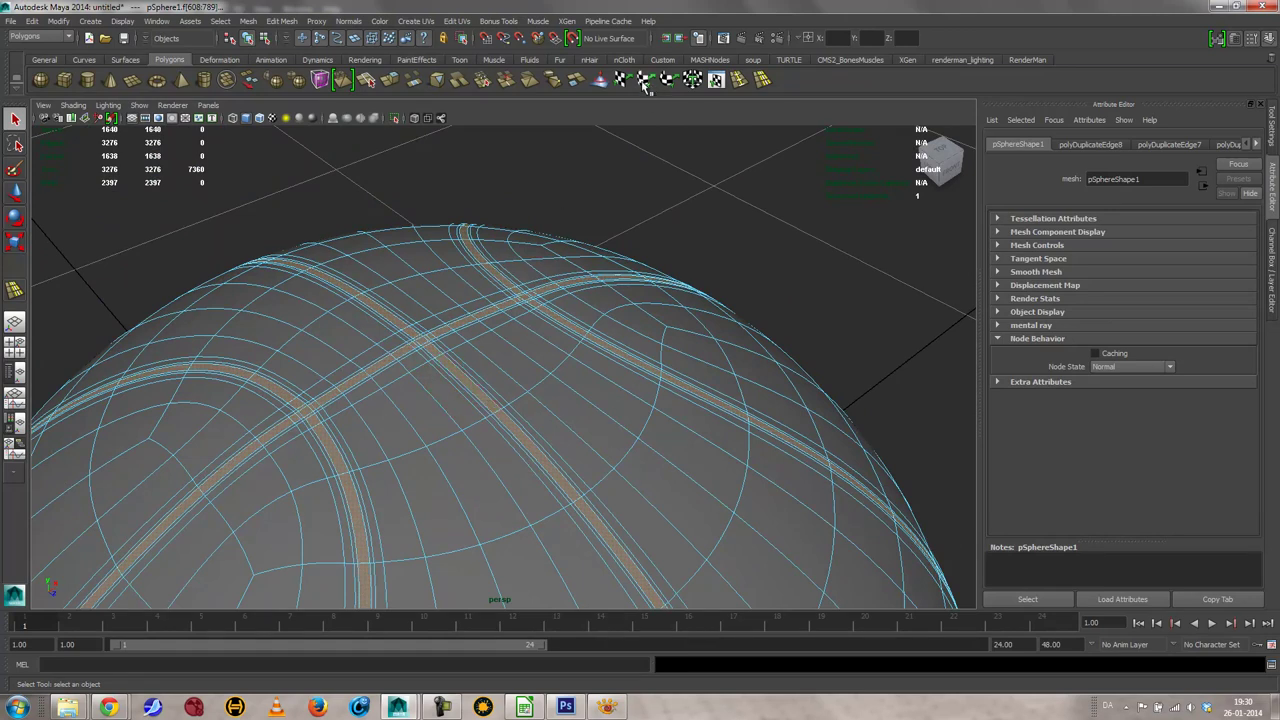
Step: Extrude the selected seam strips and offset them slightly along Z
{"action": "left_click", "coordinate": [393, 82]}
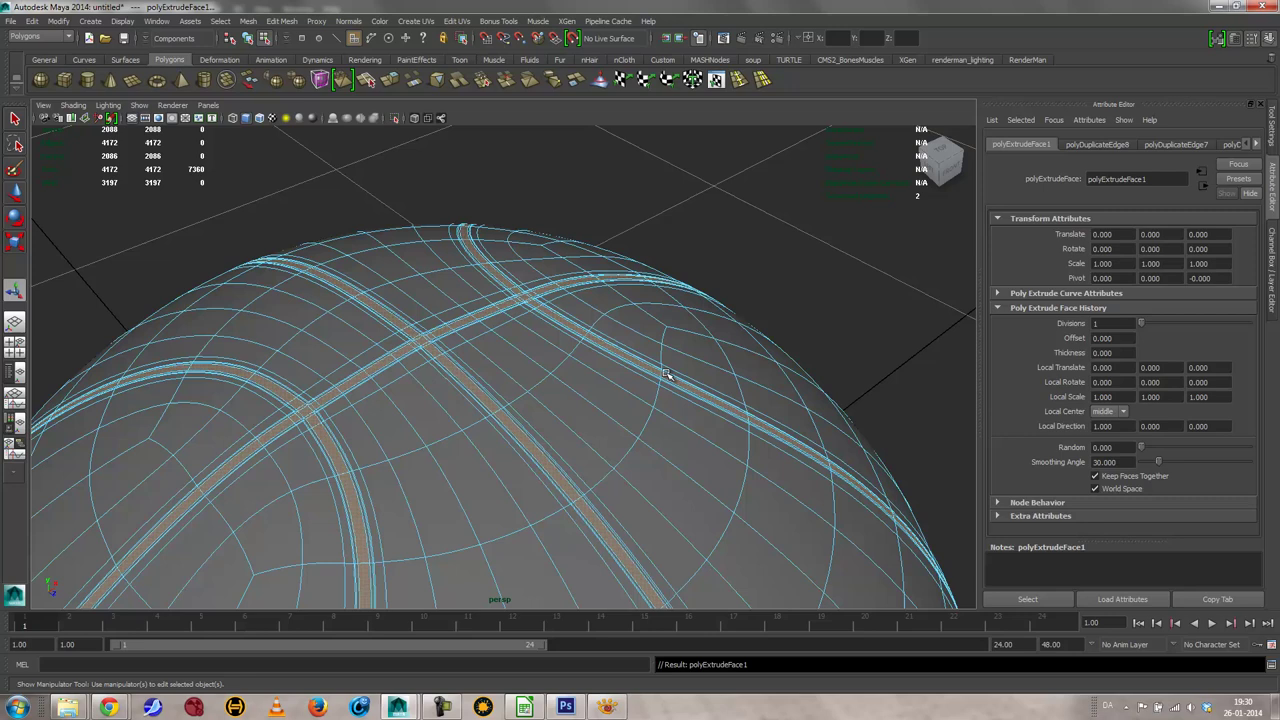
{"action": "scroll", "coordinate": [180, 371], "scroll_direction": "down", "scroll_amount": 6}
{"action": "scroll", "coordinate": [298, 427], "scroll_direction": "up", "scroll_amount": 2}
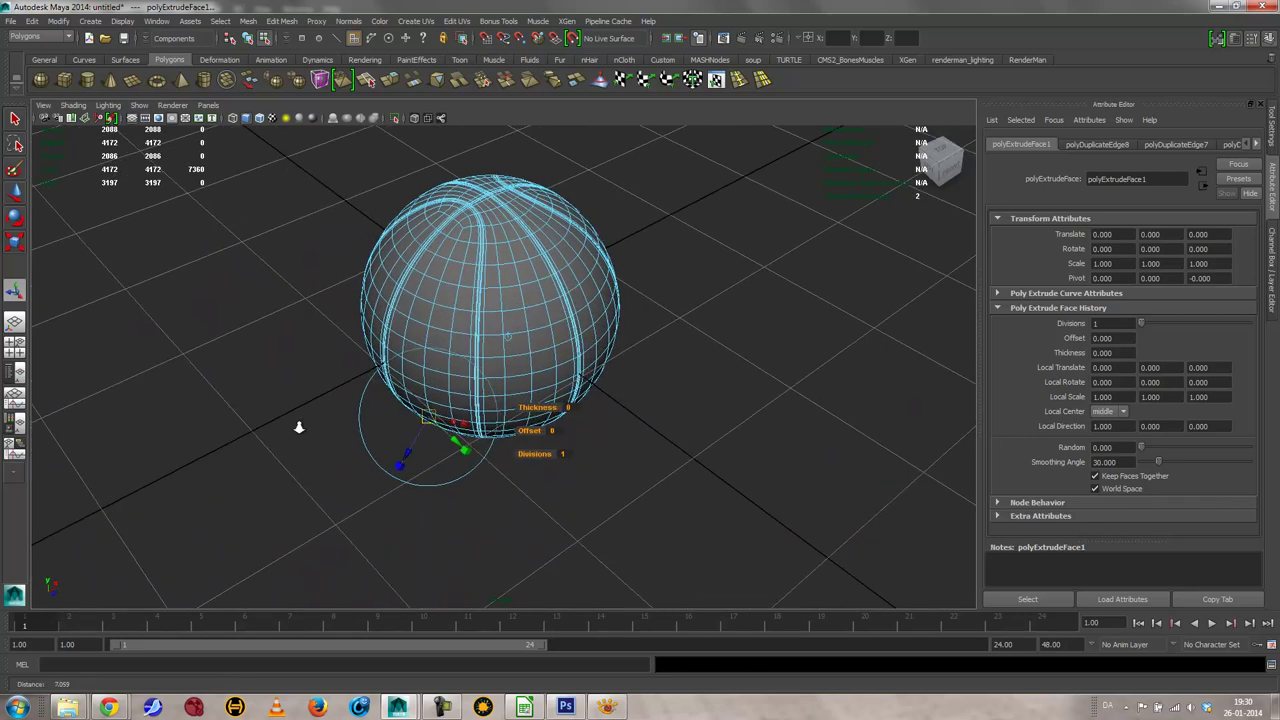
{"action": "scroll", "coordinate": [508, 397], "scroll_direction": "up", "scroll_amount": 4}
{"action": "middle_click_drag", "start_coordinate": [508, 397], "coordinate": [518, 303], "text": "alt"}
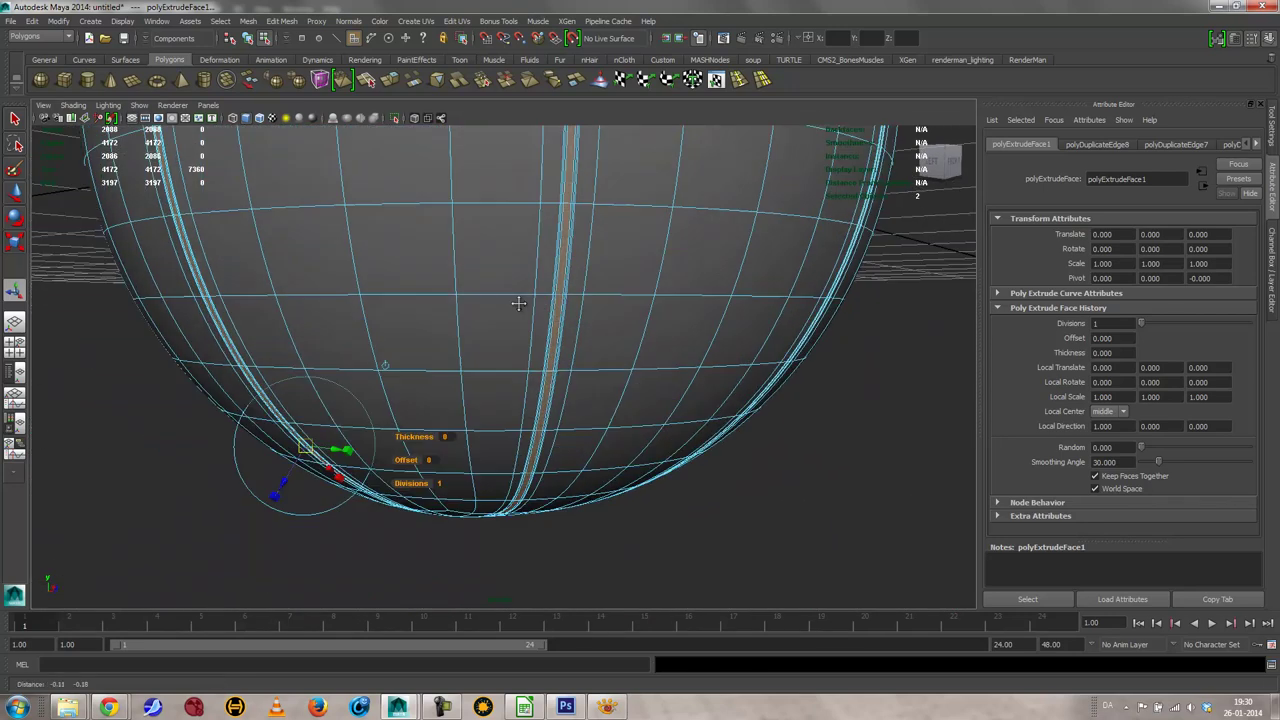
{"action": "left_click_drag", "start_coordinate": [518, 303], "coordinate": [487, 383], "text": "alt"}
{"action": "left_click_drag", "start_coordinate": [398, 468], "coordinate": [483, 435]}
Step: Return to object mode, reselect the sphere and preview it as a smooth mesh
{"action": "right_click_drag", "start_coordinate": [483, 435], "coordinate": [528, 380]}
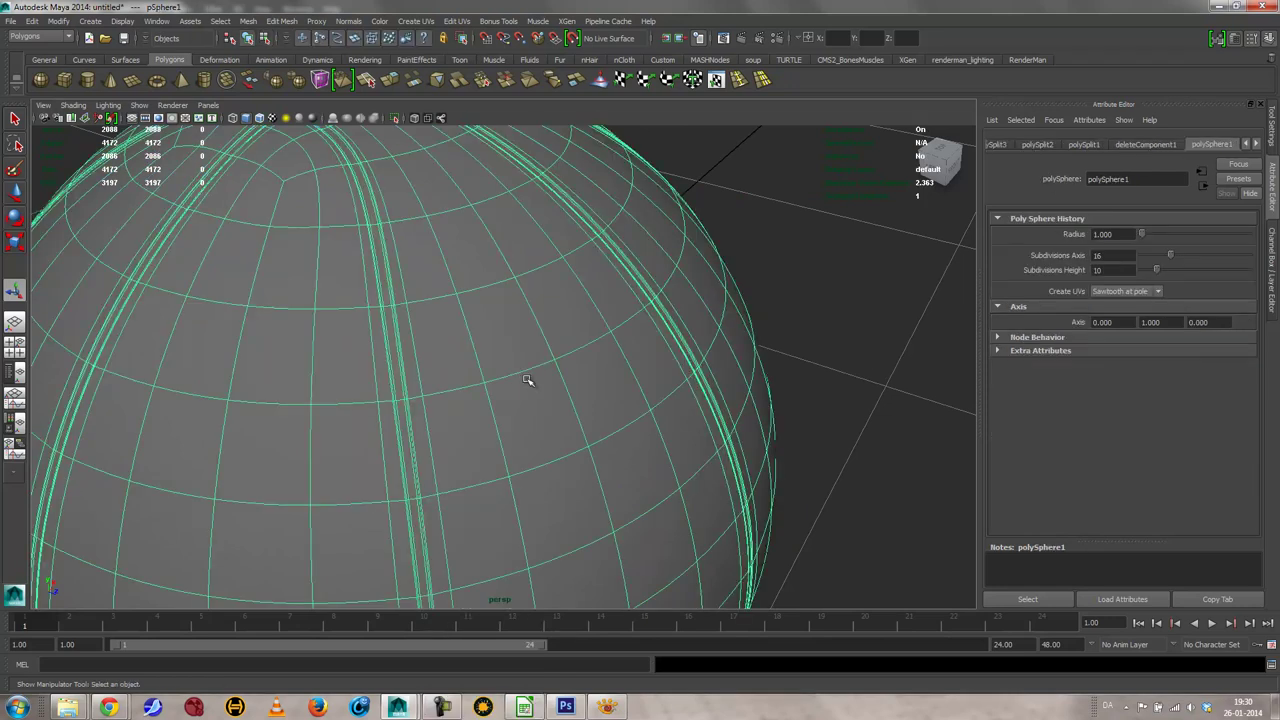
{"action": "left_click", "coordinate": [811, 268]}
{"action": "left_click_drag", "start_coordinate": [811, 268], "coordinate": [651, 331], "text": "alt"}
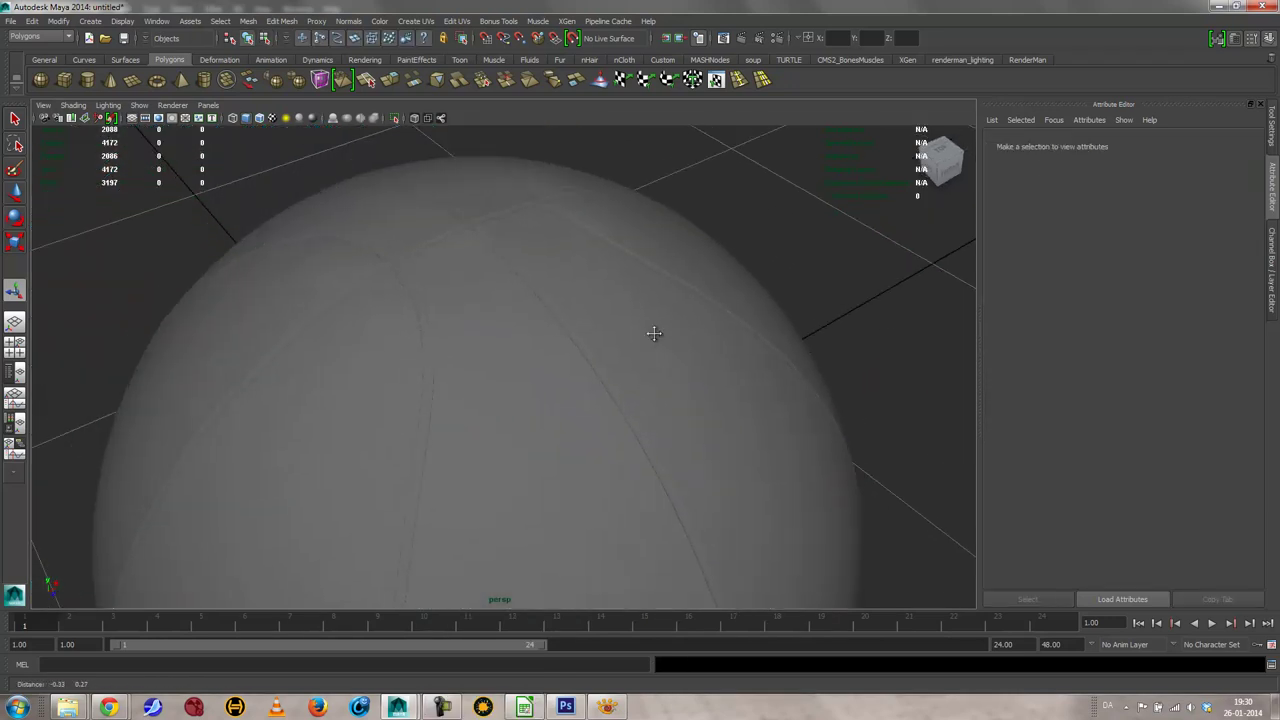
{"action": "left_click", "coordinate": [478, 410]}
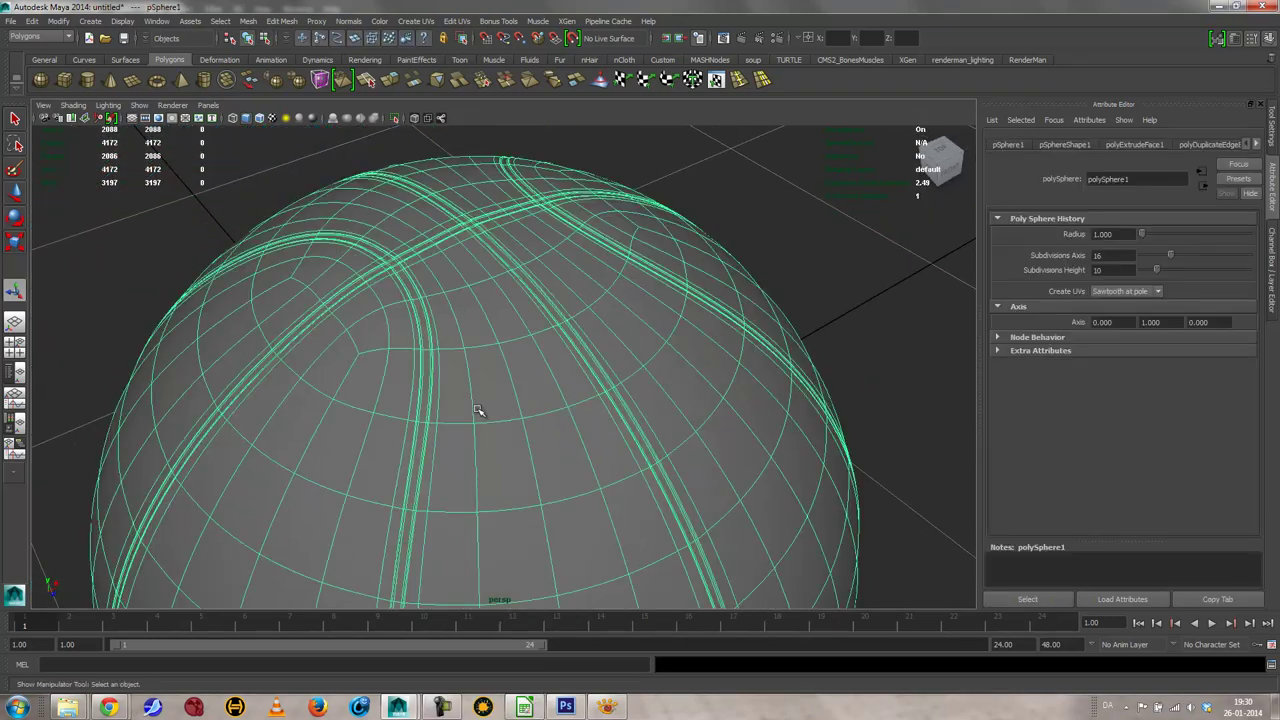
{"action": "left_click", "coordinate": [958, 286]}
{"action": "left_click", "coordinate": [632, 364]}
{"action": "key", "text": "1"}
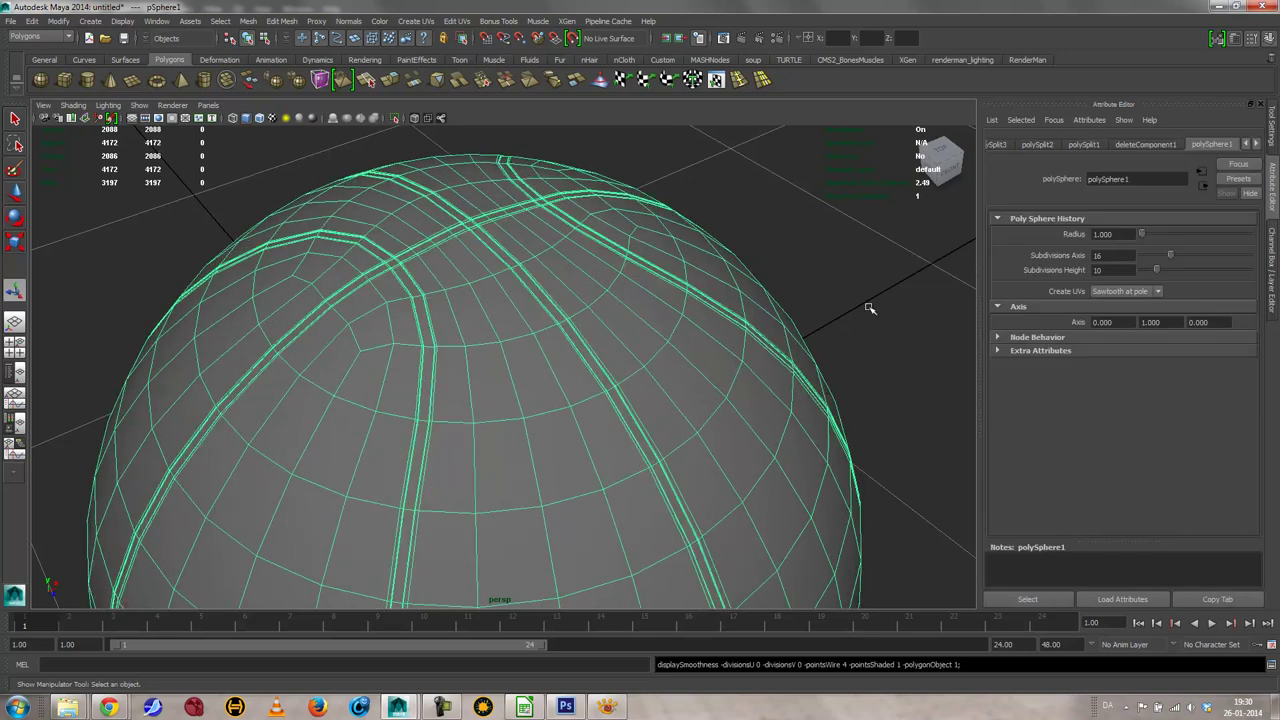
{"action": "left_click", "coordinate": [871, 298]}
{"action": "left_click", "coordinate": [683, 369]}
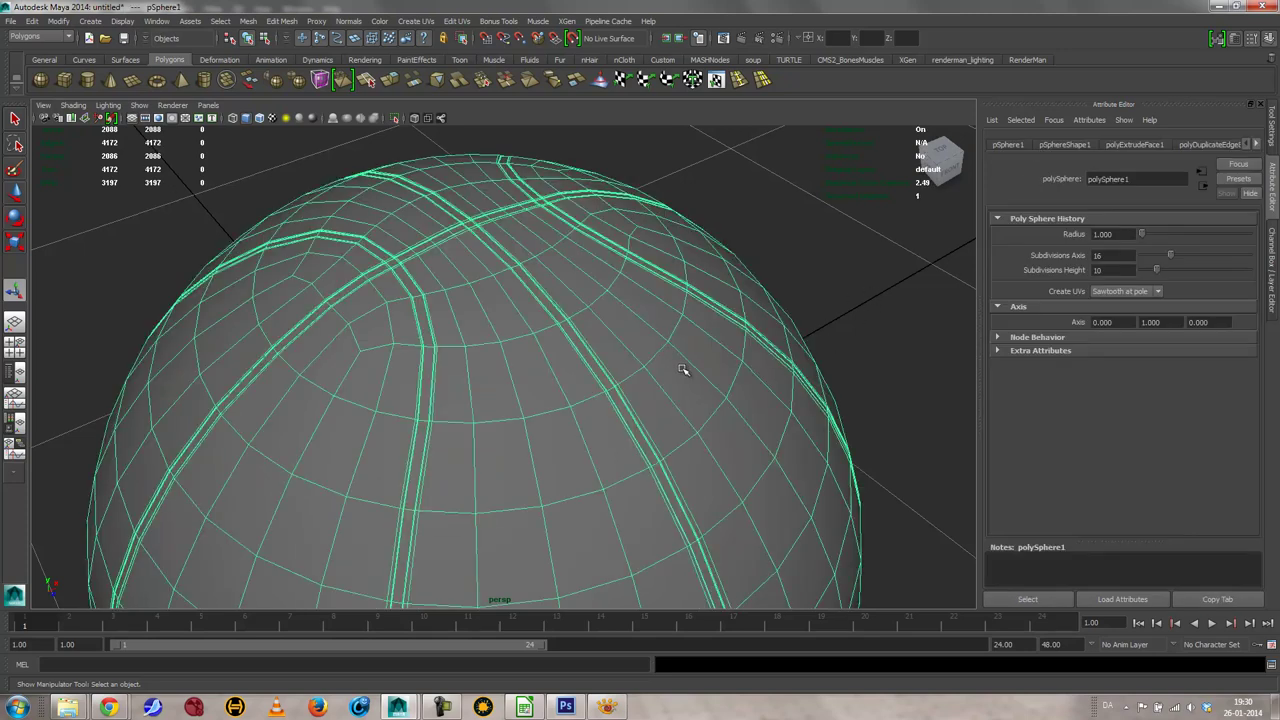
{"action": "key", "text": "3"}
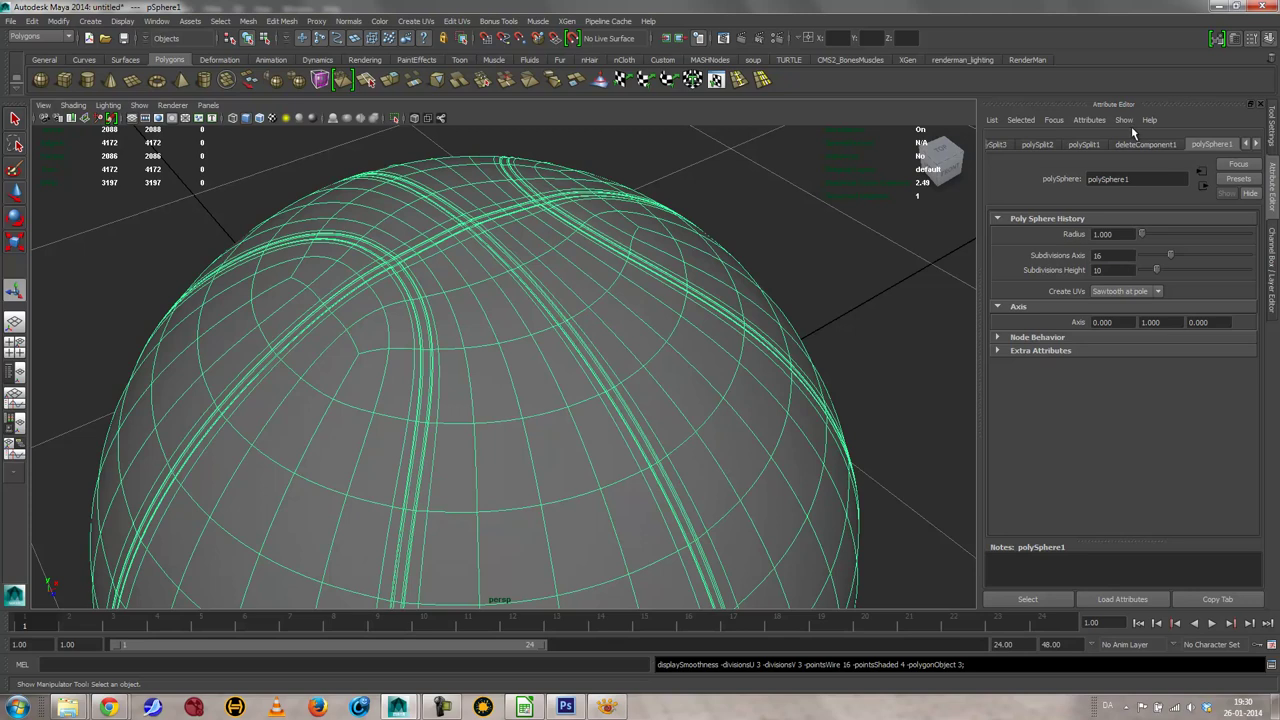
Step: Try Local Translate Z values of -0.005 and -0.01 on polyExtrudeFace1
{"action": "left_click", "coordinate": [1271, 265]}
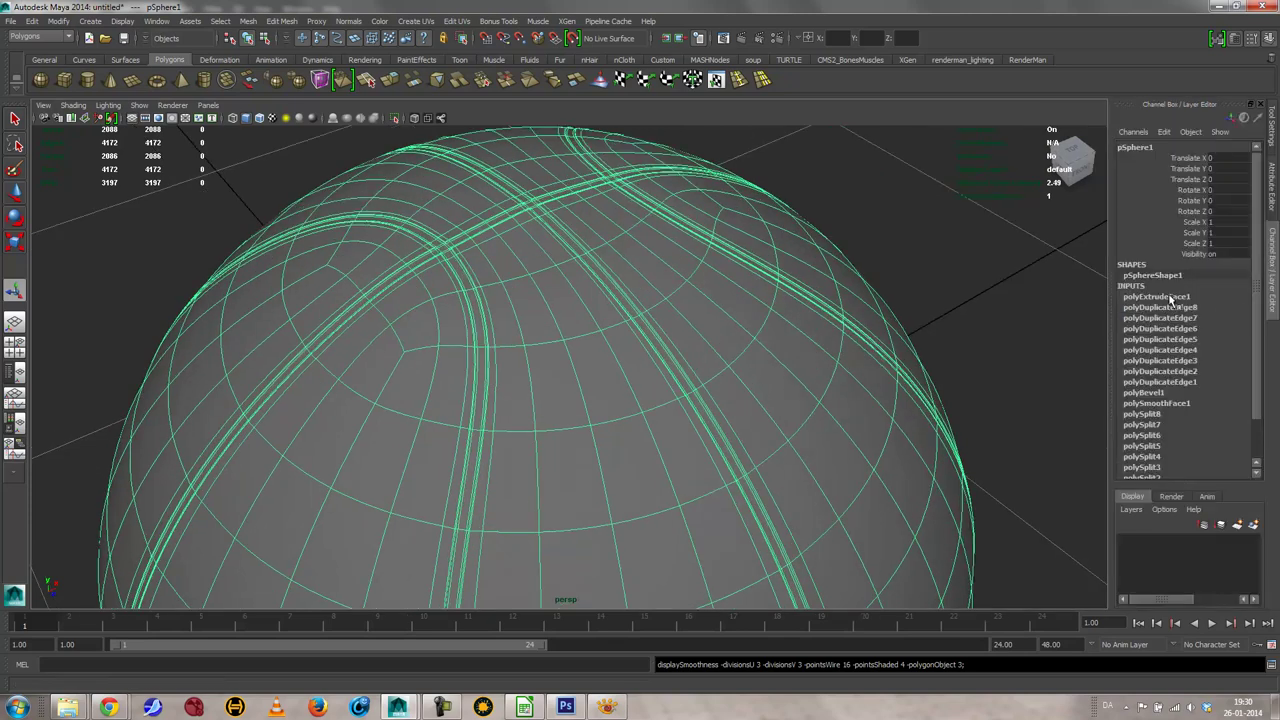
{"action": "left_click", "coordinate": [1171, 298]}
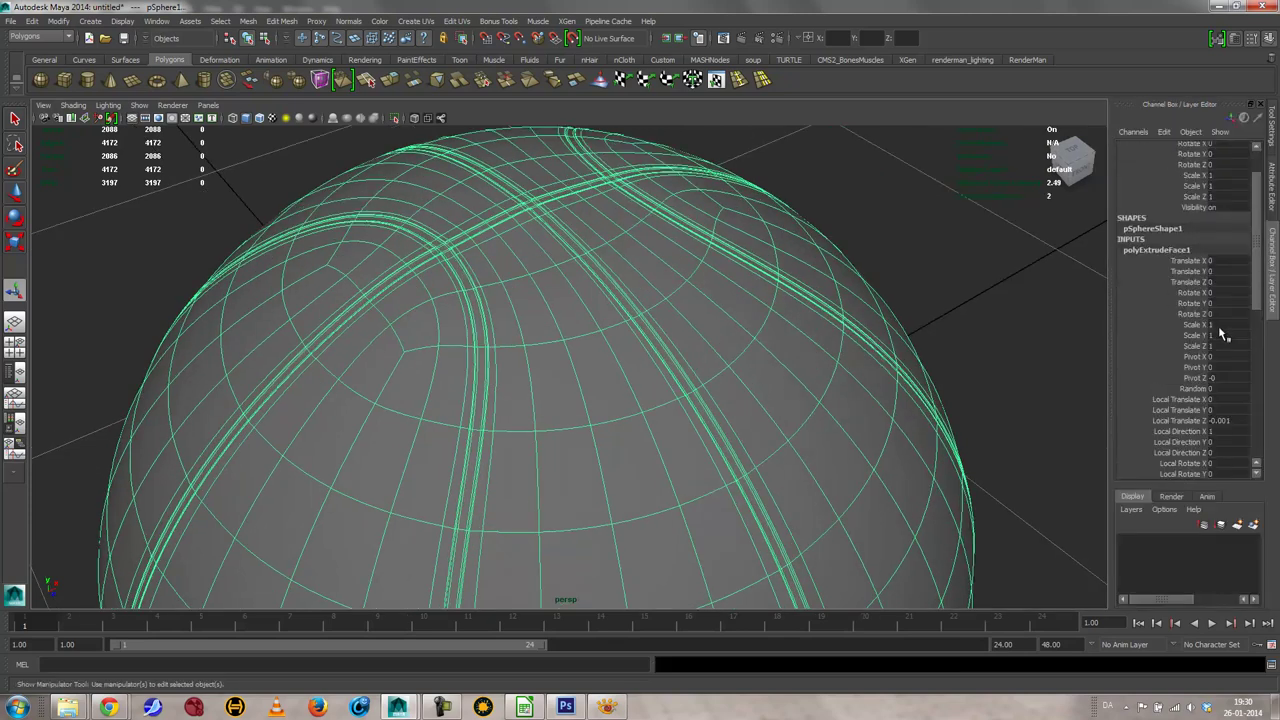
{"action": "double_click", "coordinate": [1222, 421]}
{"action": "key", "text": "Return"}
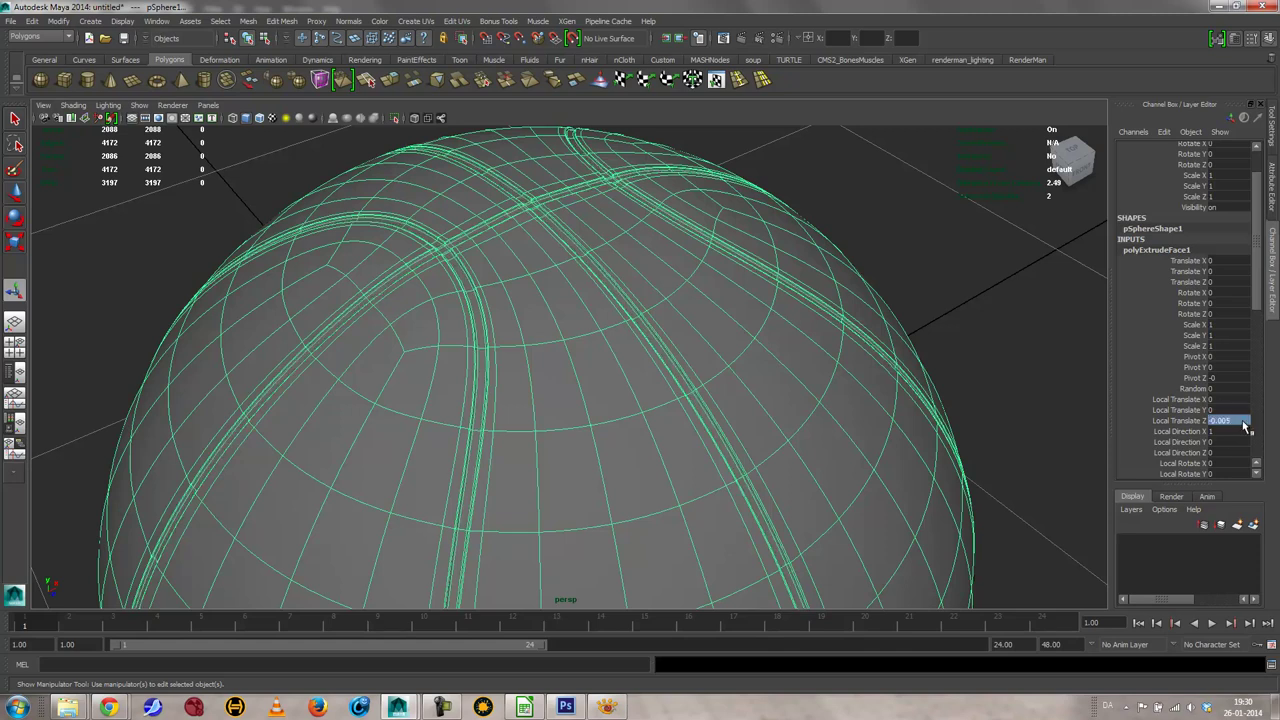
{"action": "left_click", "coordinate": [1235, 422]}
{"action": "type", "text": "-0.01"}
{"action": "key", "text": "Return"}
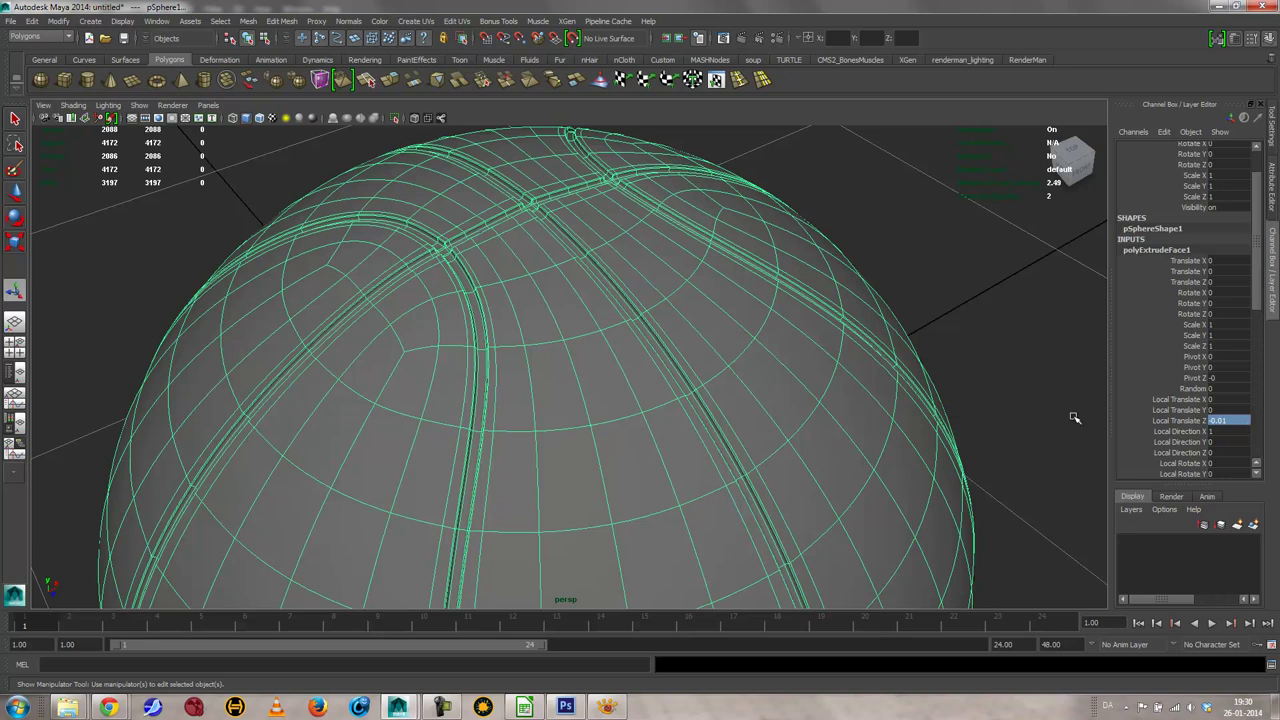
Step: Reselect the sphere and settle Local Translate Z at -0.007 after testing -0.07
{"action": "left_click", "coordinate": [970, 296]}
{"action": "left_click_drag", "start_coordinate": [970, 296], "coordinate": [823, 403], "text": "alt"}
{"action": "left_click", "coordinate": [823, 403]}
{"action": "left_click", "coordinate": [1218, 299]}
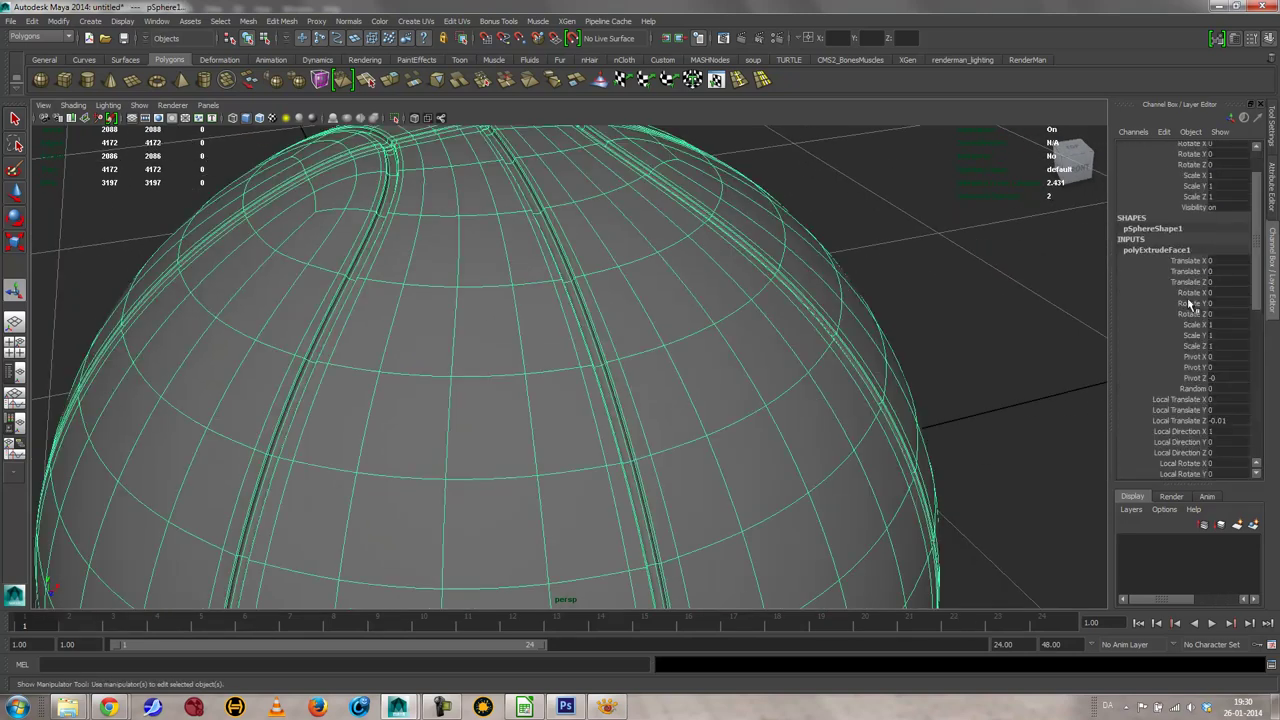
{"action": "double_click", "coordinate": [1222, 420]}
{"action": "type", "text": "-0.07"}
{"action": "key", "text": "Return"}
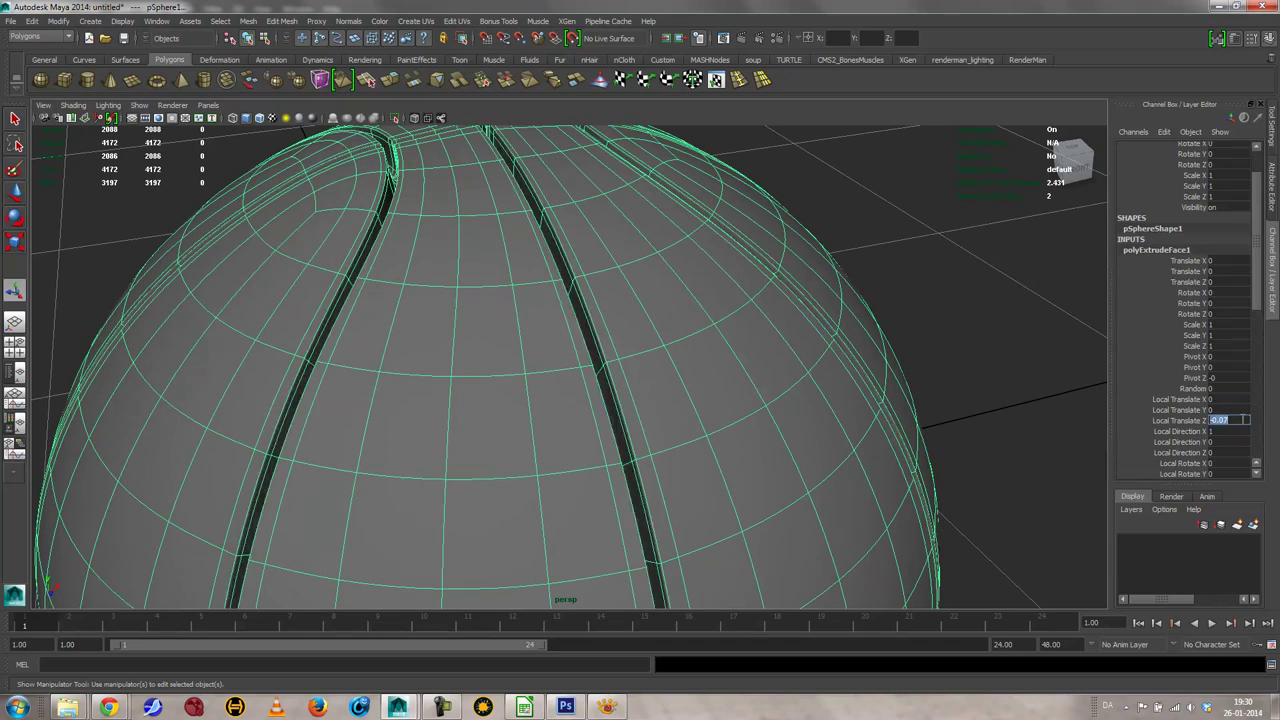
{"action": "type", "text": "7"}
{"action": "key", "text": "Return"}
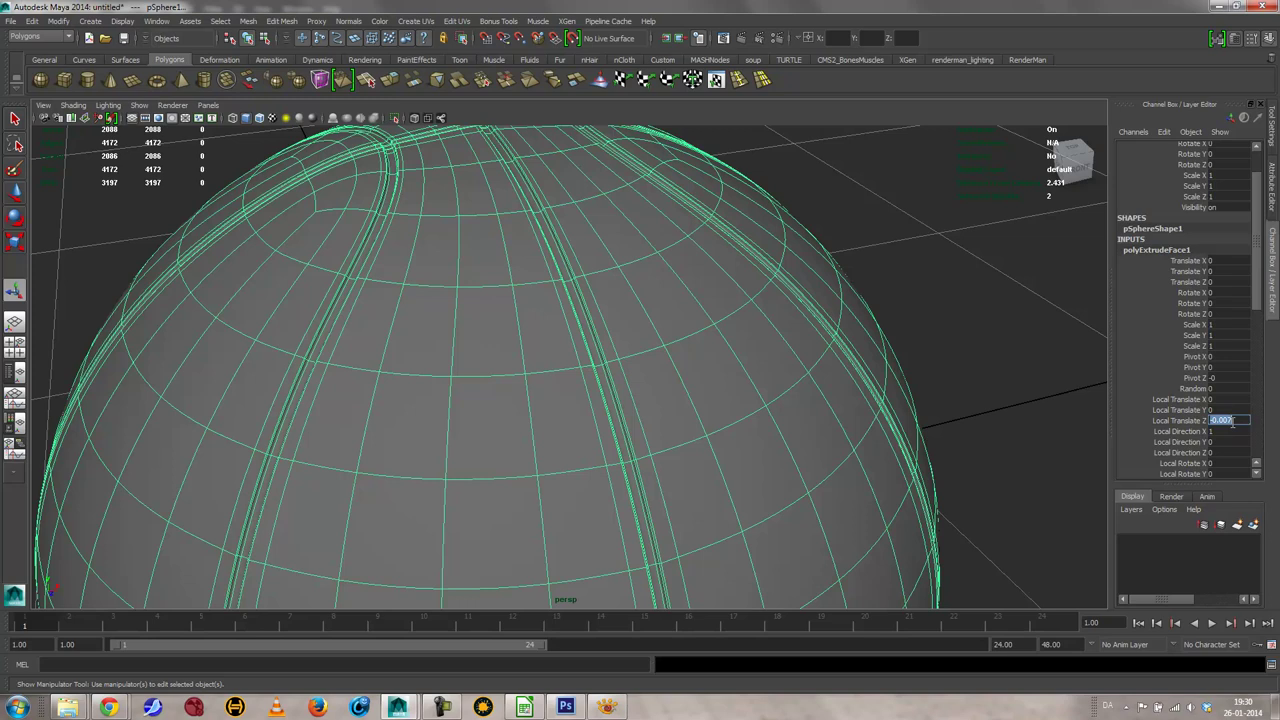
{"action": "left_click", "coordinate": [1066, 330]}
{"action": "left_click_drag", "start_coordinate": [814, 354], "coordinate": [743, 357], "text": "alt"}
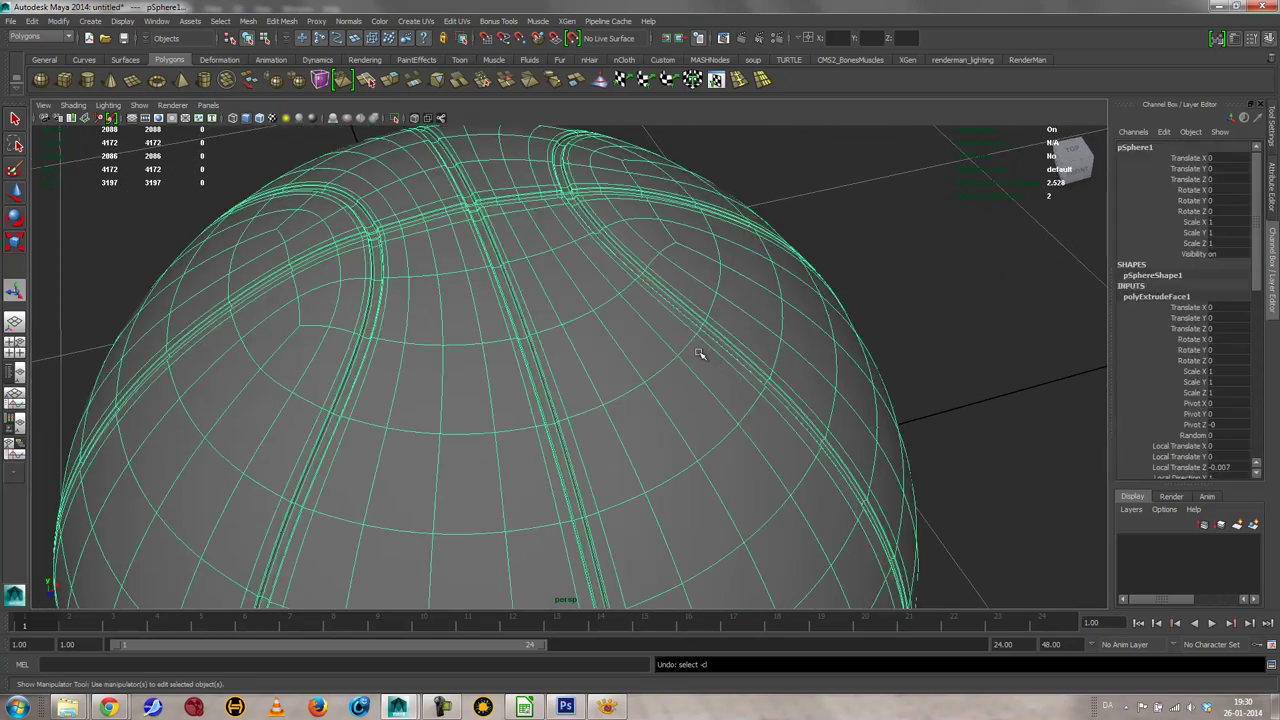
Step: Switch the sphere to Face mode and select the first two seam face loops
{"action": "left_click", "coordinate": [705, 357]}
{"action": "right_click_drag", "start_coordinate": [538, 378], "coordinate": [543, 406]}
{"action": "left_click", "coordinate": [535, 378]}
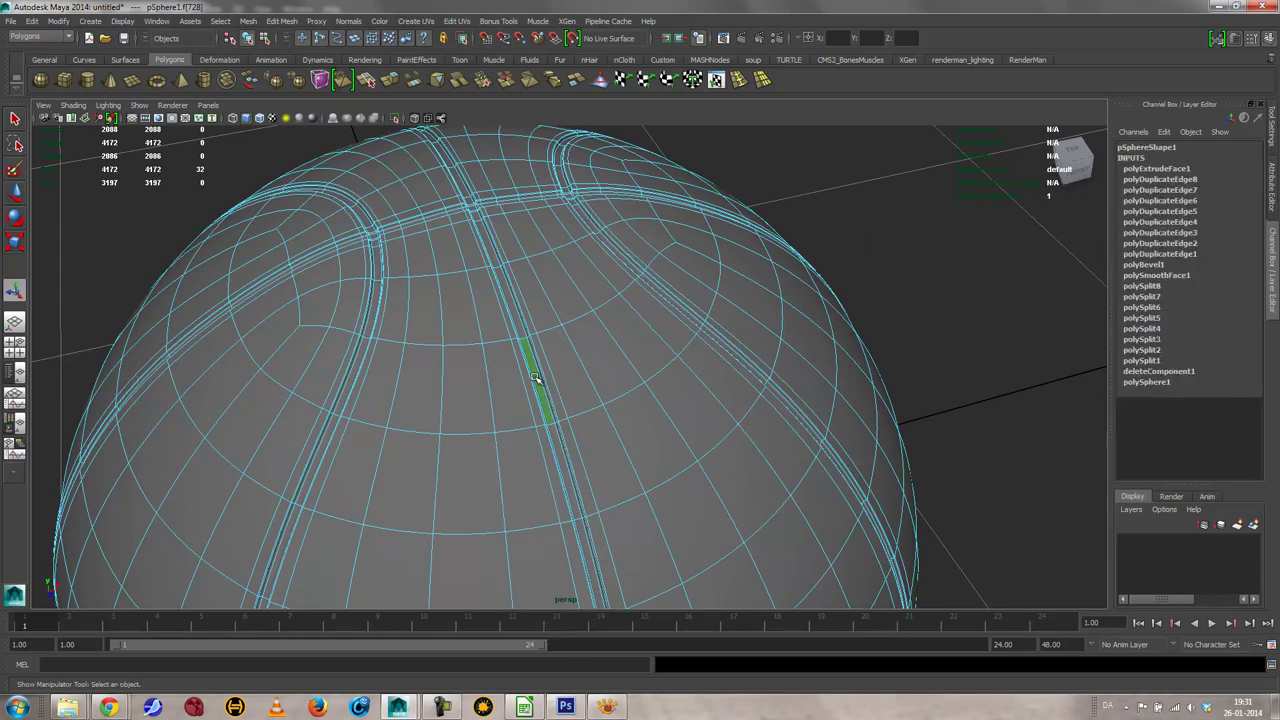
{"action": "double_click", "coordinate": [514, 314]}
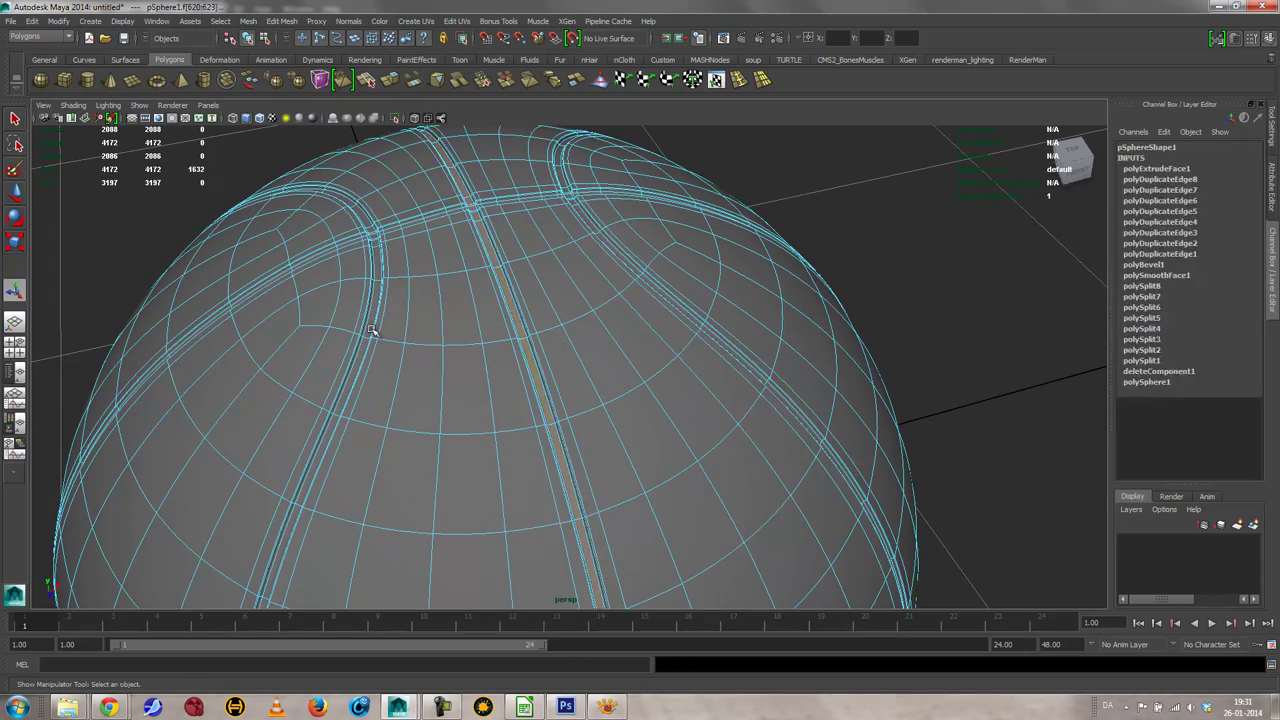
{"action": "left_click_drag", "start_coordinate": [371, 357], "coordinate": [557, 351], "text": "alt"}
{"action": "left_click", "coordinate": [610, 376]}
{"action": "double_click", "coordinate": [625, 404]}
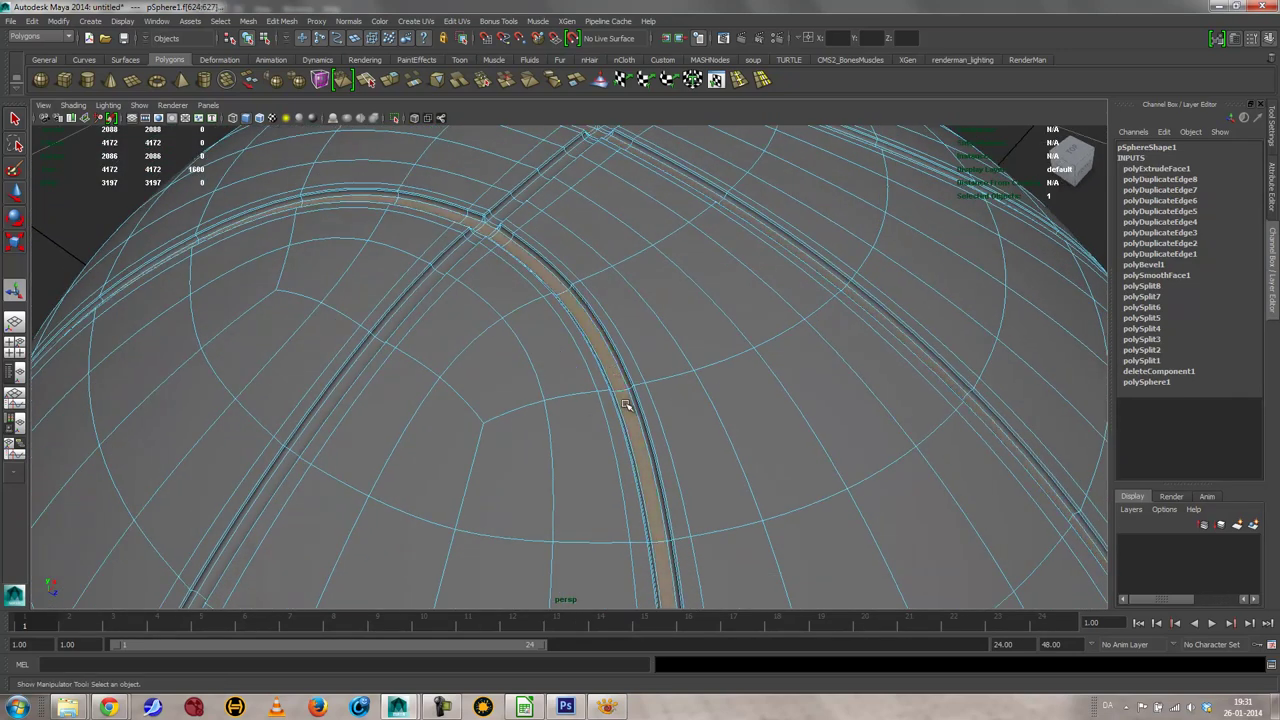
Step: Add the remaining seam strips to the selection and grow it with Ctrl+>
{"action": "left_click", "coordinate": [432, 284], "text": "shift"}
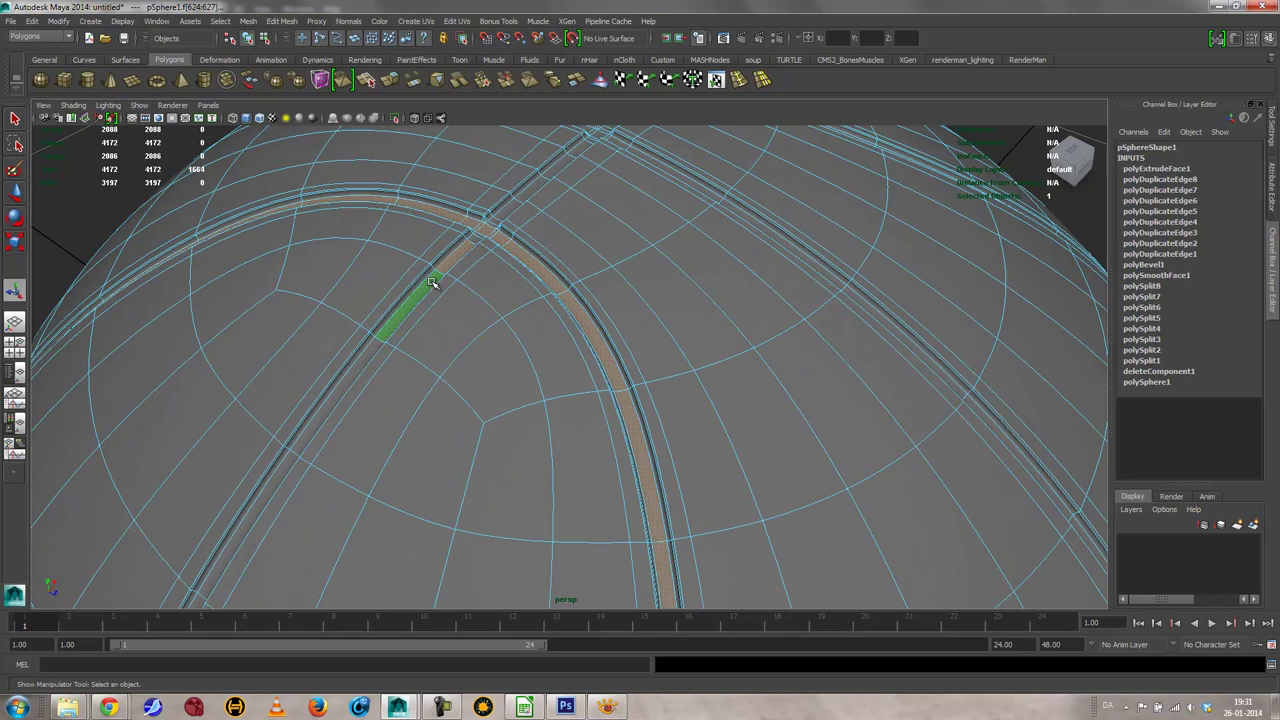
{"action": "double_click", "coordinate": [432, 284], "text": "shift"}
{"action": "double_click", "coordinate": [738, 209], "text": "shift"}
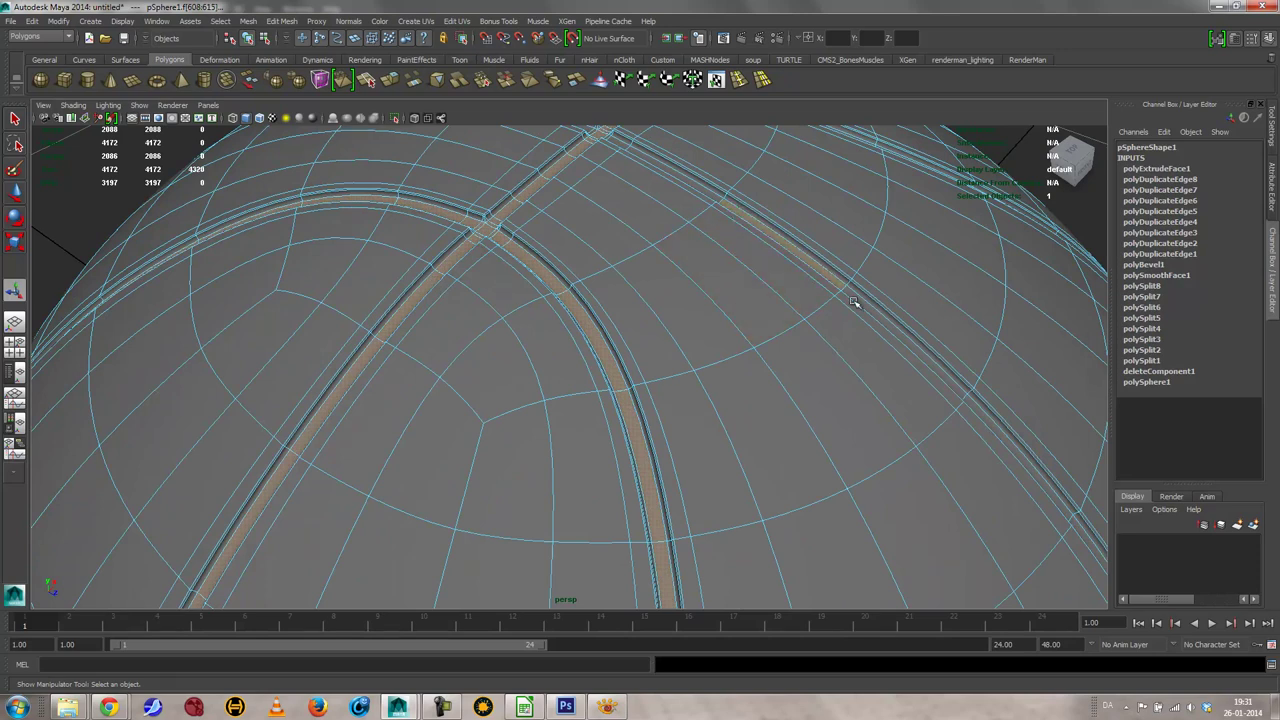
{"action": "double_click", "coordinate": [853, 296], "text": "shift"}
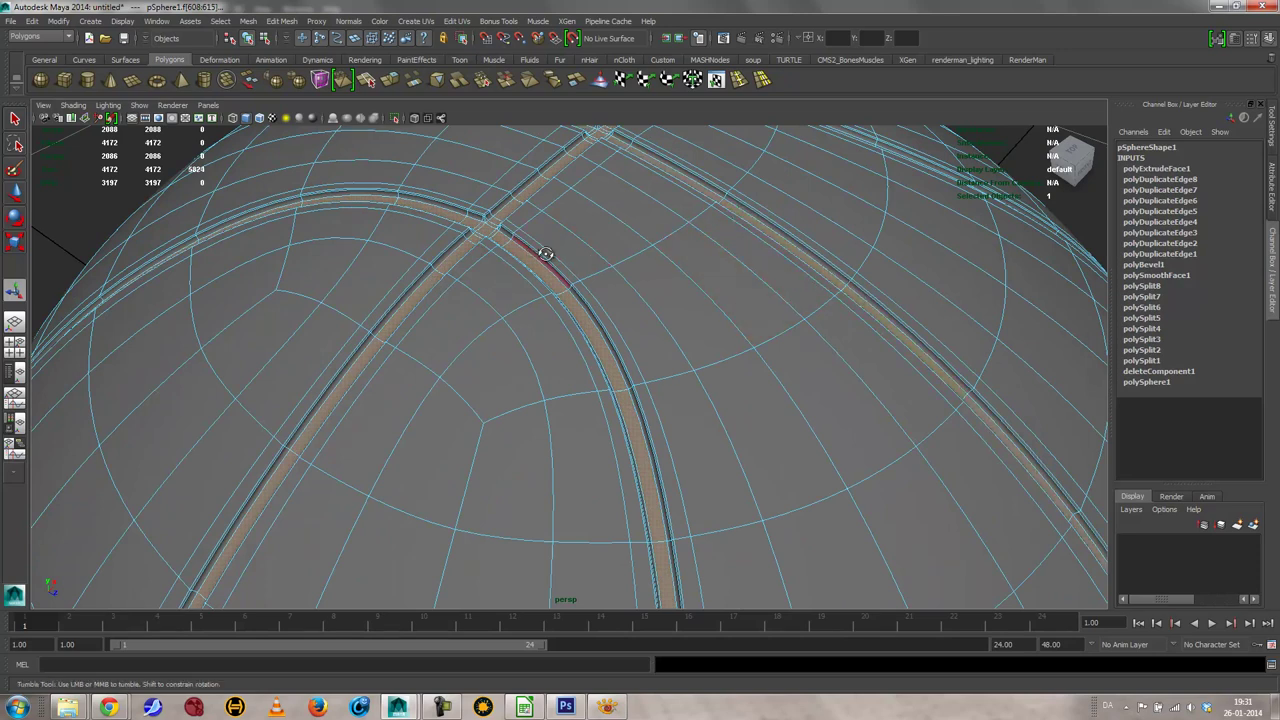
{"action": "left_click_drag", "start_coordinate": [605, 254], "coordinate": [668, 321], "text": "alt"}
{"action": "double_click", "coordinate": [654, 338], "text": "shift"}
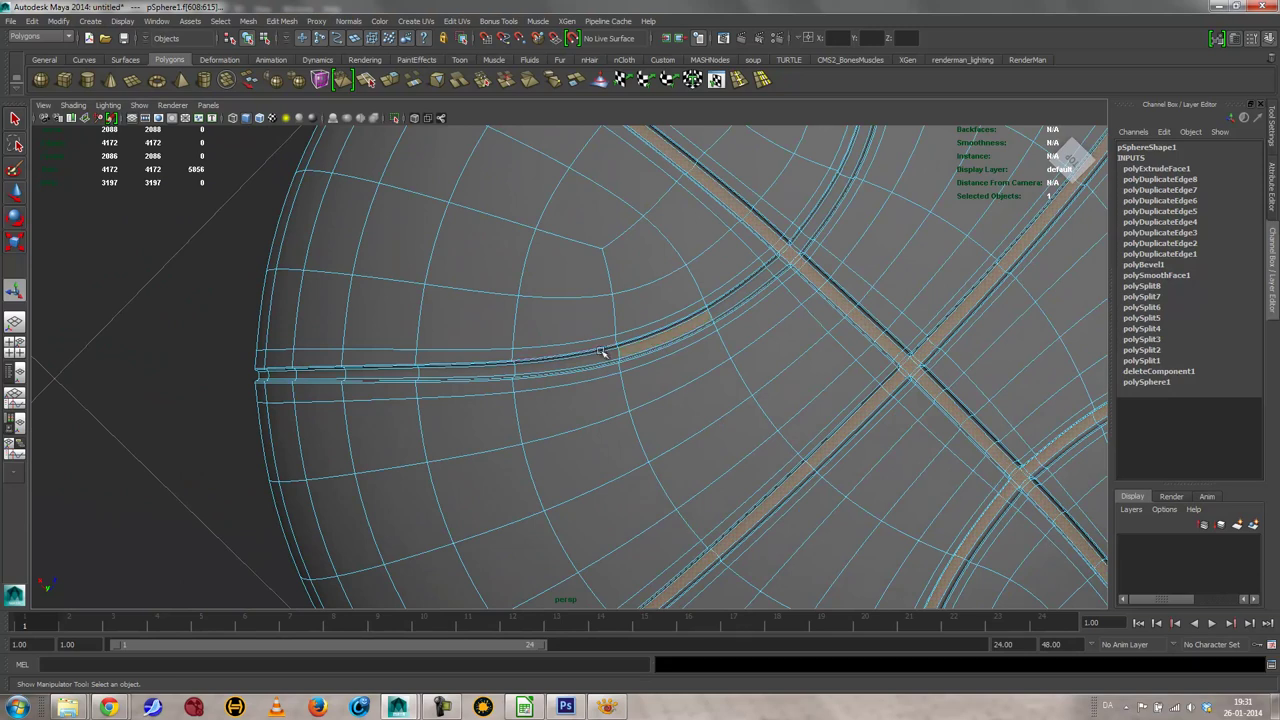
{"action": "double_click", "coordinate": [600, 355], "text": "shift"}
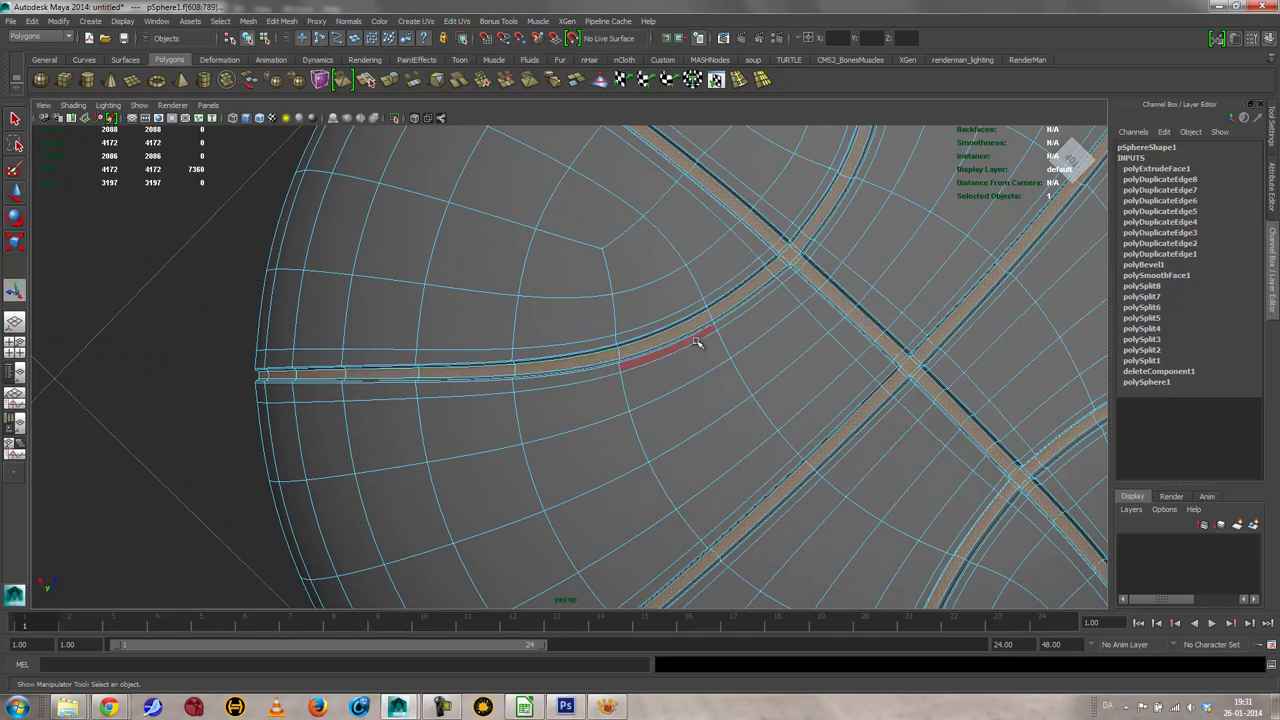
{"action": "key", "text": "shift+period"}
{"action": "left_click_drag", "start_coordinate": [697, 342], "coordinate": [900, 443], "text": "alt"}
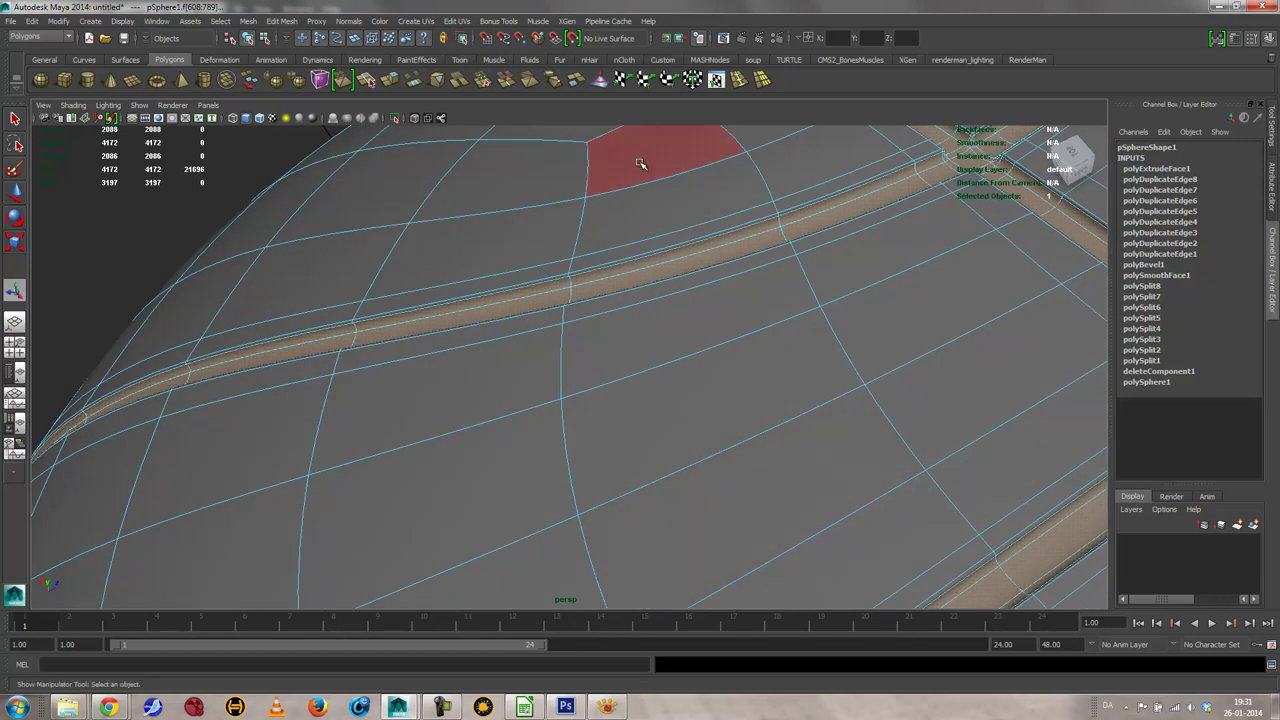
Step: Assign a new Blinn (blinn1) to the seam faces and make its colour black
{"action": "left_click", "coordinate": [366, 81]}
{"action": "left_click", "coordinate": [365, 59]}
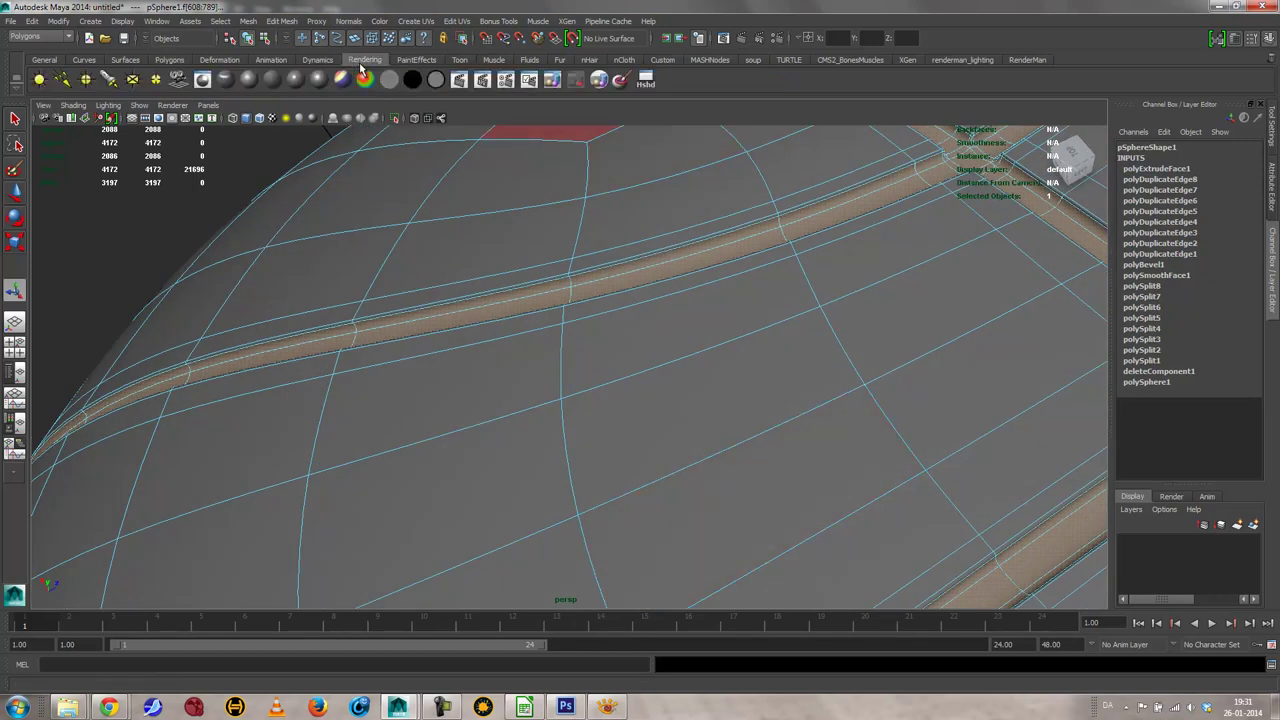
{"action": "left_click", "coordinate": [248, 80]}
{"action": "key", "text": "ctrl+a"}
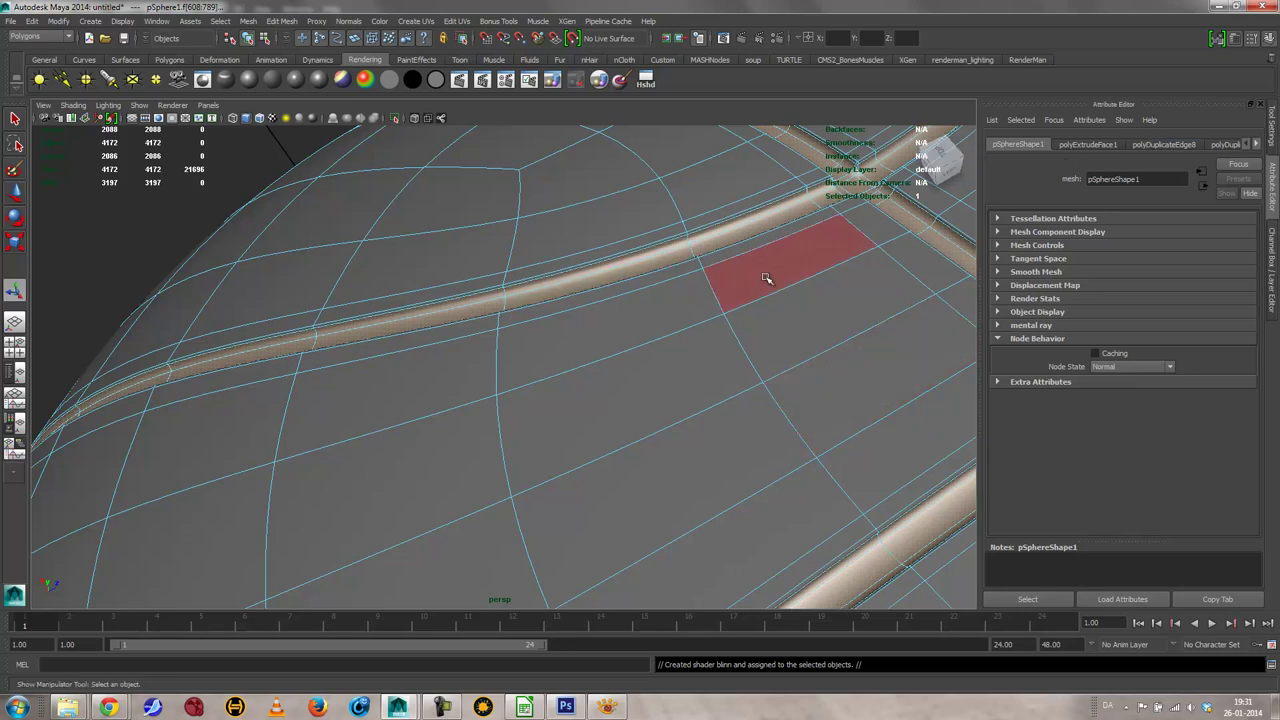
{"action": "left_click", "coordinate": [1257, 145]}
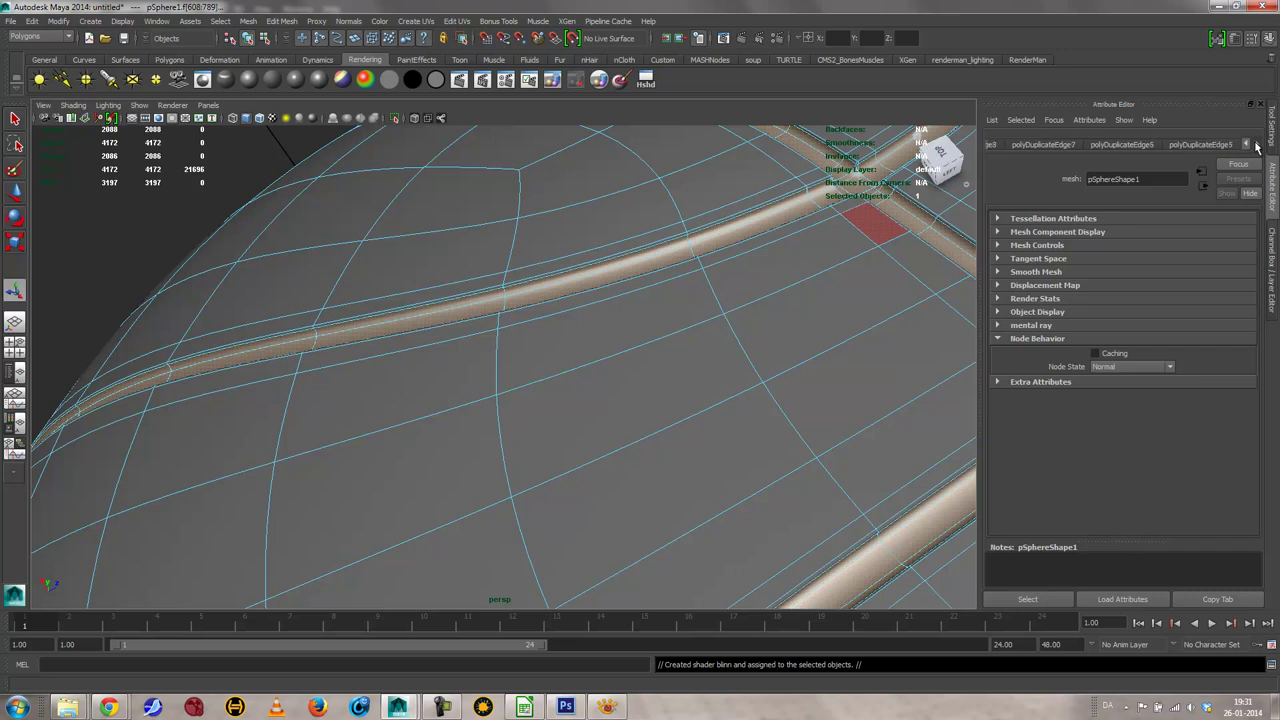
{"action": "left_click", "coordinate": [1257, 145]}
{"action": "left_click", "coordinate": [1257, 145]}
{"action": "left_click", "coordinate": [1257, 145]}
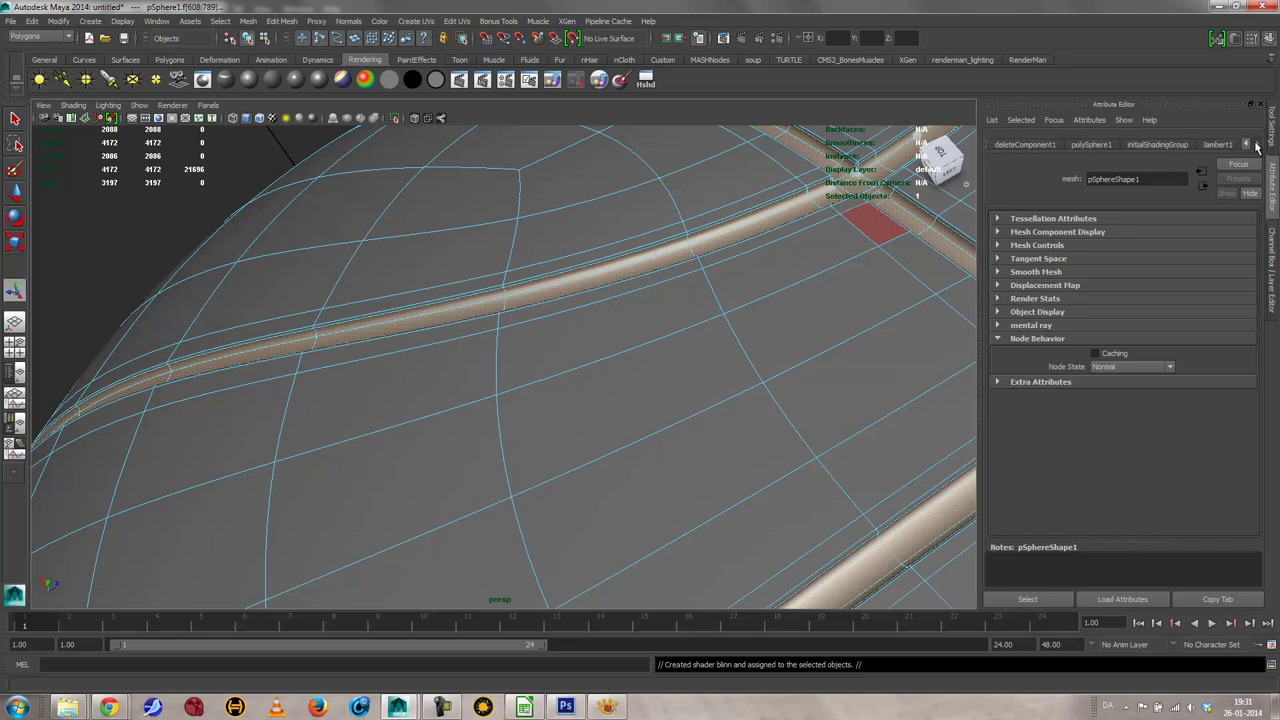
{"action": "left_click", "coordinate": [1257, 145]}
{"action": "left_click", "coordinate": [1222, 145]}
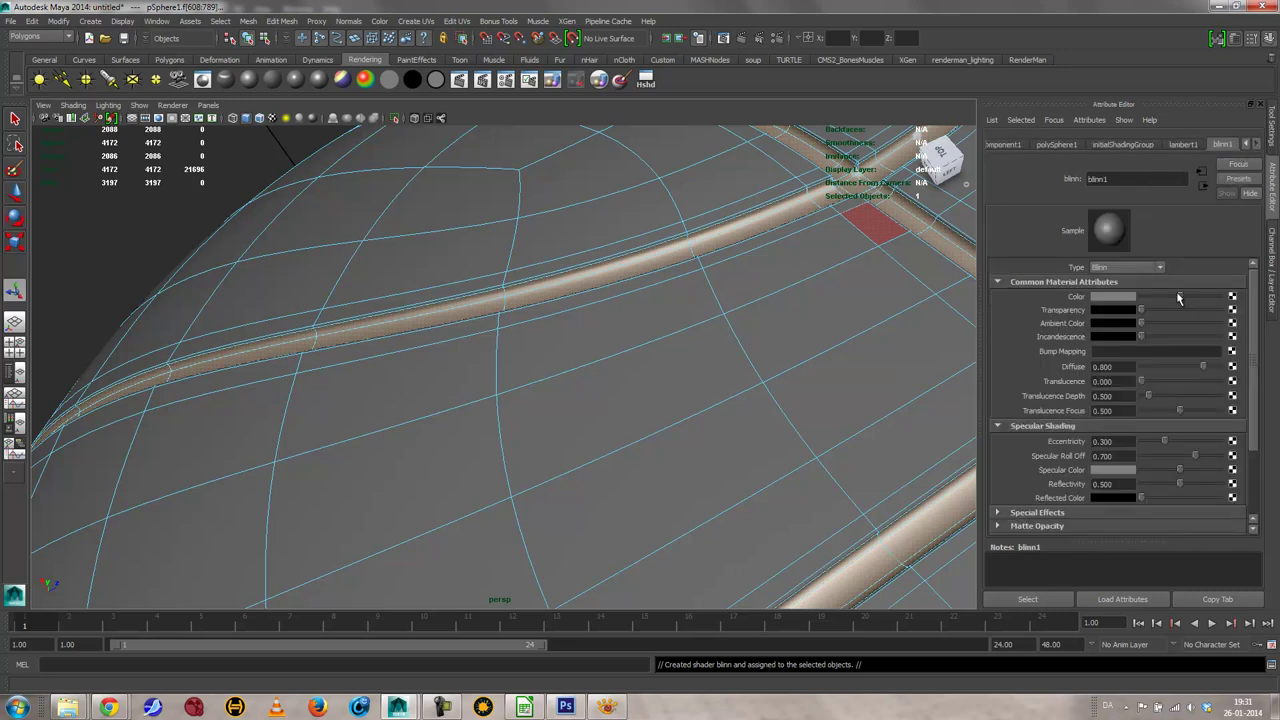
{"action": "left_click_drag", "start_coordinate": [1176, 291], "coordinate": [1001, 303]}
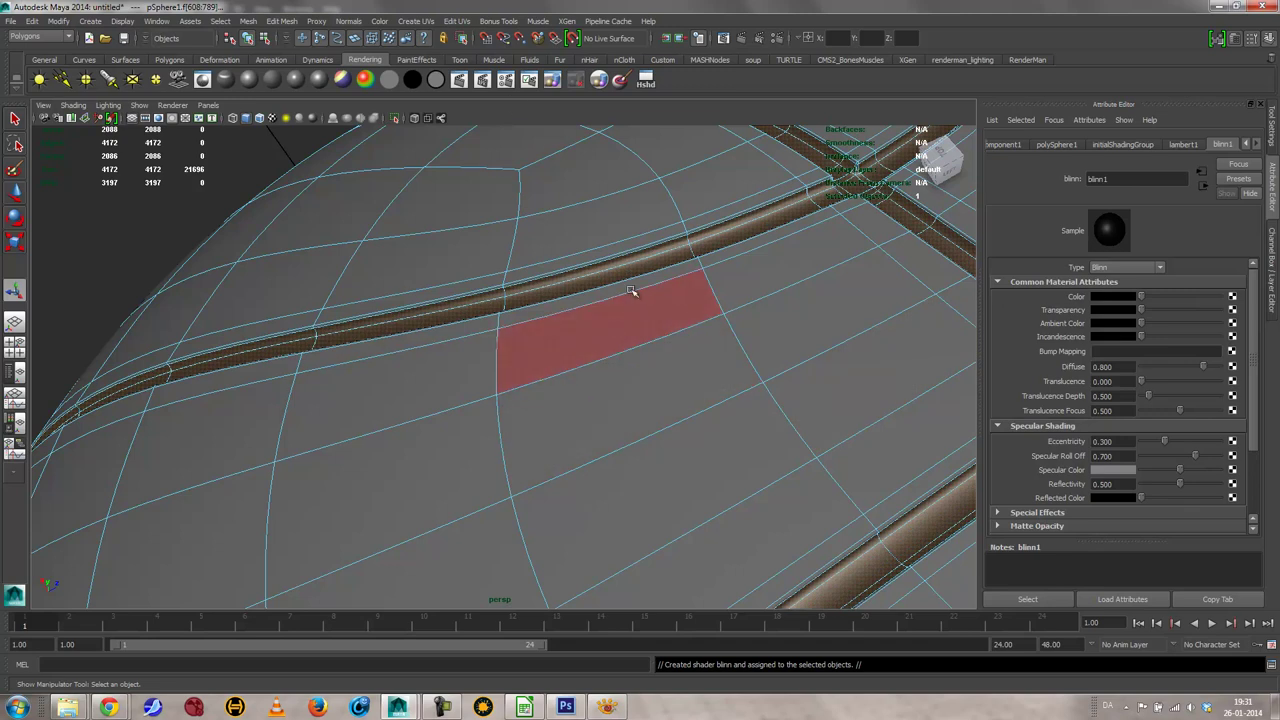
{"action": "scroll", "coordinate": [631, 290], "scroll_direction": "down", "scroll_amount": 10}
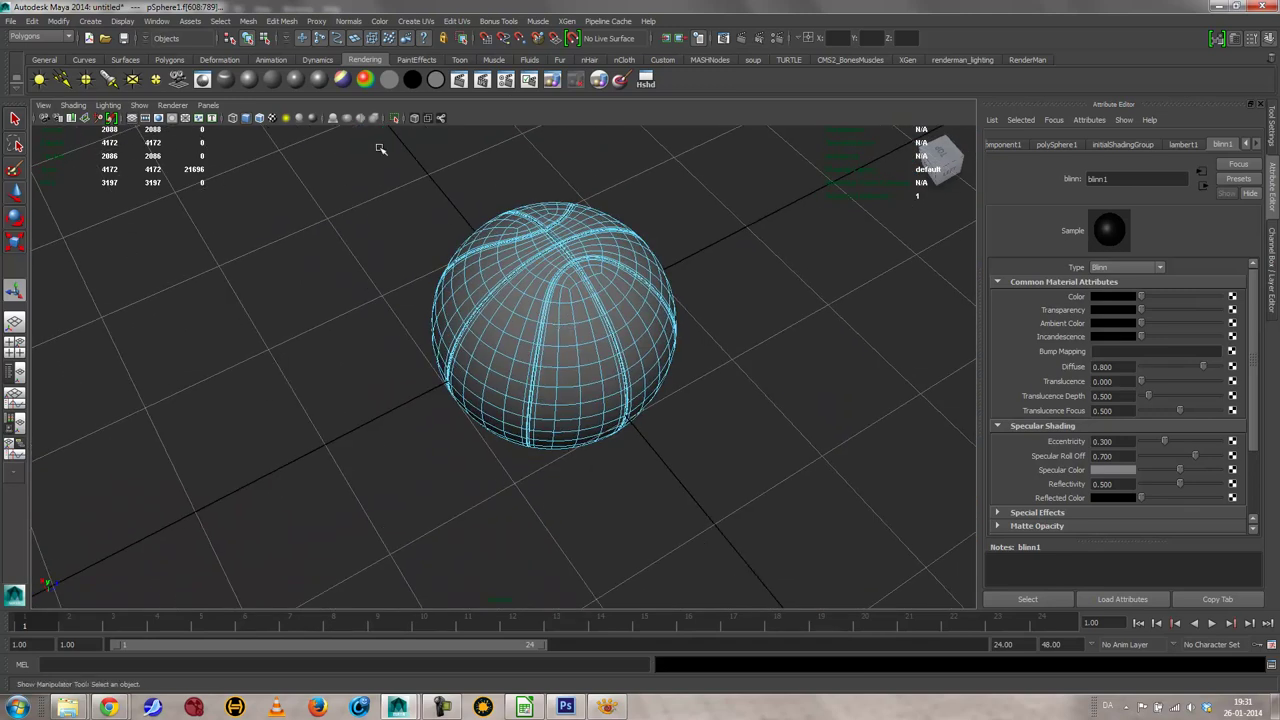
Step: Give the marquee-selected body faces a new Blinn (blinn2) coloured orange
{"action": "left_click_drag", "start_coordinate": [355, 151], "coordinate": [857, 618], "text": "shift"}
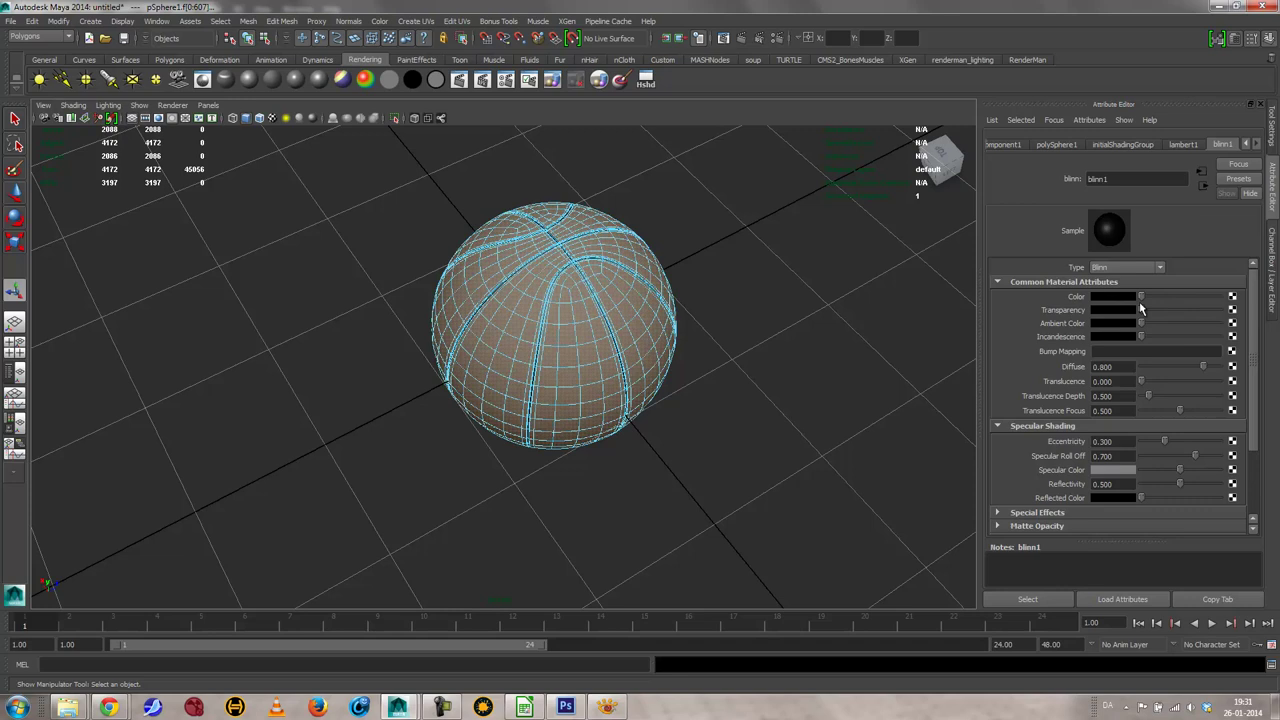
{"action": "left_click", "coordinate": [249, 80]}
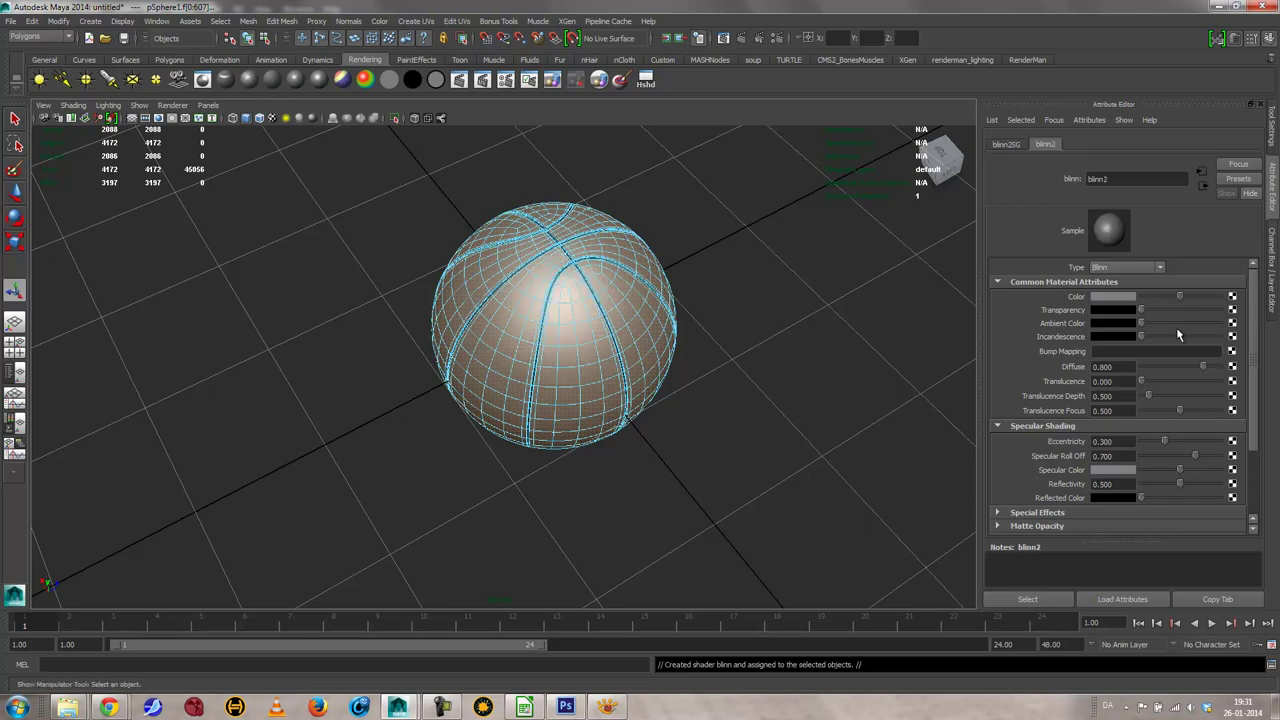
{"action": "left_click", "coordinate": [1121, 298]}
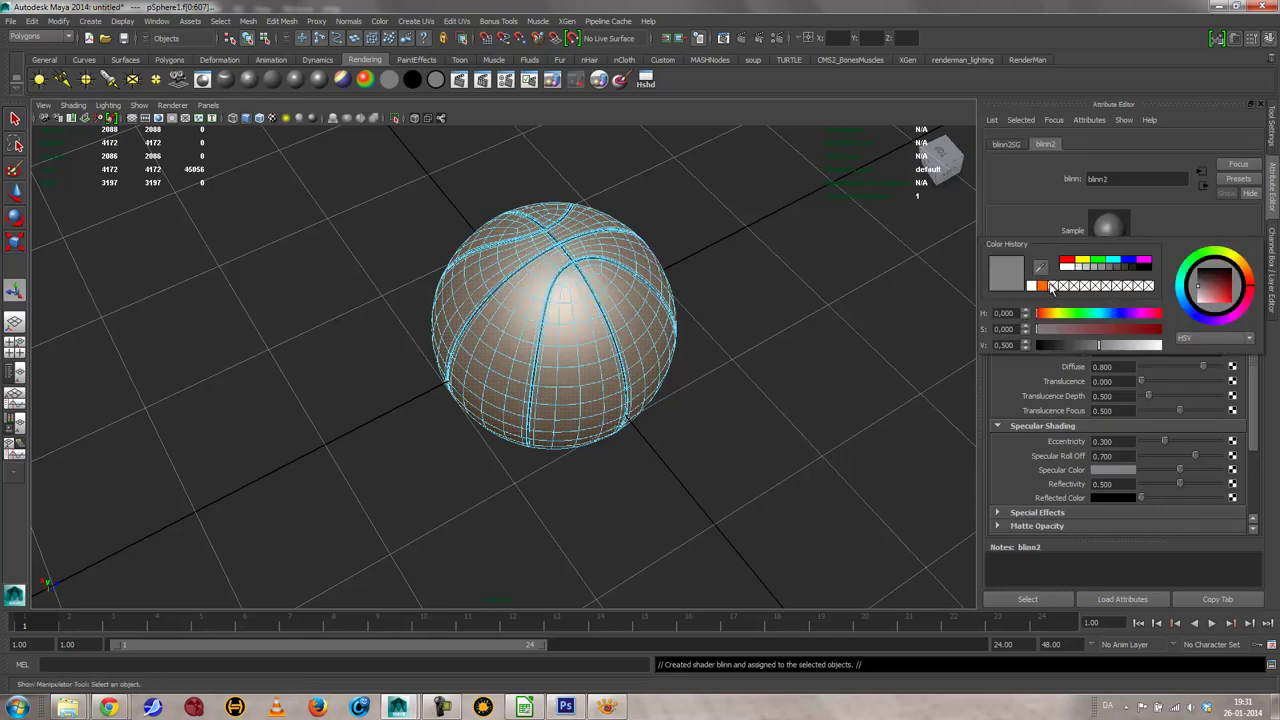
{"action": "left_click", "coordinate": [1041, 287]}
Step: Return to Object Mode and select the basketball sphere
{"action": "left_click", "coordinate": [705, 418]}
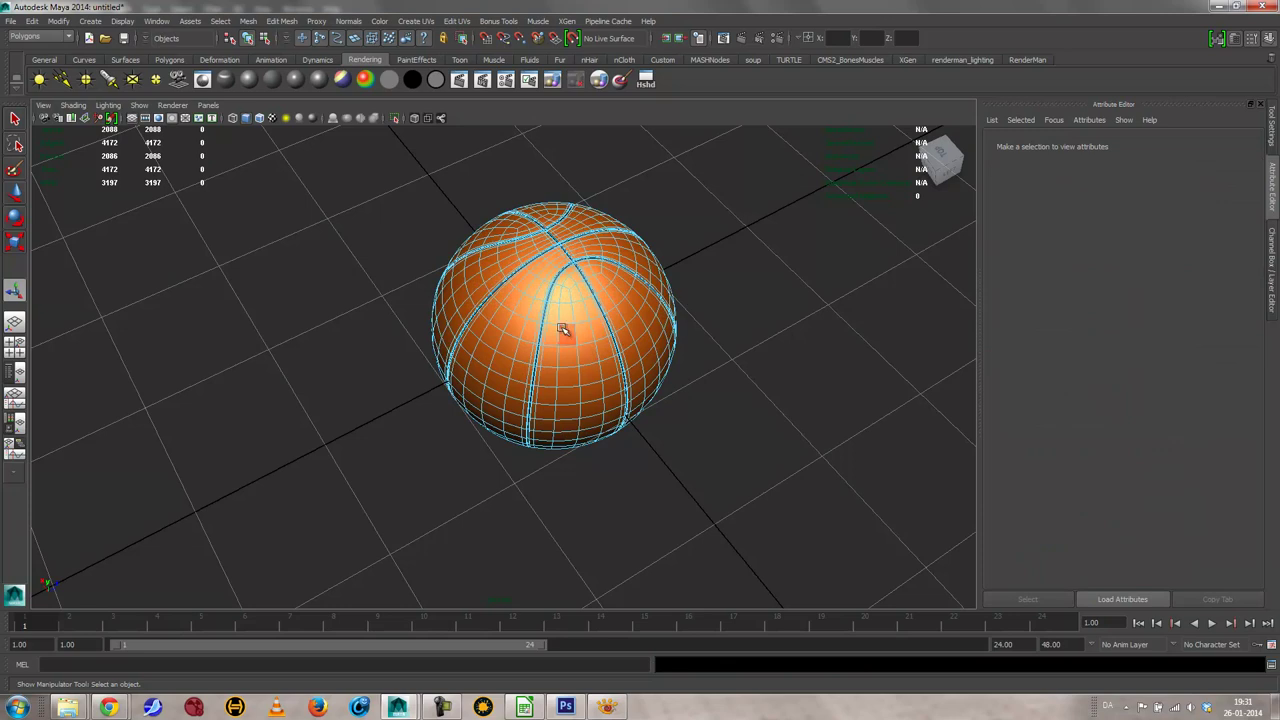
{"action": "right_click_drag", "start_coordinate": [562, 328], "coordinate": [628, 308]}
{"action": "left_click_drag", "start_coordinate": [749, 374], "coordinate": [731, 346], "text": "alt"}
{"action": "right_click_drag", "start_coordinate": [731, 346], "coordinate": [1009, 417], "text": "alt"}
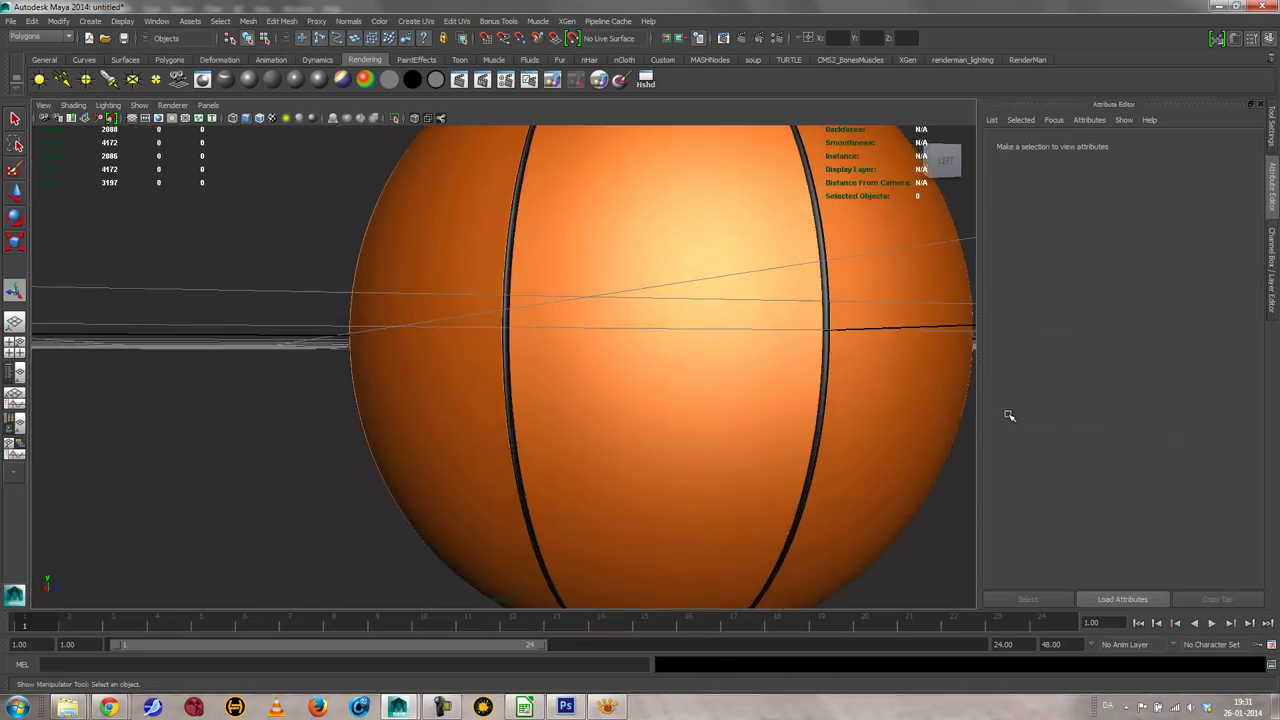
{"action": "left_click_drag", "start_coordinate": [1009, 417], "coordinate": [757, 393], "text": "alt"}
{"action": "right_click_drag", "start_coordinate": [757, 393], "coordinate": [706, 217], "text": "alt"}
{"action": "left_click_drag", "start_coordinate": [706, 217], "coordinate": [637, 333], "text": "alt"}
{"action": "left_click", "coordinate": [590, 316]}
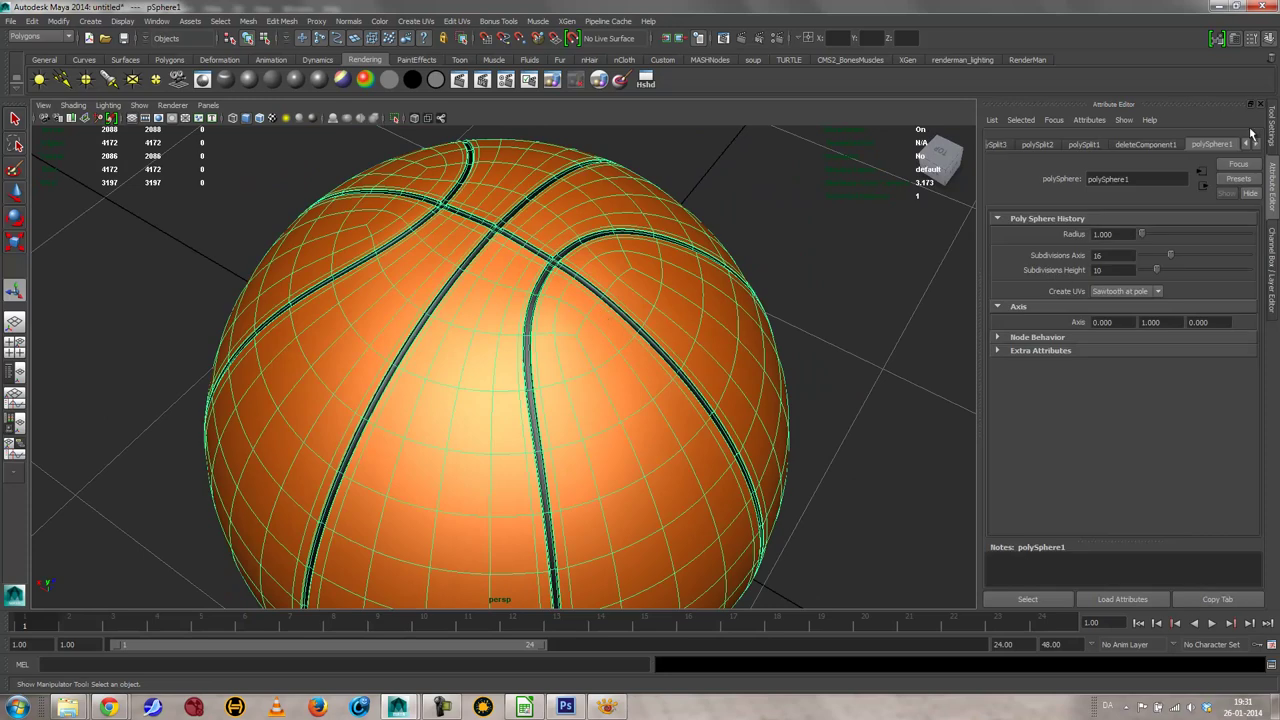
Step: Drag polyBevel1's Offset to about 0.342 to thin the black seam grooves
{"action": "left_click", "coordinate": [1271, 268]}
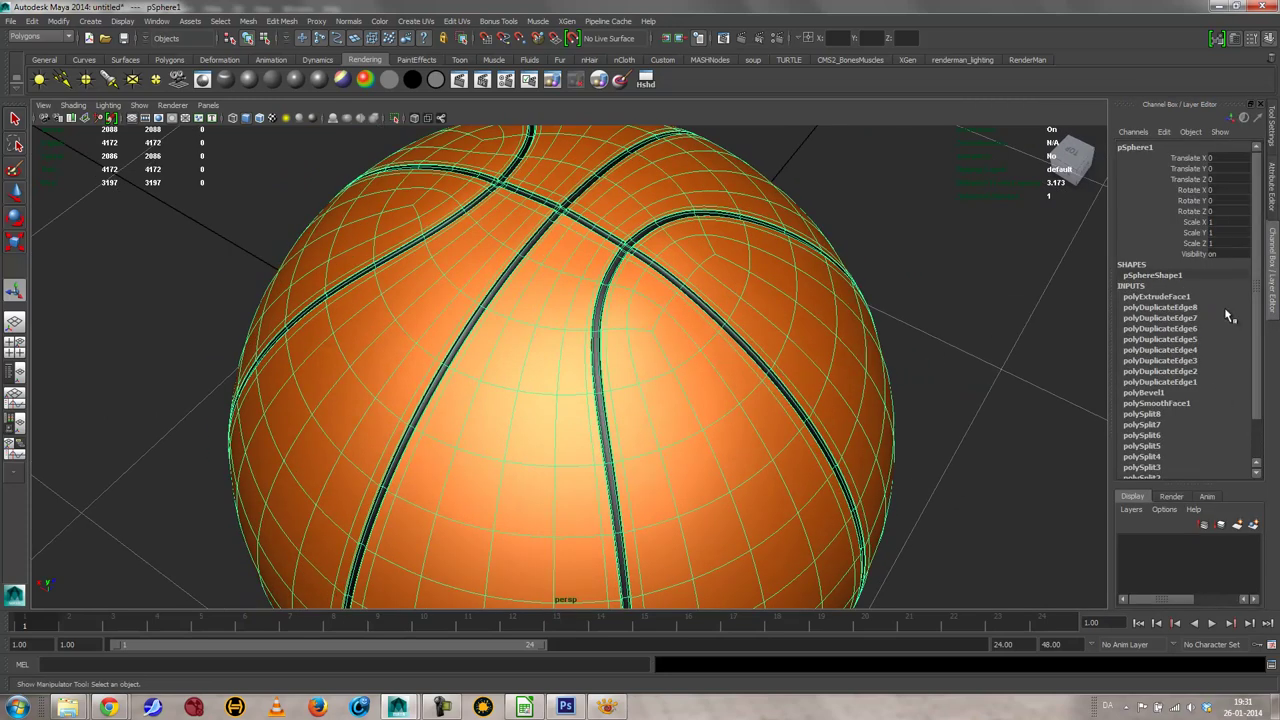
{"action": "left_click", "coordinate": [1152, 393]}
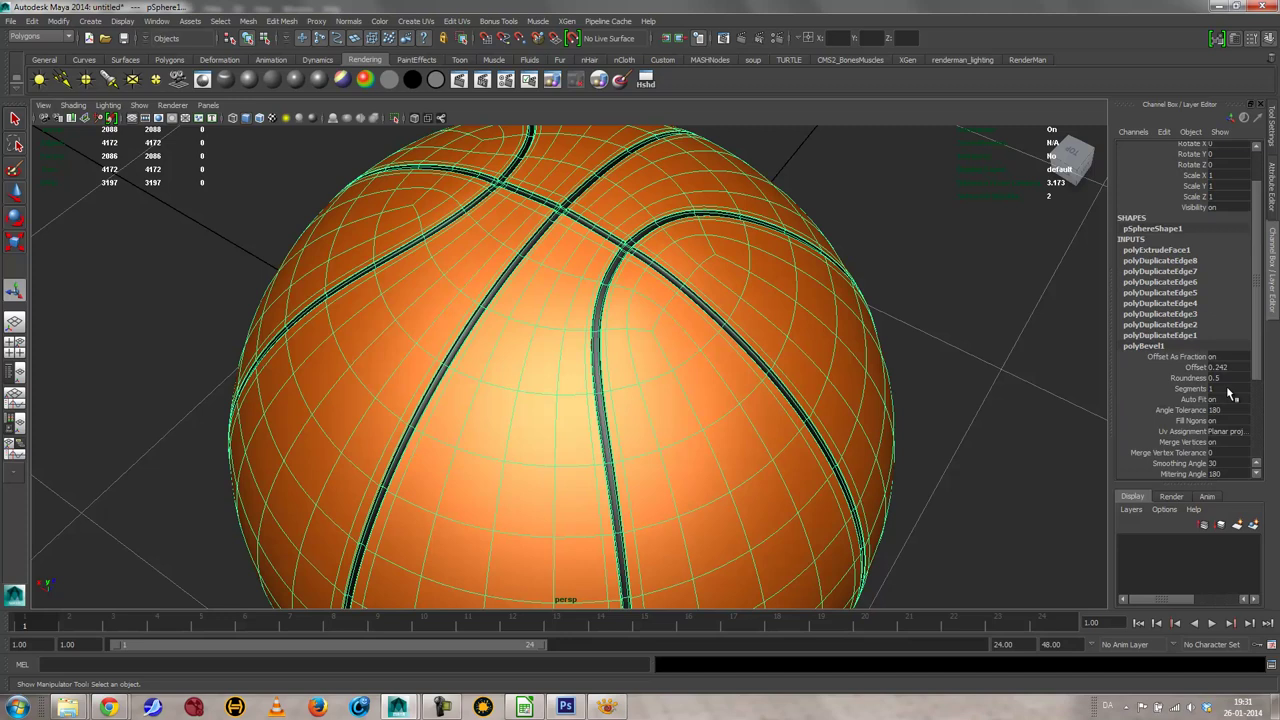
{"action": "left_click", "coordinate": [1197, 368]}
{"action": "mouse_move", "coordinate": [848, 216]}
{"action": "middle_mouse_down"}
{"action": "mouse_move", "coordinate": [829, 211]}
{"action": "mouse_move", "coordinate": [846, 215]}
{"action": "middle_mouse_up"}
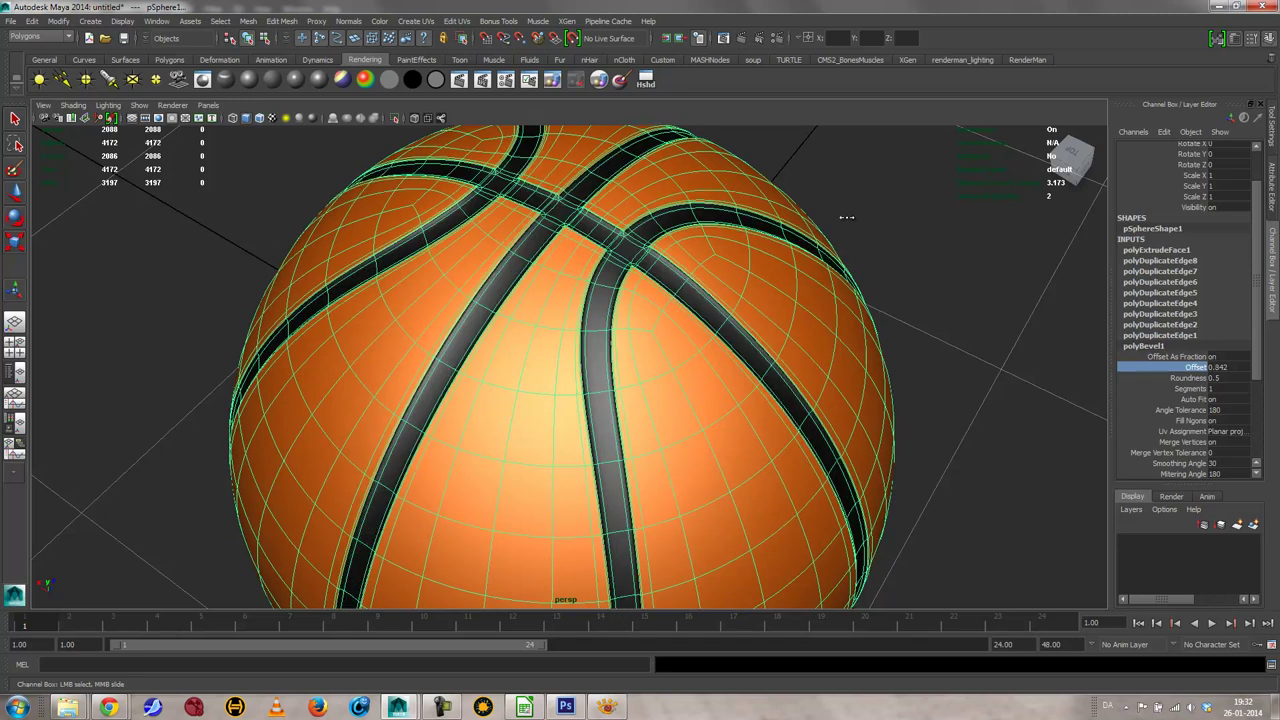
{"action": "left_click_drag", "start_coordinate": [903, 243], "coordinate": [934, 306], "text": "alt"}
{"action": "left_click", "coordinate": [929, 240]}
{"action": "left_click_drag", "start_coordinate": [929, 240], "coordinate": [743, 371], "text": "alt"}
{"action": "right_click_drag", "start_coordinate": [743, 371], "coordinate": [729, 343], "text": "alt"}
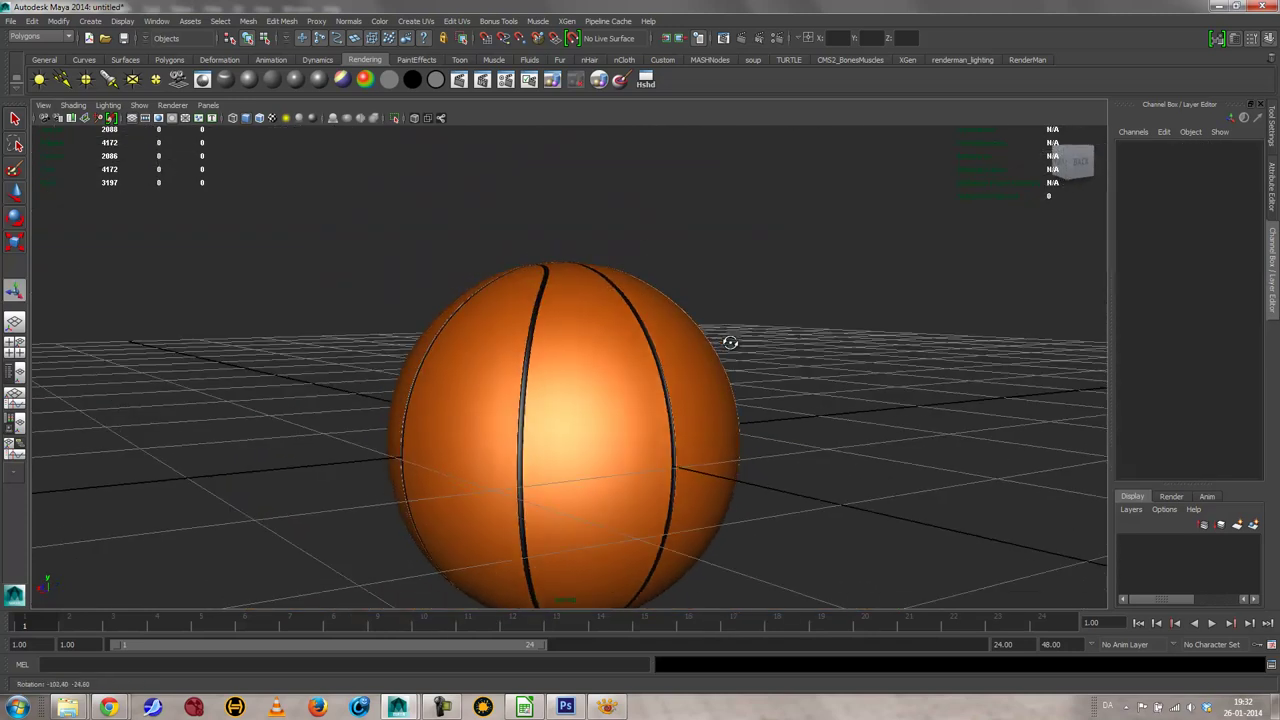
{"action": "left_click_drag", "start_coordinate": [729, 343], "coordinate": [622, 381], "text": "alt"}
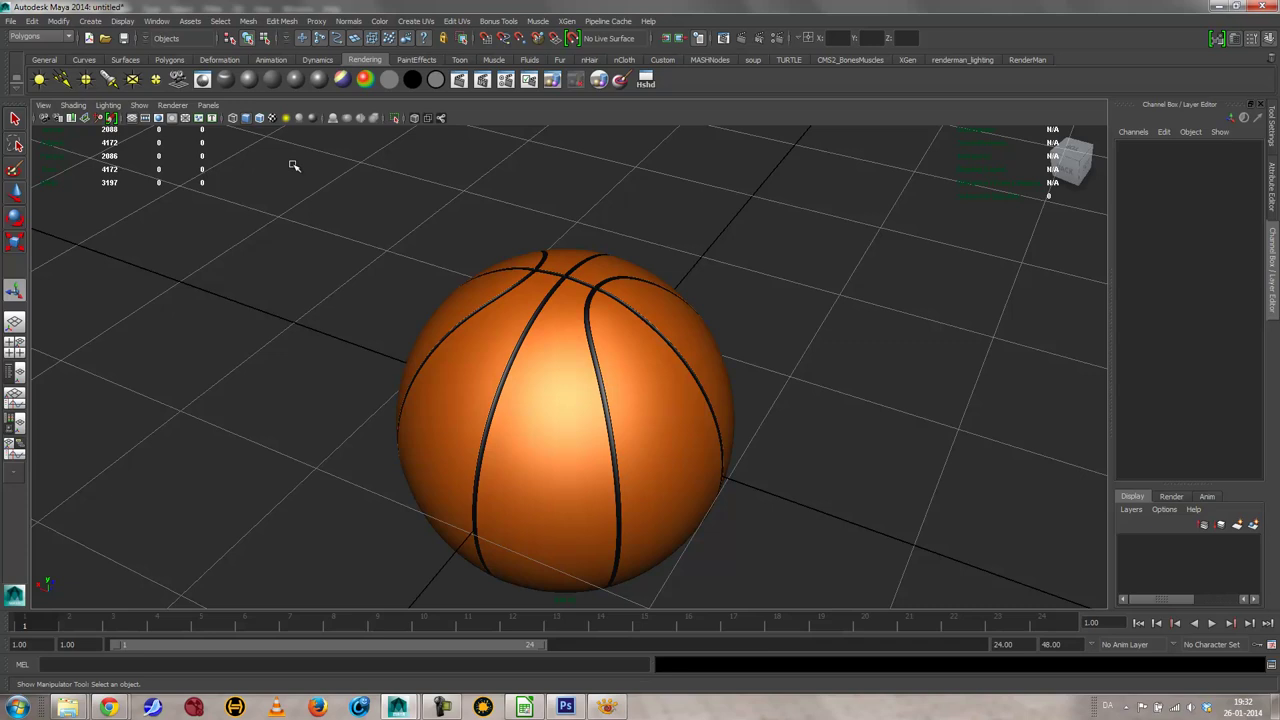
Step: Inspect the basketball's existing UV layout in the UV Texture Editor
{"action": "left_click", "coordinate": [563, 435]}
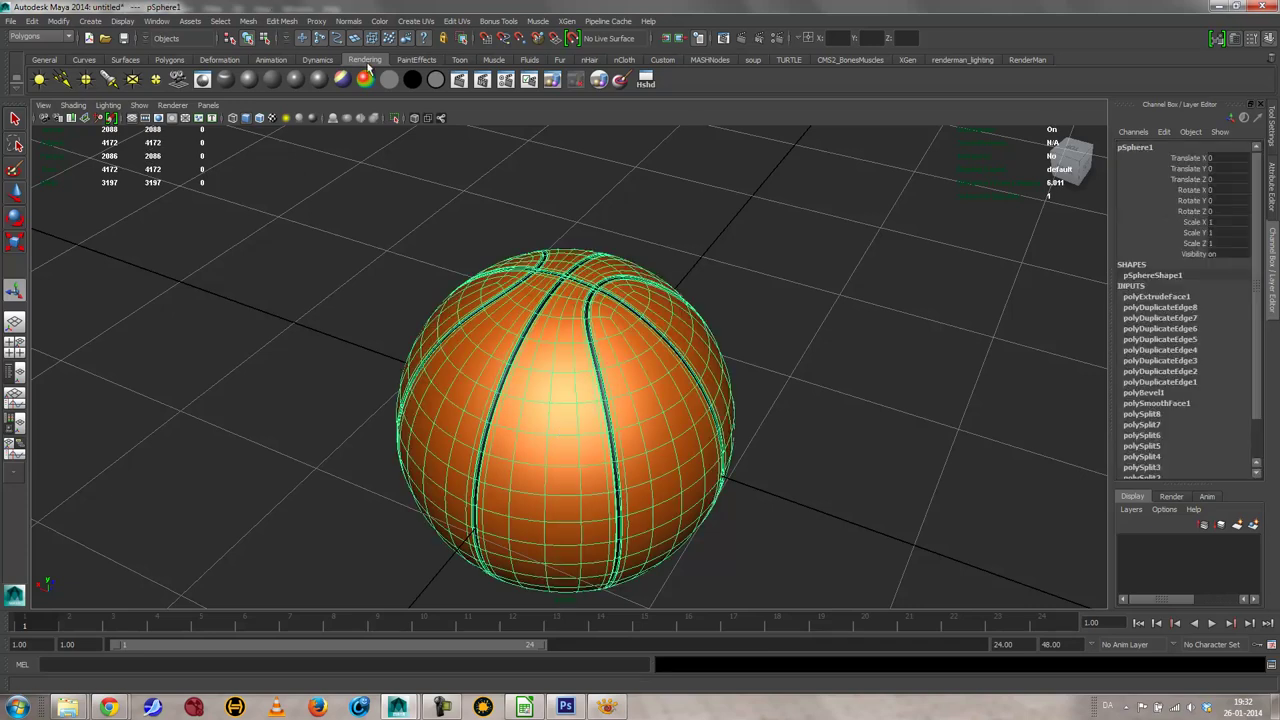
{"action": "left_click", "coordinate": [456, 21]}
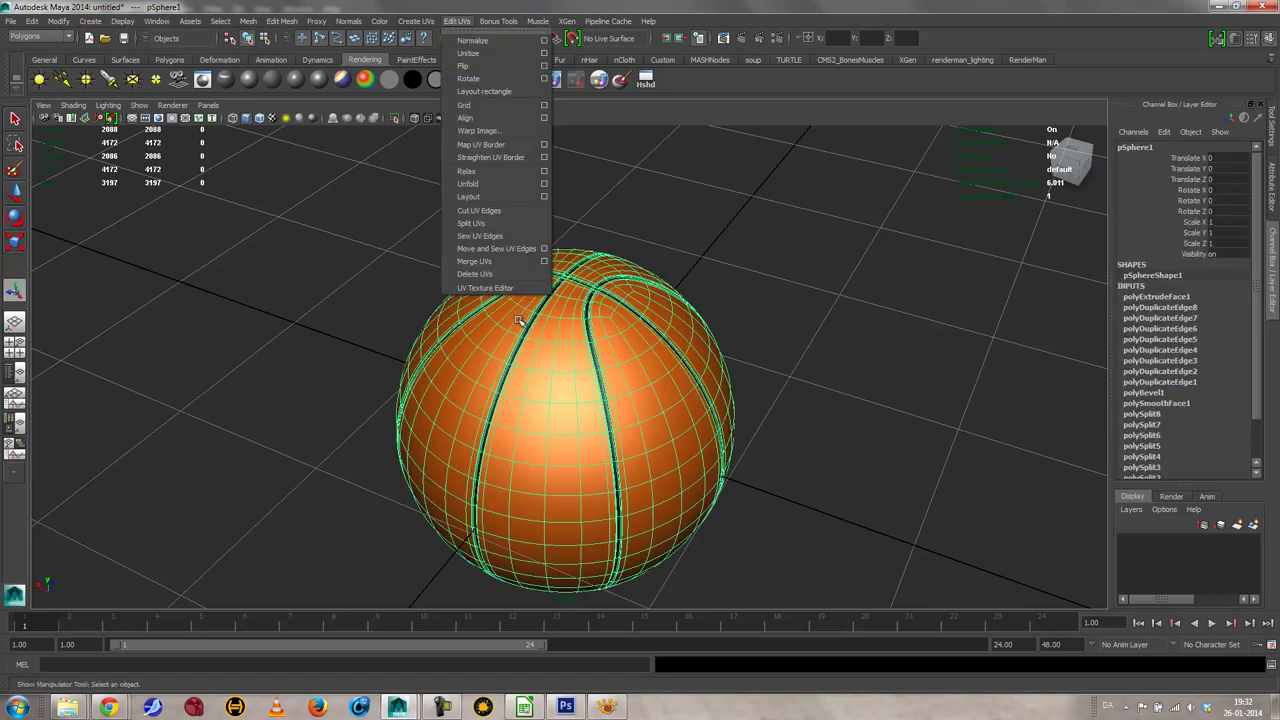
{"action": "left_click", "coordinate": [485, 288]}
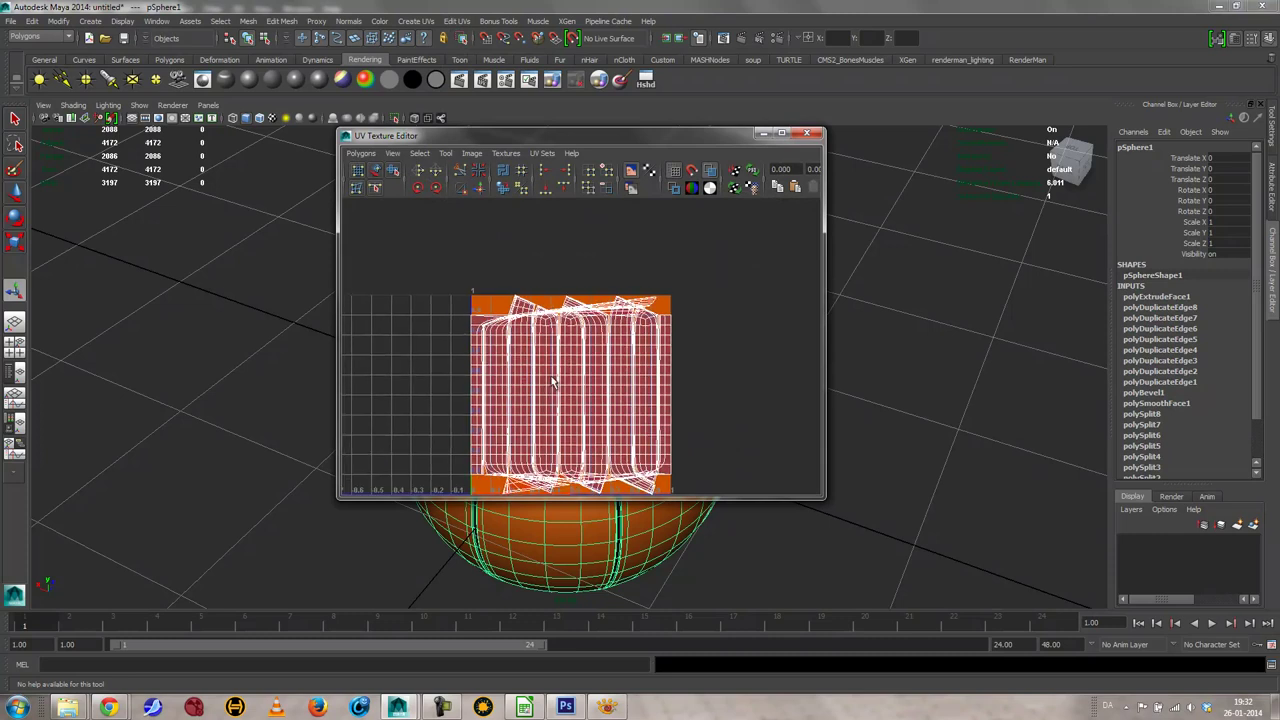
{"action": "middle_click_drag", "start_coordinate": [555, 346], "coordinate": [557, 314], "text": "alt"}
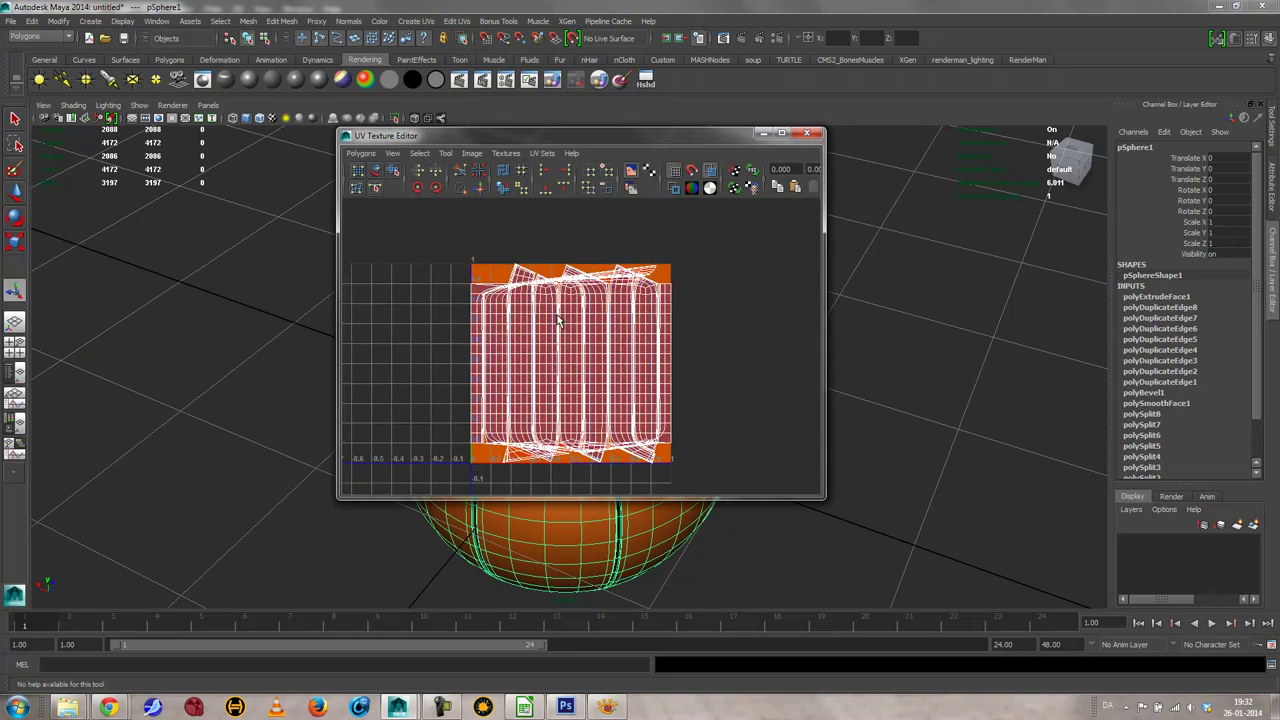
{"action": "left_click", "coordinate": [806, 134]}
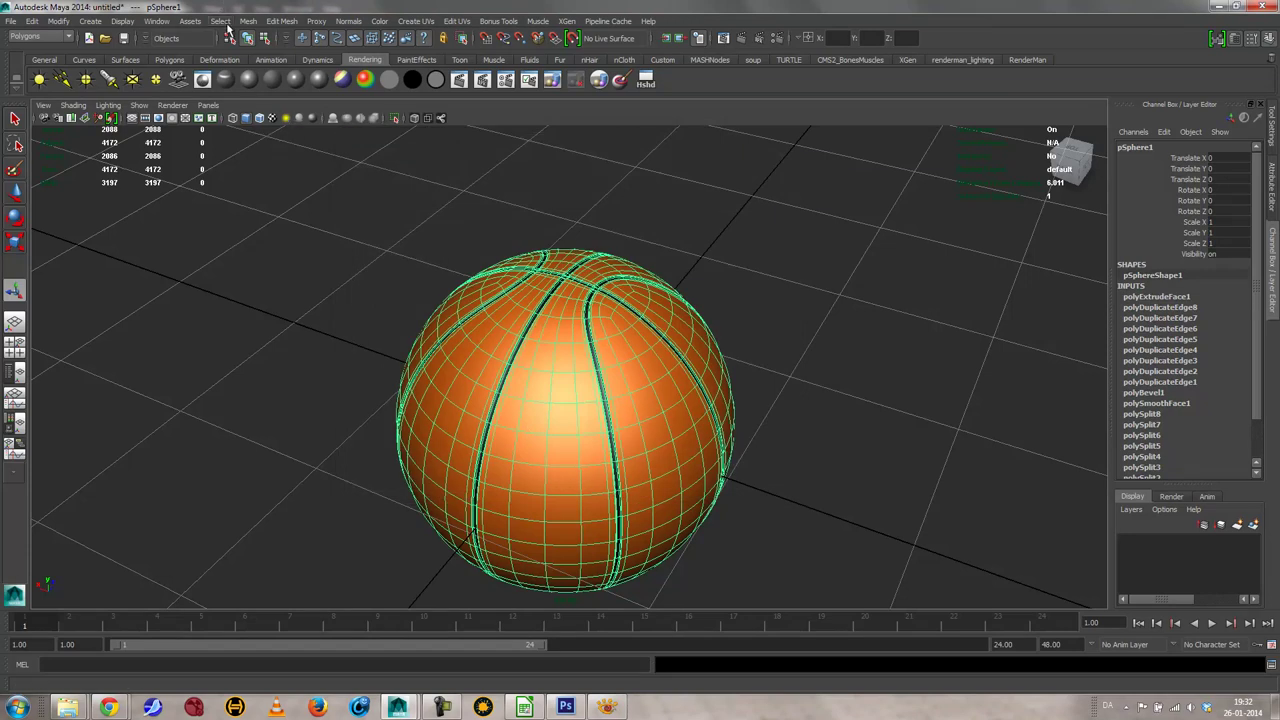
Step: In Hypershade, select all objects using the orange blinn2 material
{"action": "left_click", "coordinate": [155, 22]}
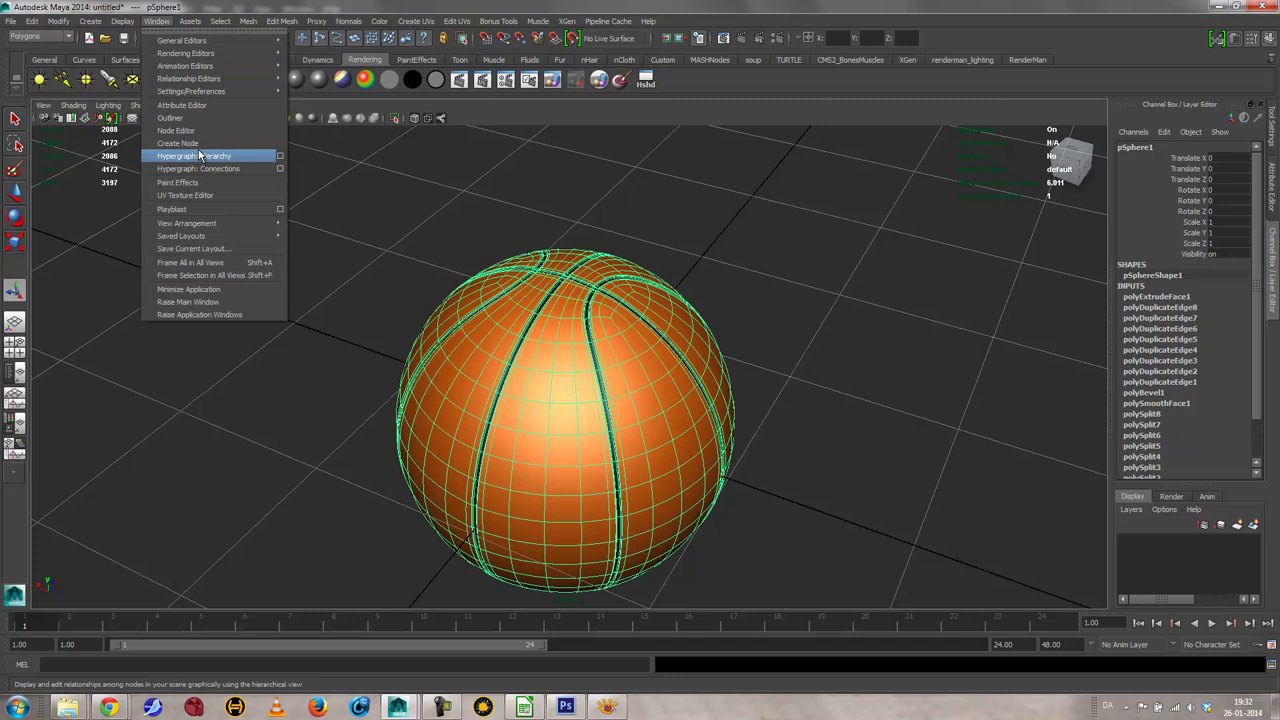
{"action": "mouse_move", "coordinate": [215, 53]}
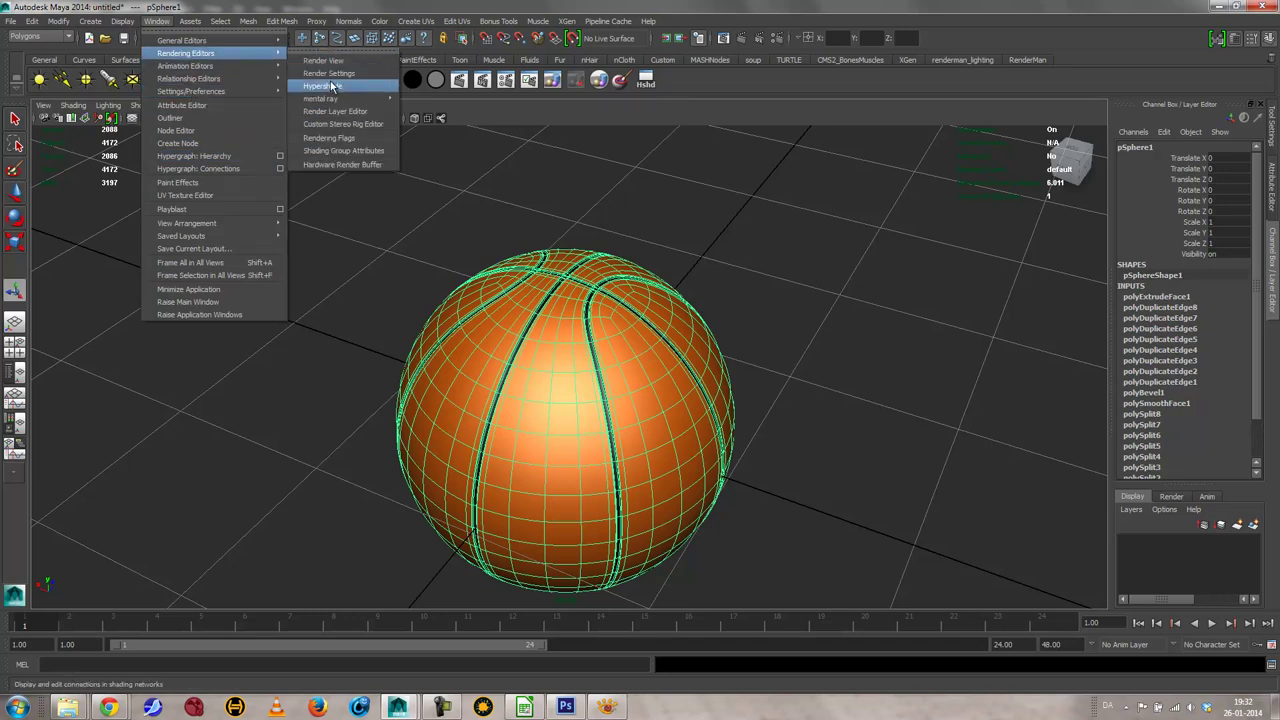
{"action": "left_click", "coordinate": [331, 86]}
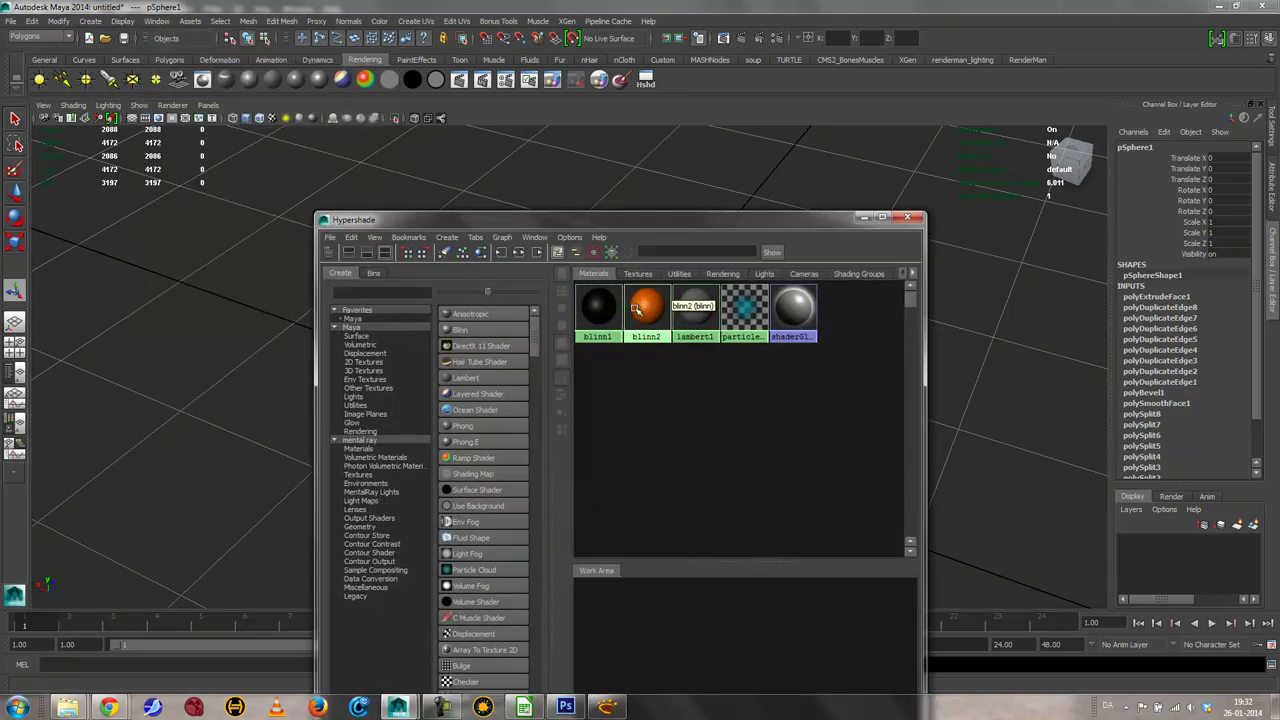
{"action": "left_click", "coordinate": [638, 309]}
{"action": "right_click_drag", "start_coordinate": [640, 309], "coordinate": [693, 310]}
{"action": "left_click", "coordinate": [906, 217]}
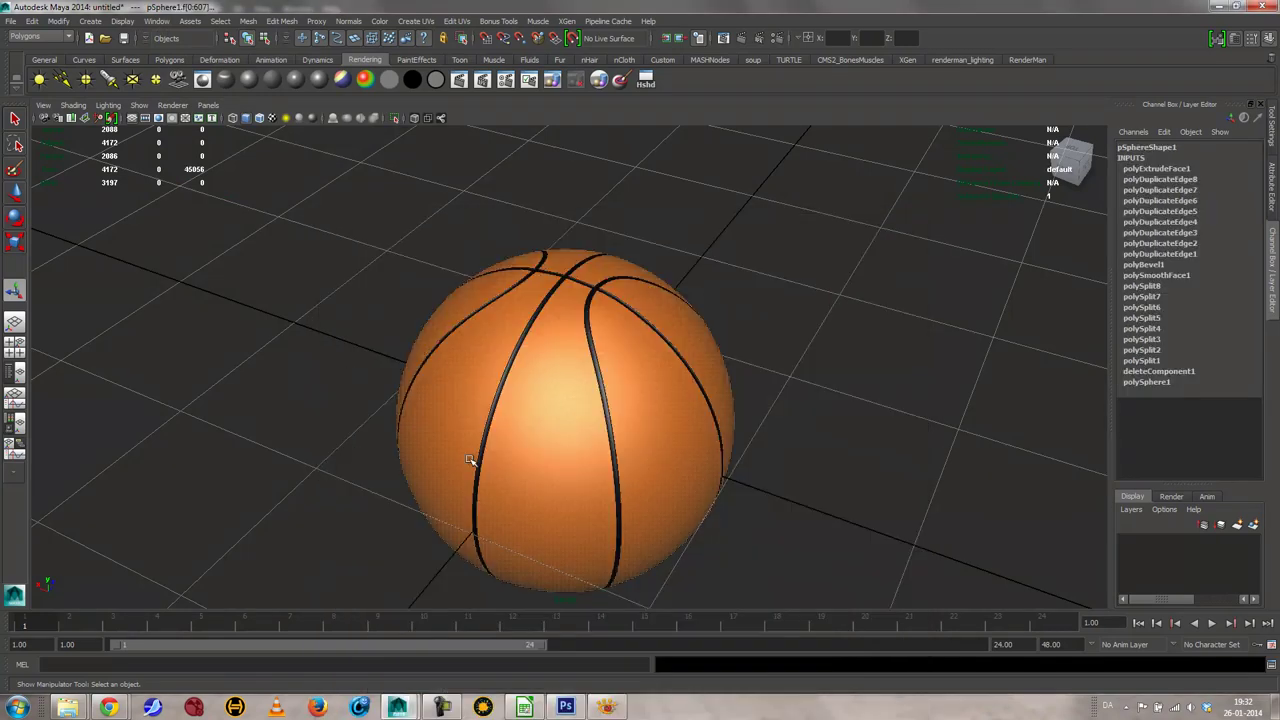
{"action": "left_click_drag", "start_coordinate": [470, 460], "coordinate": [514, 240], "text": "alt"}
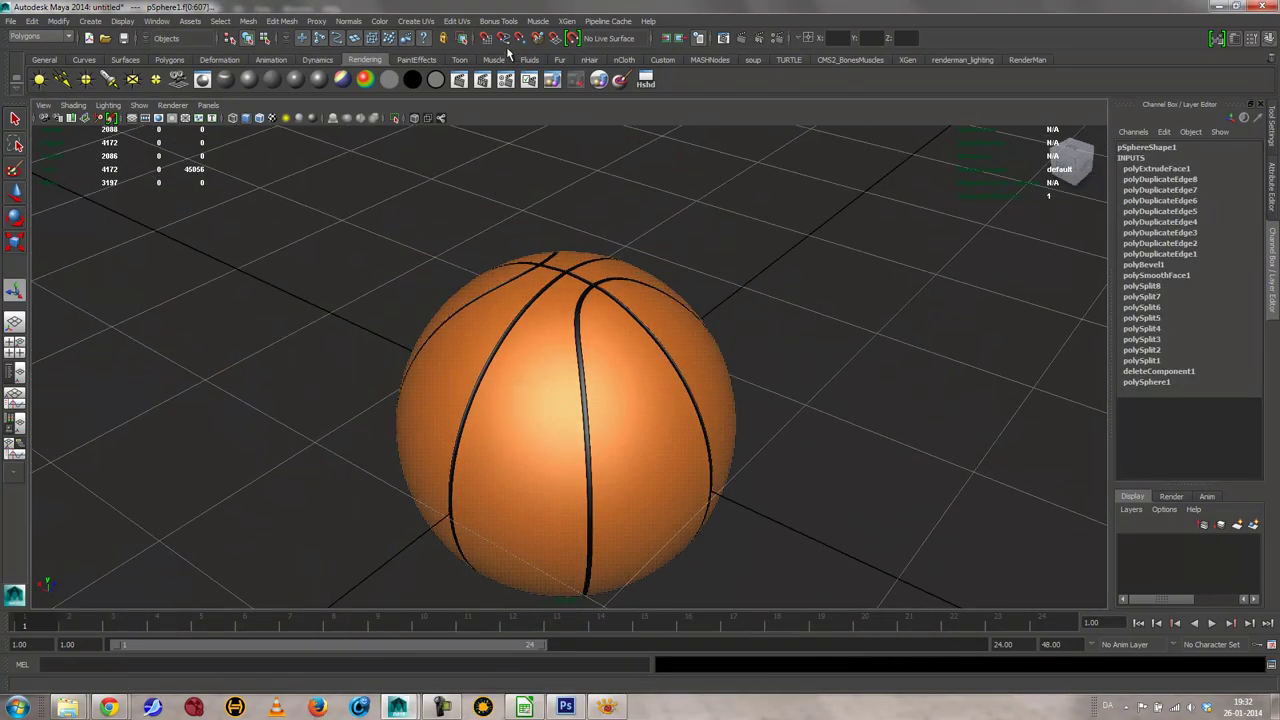
Step: Apply Spherical Mapping to the body faces with 360 horizontal and 180 vertical sweep
{"action": "left_click", "coordinate": [418, 21]}
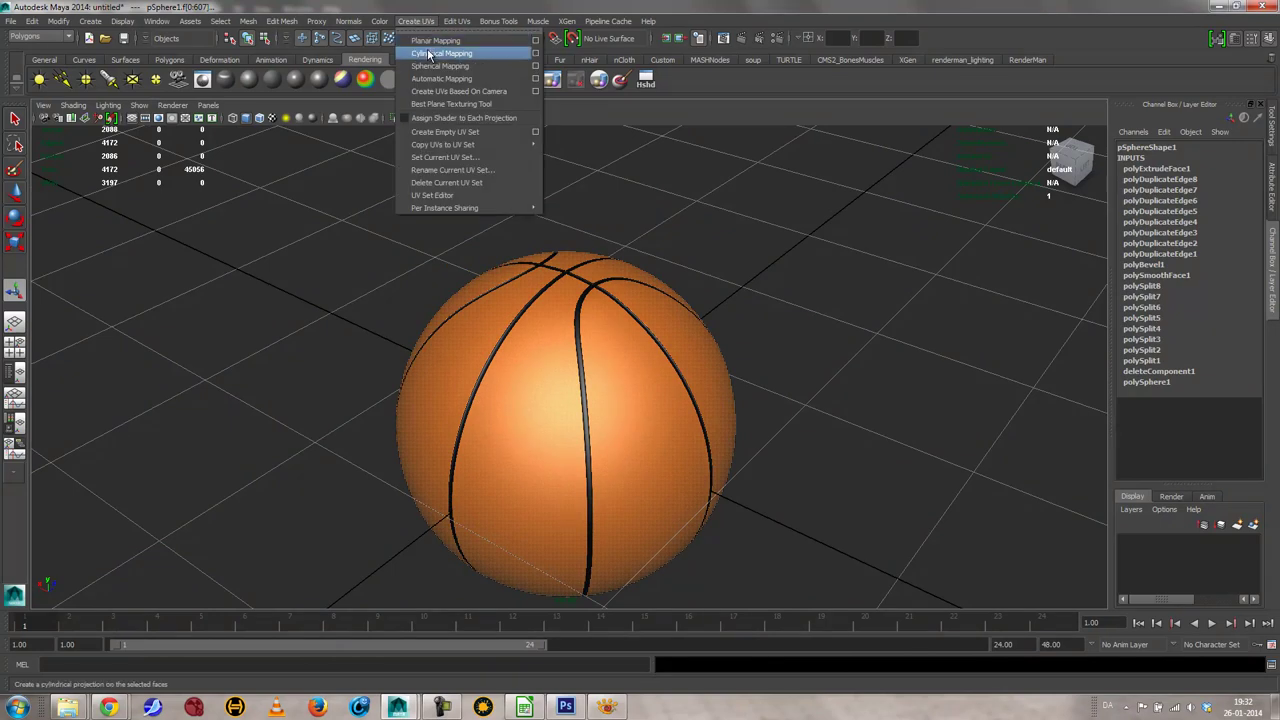
{"action": "left_click", "coordinate": [459, 67]}
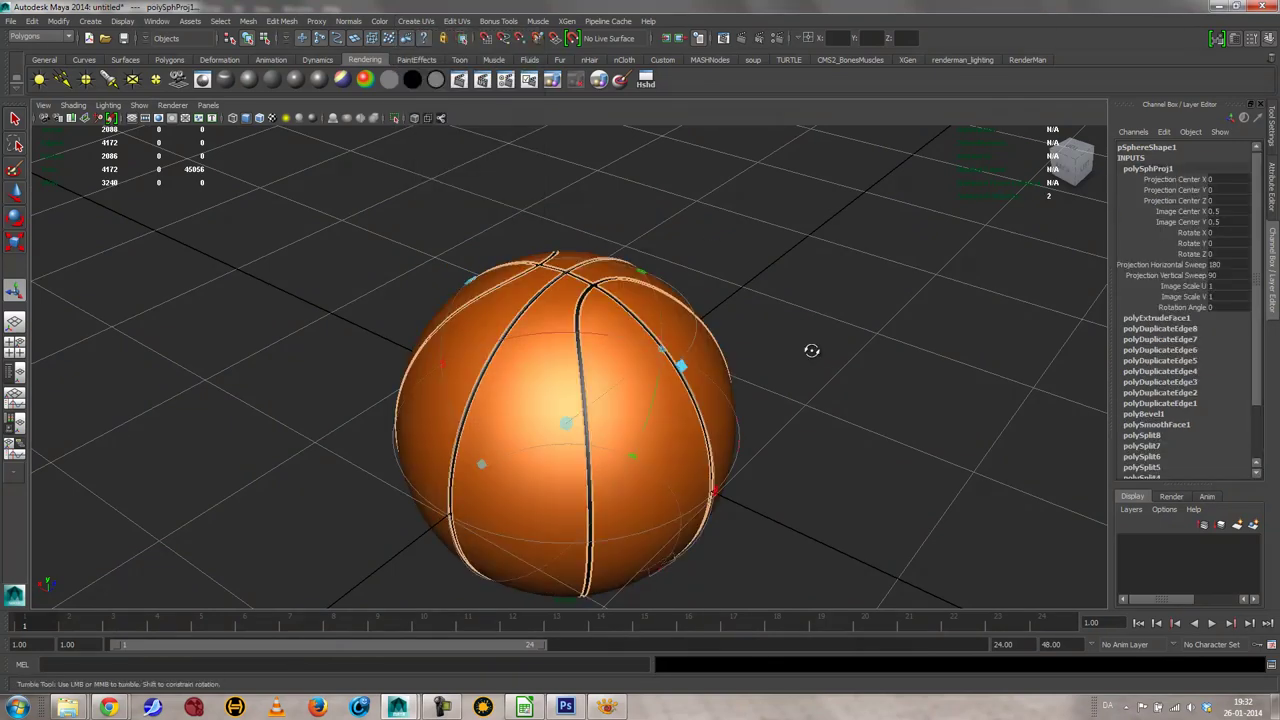
{"action": "left_click_drag", "start_coordinate": [814, 349], "coordinate": [714, 317], "text": "alt"}
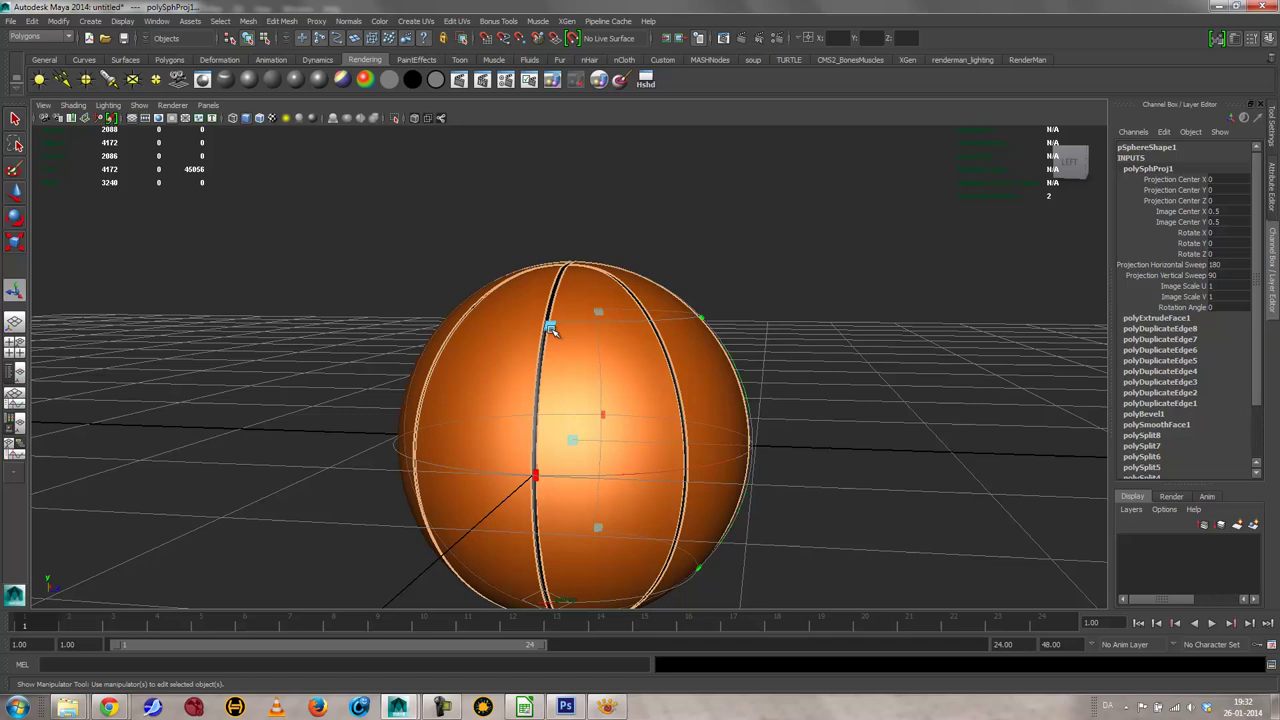
{"action": "left_click_drag", "start_coordinate": [549, 323], "coordinate": [774, 523]}
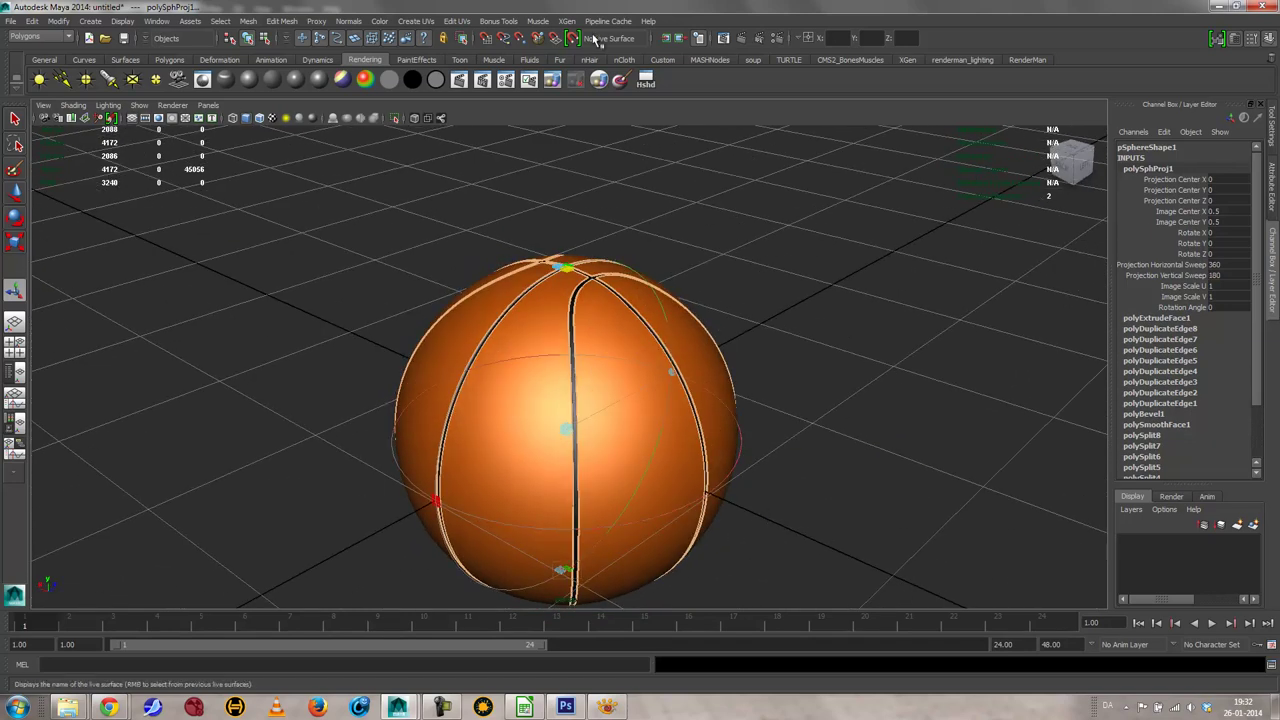
Step: Check the new spherical UV layout in the UV Texture Editor
{"action": "left_click", "coordinate": [456, 21]}
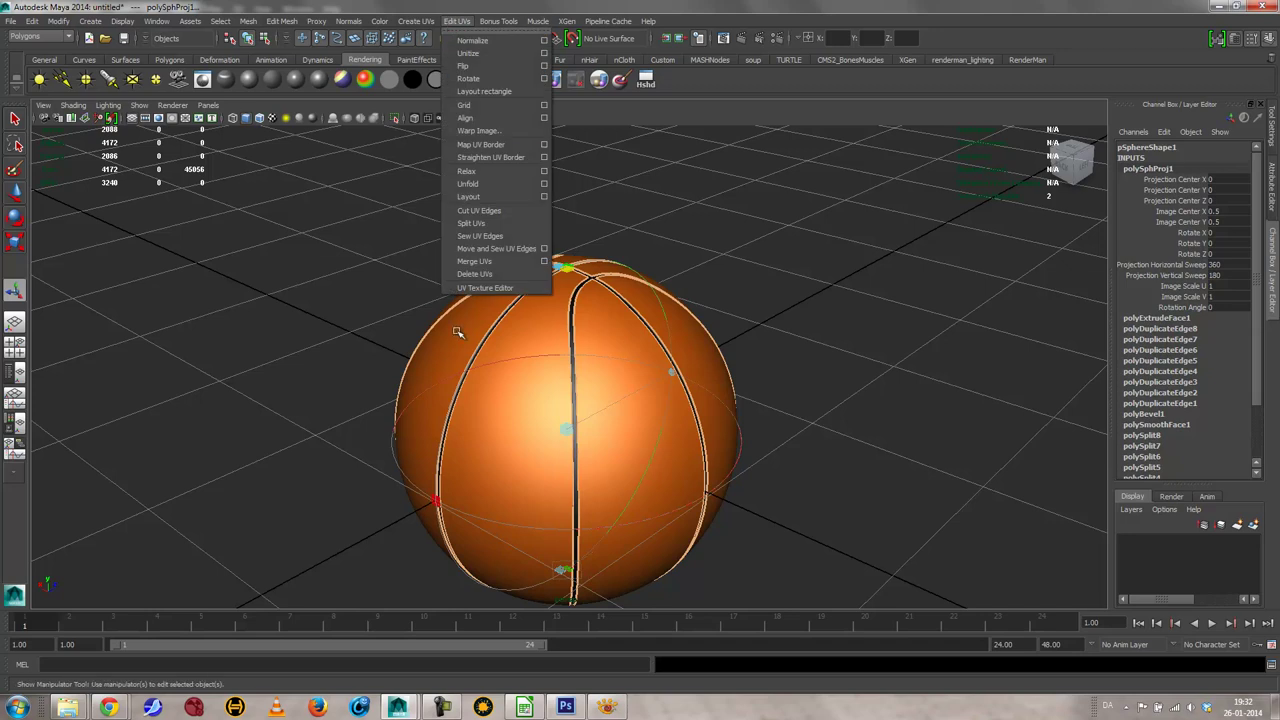
{"action": "left_click", "coordinate": [482, 290]}
{"action": "scroll", "coordinate": [623, 363], "scroll_direction": "up", "scroll_amount": 5}
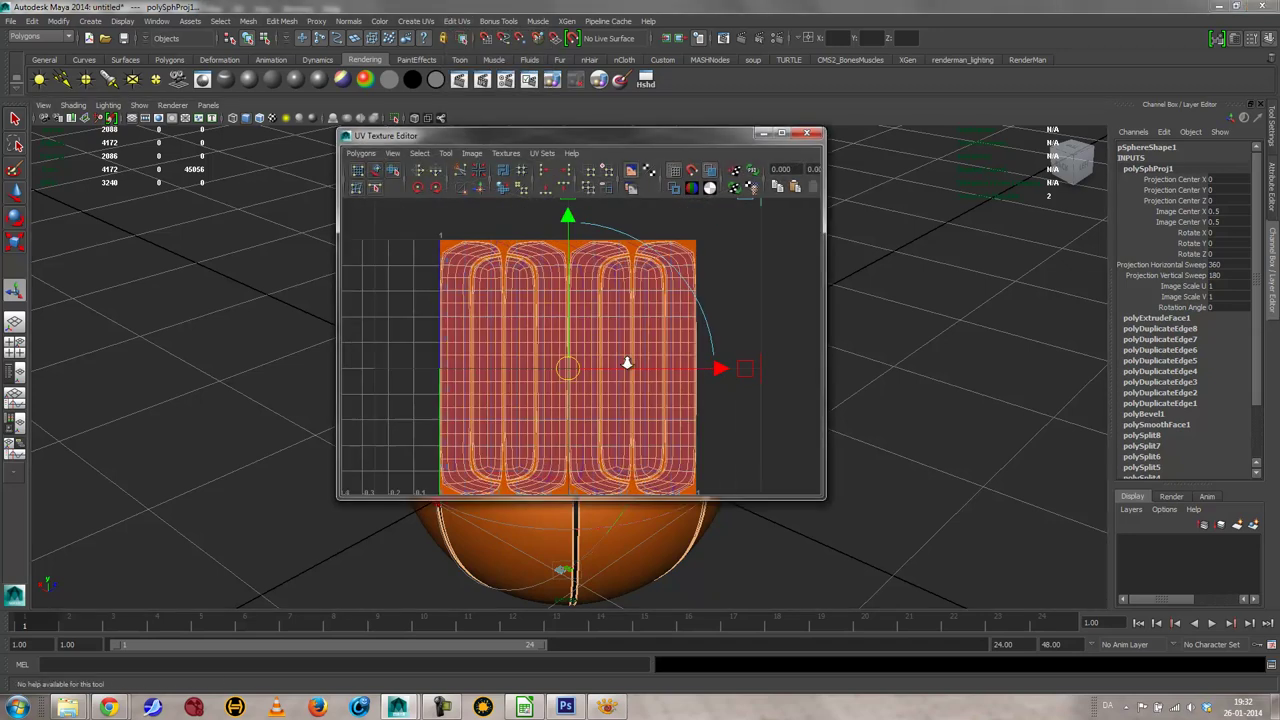
{"action": "mouse_move", "coordinate": [709, 386]}
{"action": "middle_mouse_down", "text": "alt"}
{"action": "mouse_move", "coordinate": [689, 354]}
{"action": "mouse_move", "coordinate": [688, 288]}
{"action": "mouse_move", "coordinate": [694, 386]}
{"action": "middle_mouse_up", "text": "alt"}
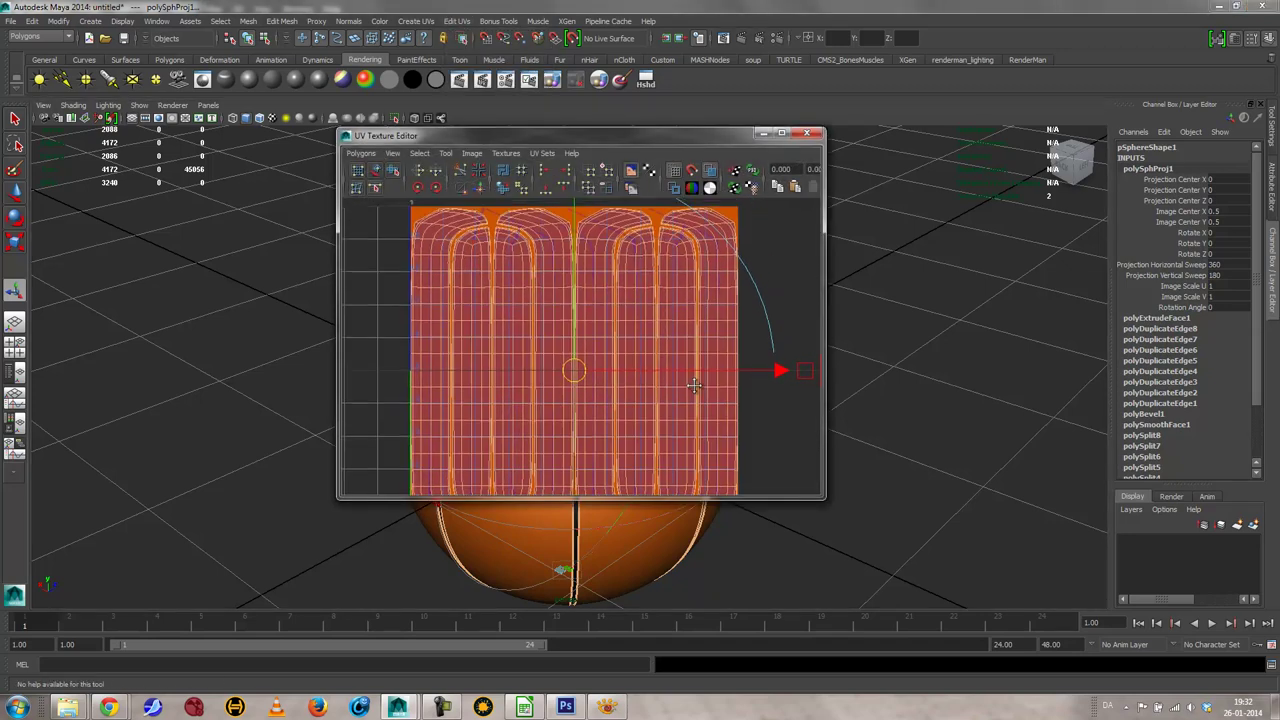
{"action": "left_click_drag", "start_coordinate": [504, 130], "coordinate": [818, 130]}
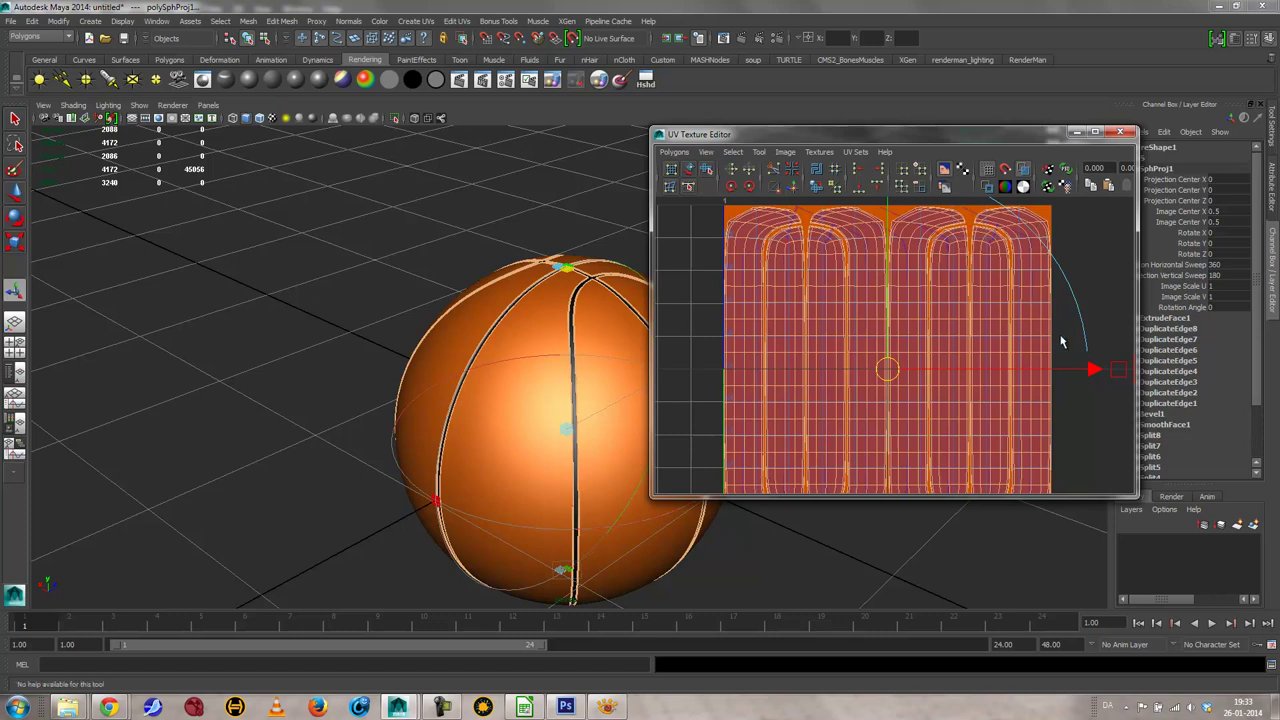
{"action": "left_click", "coordinate": [1120, 133]}
{"action": "right_click_drag", "start_coordinate": [611, 431], "coordinate": [680, 392]}
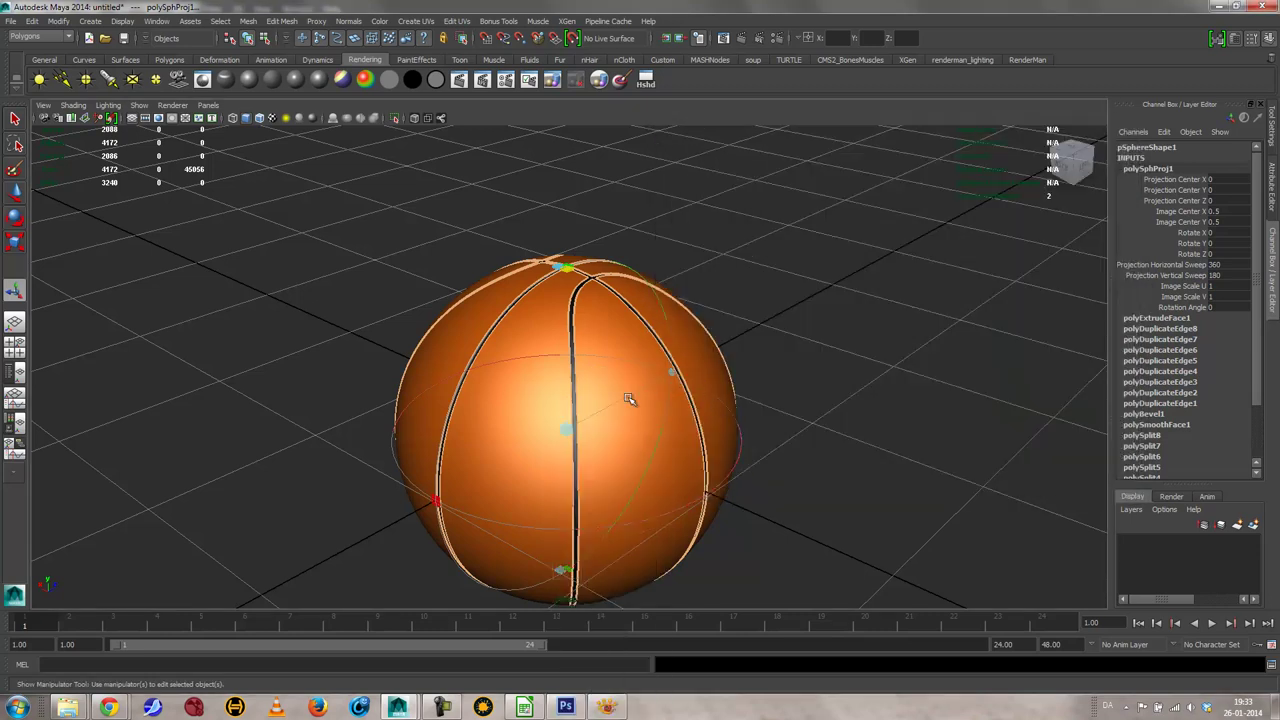
{"action": "left_click", "coordinate": [782, 421]}
Step: Select the basketball sphere and change the viewport lighting mode
{"action": "left_click_drag", "start_coordinate": [786, 437], "coordinate": [731, 431], "text": "alt"}
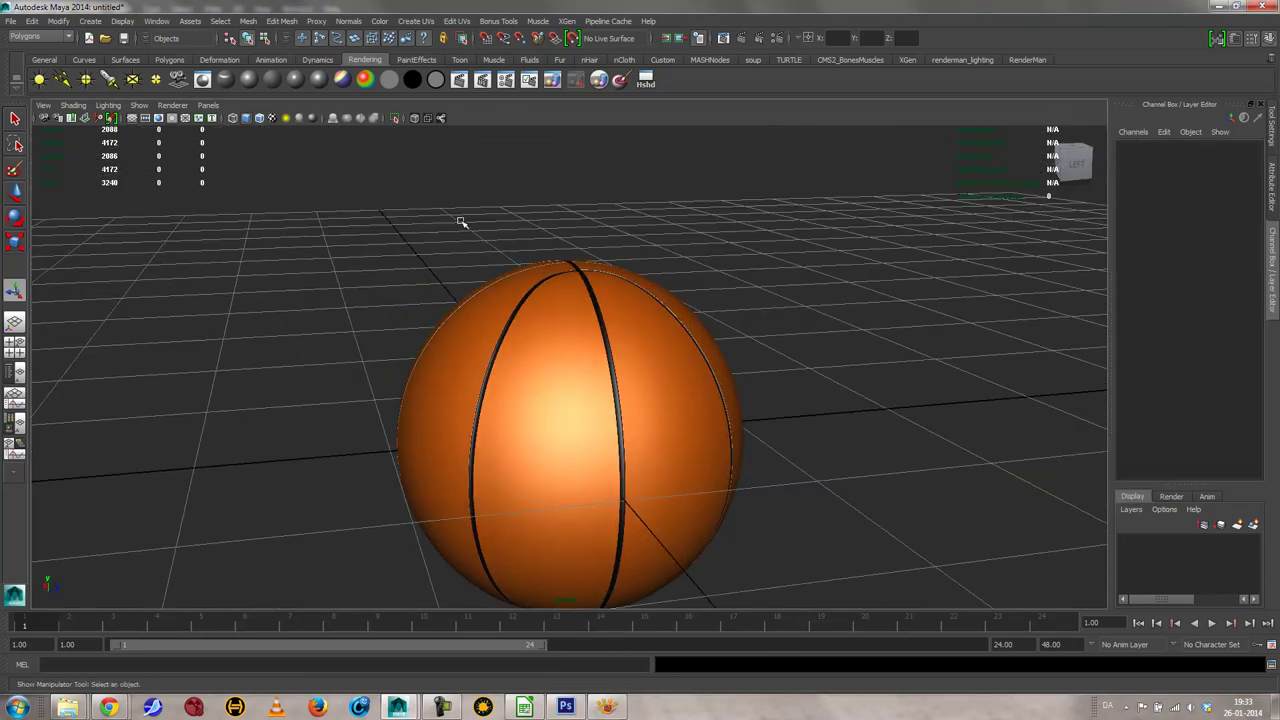
{"action": "left_click_drag", "start_coordinate": [620, 400], "coordinate": [583, 337], "text": "alt"}
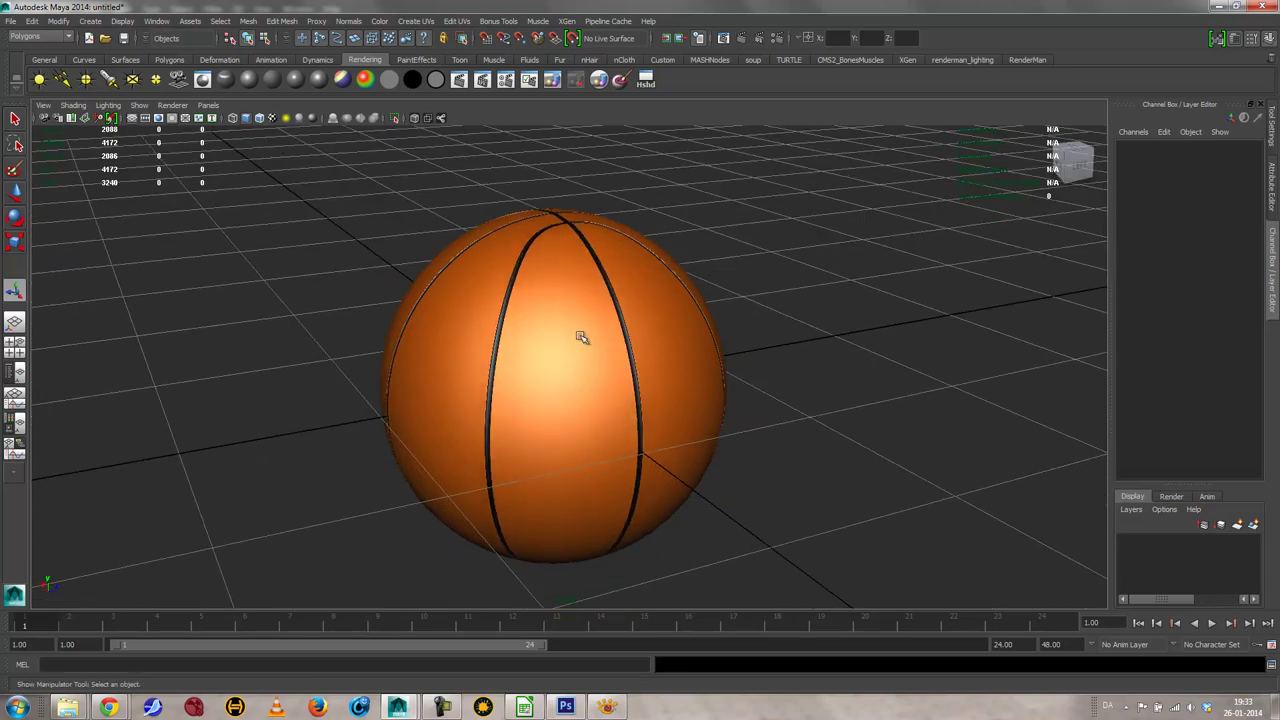
{"action": "left_click", "coordinate": [574, 379]}
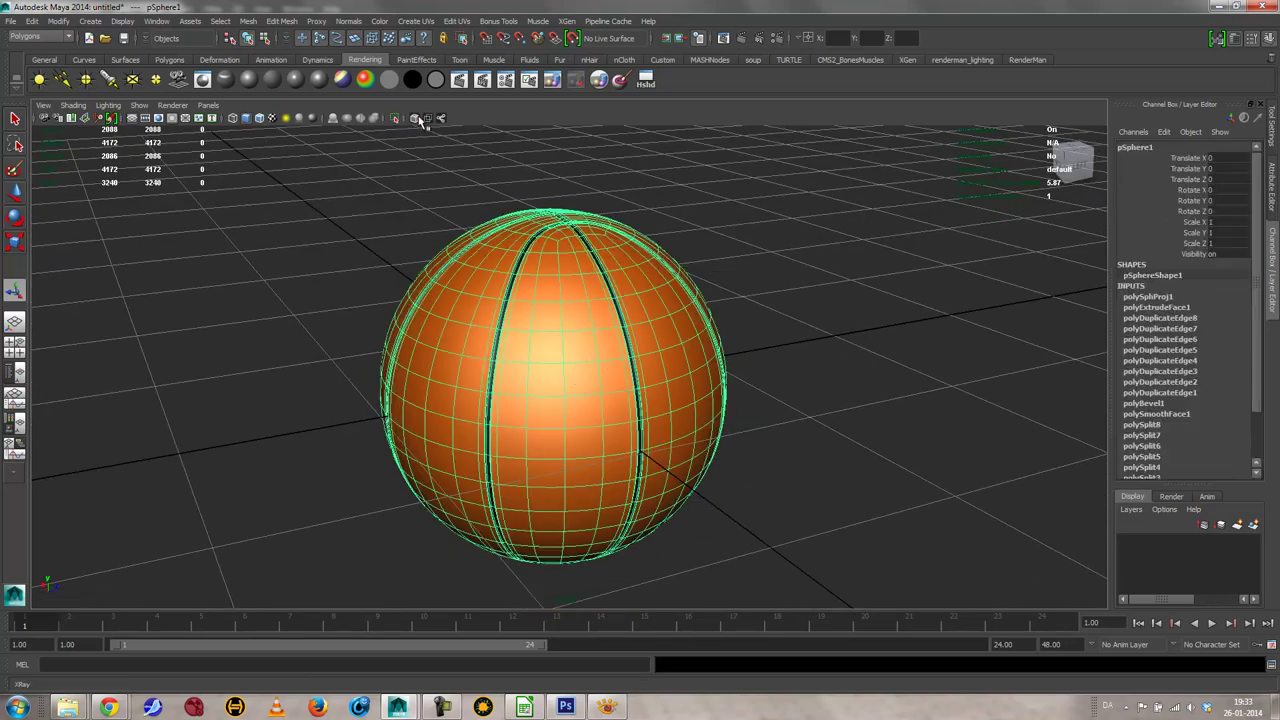
{"action": "left_click", "coordinate": [313, 118]}
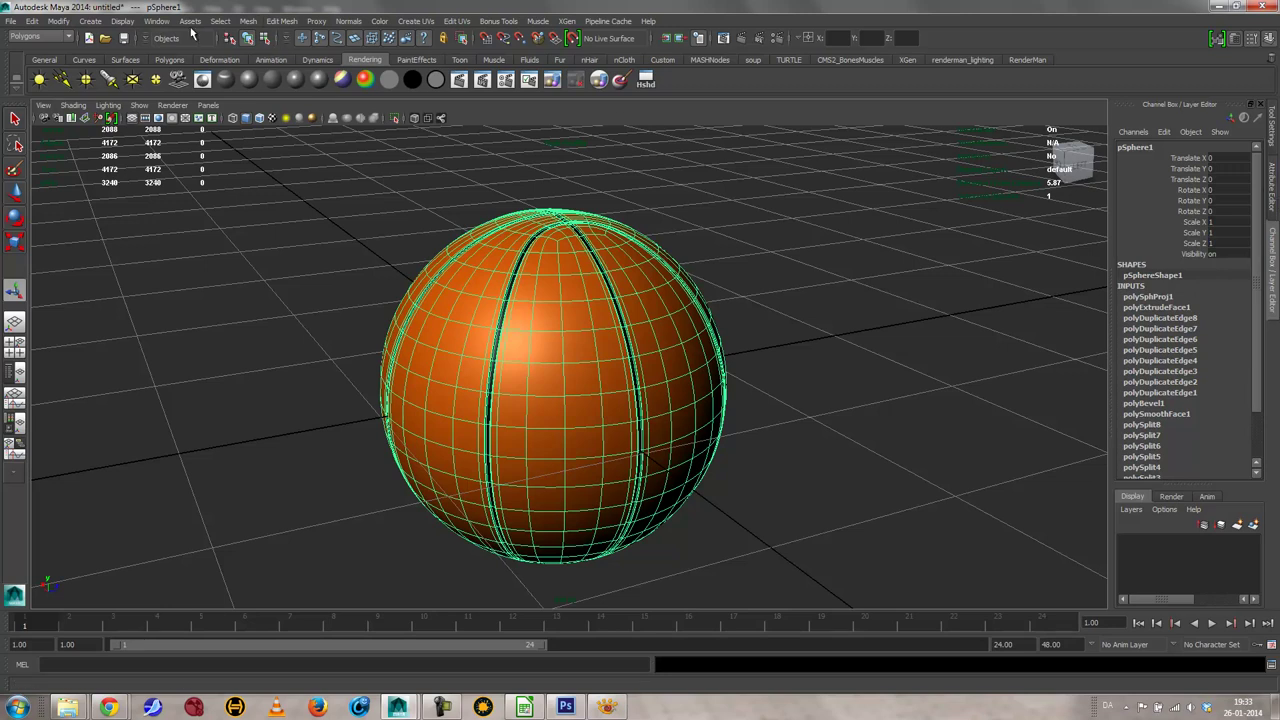
Step: Show blinn2's attributes from Hypershade and begin adding a Bump Mapping texture
{"action": "left_click", "coordinate": [157, 21]}
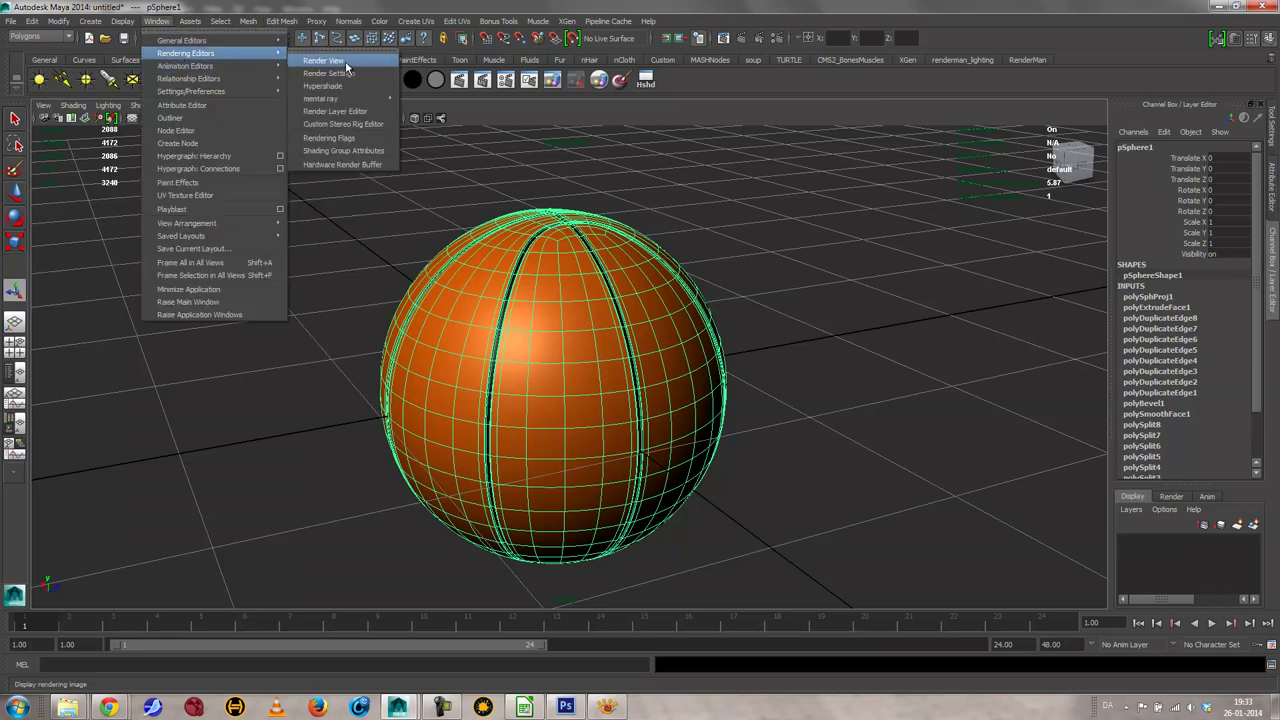
{"action": "mouse_move", "coordinate": [255, 53]}
{"action": "left_click", "coordinate": [324, 86]}
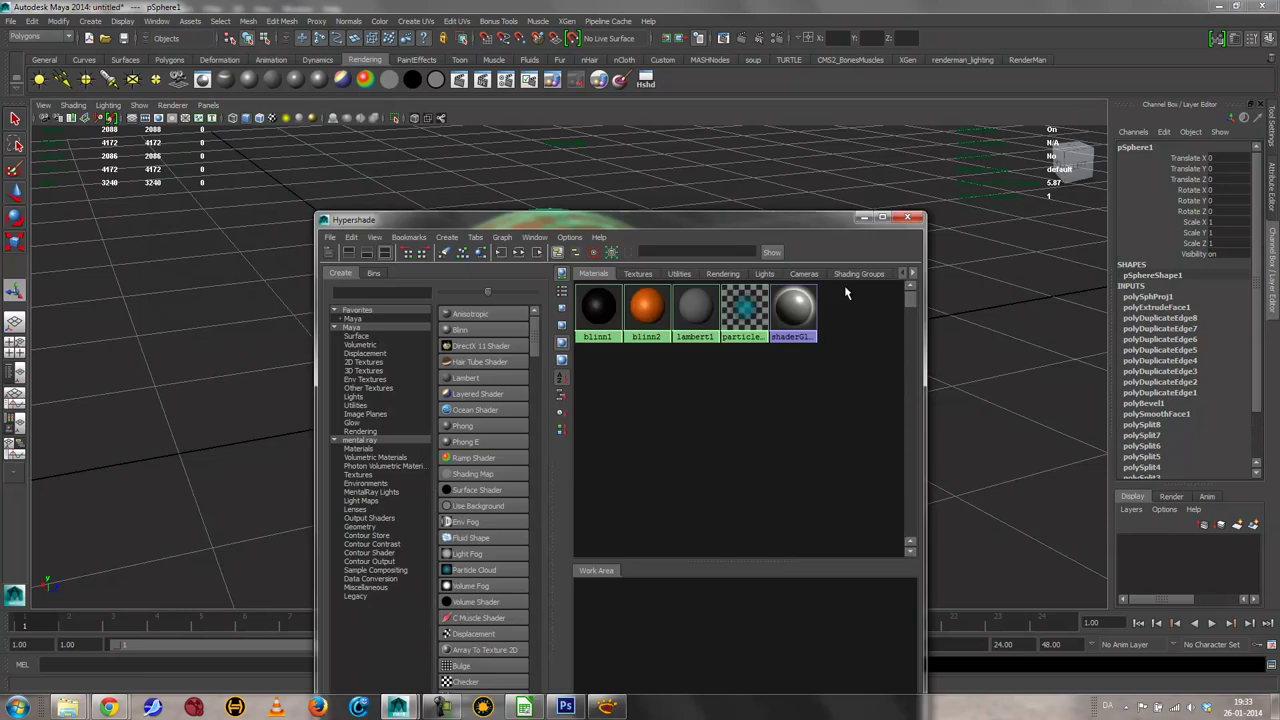
{"action": "double_click", "coordinate": [646, 307]}
{"action": "left_click", "coordinate": [865, 218]}
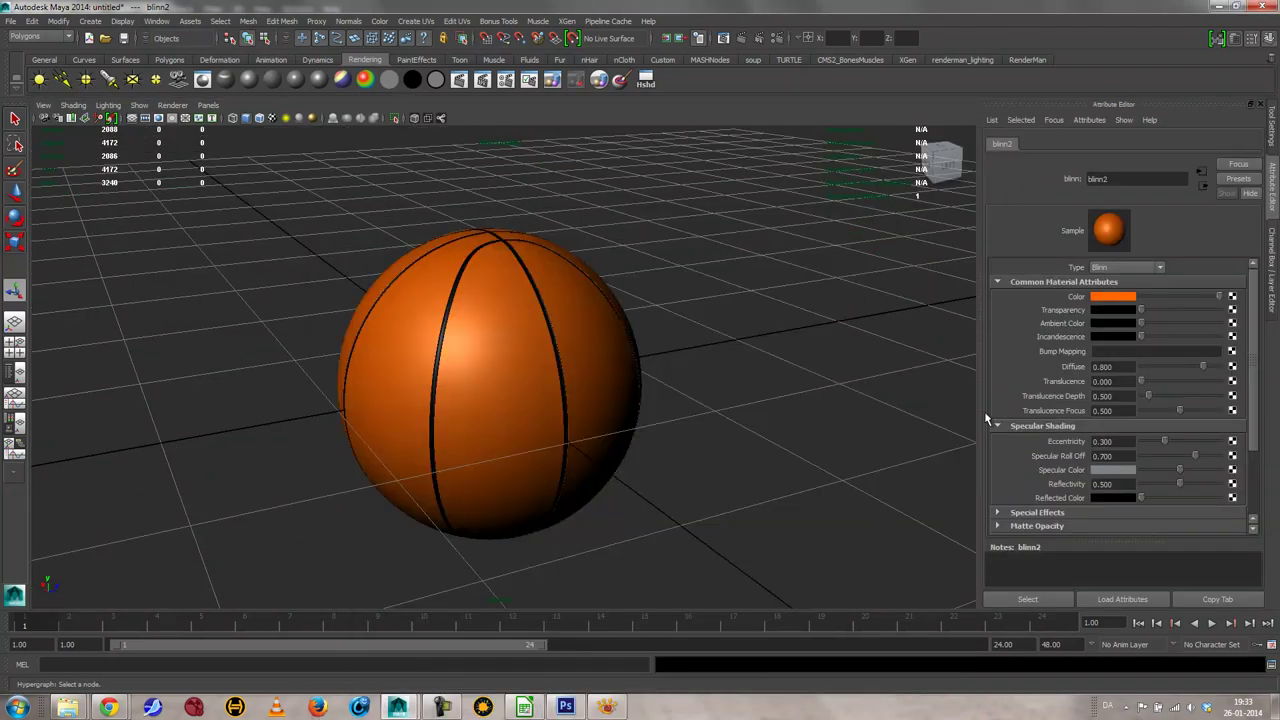
{"action": "left_click", "coordinate": [1231, 352]}
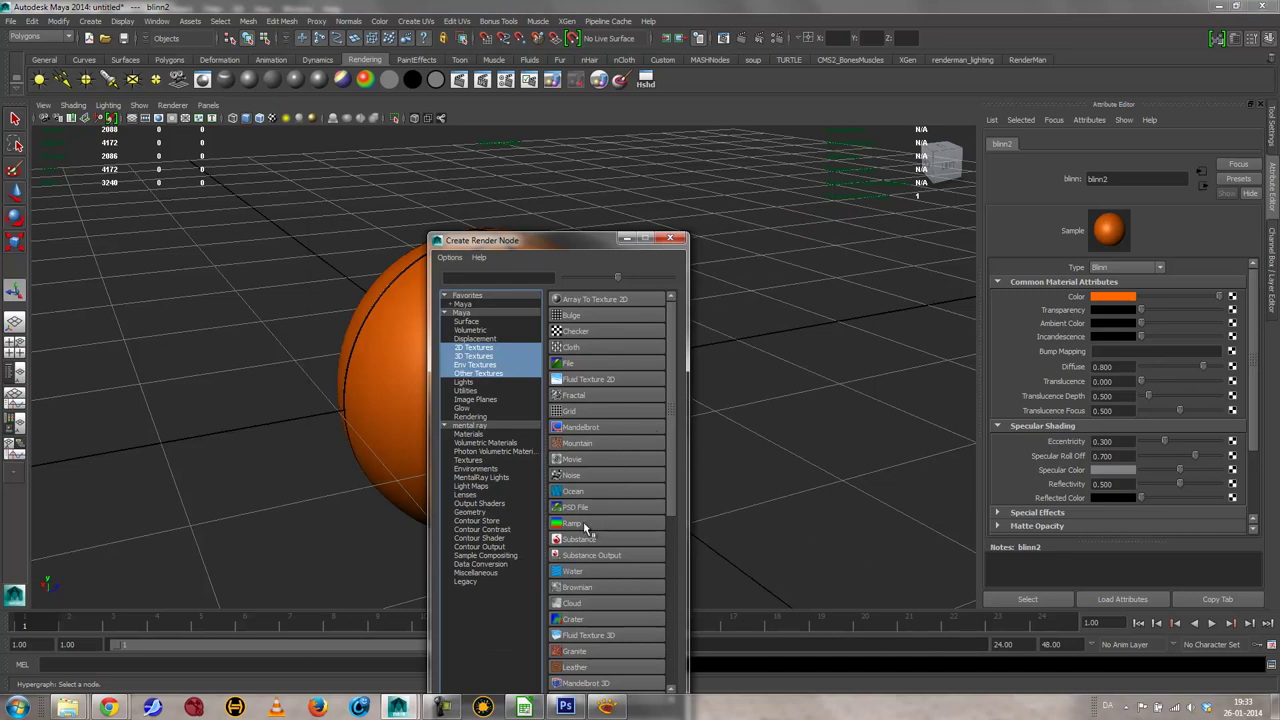
Step: Use a Ramp as the bump map with a black top and white bottom stop
{"action": "left_click", "coordinate": [569, 523]}
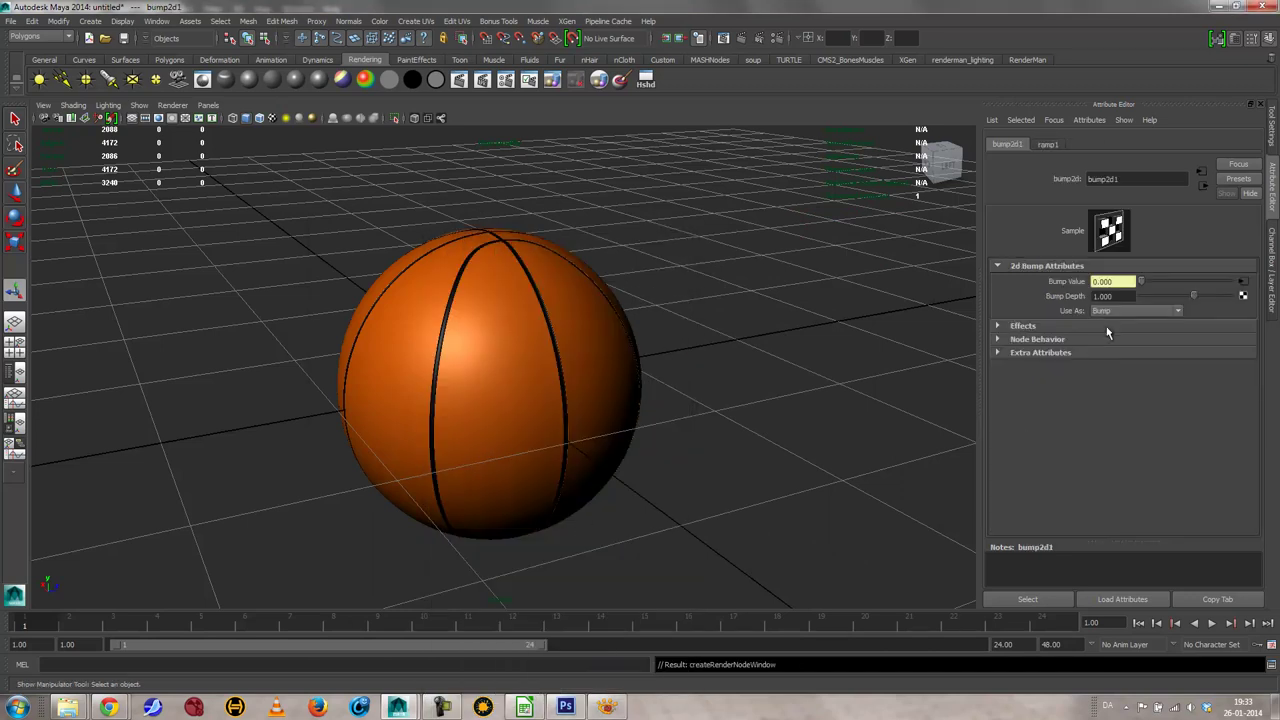
{"action": "left_click", "coordinate": [1048, 145]}
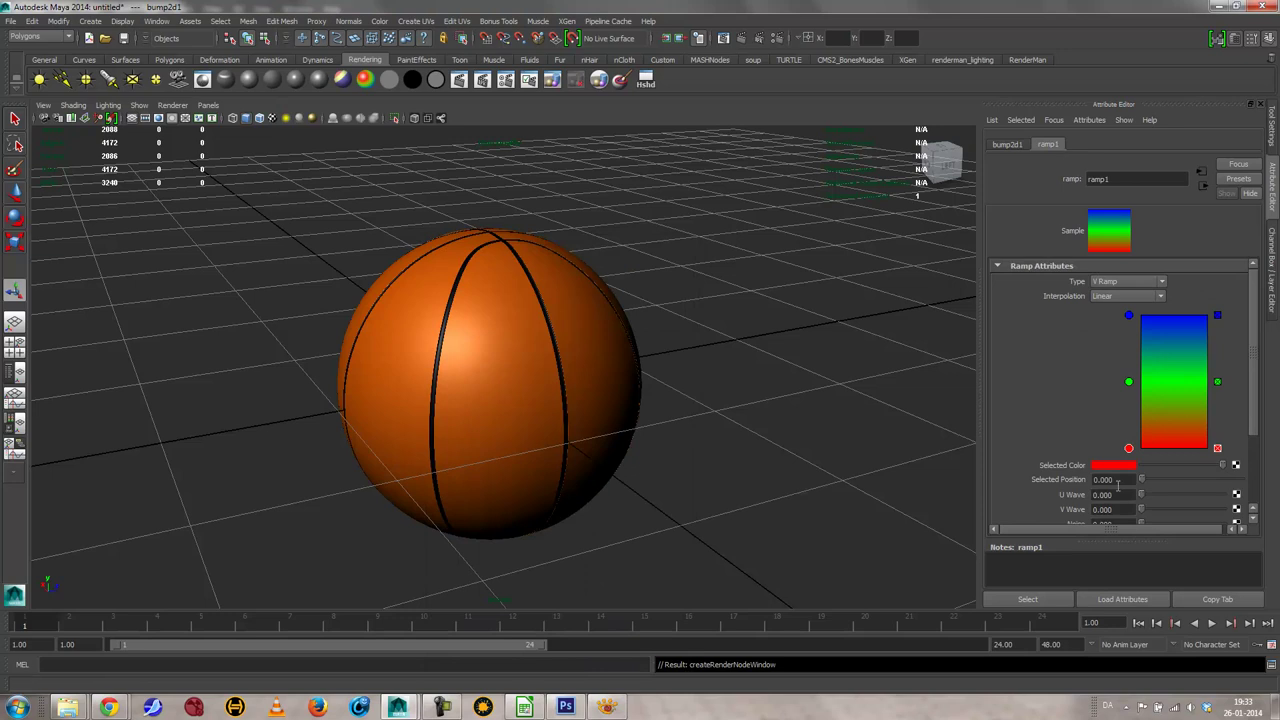
{"action": "left_click_drag", "start_coordinate": [1170, 467], "coordinate": [1235, 465]}
{"action": "left_click", "coordinate": [1218, 382]}
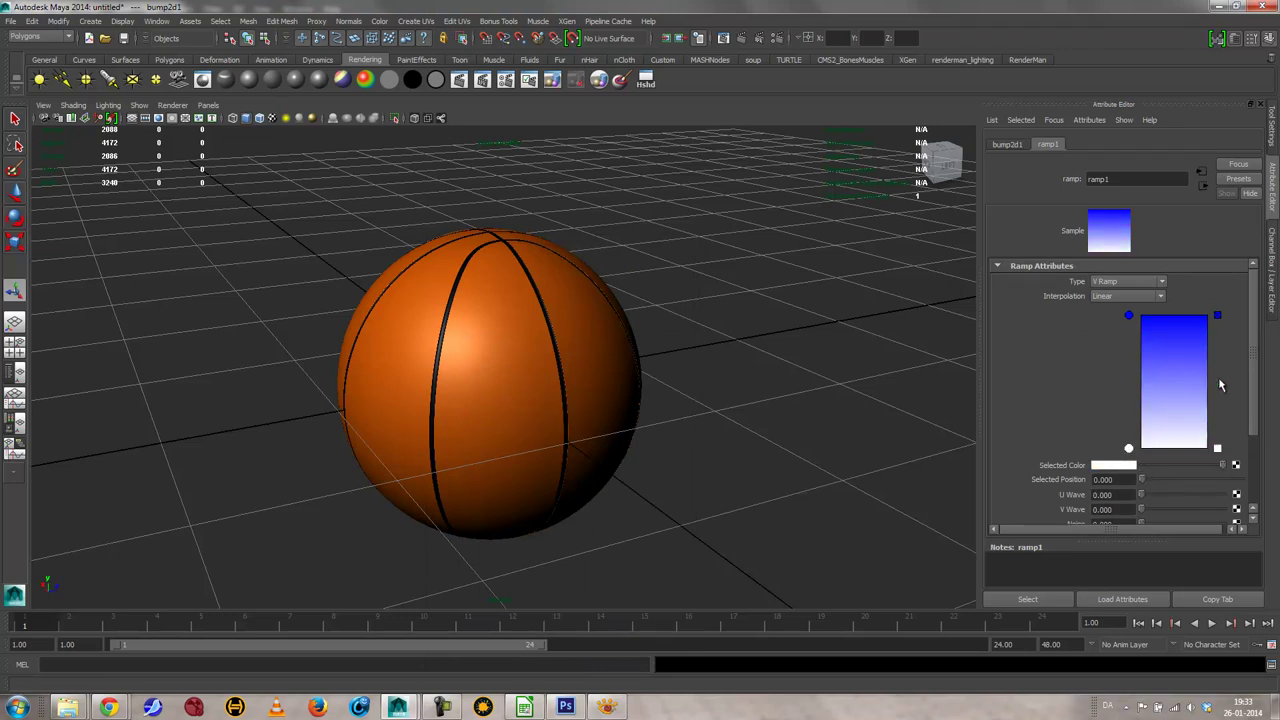
{"action": "left_click", "coordinate": [1129, 317]}
{"action": "left_click_drag", "start_coordinate": [1205, 473], "coordinate": [1018, 404]}
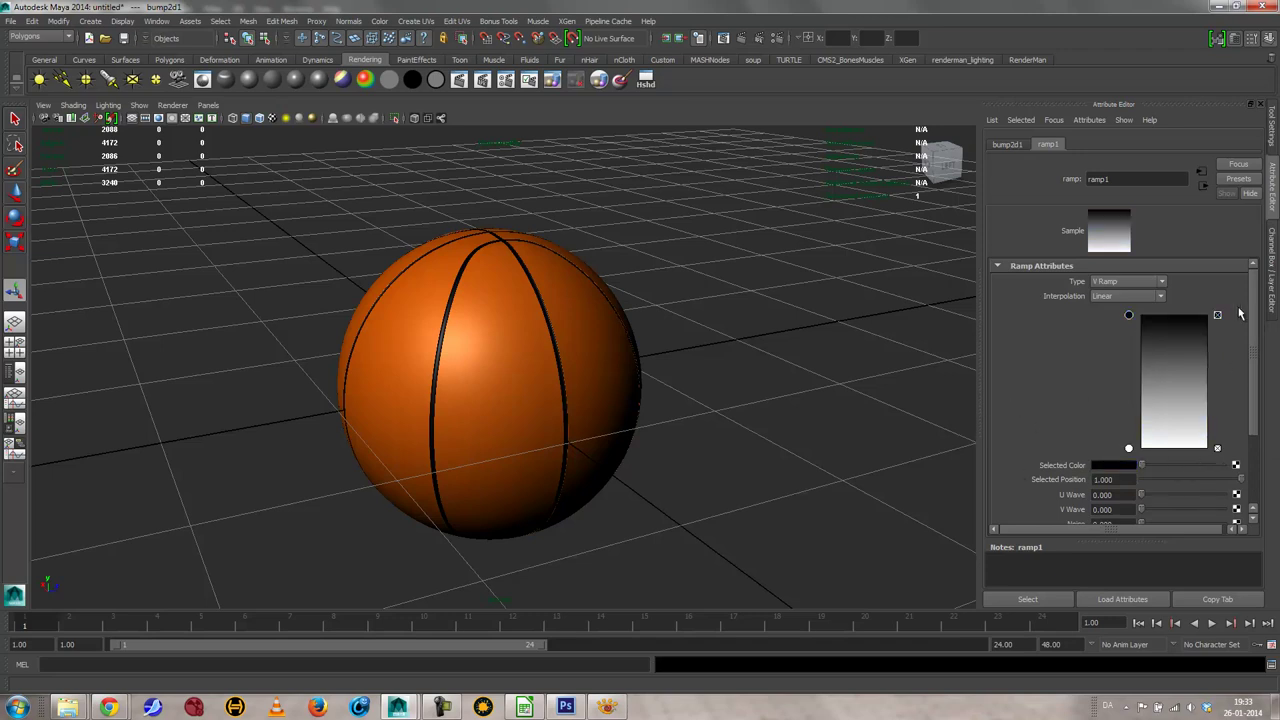
Step: Set the ramp Type to Circular Ramp and Interpolation to Smooth
{"action": "left_click", "coordinate": [1125, 283]}
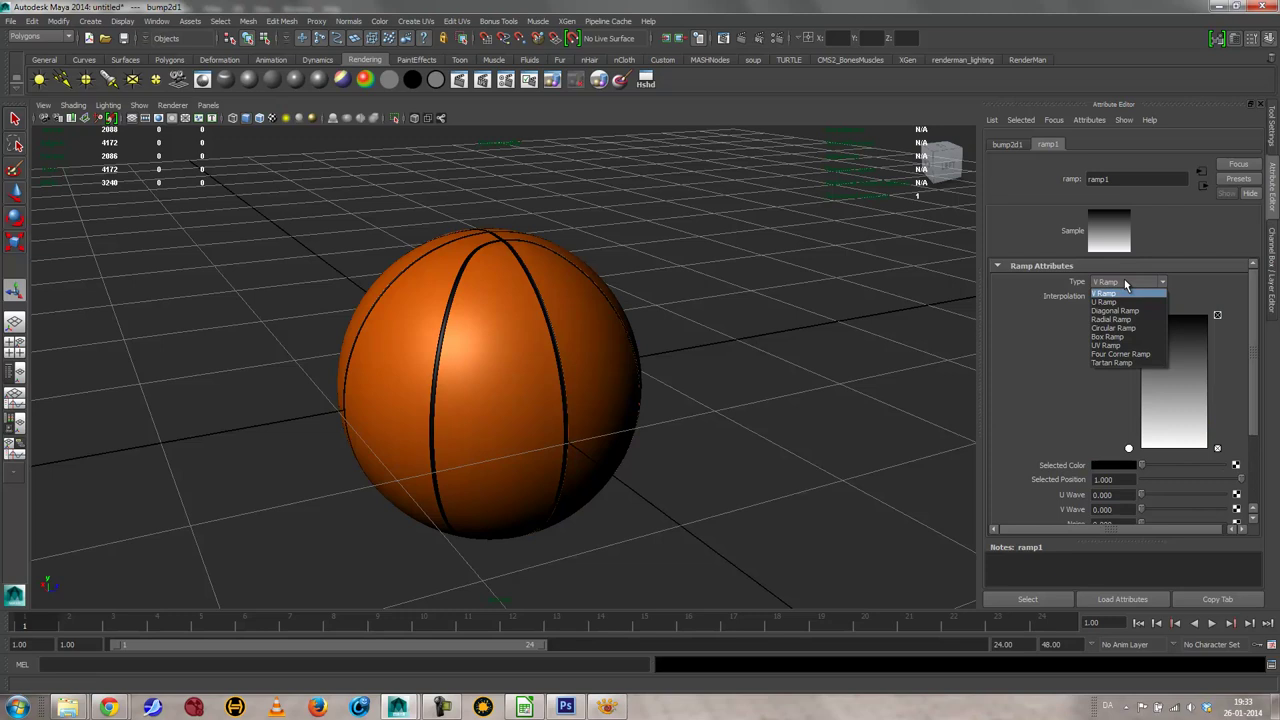
{"action": "left_click", "coordinate": [1116, 328]}
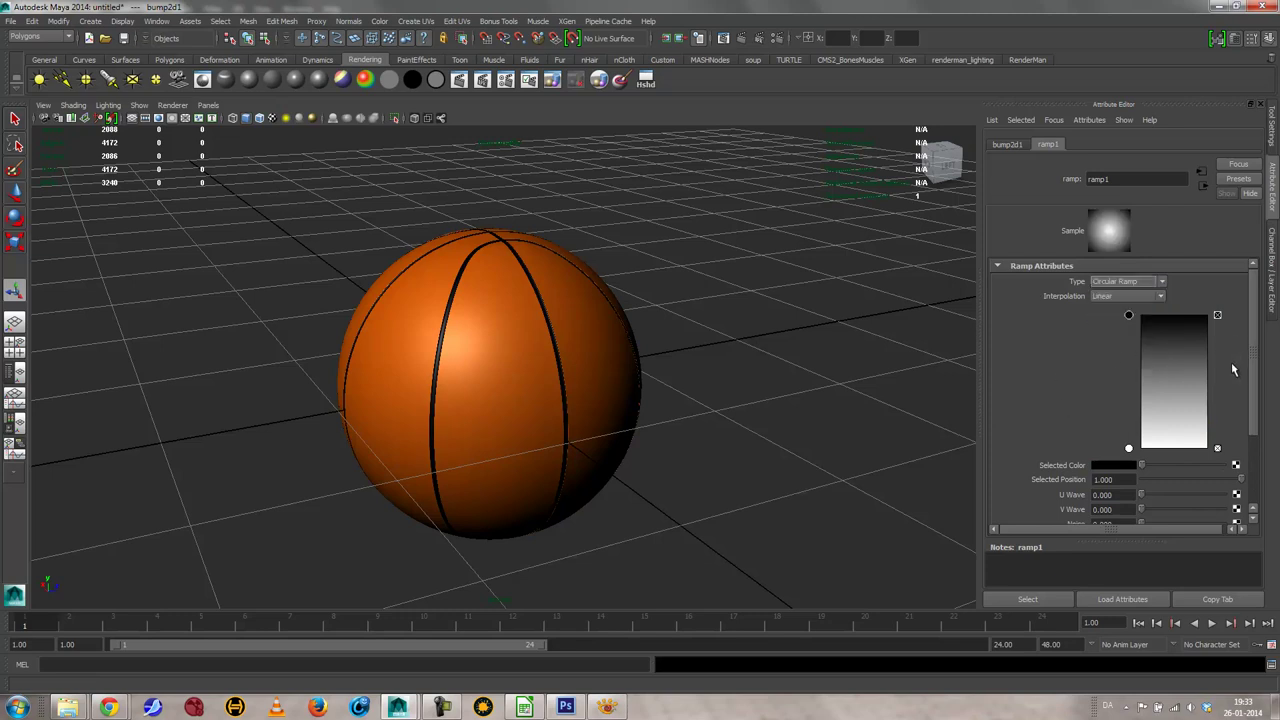
{"action": "left_click", "coordinate": [1127, 298]}
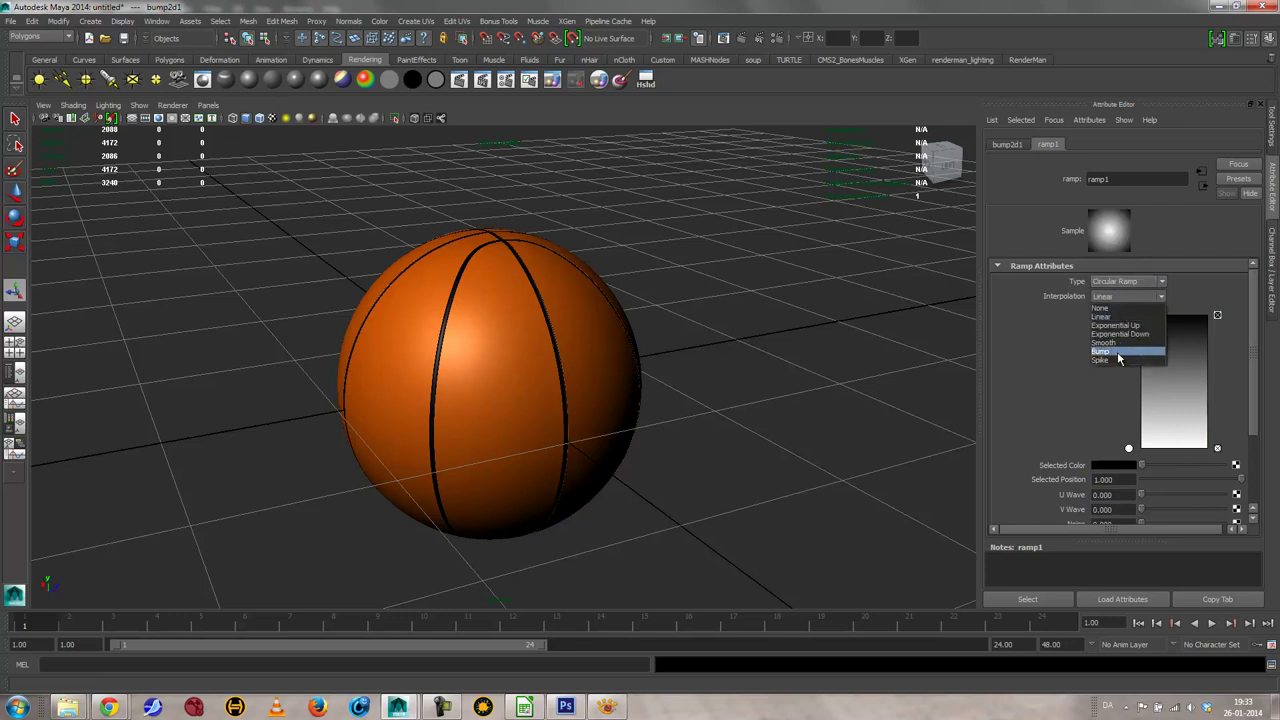
{"action": "left_click", "coordinate": [1119, 353]}
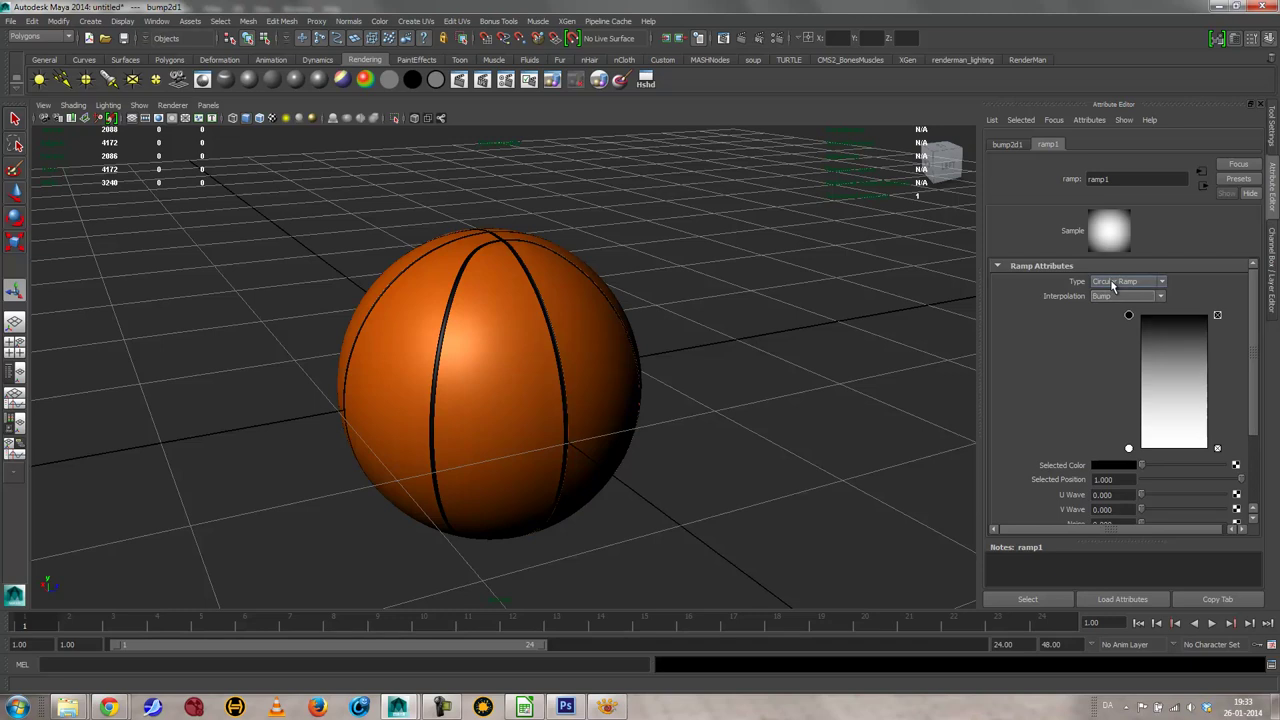
{"action": "left_click", "coordinate": [1122, 296]}
{"action": "left_click", "coordinate": [1117, 349]}
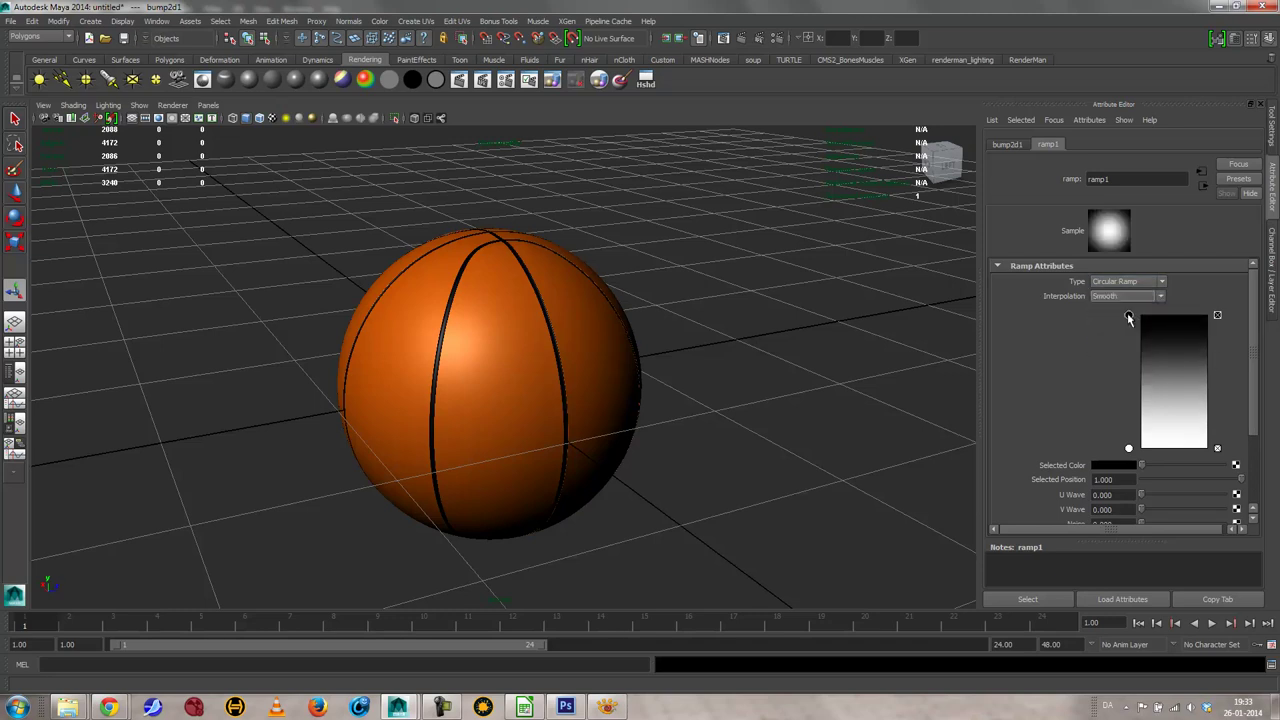
Step: Move the ramp's black stop to position 0.665 and select the ramp1 node
{"action": "left_click_drag", "start_coordinate": [1129, 316], "coordinate": [1129, 361]}
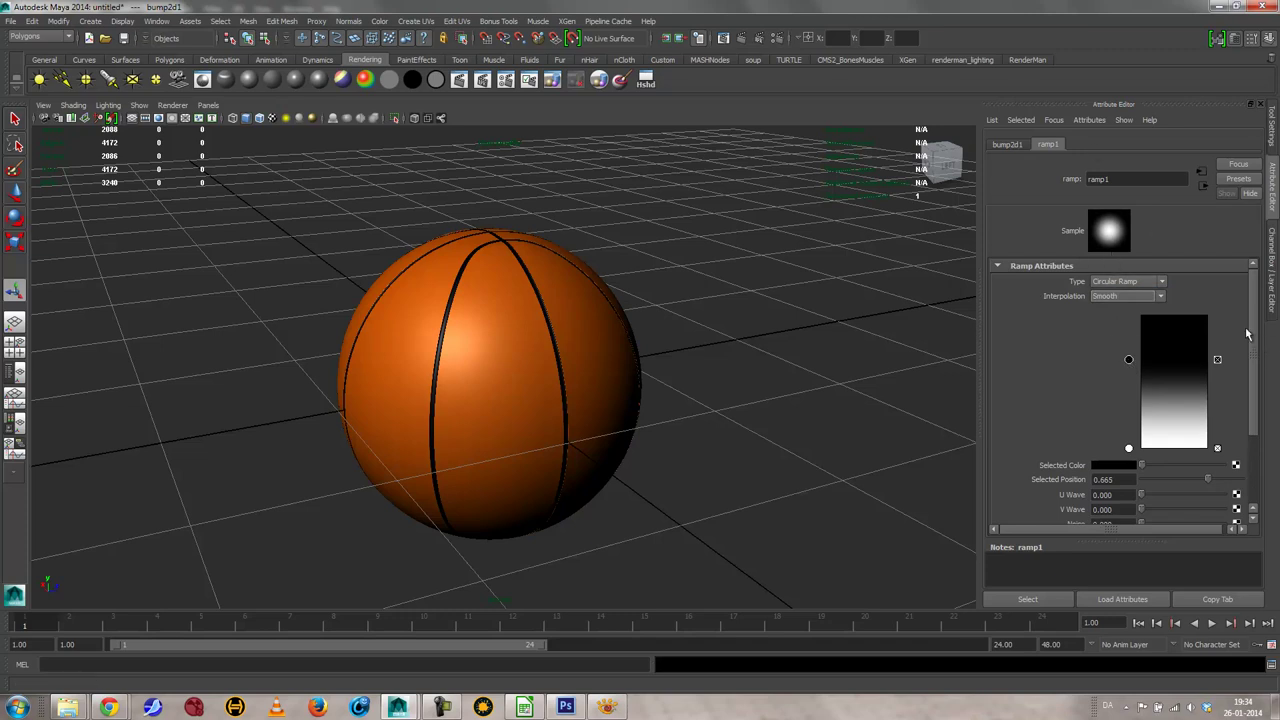
{"action": "left_click", "coordinate": [1022, 599]}
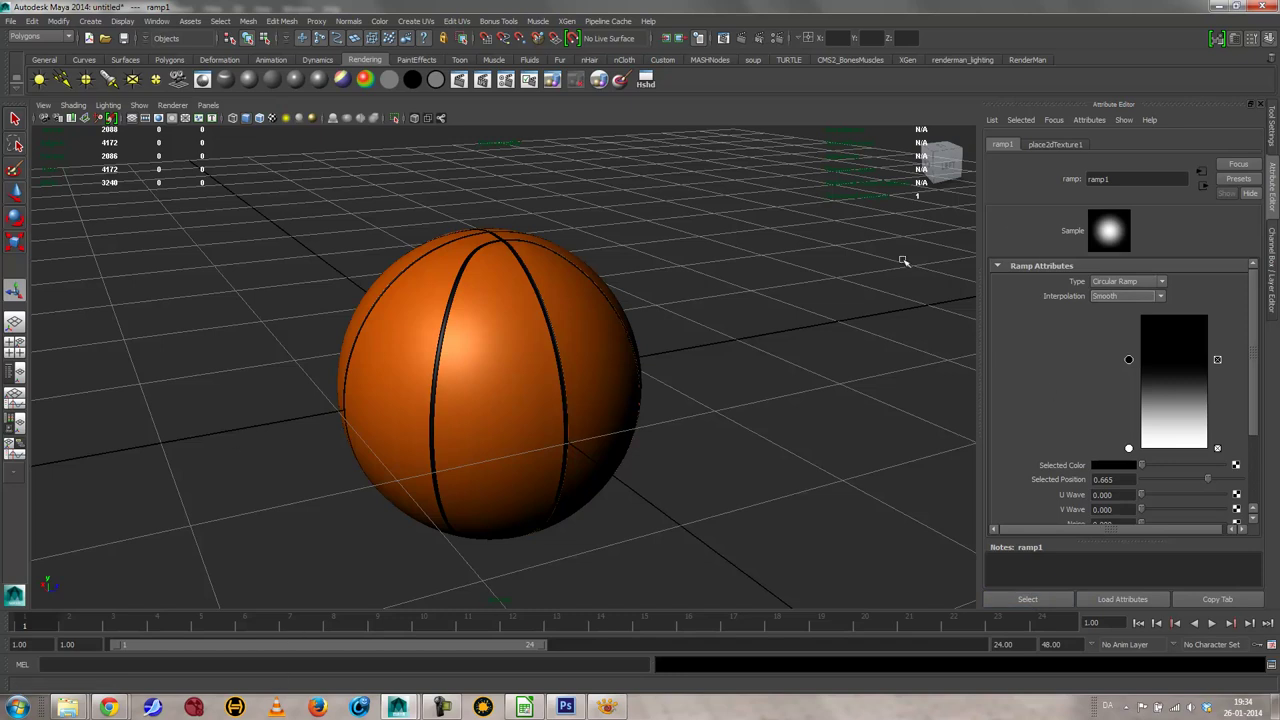
{"action": "left_click", "coordinate": [156, 20]}
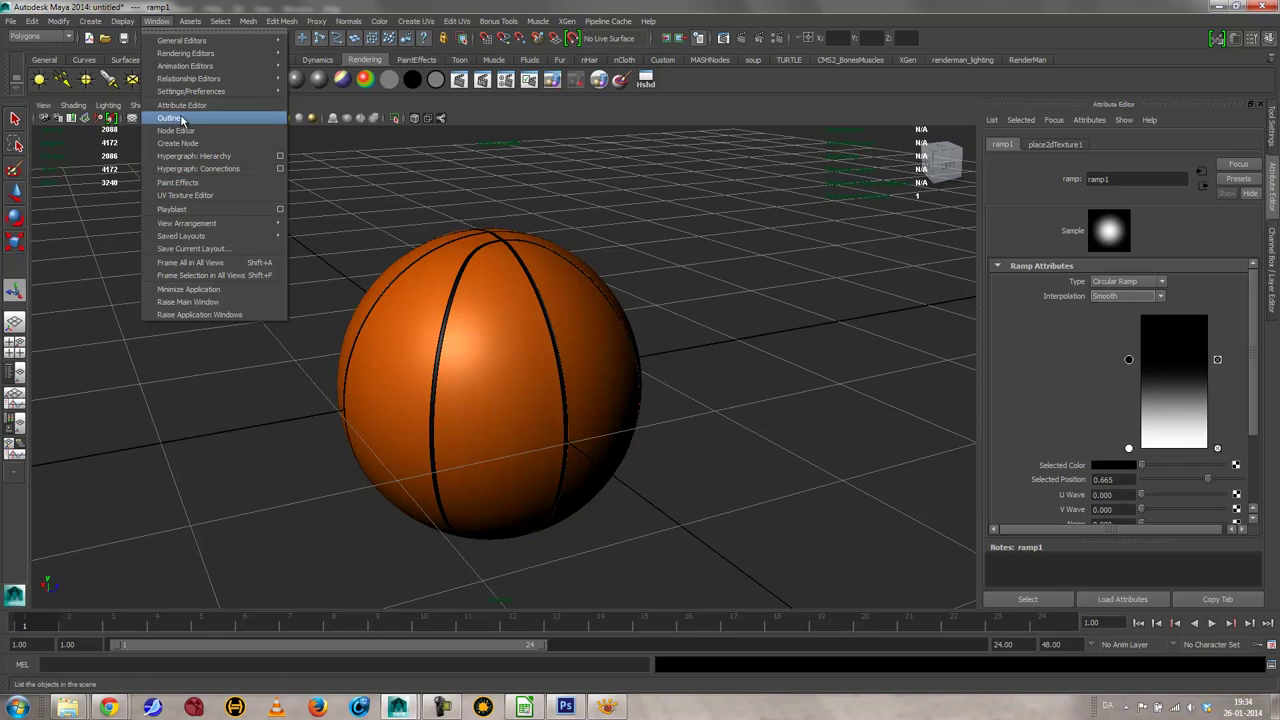
Step: Graph ramp1's connections in Hypershade and show place2dTexture1's placement settings
{"action": "mouse_move", "coordinate": [273, 60]}
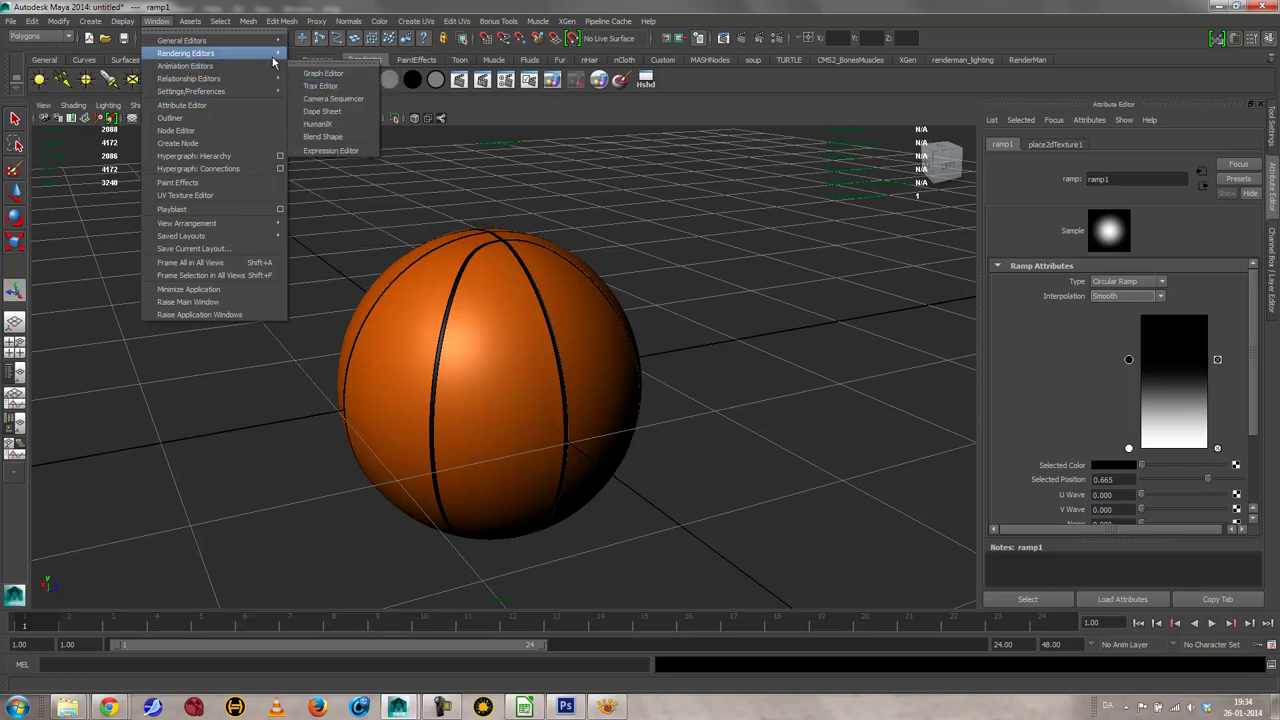
{"action": "left_click", "coordinate": [328, 88]}
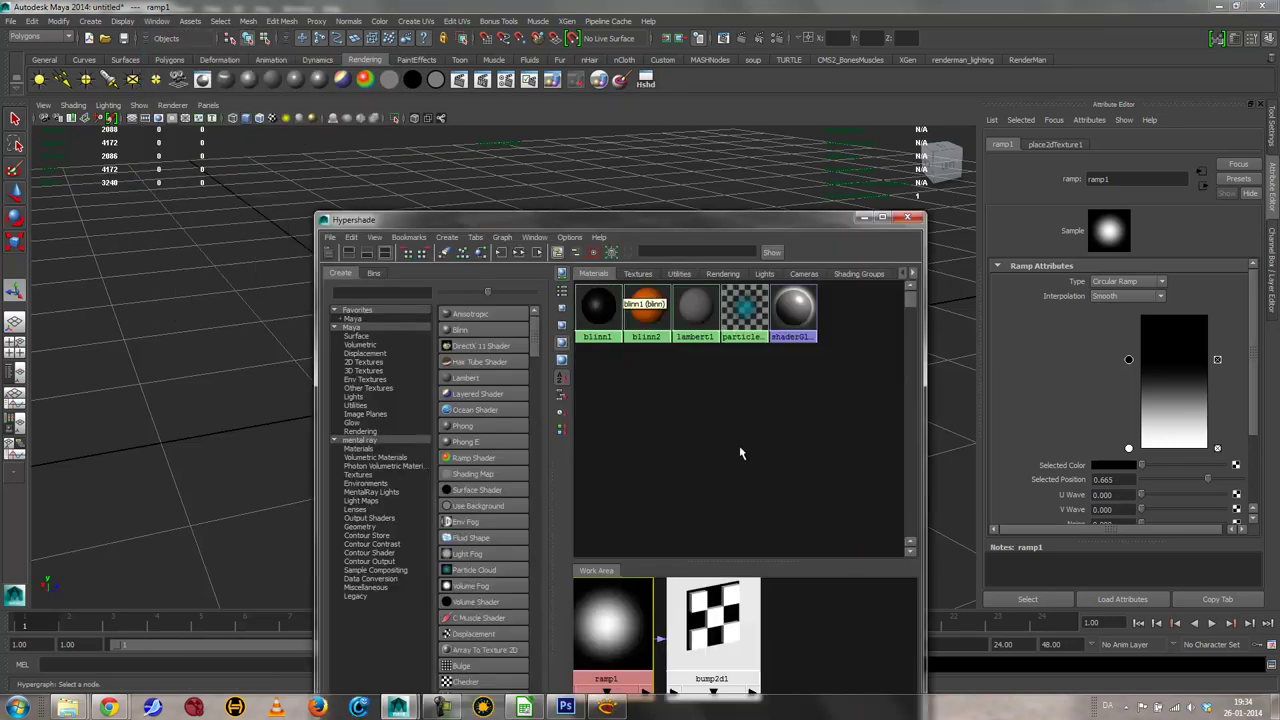
{"action": "left_click_drag", "start_coordinate": [588, 219], "coordinate": [493, 80]}
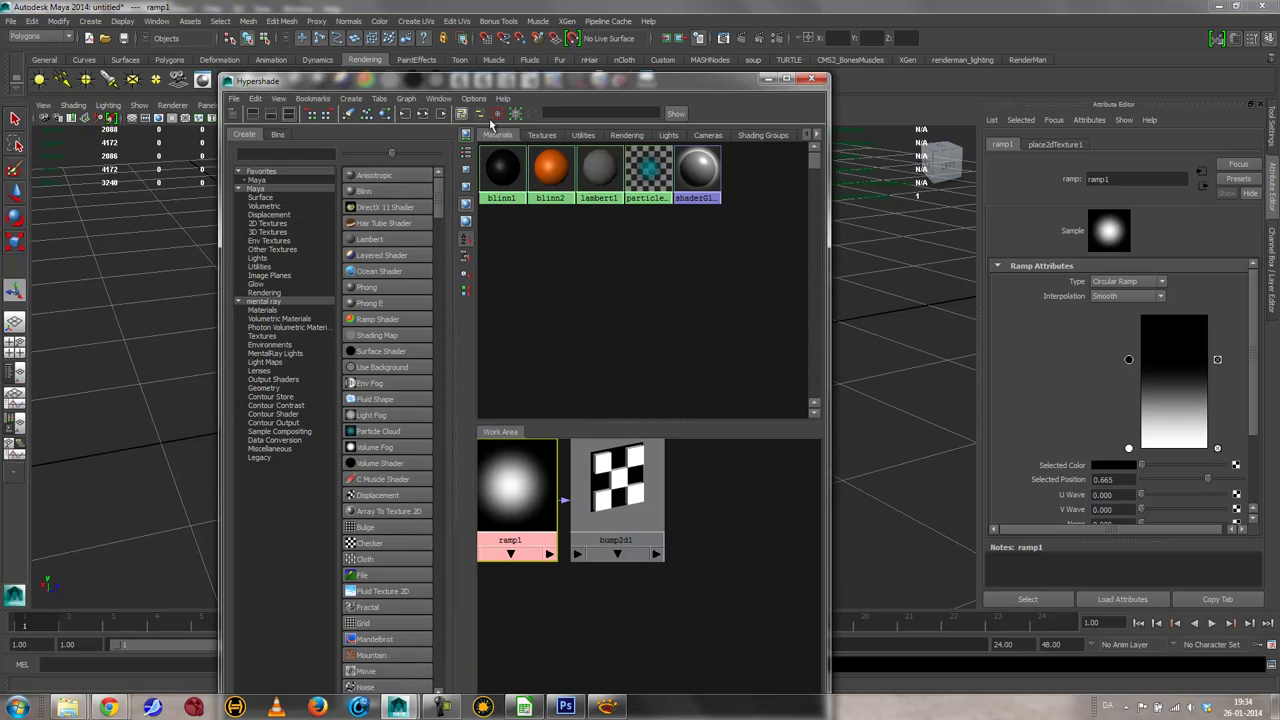
{"action": "left_click", "coordinate": [422, 114]}
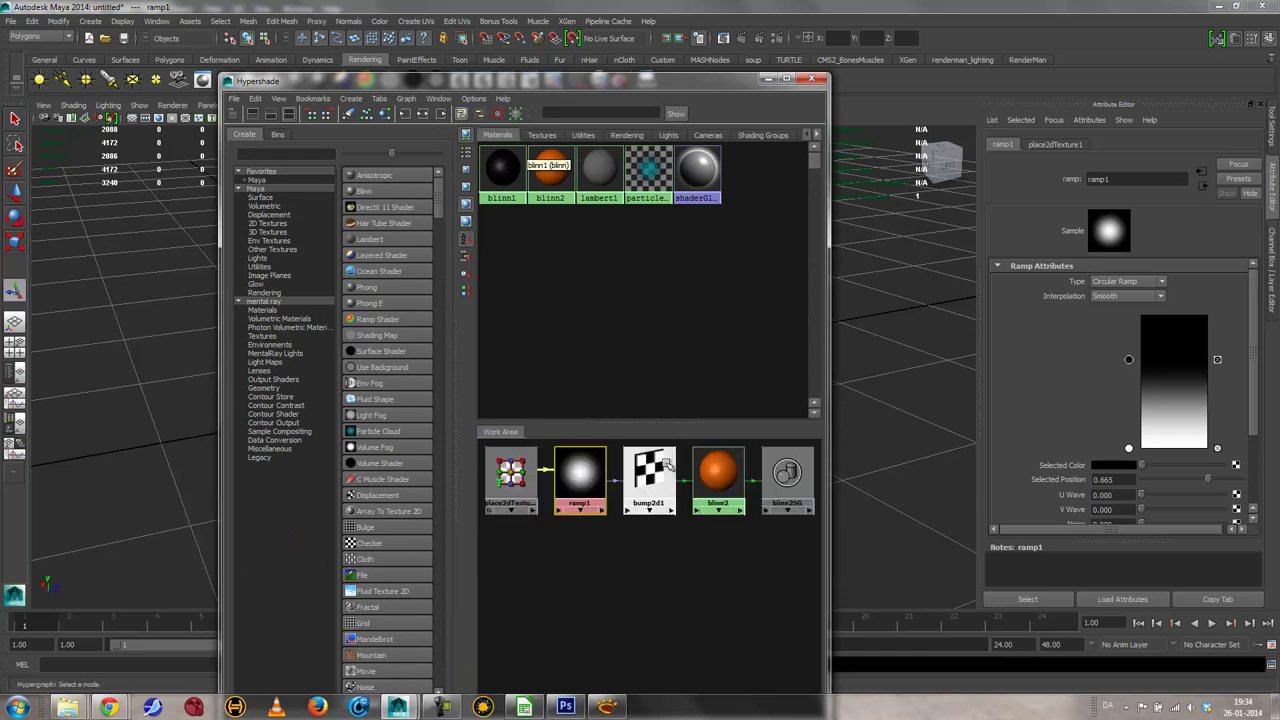
{"action": "left_click", "coordinate": [512, 478]}
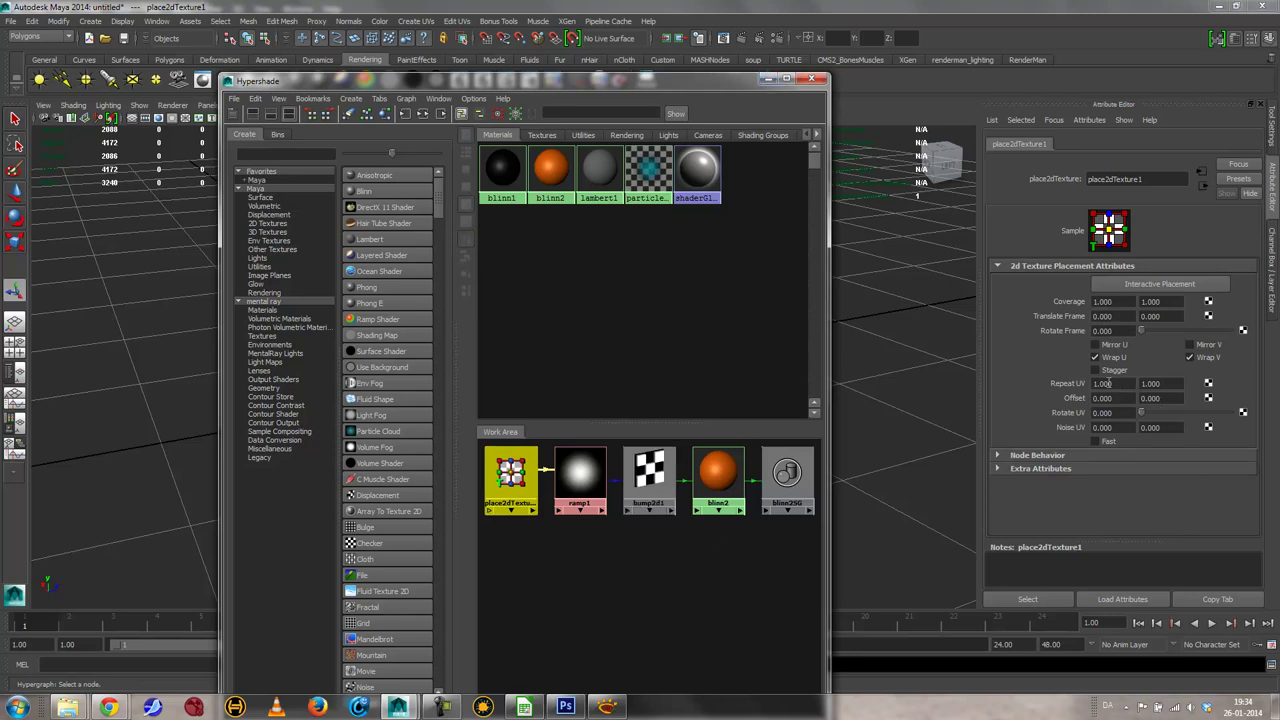
{"action": "left_click_drag", "start_coordinate": [737, 87], "coordinate": [798, 386]}
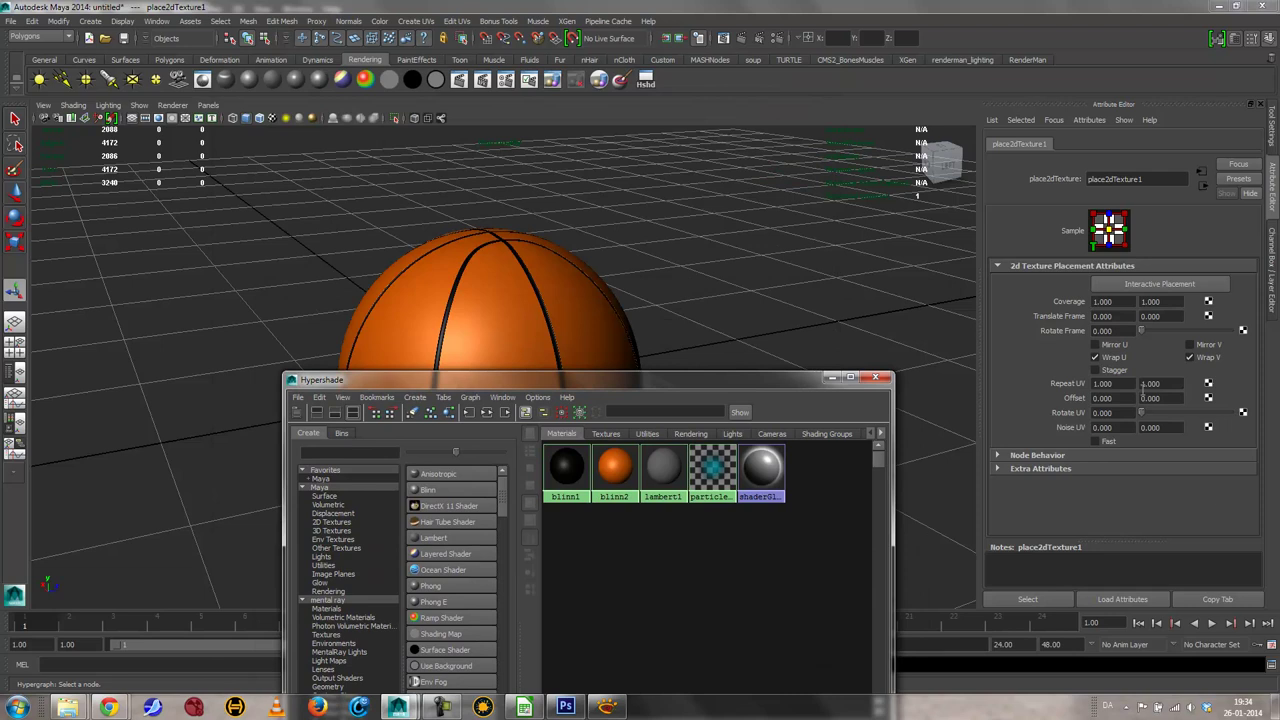
Step: Set the bump texture's Repeat UV to 60 by 60 and turn on textured display in the viewport
{"action": "left_click", "coordinate": [1110, 384]}
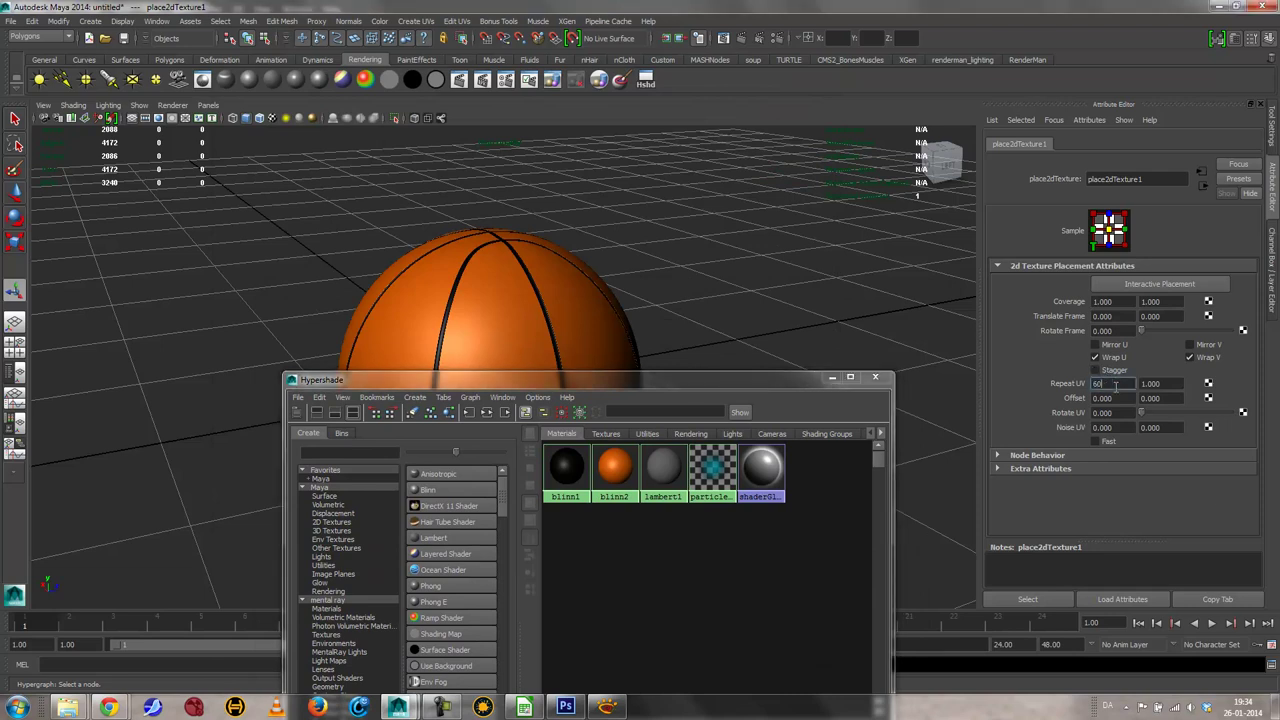
{"action": "key", "text": "Tab"}
{"action": "type", "text": "6000"}
{"action": "key", "text": "Tab"}
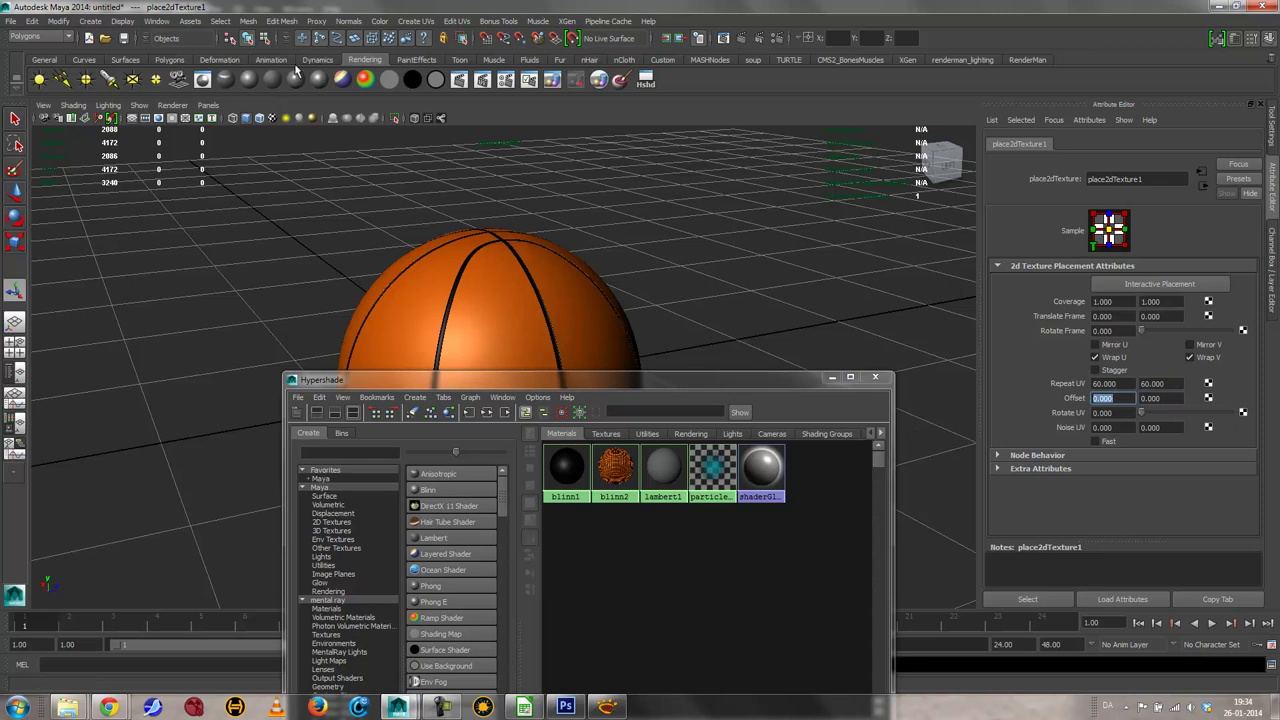
{"action": "left_click", "coordinate": [273, 118]}
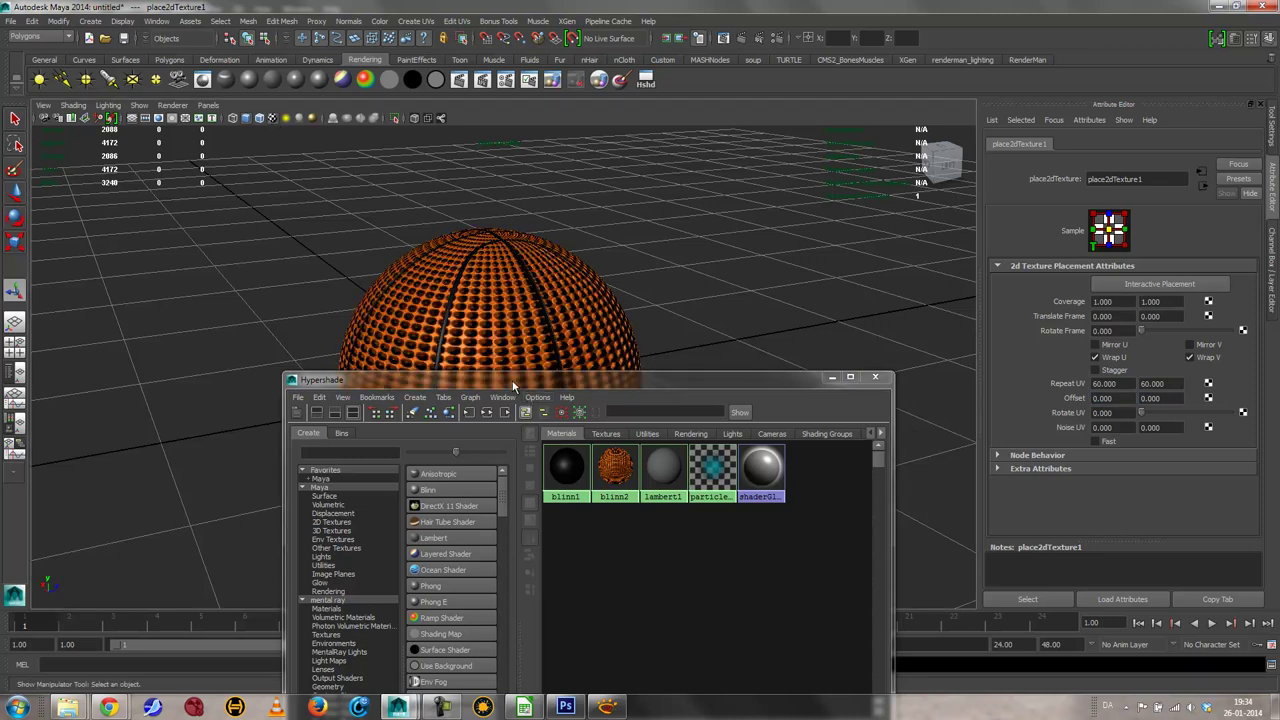
Step: Enable Stagger on place2dTexture1 and try a repeat of 256 in U and 2 in V
{"action": "left_click_drag", "start_coordinate": [513, 385], "coordinate": [481, 464]}
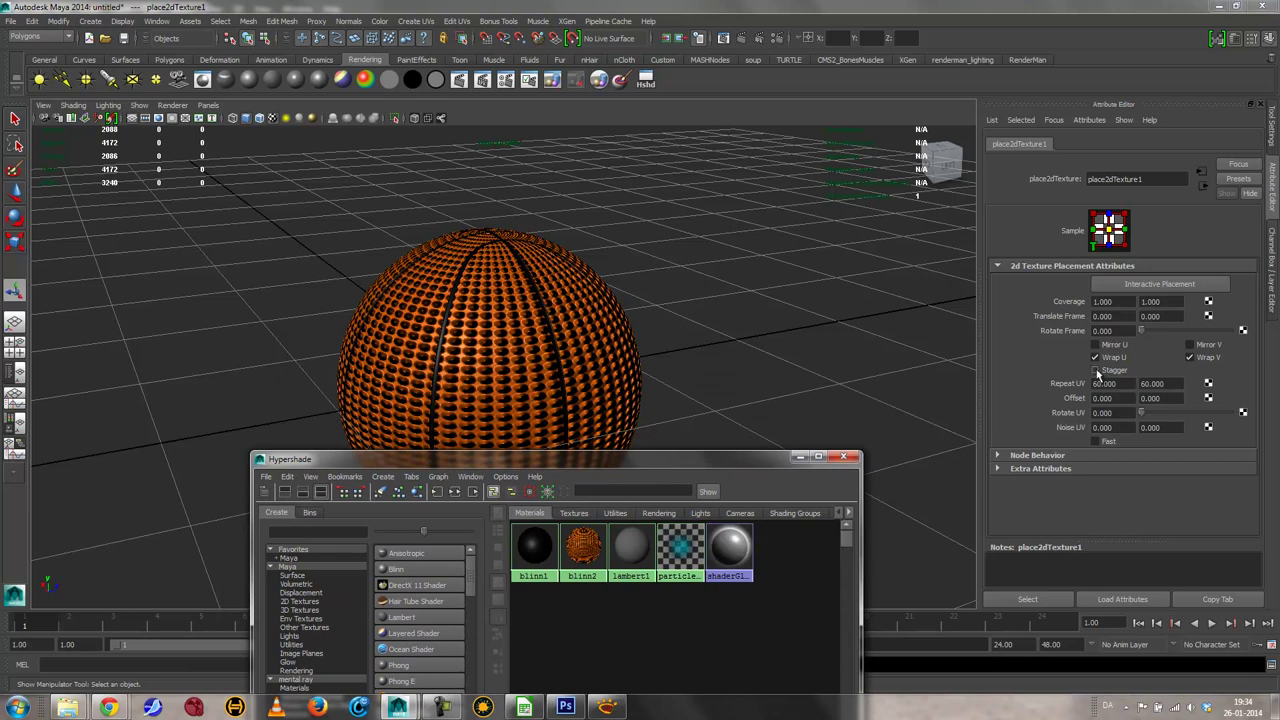
{"action": "left_click", "coordinate": [1128, 371]}
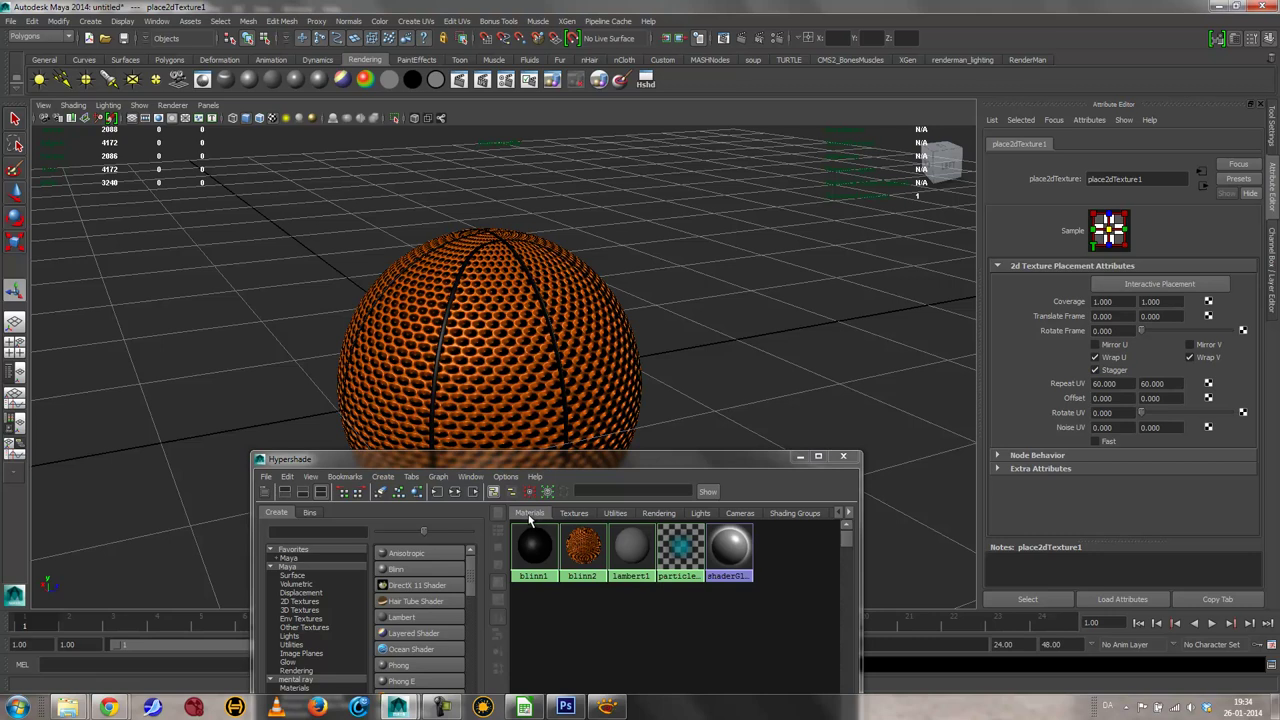
{"action": "double_click", "coordinate": [1128, 384]}
{"action": "type", "text": "256"}
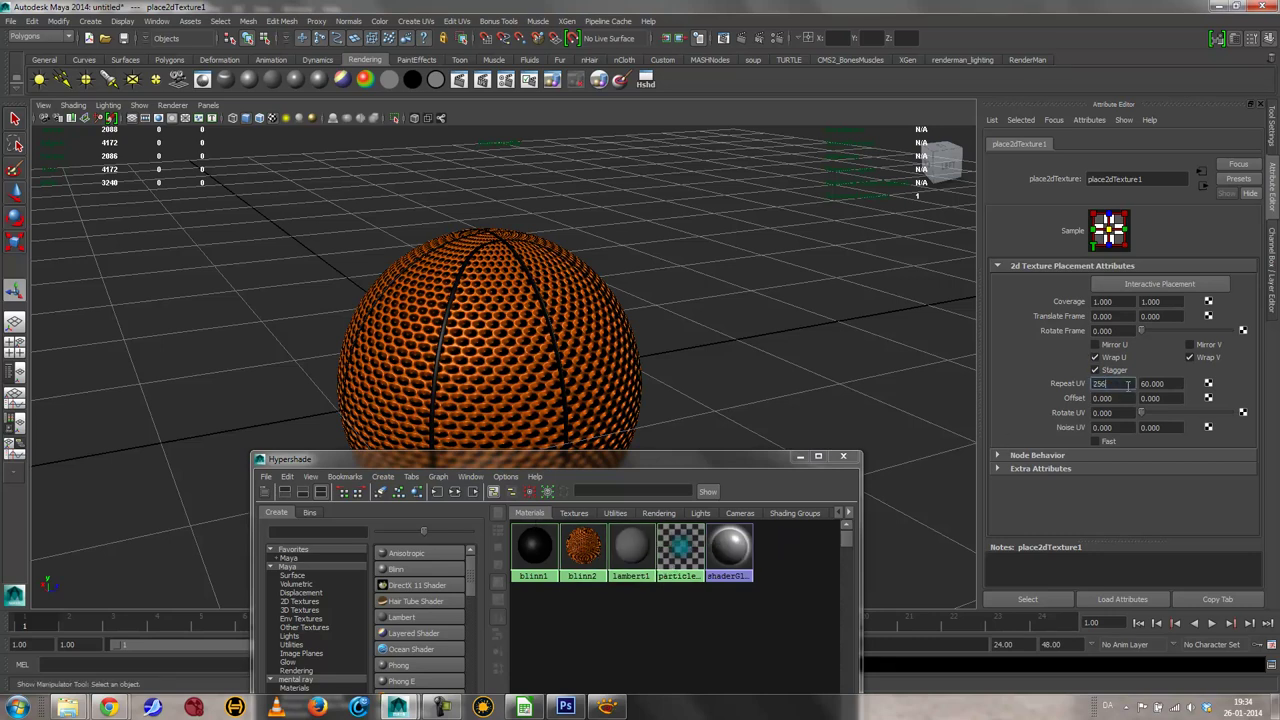
{"action": "key", "text": "Return"}
{"action": "double_click", "coordinate": [1156, 383]}
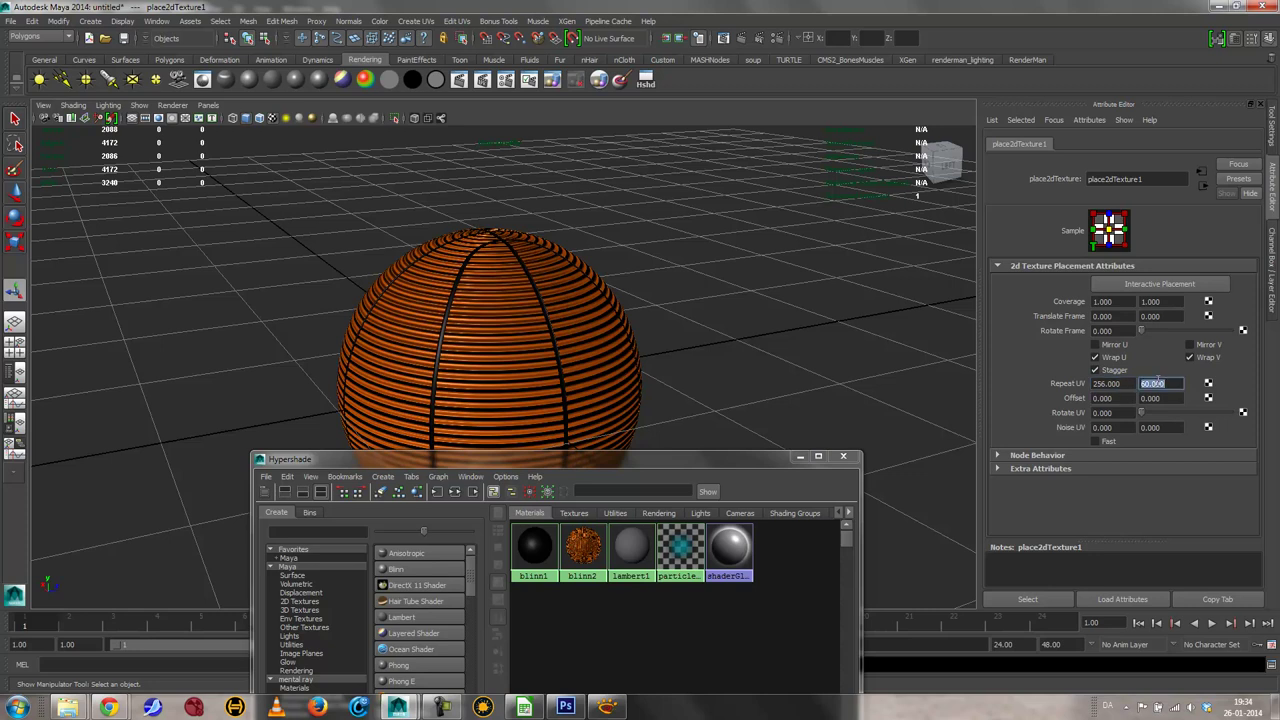
{"action": "type", "text": "256"}
{"action": "key", "text": "Return"}
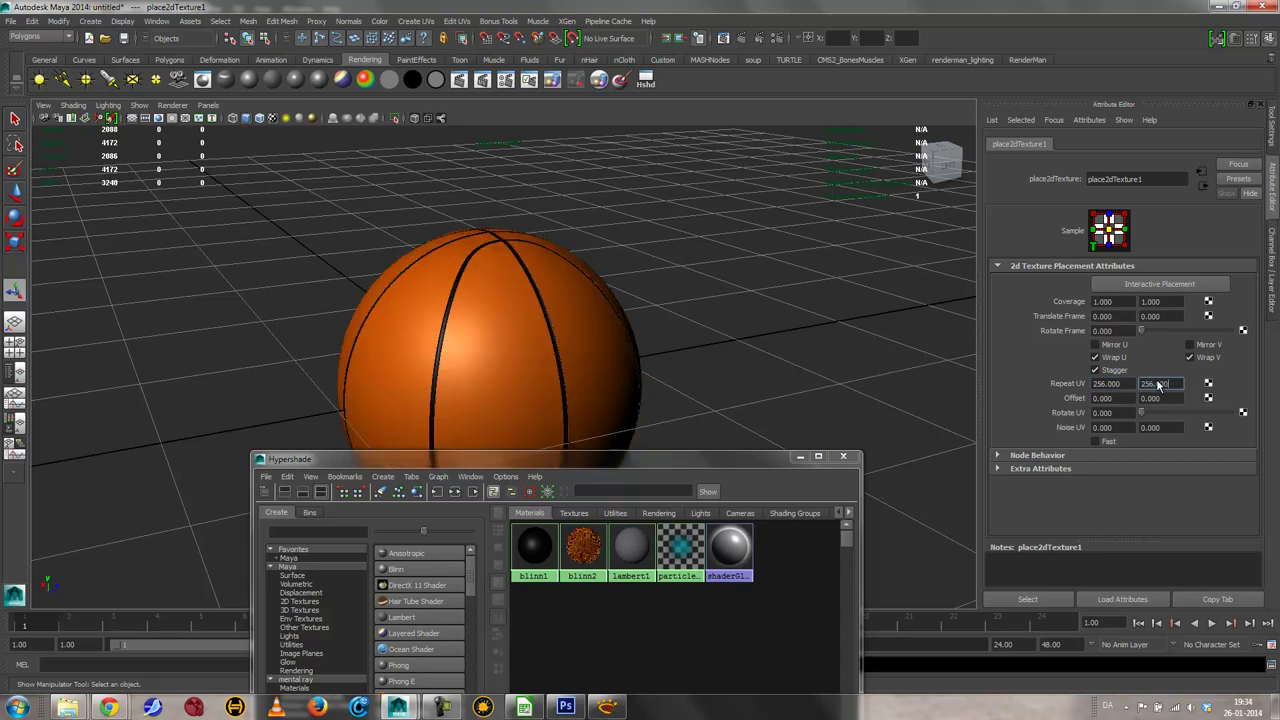
Step: Settle the Repeat UV at 128 by 128
{"action": "double_click", "coordinate": [1131, 383]}
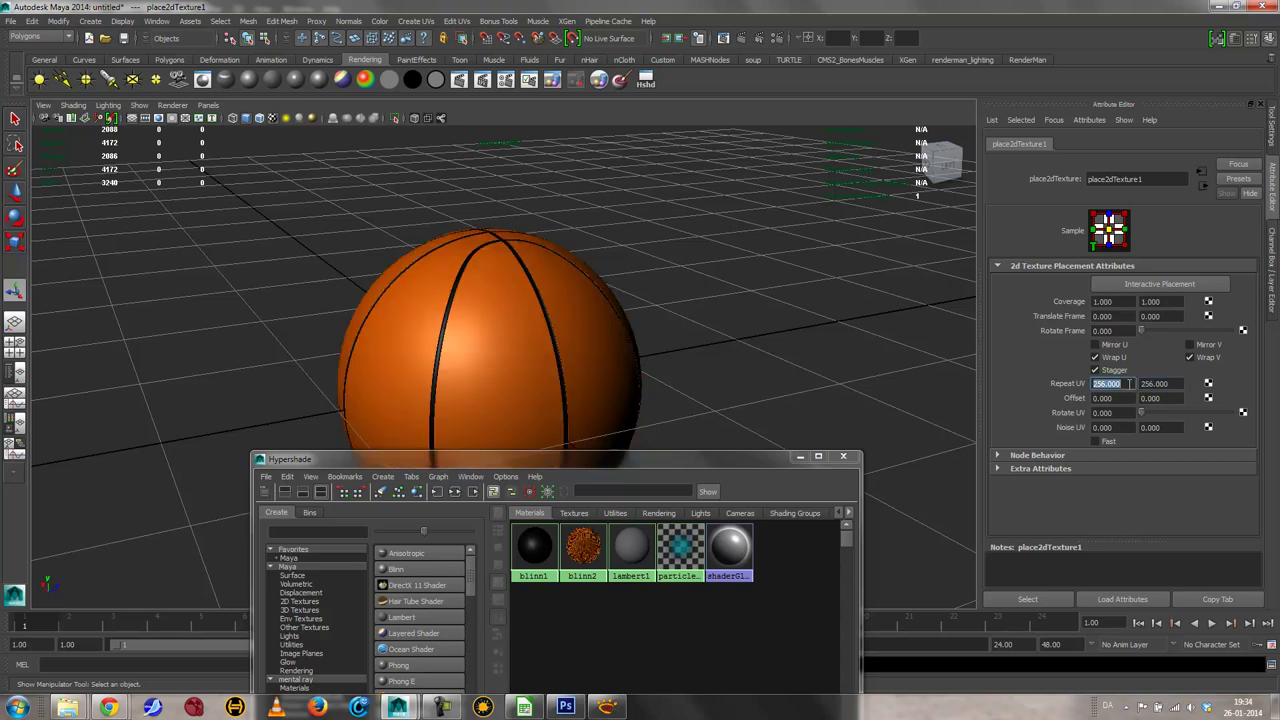
{"action": "type", "text": "128"}
{"action": "key", "text": "Tab"}
{"action": "type", "text": "128"}
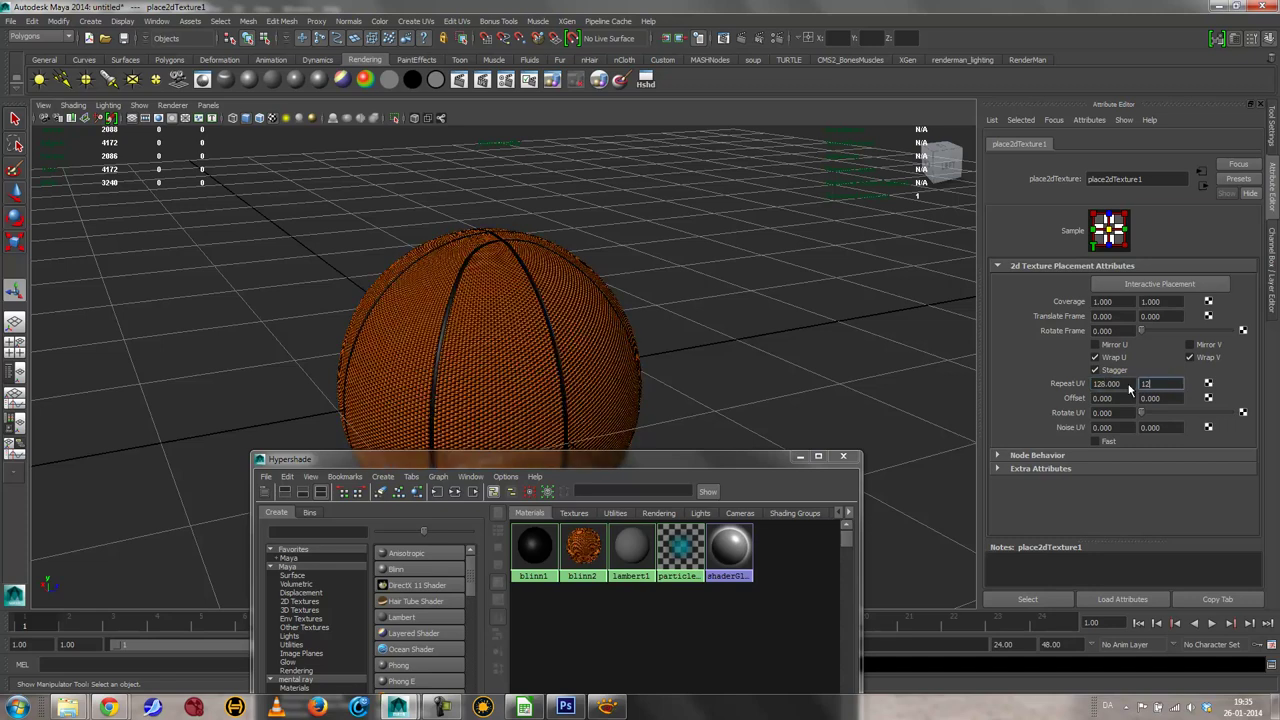
{"action": "key", "text": "Tab"}
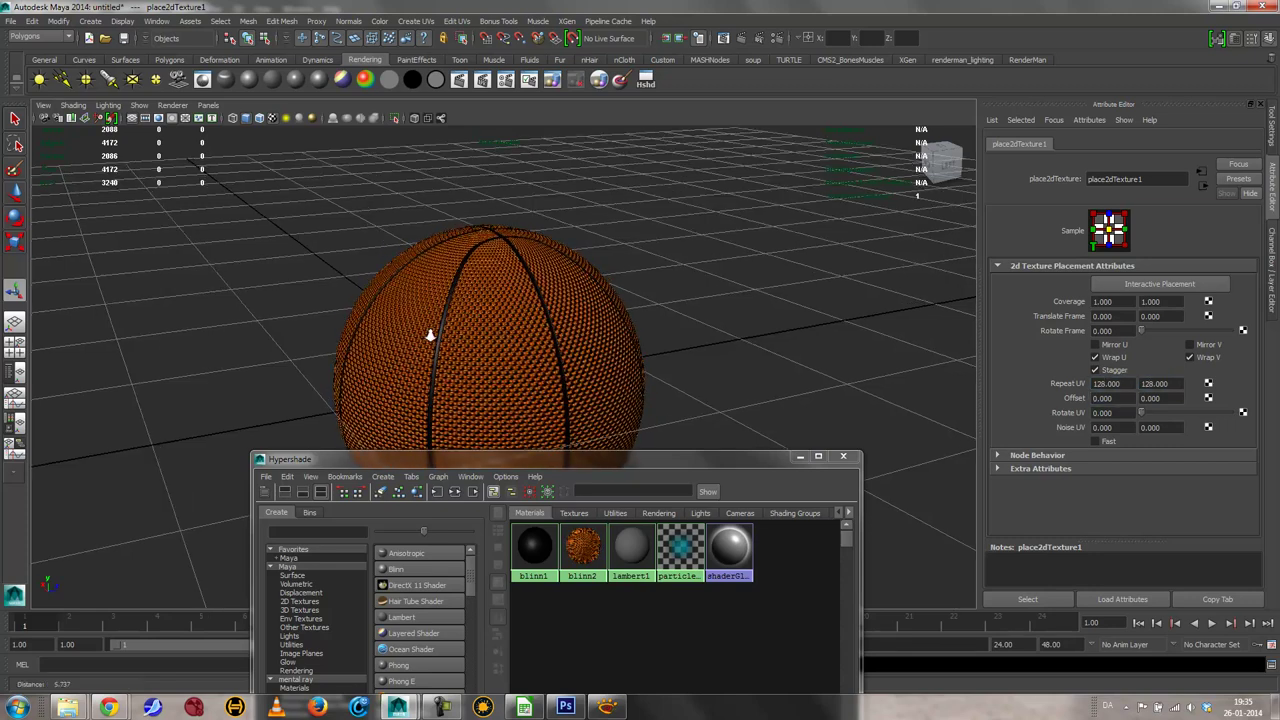
Step: Zoom close on the ball and switch the panel to Viewport 2.0 to see the dimples
{"action": "scroll", "coordinate": [429, 337], "scroll_direction": "up", "scroll_amount": 10}
{"action": "left_click_drag", "start_coordinate": [629, 371], "coordinate": [636, 336], "text": "alt"}
{"action": "scroll", "coordinate": [637, 336], "scroll_direction": "down", "scroll_amount": 10}
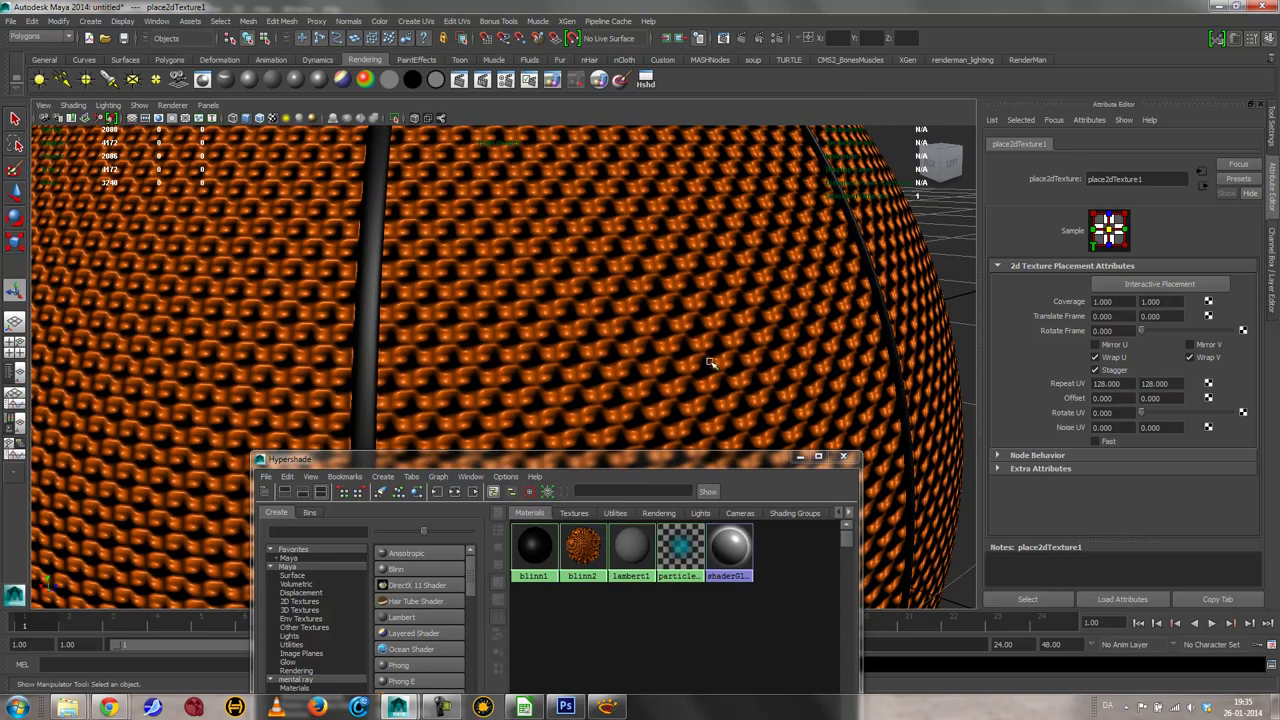
{"action": "left_click", "coordinate": [313, 118]}
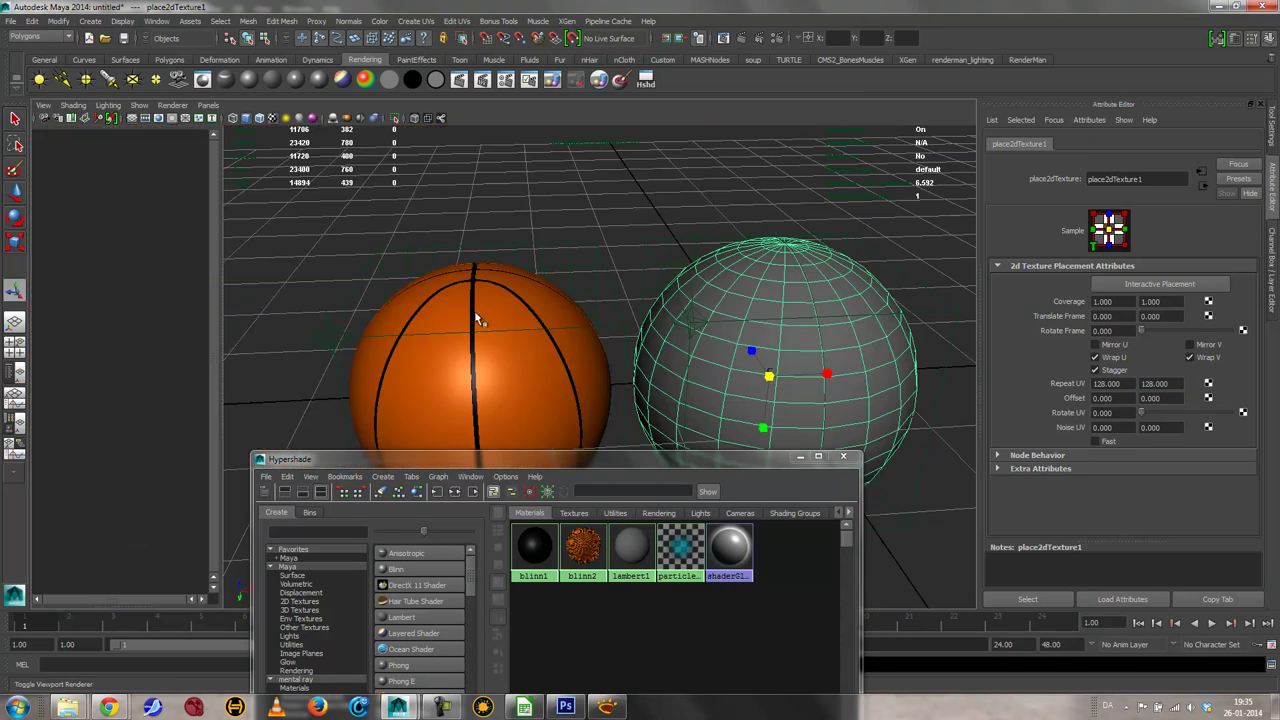
{"action": "scroll", "coordinate": [521, 298], "scroll_direction": "up", "scroll_amount": 10}
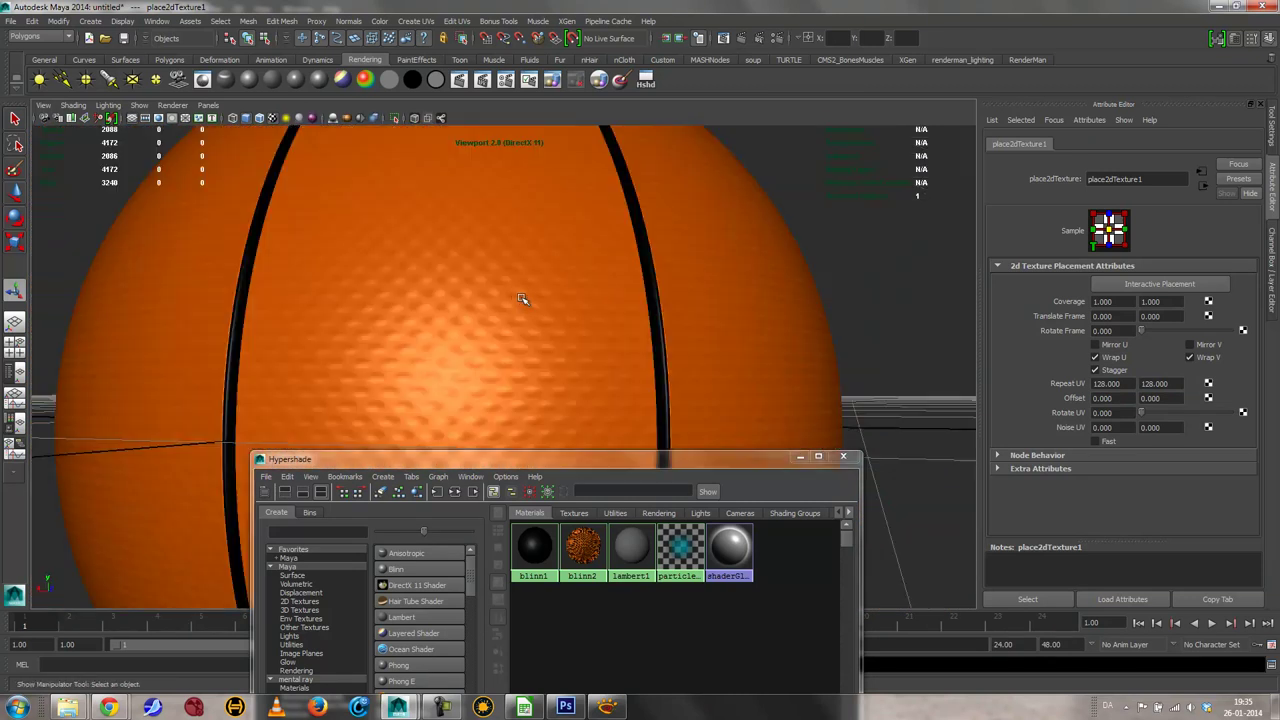
{"action": "left_click_drag", "start_coordinate": [515, 299], "coordinate": [503, 334], "text": "alt"}
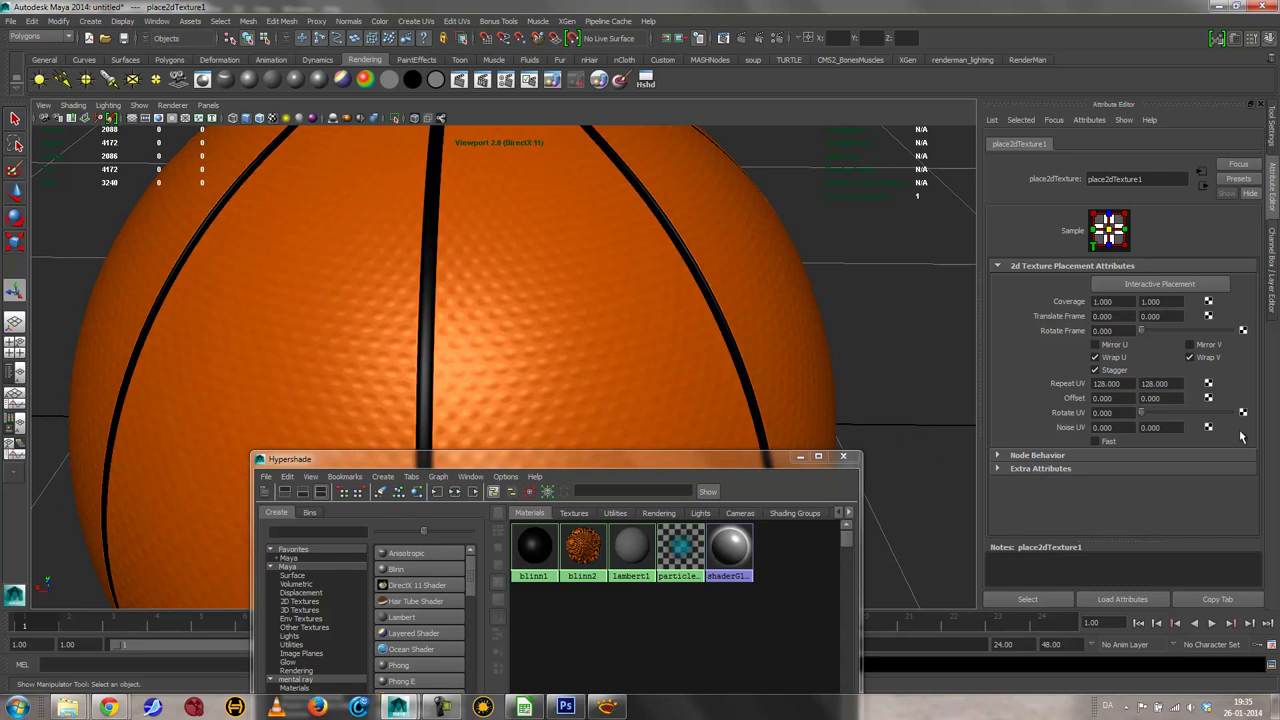
Step: Change Repeat U to 256, then to 192, keeping V at 128
{"action": "left_click", "coordinate": [1170, 383]}
{"action": "left_click", "coordinate": [1116, 385]}
{"action": "type", "text": "256"}
{"action": "key", "text": "Return"}
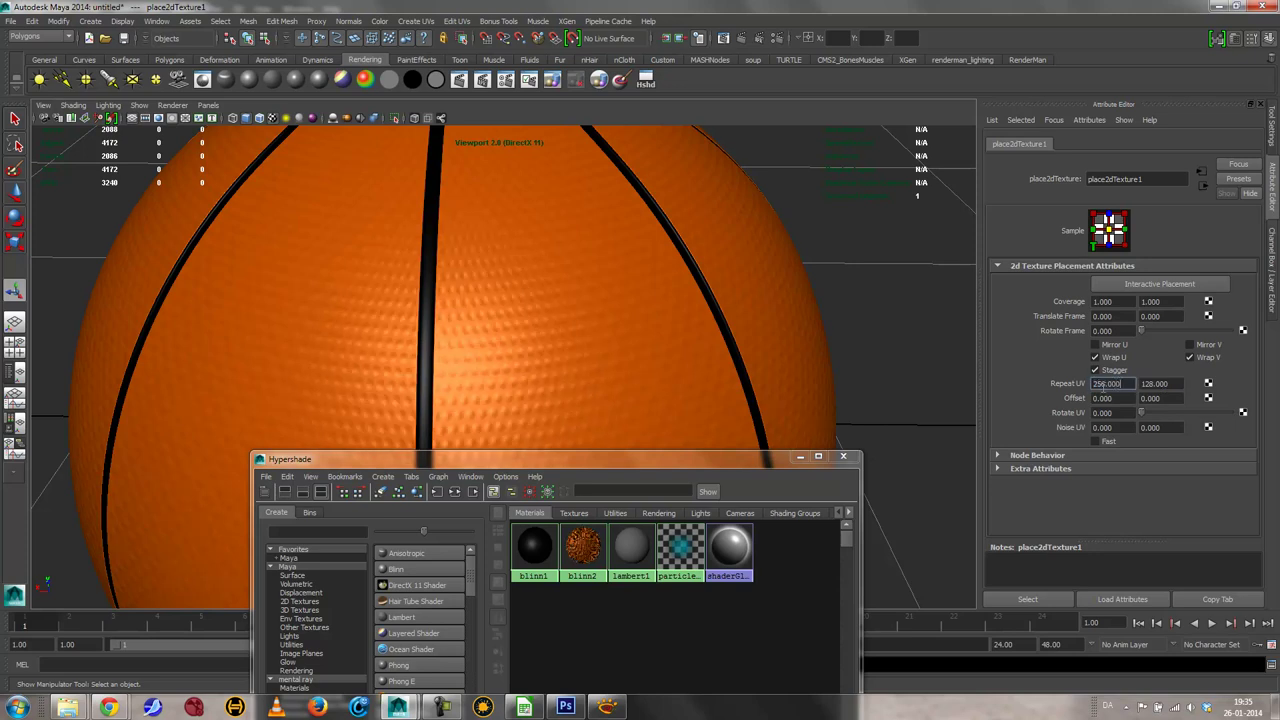
{"action": "left_click", "coordinate": [1121, 384]}
{"action": "type", "text": "192"}
{"action": "key", "text": "Return"}
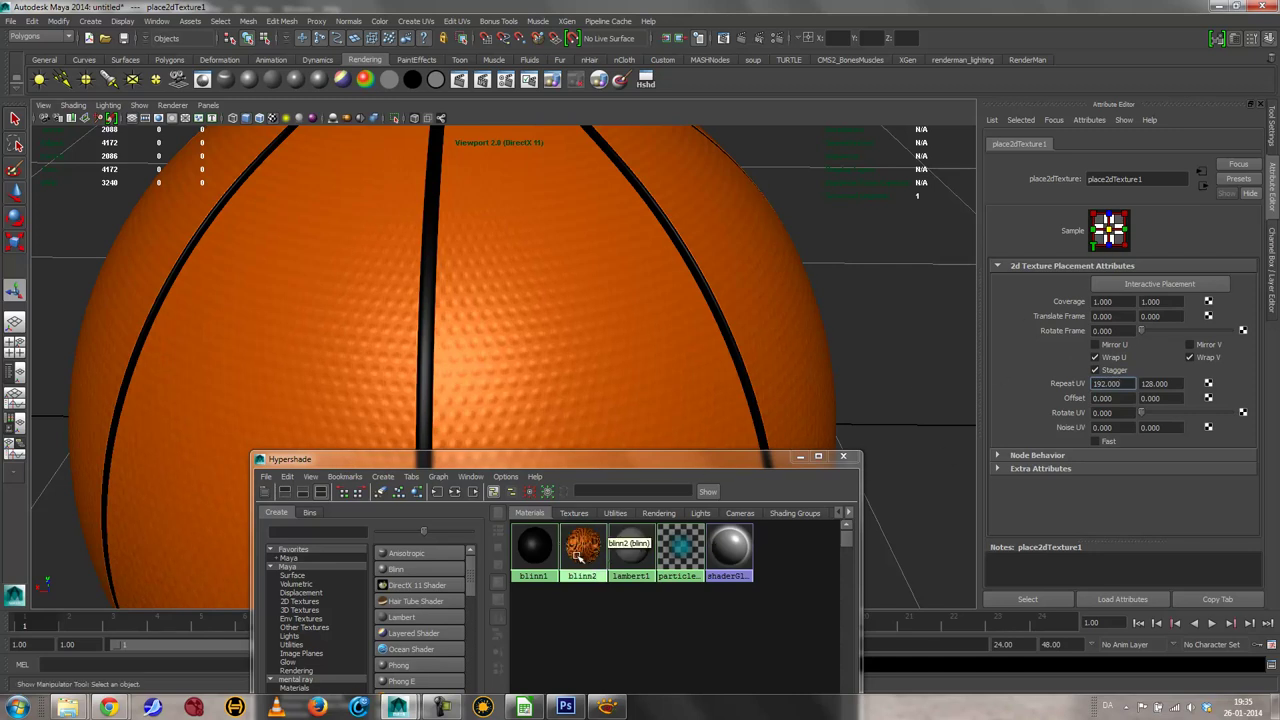
Step: Open ramp1 from the ball's shading network and set its interpolation to Bump
{"action": "left_click_drag", "start_coordinate": [577, 459], "coordinate": [757, 9]}
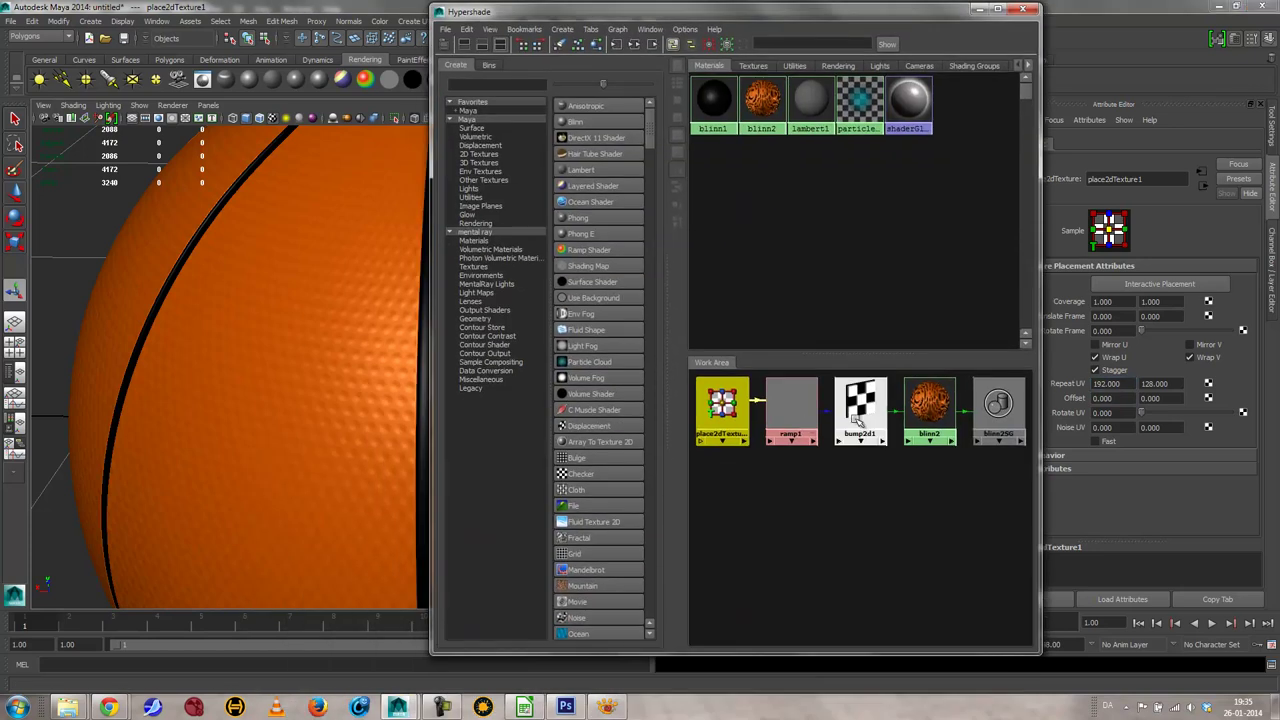
{"action": "left_click", "coordinate": [790, 408]}
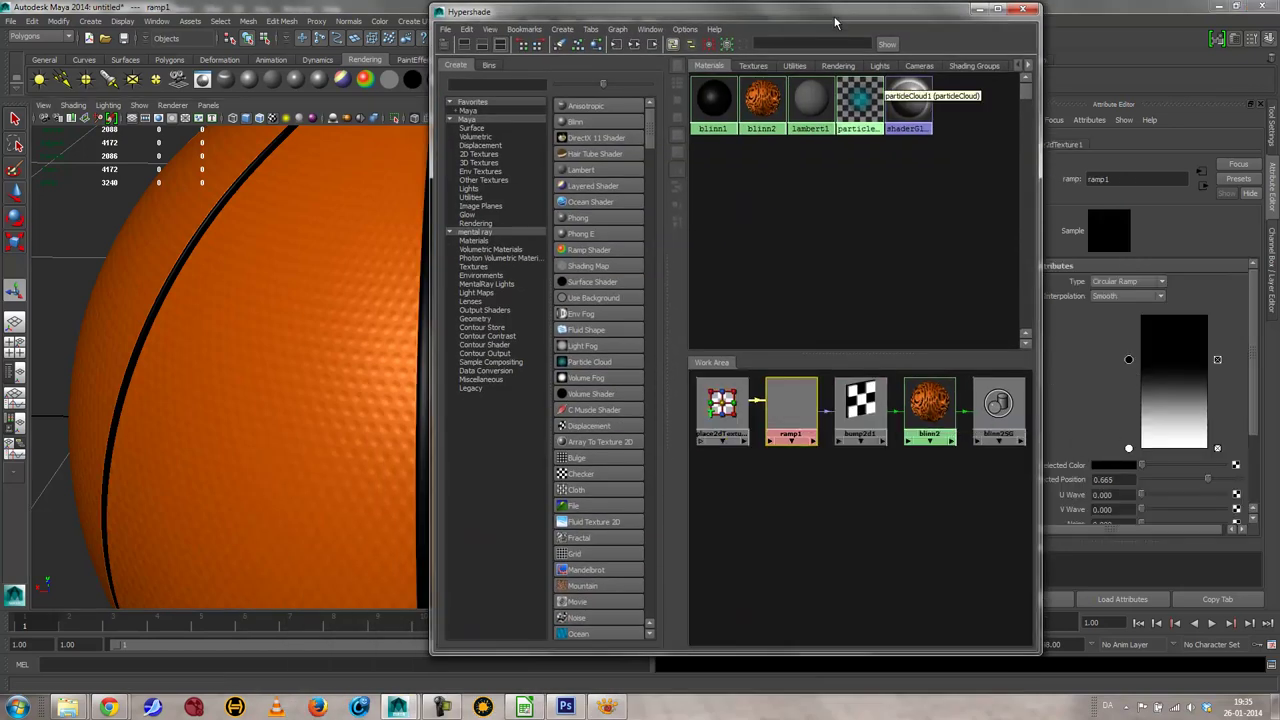
{"action": "left_click_drag", "start_coordinate": [830, 10], "coordinate": [278, 396]}
{"action": "left_click", "coordinate": [1127, 296]}
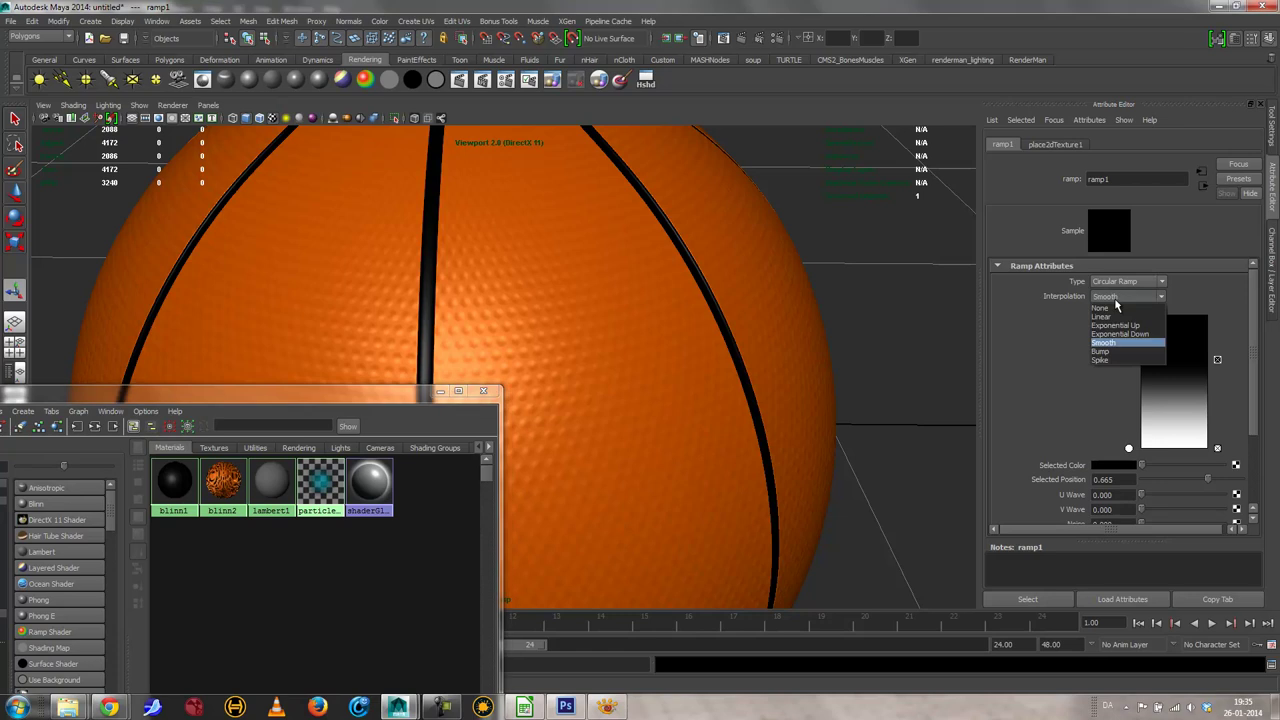
{"action": "left_click", "coordinate": [1118, 357]}
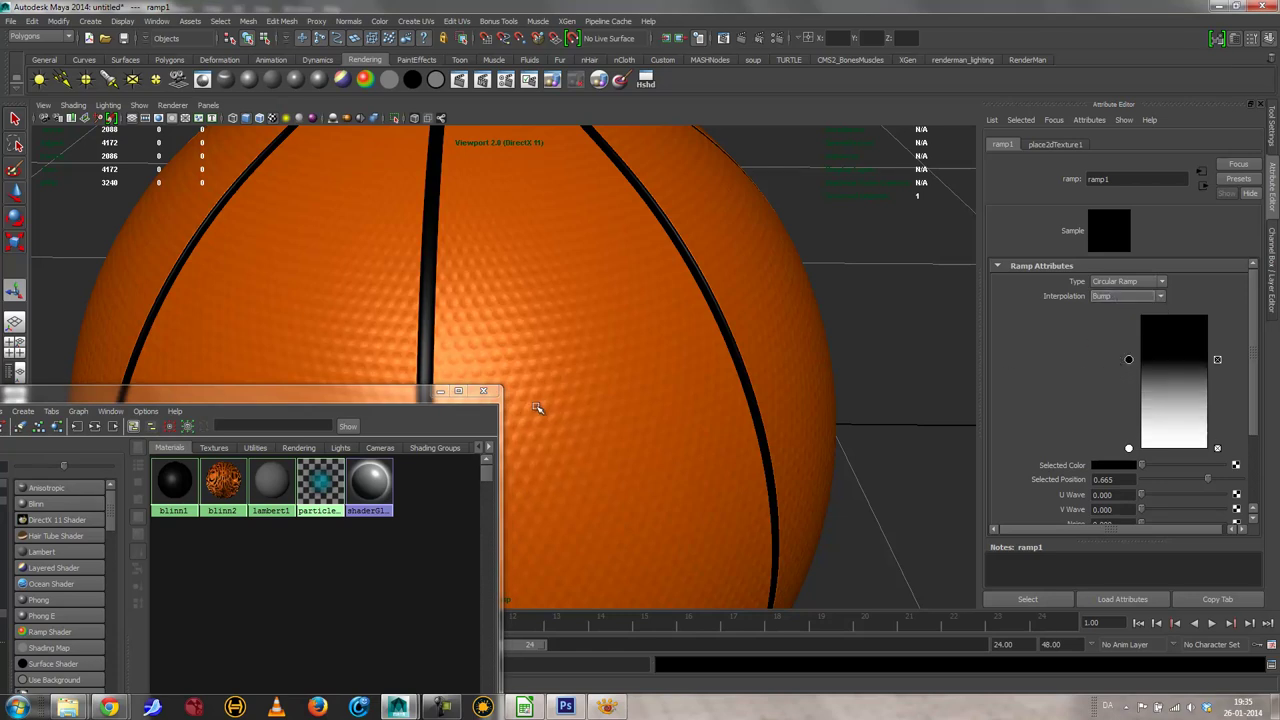
{"action": "right_click_drag", "start_coordinate": [666, 443], "coordinate": [708, 437], "text": "alt"}
{"action": "left_click_drag", "start_coordinate": [708, 437], "coordinate": [746, 437], "text": "alt"}
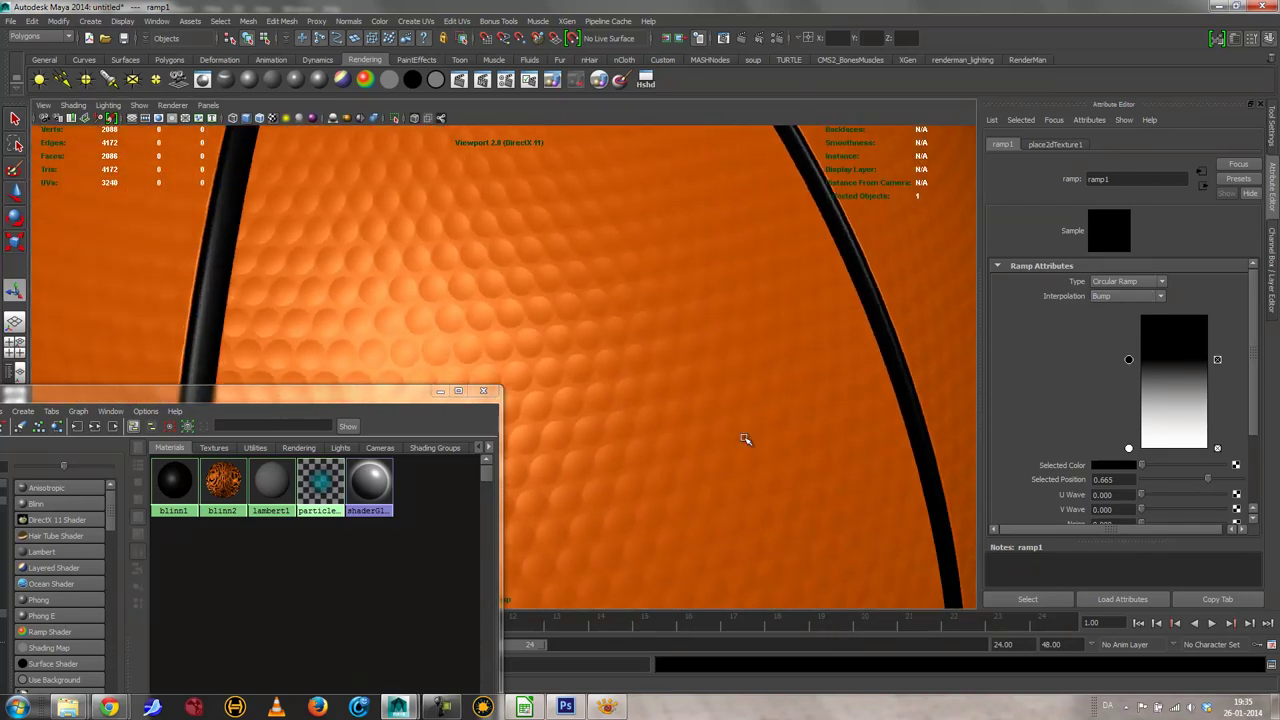
Step: Reposition the ramp's black and white markers, try Exponential Up and Down, then settle on Smooth
{"action": "mouse_move", "coordinate": [1130, 362]}
{"action": "left_mouse_down"}
{"action": "mouse_move", "coordinate": [1131, 490]}
{"action": "mouse_move", "coordinate": [1129, 370]}
{"action": "mouse_move", "coordinate": [1145, 456]}
{"action": "left_mouse_up"}
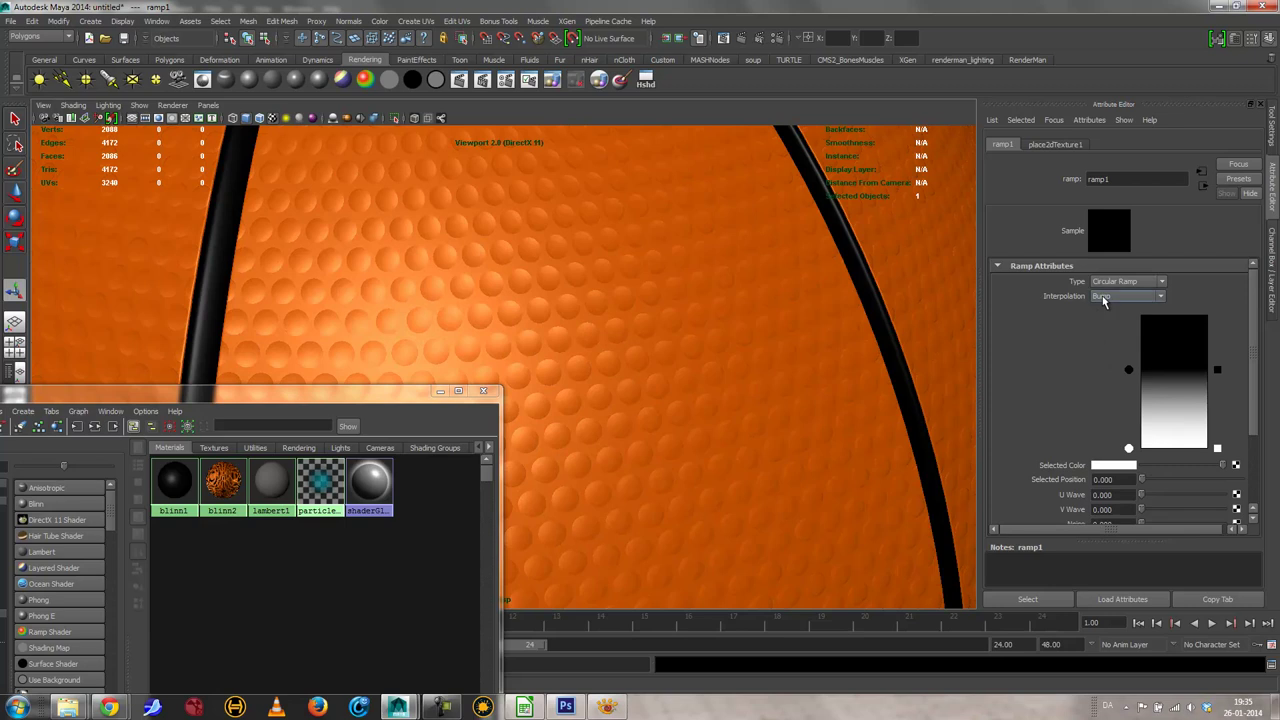
{"action": "left_click", "coordinate": [1110, 296]}
{"action": "left_click", "coordinate": [1120, 327]}
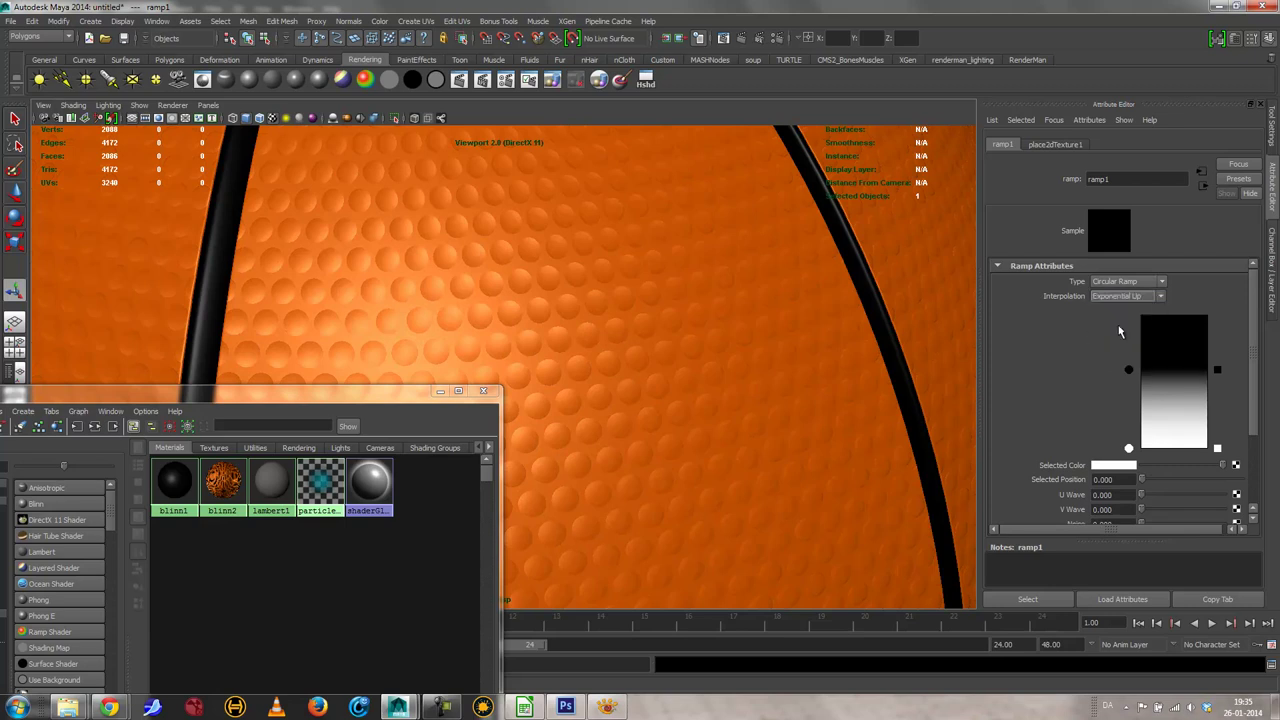
{"action": "left_click", "coordinate": [1110, 297]}
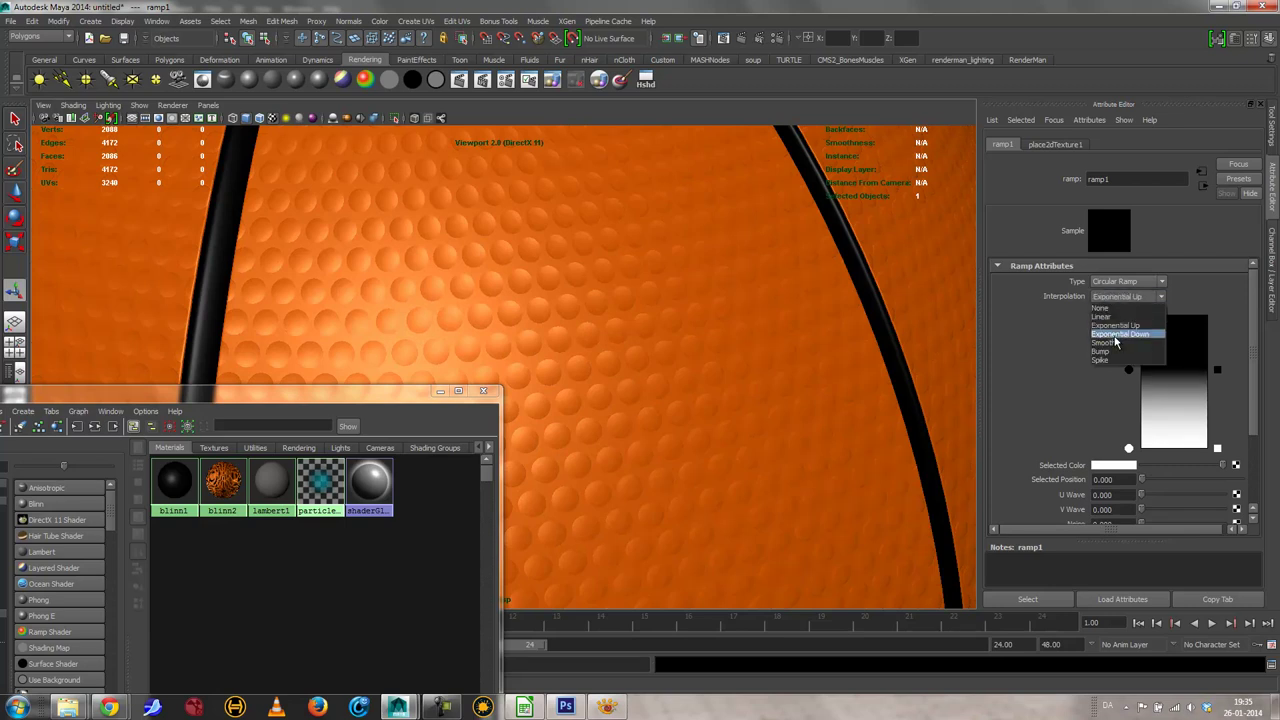
{"action": "left_click", "coordinate": [1114, 340]}
{"action": "left_click", "coordinate": [1112, 298]}
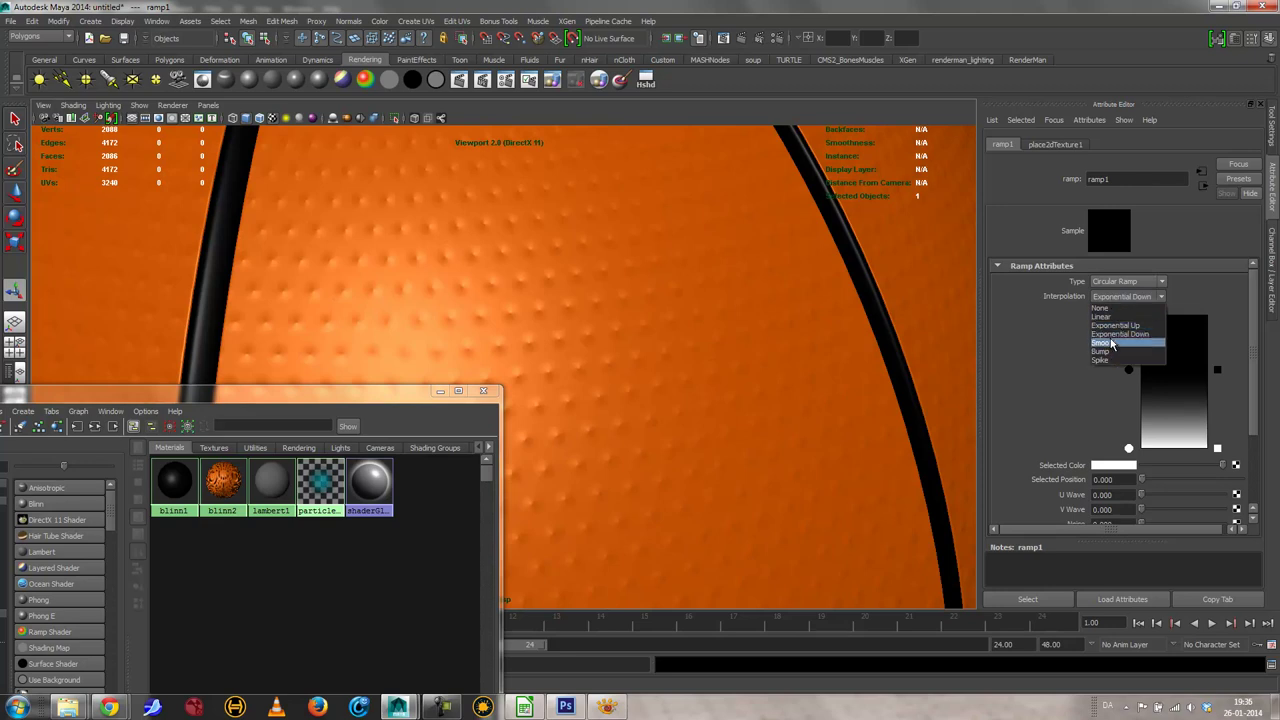
{"action": "left_click", "coordinate": [1106, 342]}
{"action": "left_click_drag", "start_coordinate": [766, 332], "coordinate": [661, 348], "text": "alt"}
{"action": "right_click_drag", "start_coordinate": [661, 348], "coordinate": [594, 323], "text": "alt"}
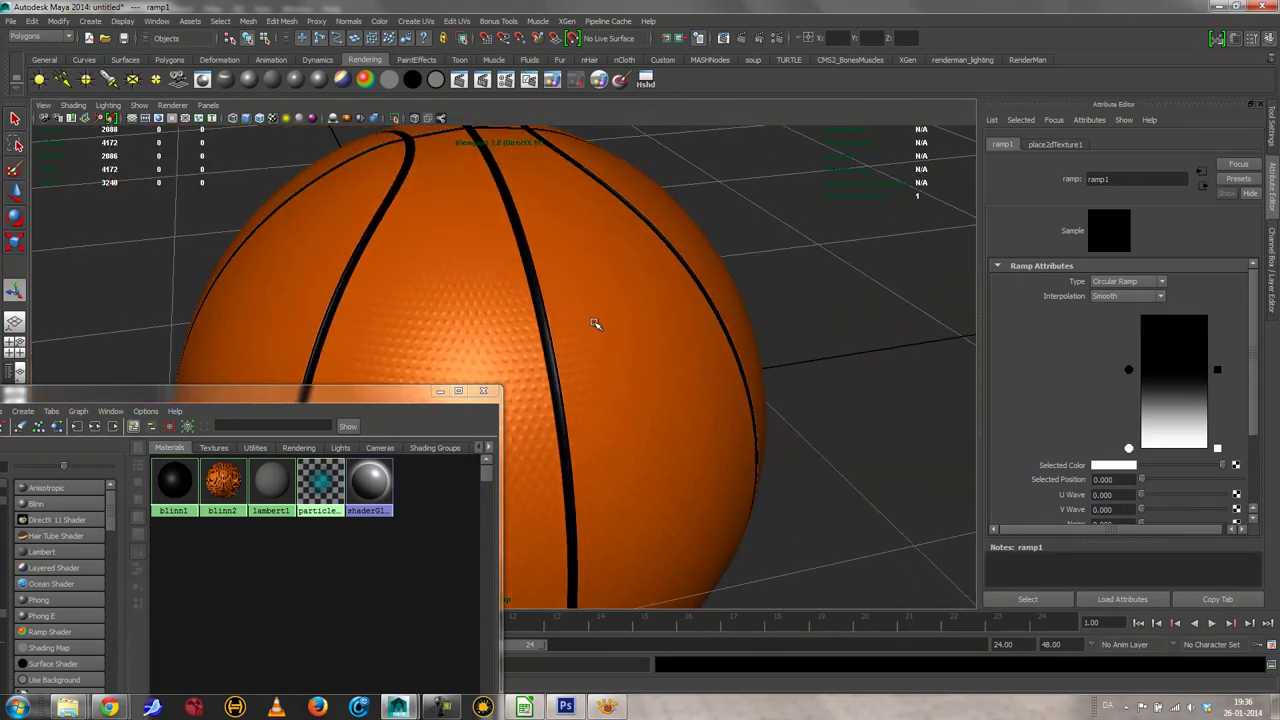
Step: Orbit and dolly around the basketball to inspect its seams and dimples
{"action": "left_click_drag", "start_coordinate": [594, 323], "coordinate": [546, 354], "text": "alt"}
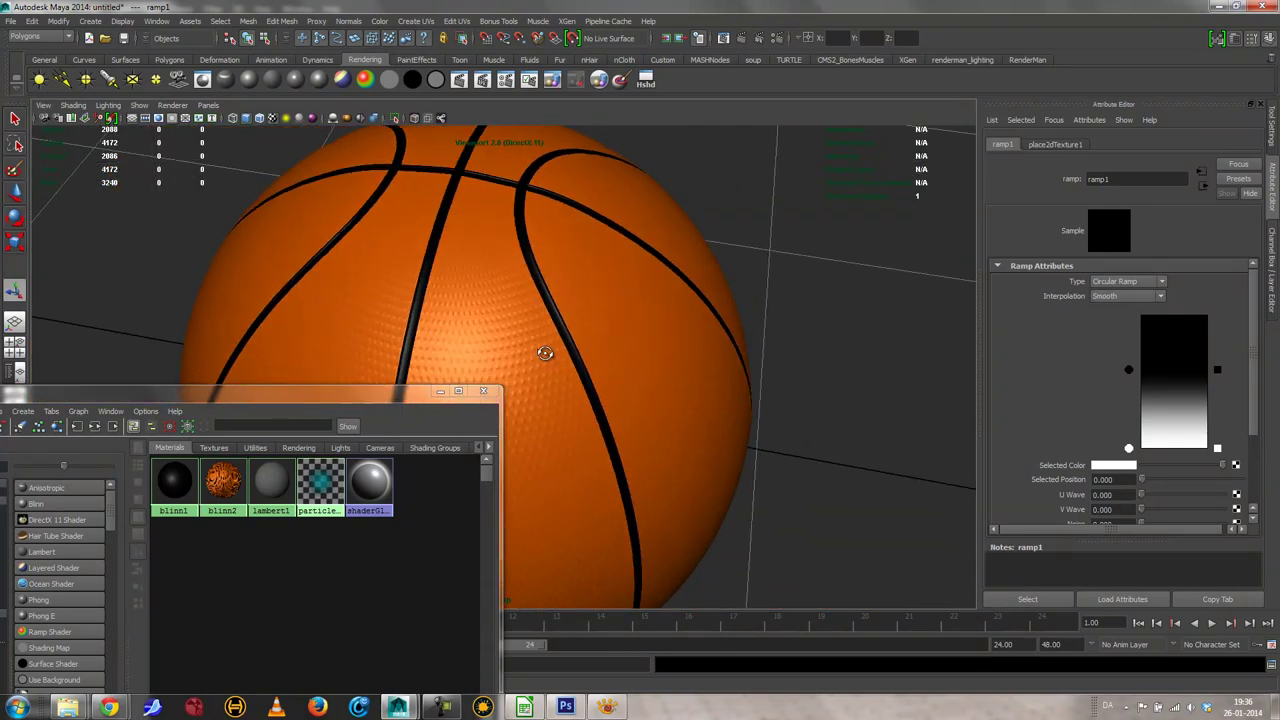
{"action": "right_click_drag", "start_coordinate": [492, 232], "coordinate": [660, 380], "text": "alt"}
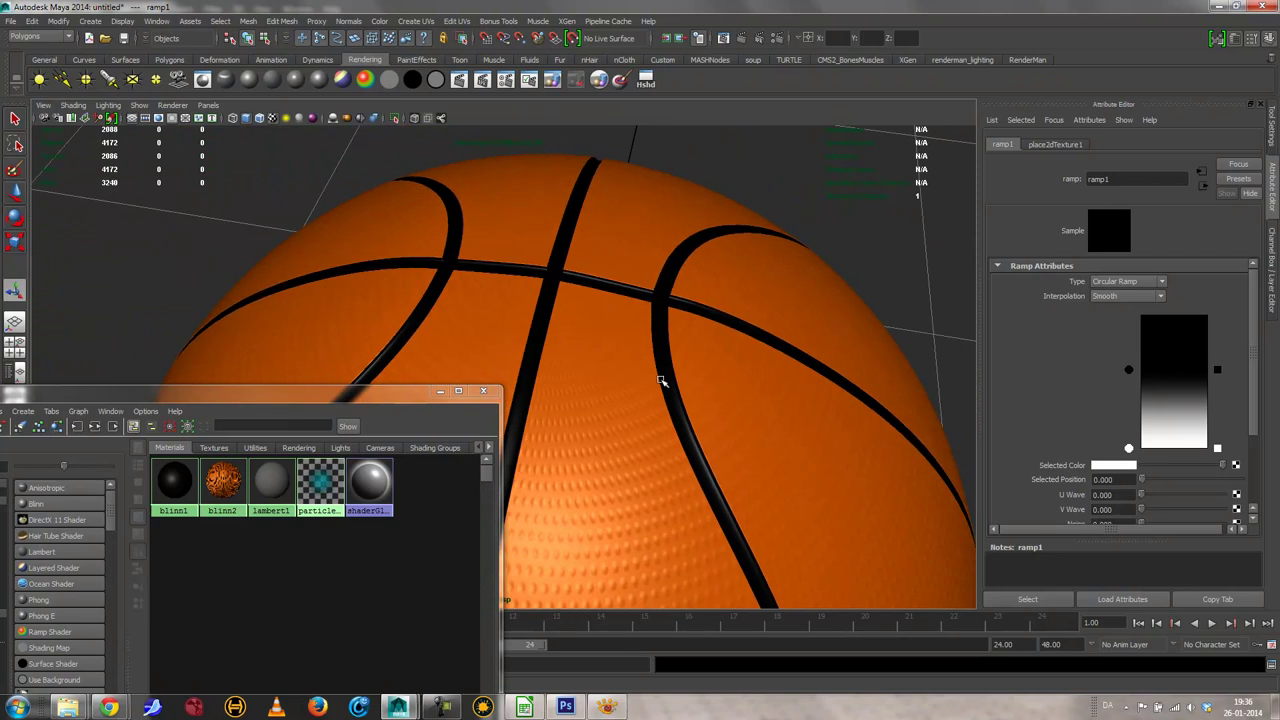
{"action": "right_click_drag", "start_coordinate": [546, 326], "coordinate": [689, 366], "text": "alt"}
{"action": "left_click_drag", "start_coordinate": [731, 400], "coordinate": [475, 349], "text": "alt"}
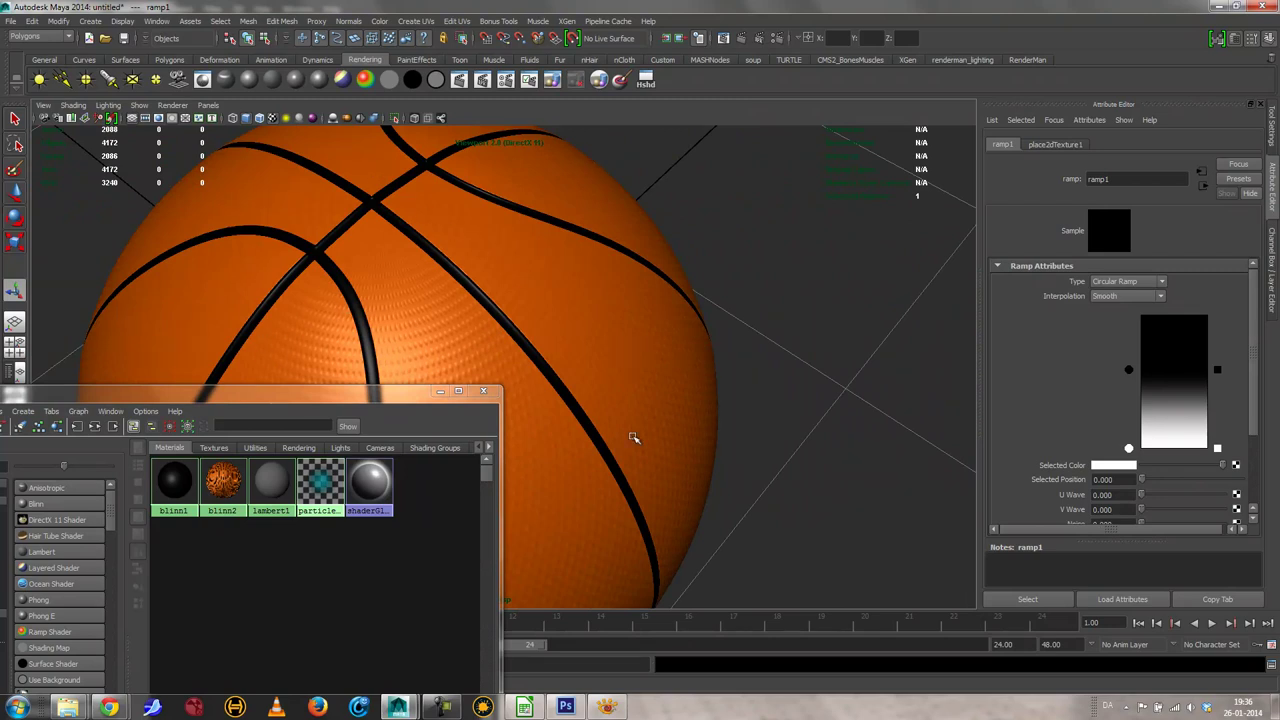
Step: Close the Hypershade and view the whole ball on the grid from above and the side
{"action": "left_click", "coordinate": [483, 390]}
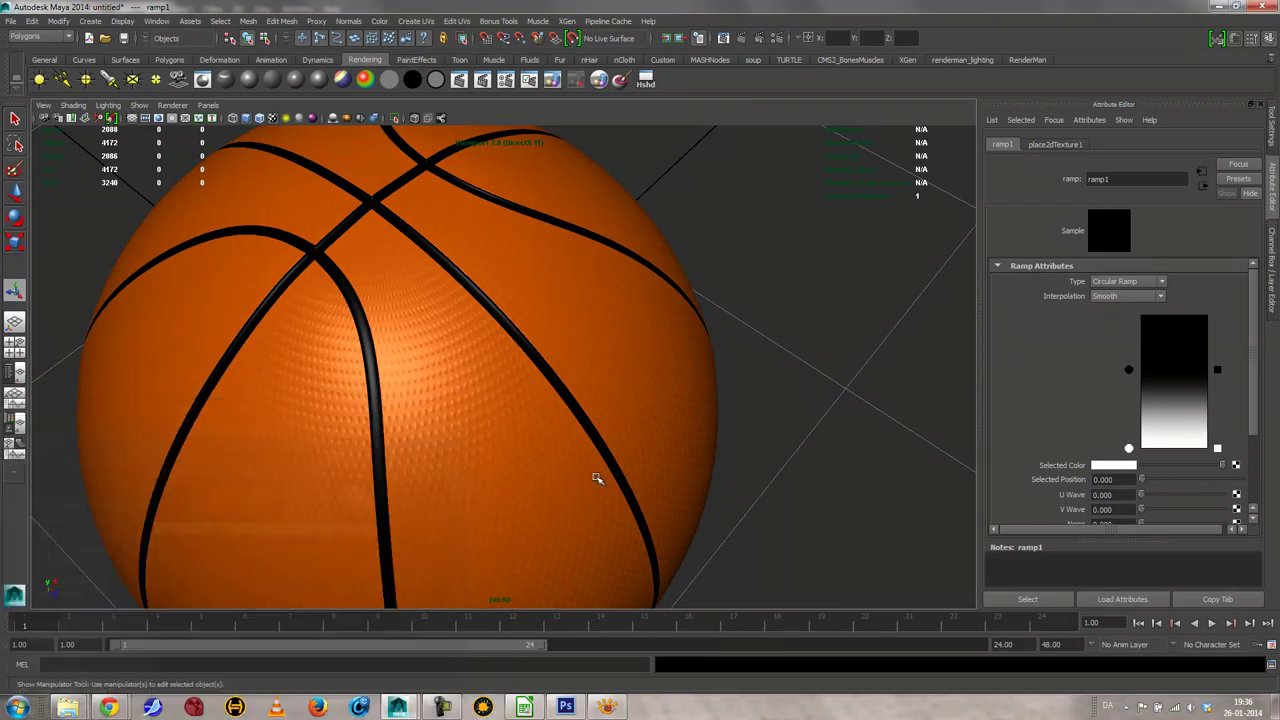
{"action": "scroll", "coordinate": [518, 472], "scroll_direction": "down", "scroll_amount": 5}
{"action": "left_click_drag", "start_coordinate": [820, 471], "coordinate": [569, 483], "text": "alt"}
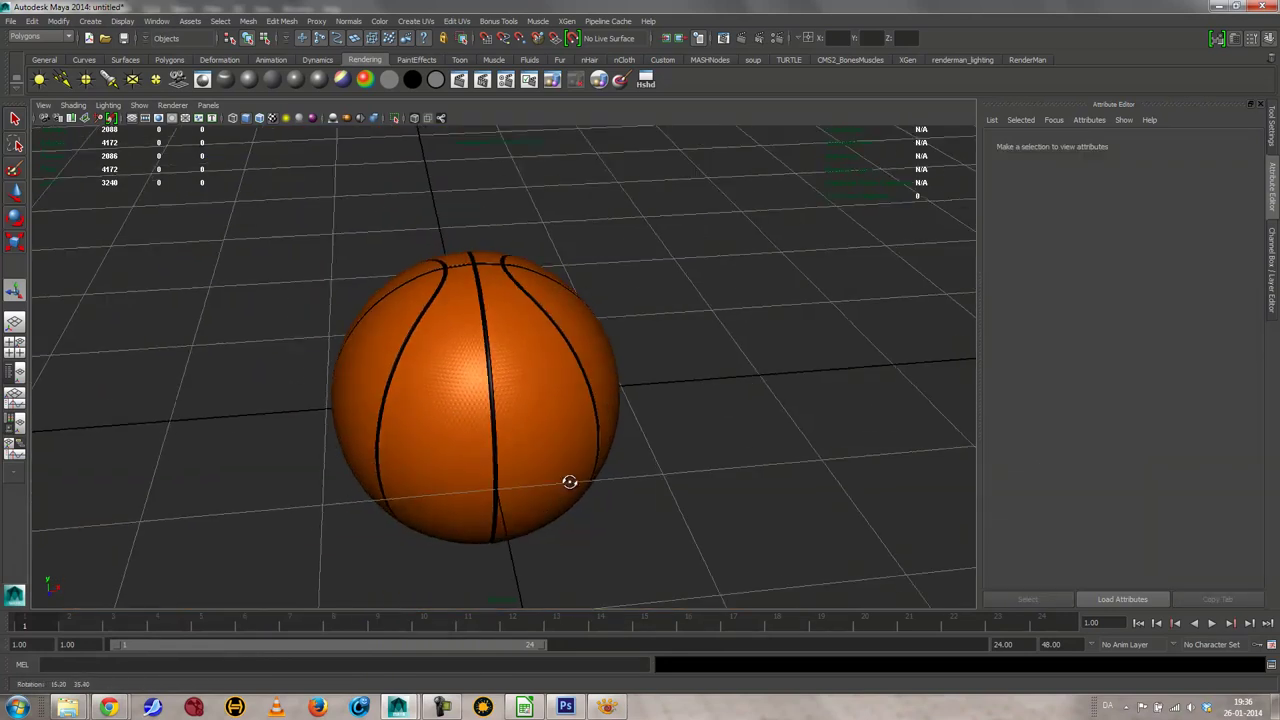
{"action": "right_click_drag", "start_coordinate": [569, 483], "coordinate": [628, 457], "text": "alt"}
{"action": "left_click_drag", "start_coordinate": [628, 457], "coordinate": [571, 329], "text": "alt"}
{"action": "left_click", "coordinate": [219, 21]}
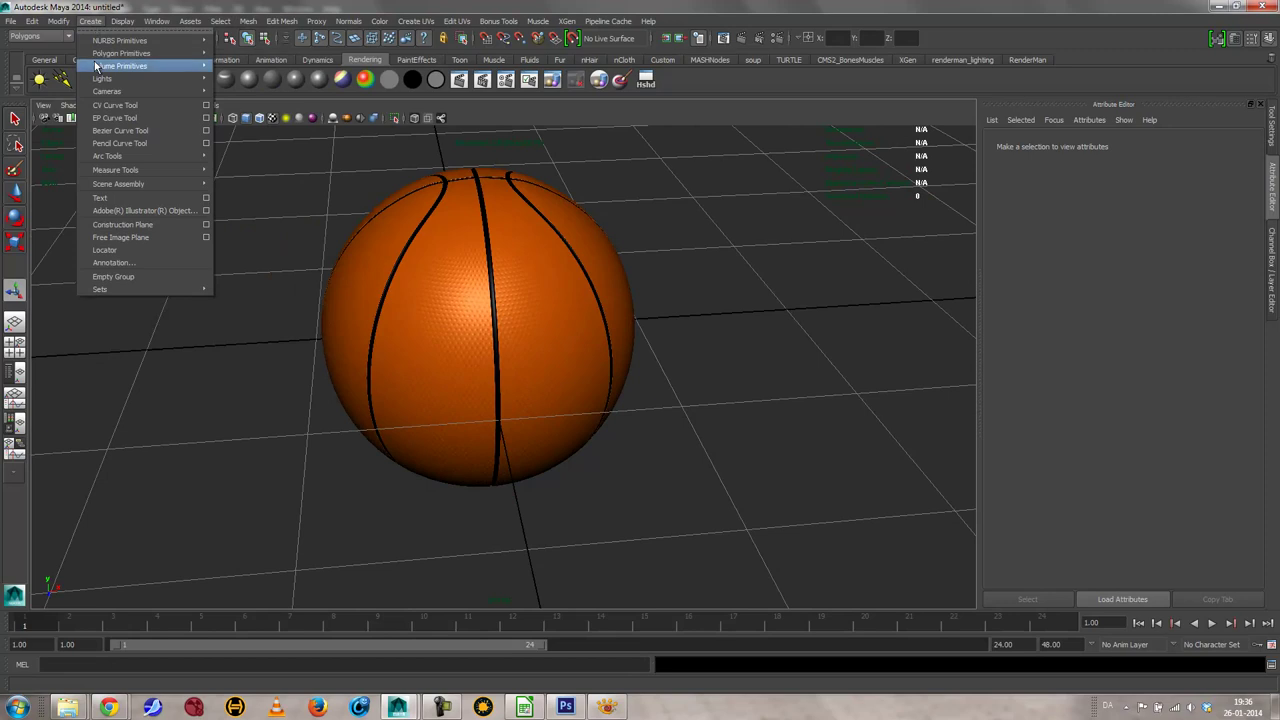
Step: Create a polygon plane and move it down beneath the basketball as a ground
{"action": "mouse_move", "coordinate": [100, 57]}
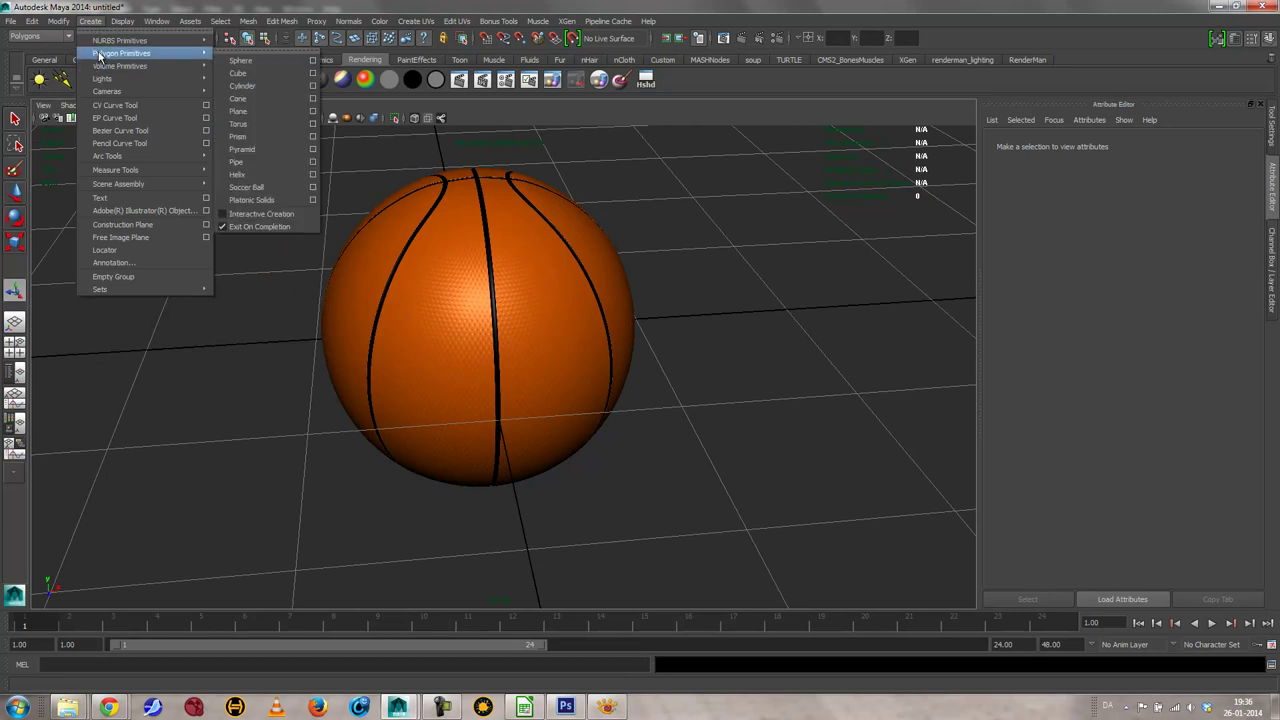
{"action": "left_click", "coordinate": [249, 110]}
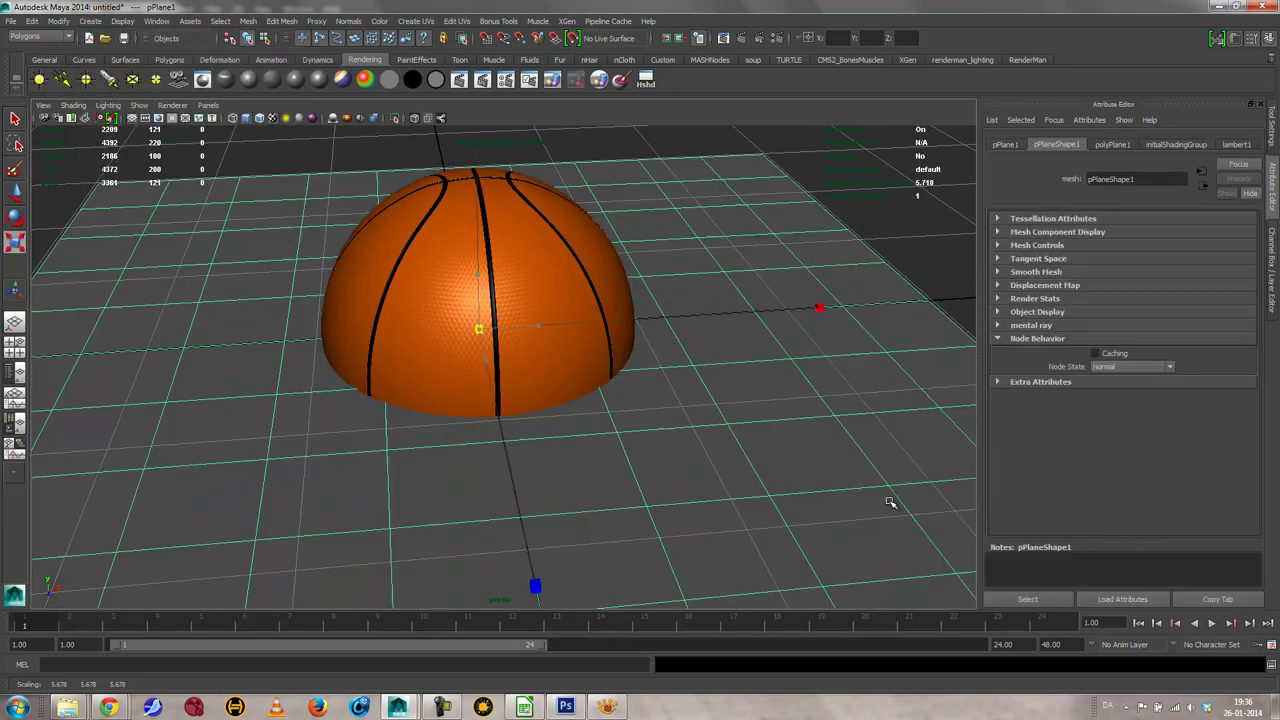
{"action": "key", "text": "w"}
{"action": "left_click_drag", "start_coordinate": [480, 305], "coordinate": [483, 500]}
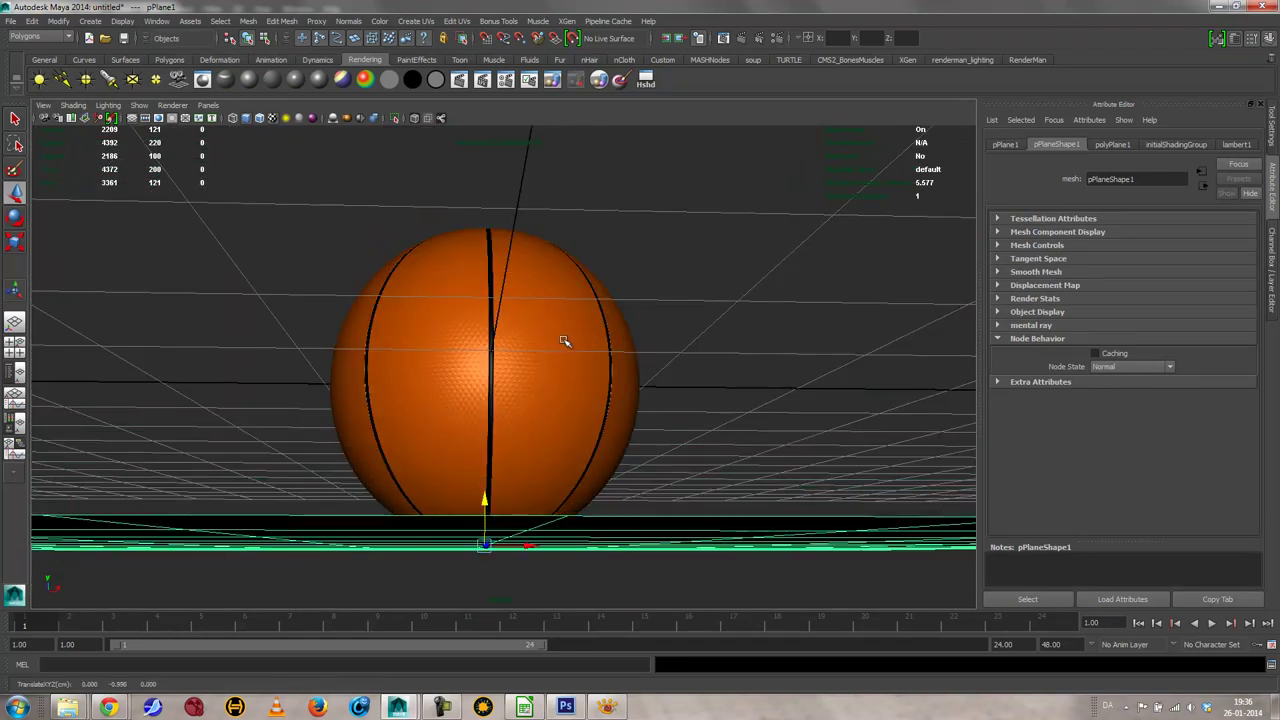
{"action": "left_click_drag", "start_coordinate": [563, 340], "coordinate": [557, 394], "text": "alt"}
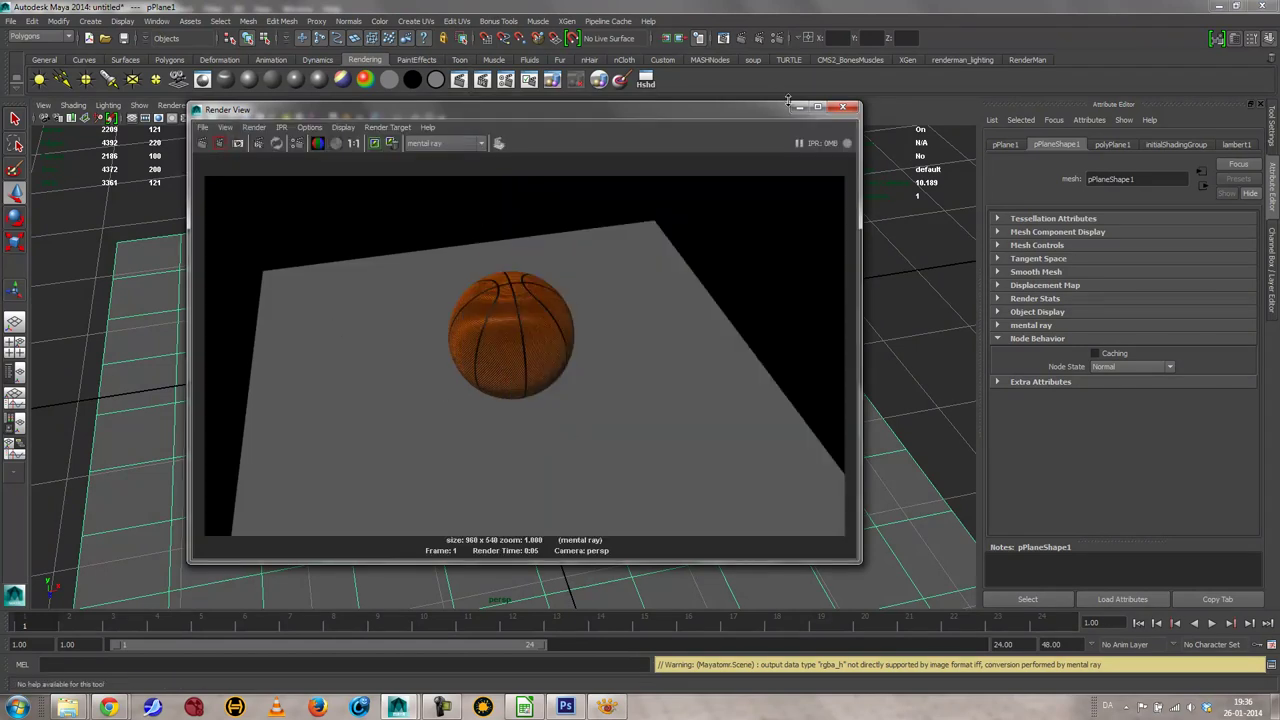
Step: Re-render the basketball on the grey ground plane and check polyPlane1's construction settings
{"action": "left_click_drag", "start_coordinate": [622, 118], "coordinate": [491, 465]}
{"action": "scroll", "coordinate": [617, 351], "scroll_direction": "up", "scroll_amount": 5}
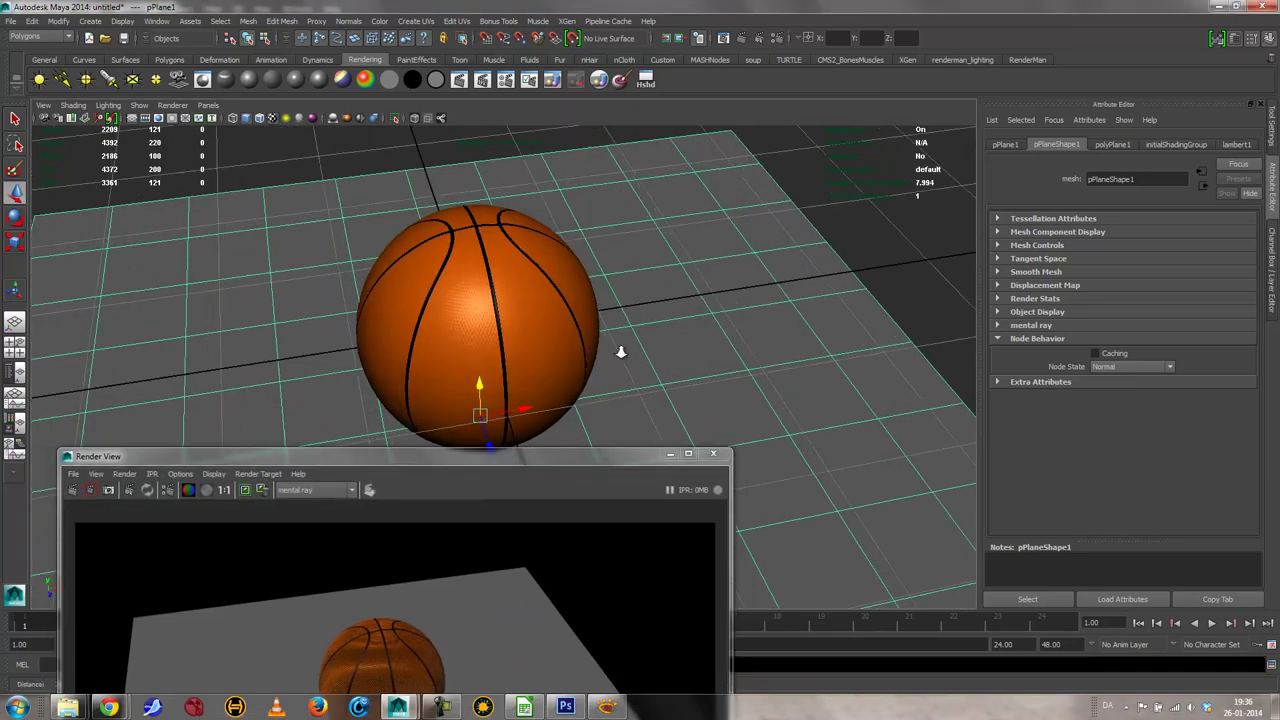
{"action": "left_click_drag", "start_coordinate": [416, 450], "coordinate": [431, 289]}
{"action": "left_click", "coordinate": [177, 160]}
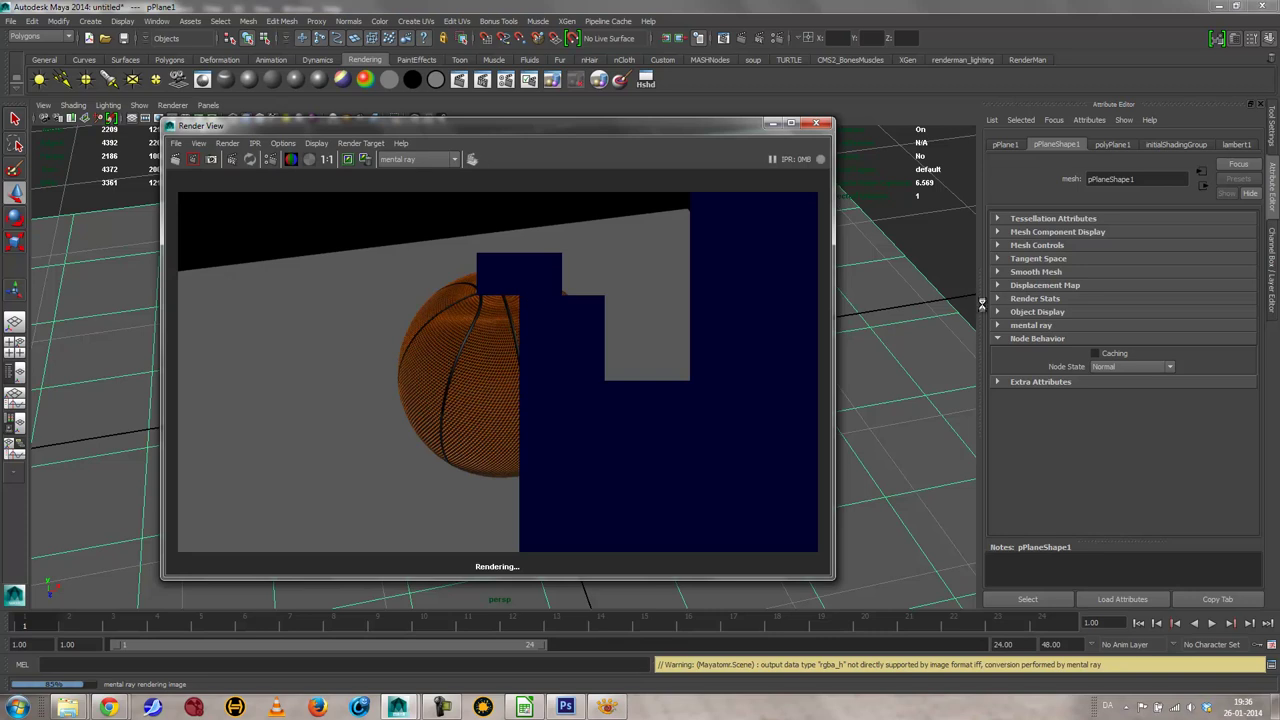
{"action": "left_click", "coordinate": [1123, 146]}
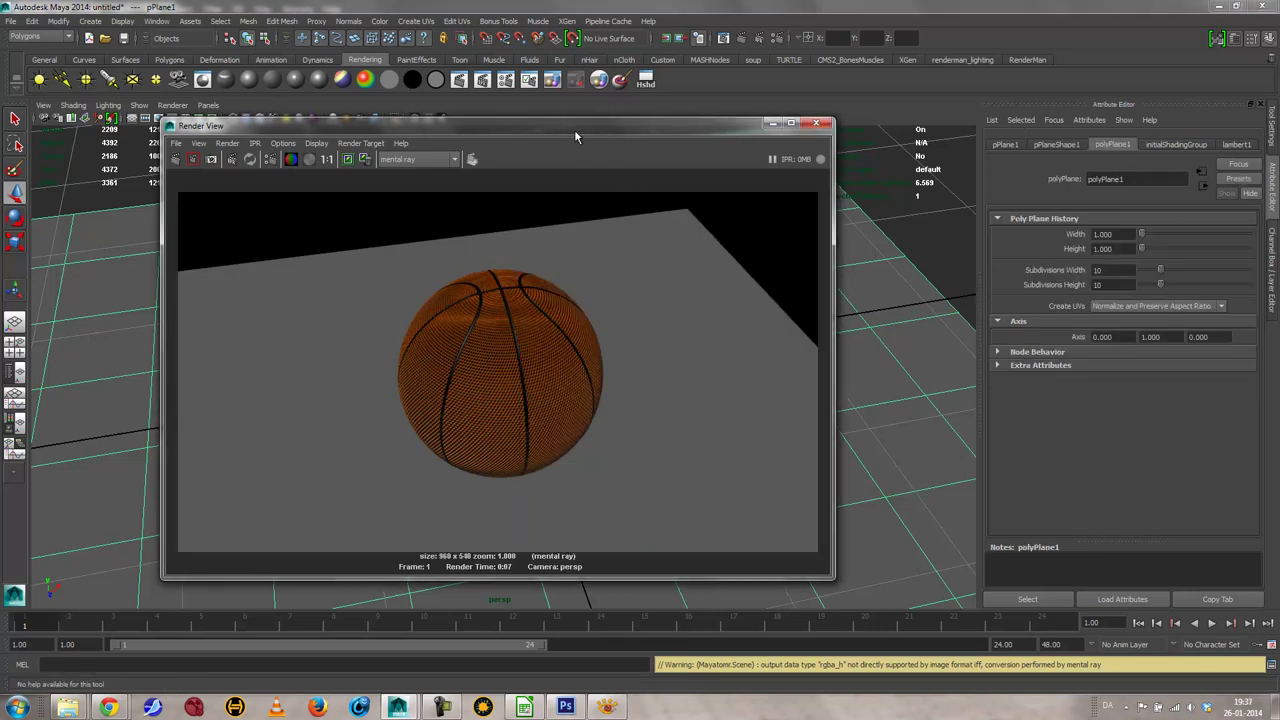
{"action": "left_click_drag", "start_coordinate": [574, 129], "coordinate": [527, 412]}
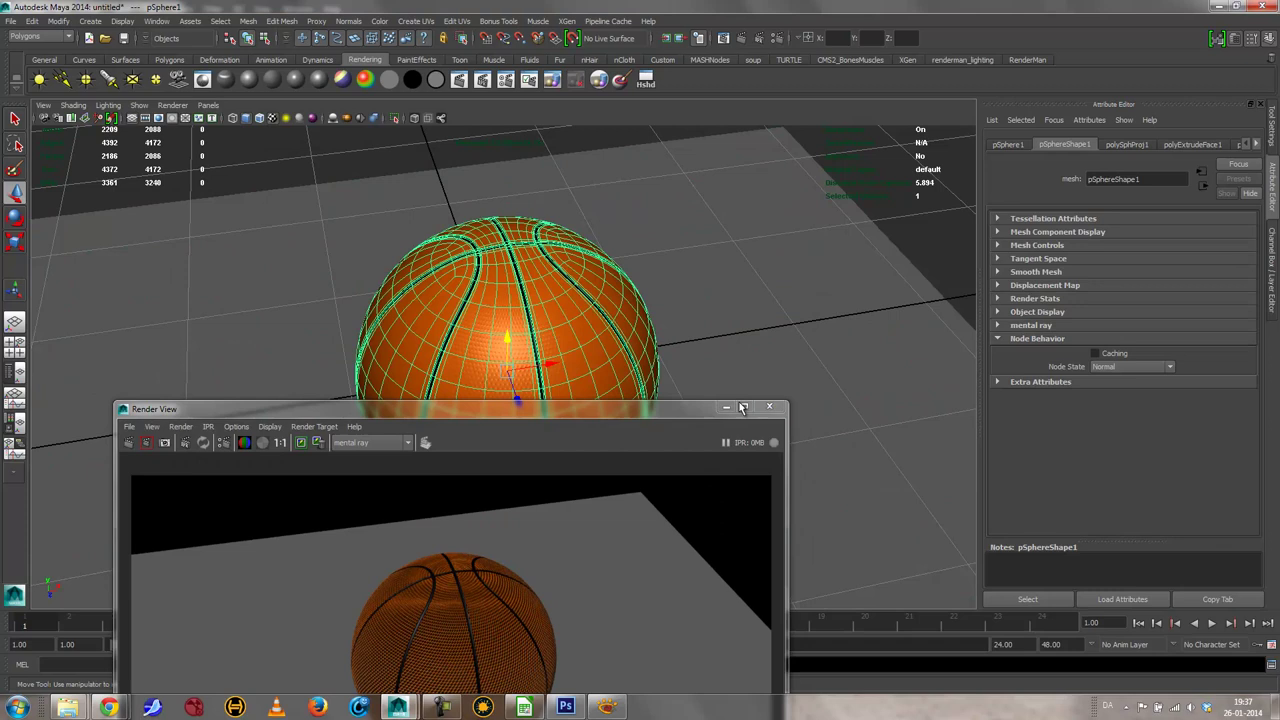
Step: Follow the blinn2 material's bump map through ramp1 to the bump2d1 node
{"action": "left_click", "coordinate": [1258, 144]}
{"action": "left_click", "coordinate": [1258, 144]}
{"action": "left_click", "coordinate": [1258, 144]}
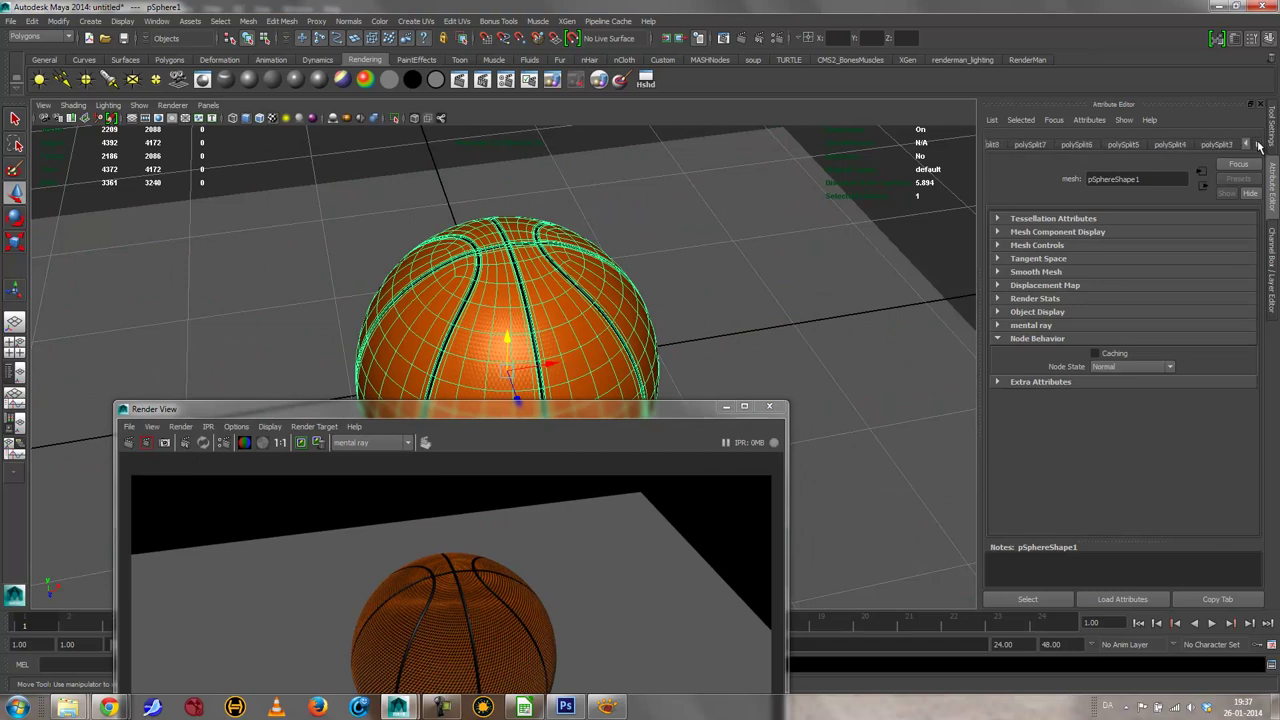
{"action": "left_click", "coordinate": [1258, 144]}
{"action": "left_click", "coordinate": [1258, 144]}
{"action": "left_click", "coordinate": [1180, 145]}
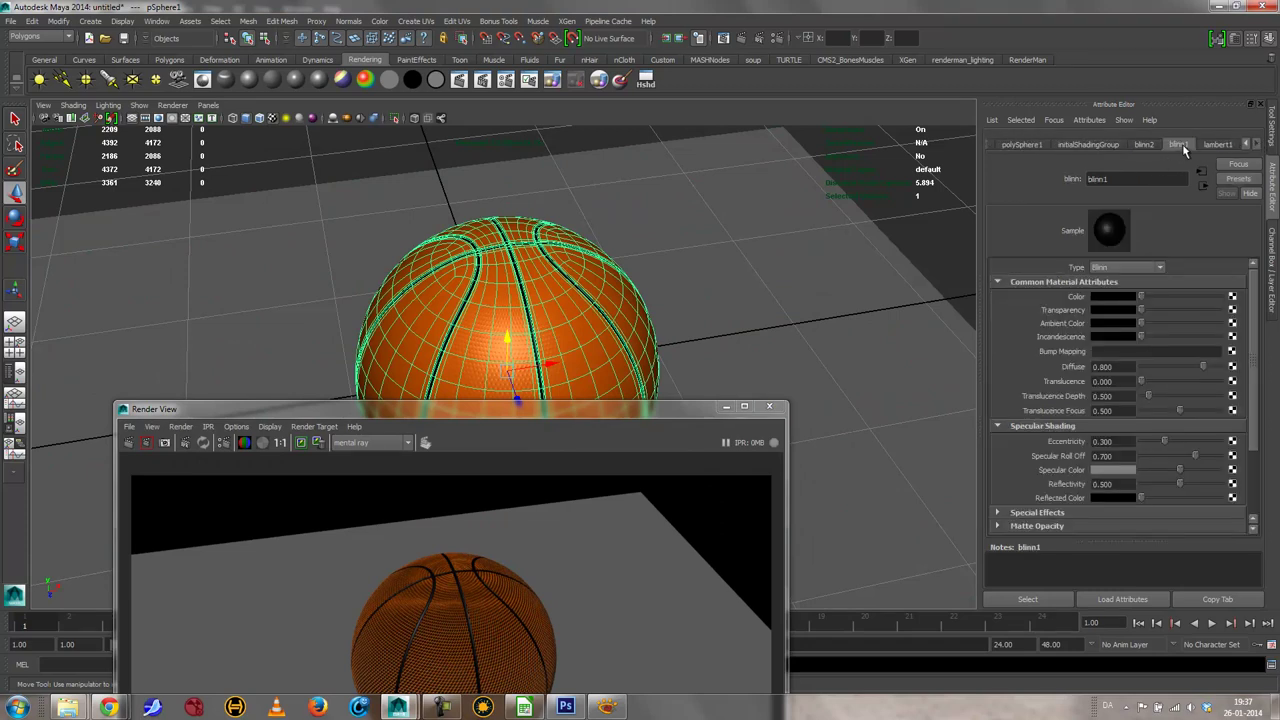
{"action": "left_click", "coordinate": [1144, 145]}
{"action": "left_click", "coordinate": [1232, 351]}
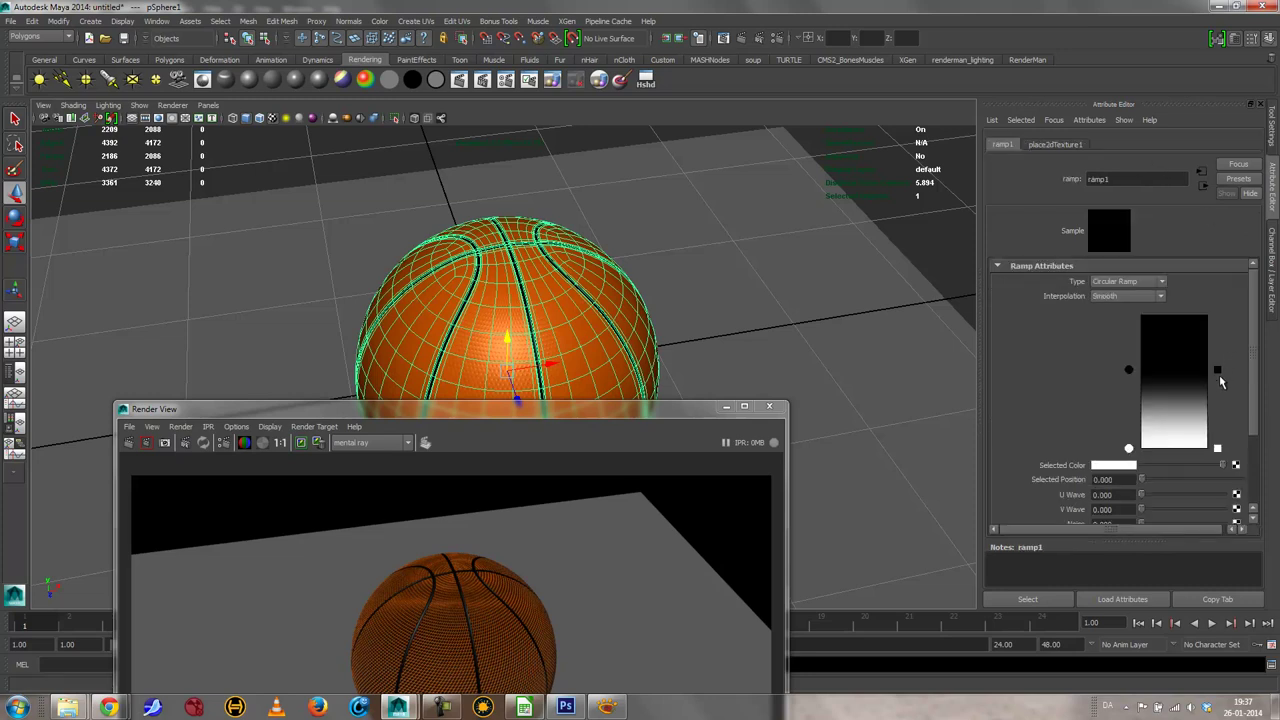
{"action": "left_click", "coordinate": [1203, 187]}
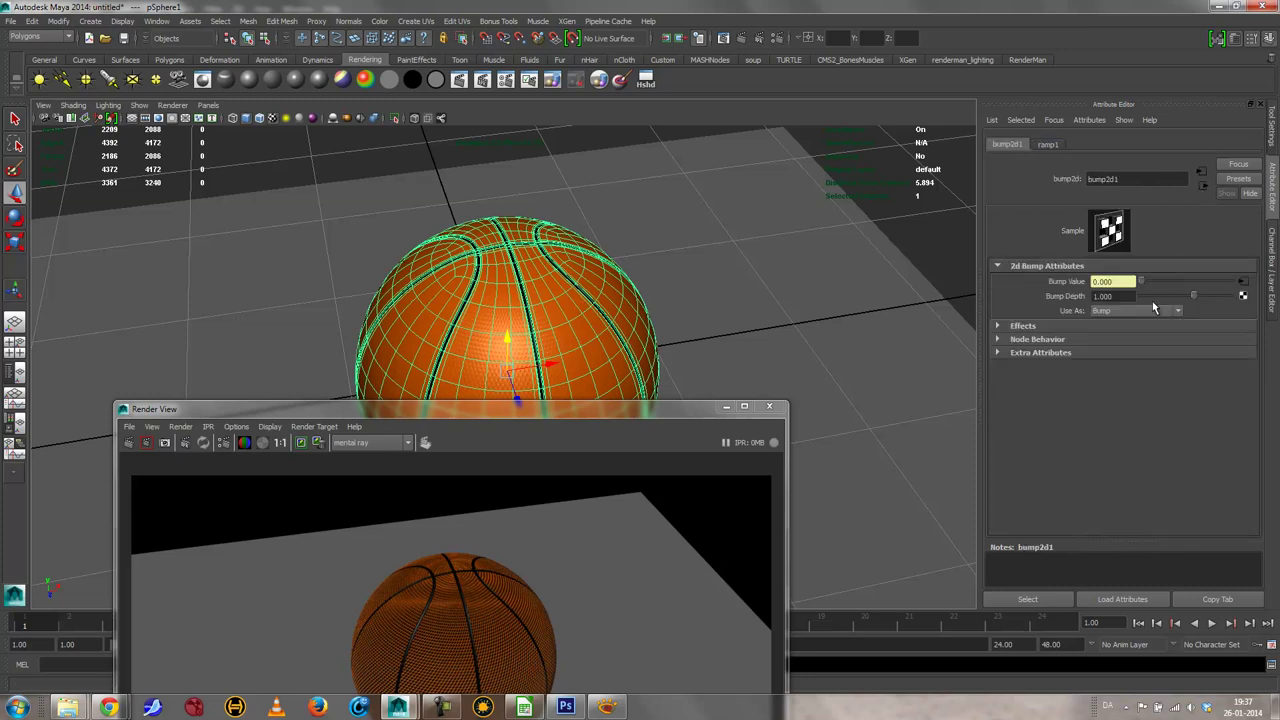
Step: Set Bump Depth to 0.1, then 0.05, region-rendering the ball after each
{"action": "type", "text": "1"}
{"action": "key", "text": "Return"}
{"action": "left_click_drag", "start_coordinate": [464, 413], "coordinate": [585, 124]}
{"action": "left_click_drag", "start_coordinate": [452, 250], "coordinate": [679, 461]}
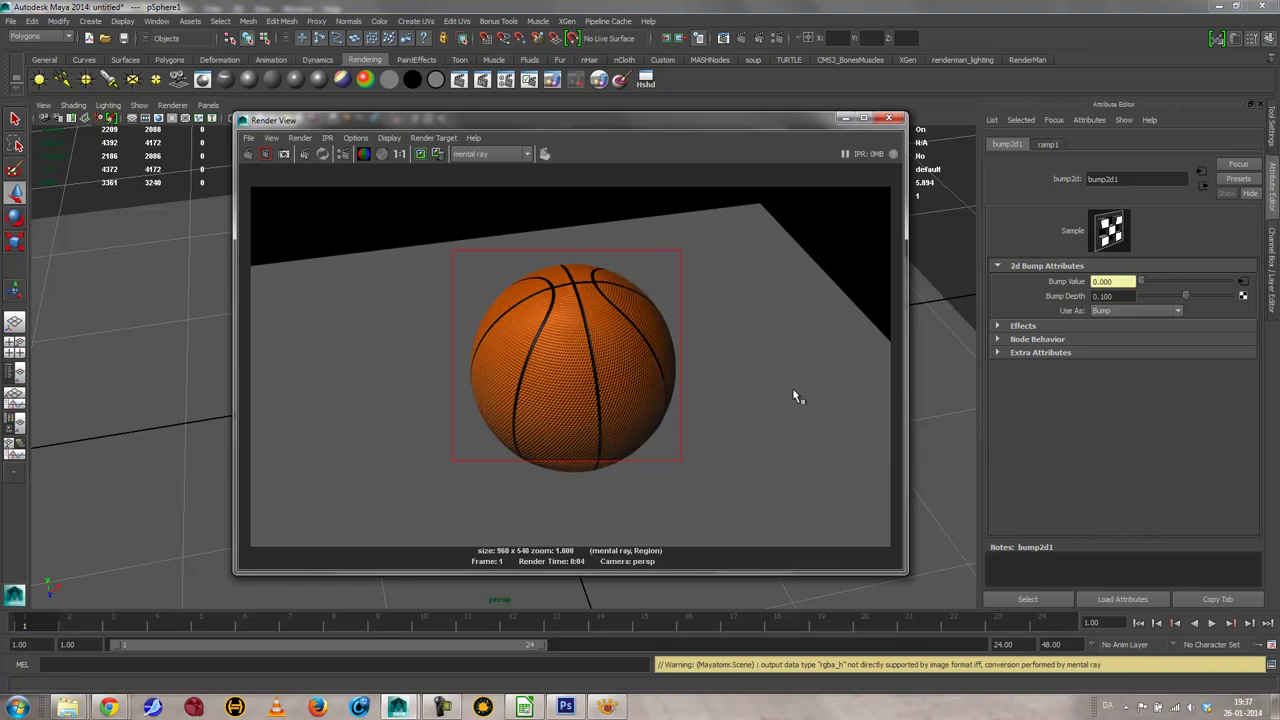
{"action": "left_click", "coordinate": [1121, 297]}
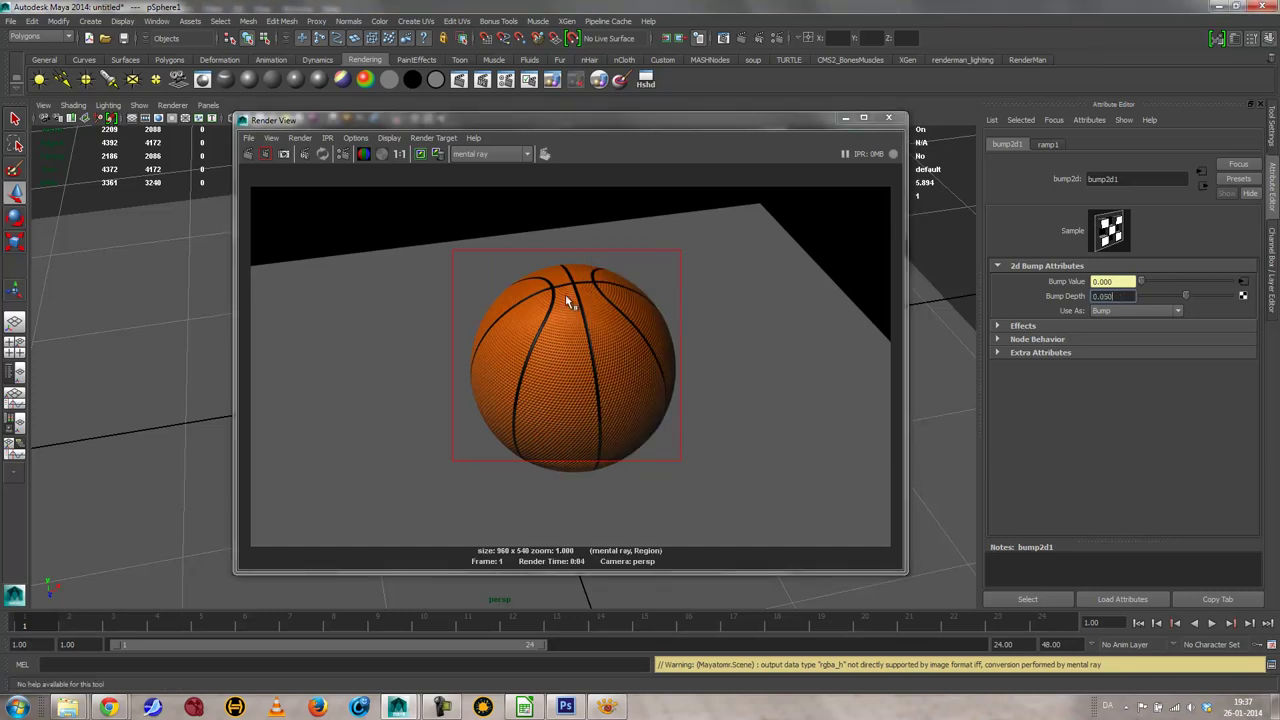
{"action": "left_click_drag", "start_coordinate": [462, 250], "coordinate": [721, 527]}
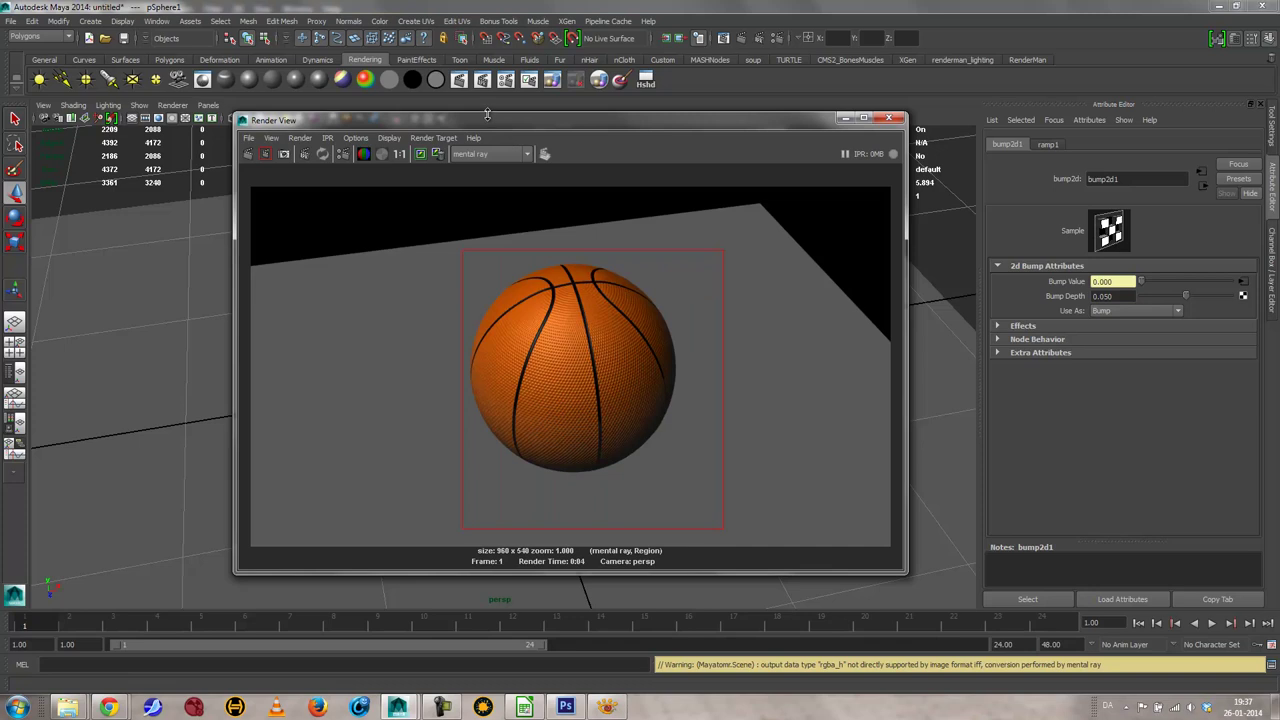
Step: Move the camera close to the ball's surface and re-render the close-up in mental ray
{"action": "left_click_drag", "start_coordinate": [470, 121], "coordinate": [57, 246]}
{"action": "scroll", "coordinate": [546, 349], "scroll_direction": "up", "scroll_amount": 10}
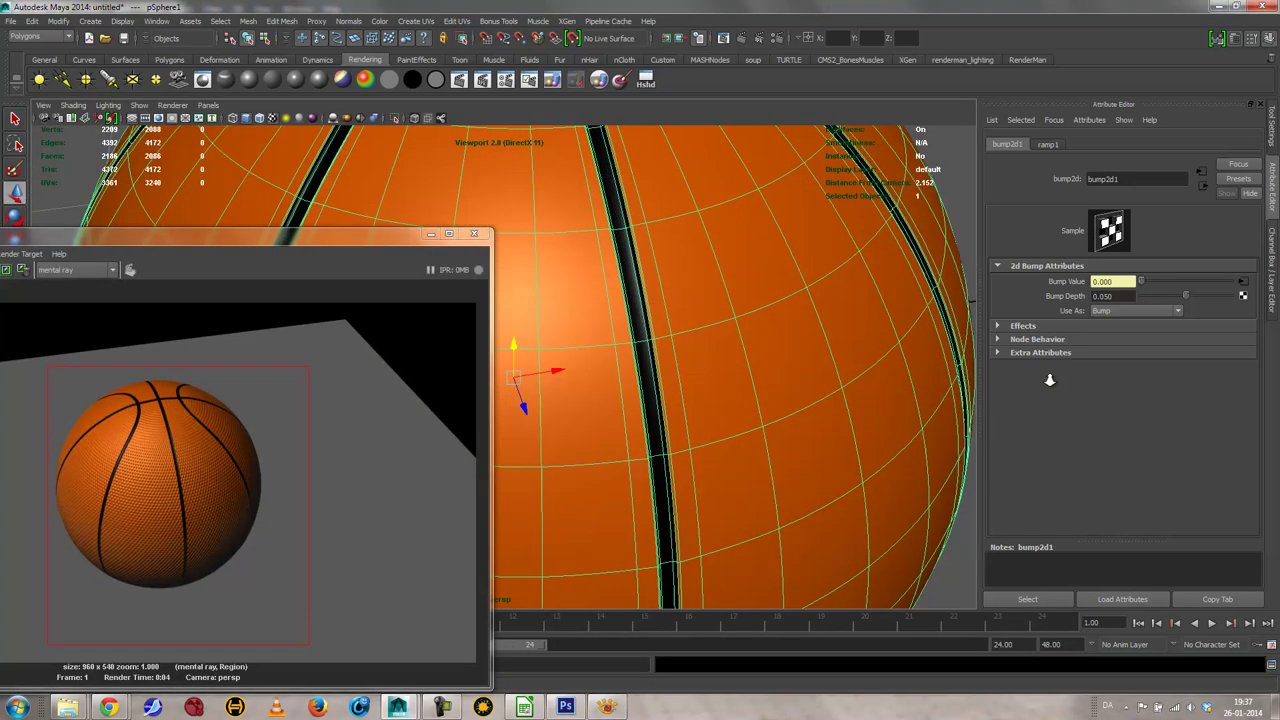
{"action": "left_click_drag", "start_coordinate": [729, 344], "coordinate": [732, 544], "text": "alt"}
{"action": "left_click_drag", "start_coordinate": [586, 326], "coordinate": [771, 349], "text": "alt"}
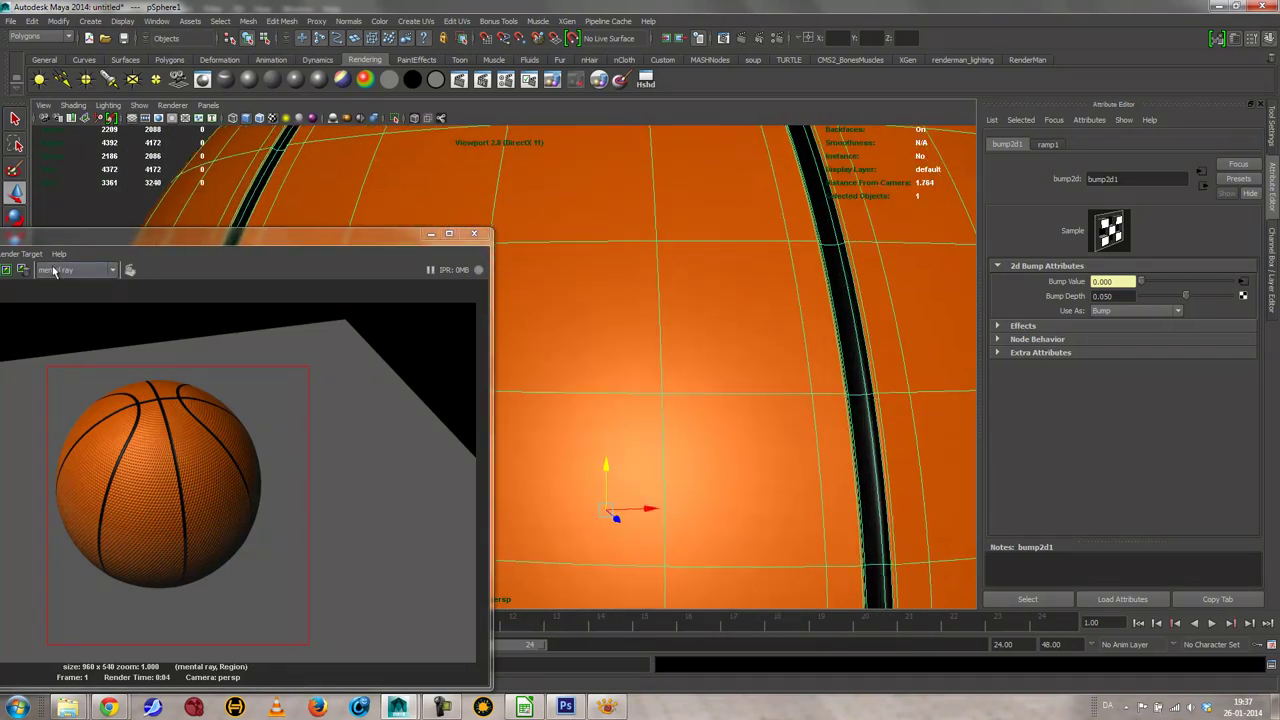
{"action": "left_click_drag", "start_coordinate": [62, 238], "coordinate": [422, 195]}
{"action": "left_click", "coordinate": [194, 225]}
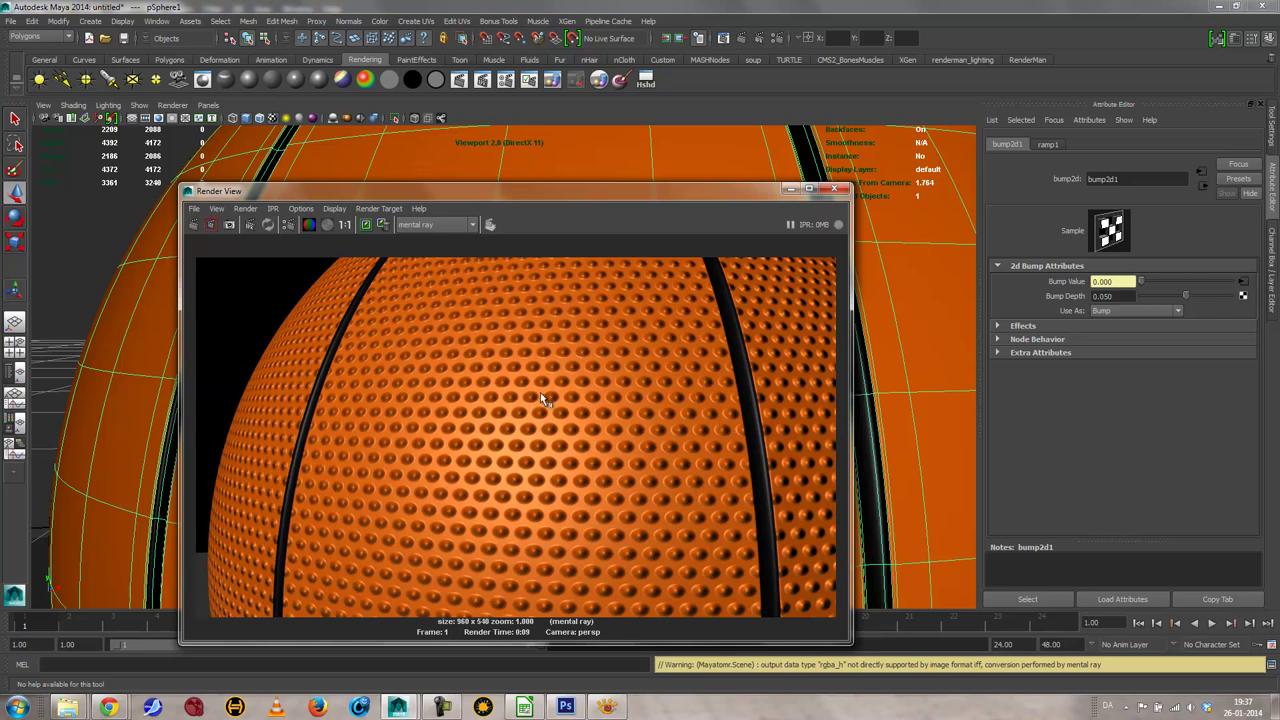
{"action": "right_click_drag", "start_coordinate": [652, 452], "coordinate": [356, 455], "text": "alt"}
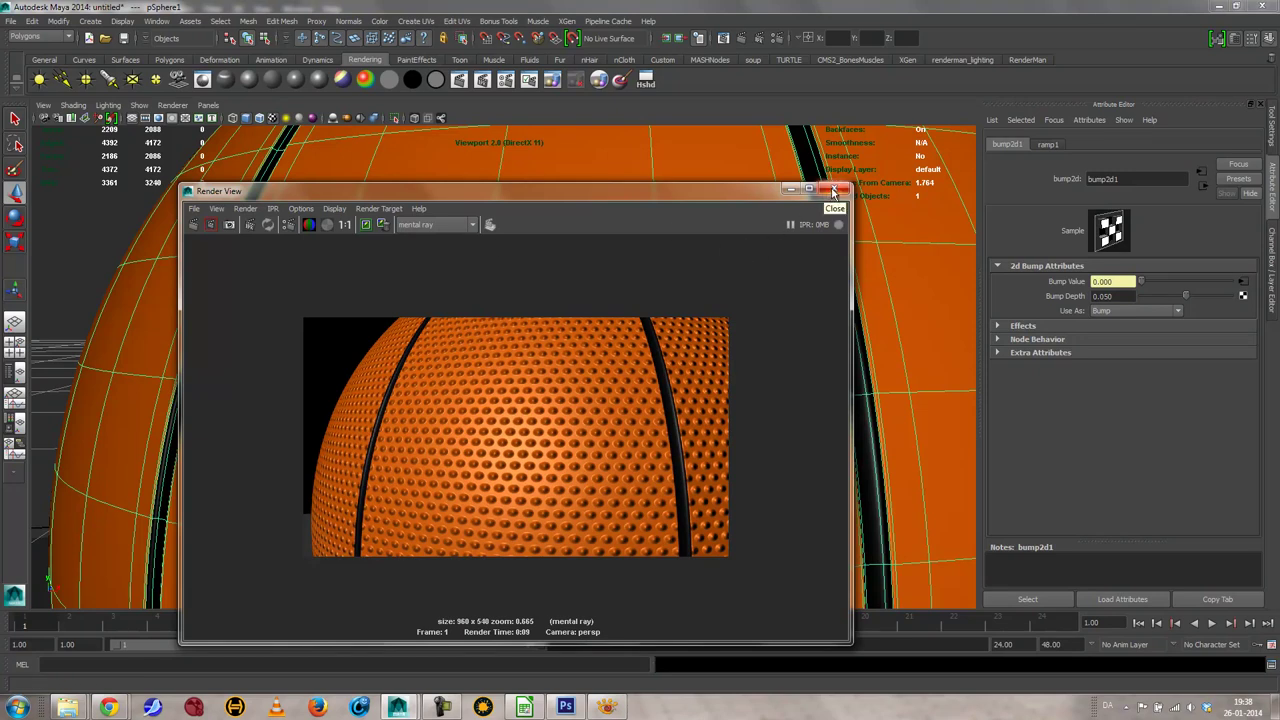
Step: Select all faces using the orange blinn2 material from the Hypershade
{"action": "left_click", "coordinate": [508, 340]}
{"action": "scroll", "coordinate": [660, 357], "scroll_direction": "down", "scroll_amount": 5}
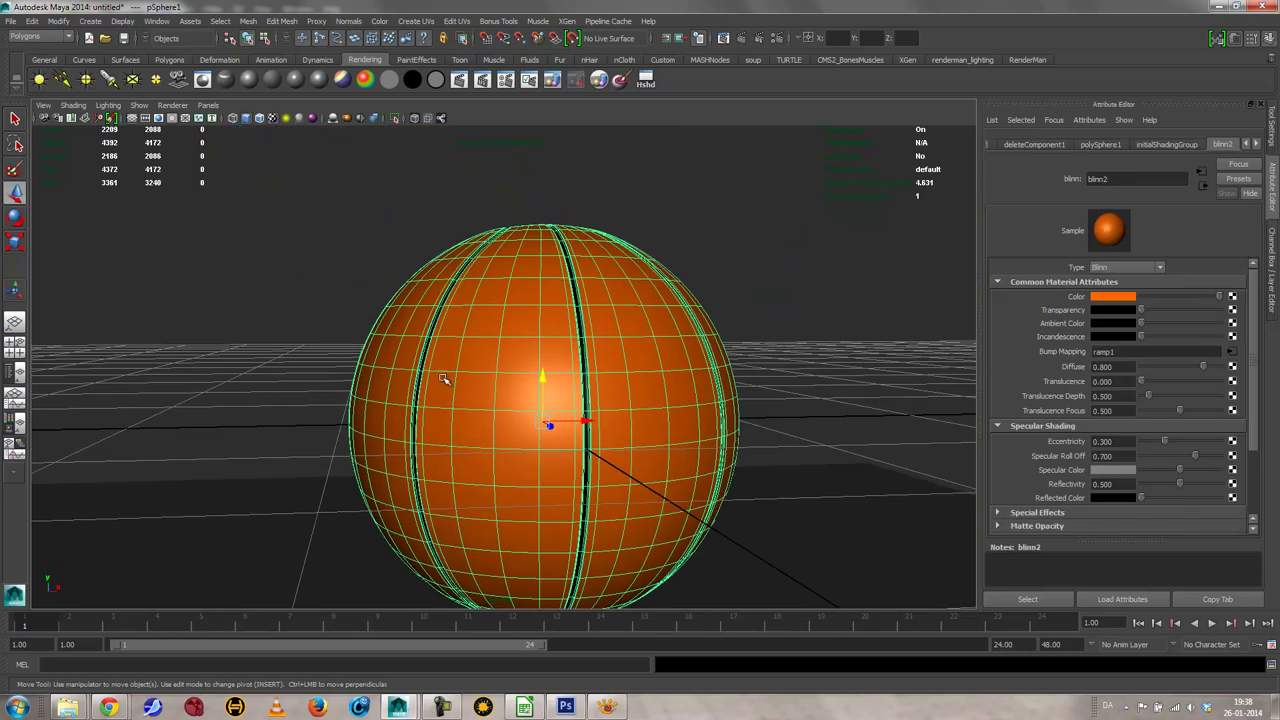
{"action": "left_click_drag", "start_coordinate": [446, 374], "coordinate": [526, 306], "text": "alt"}
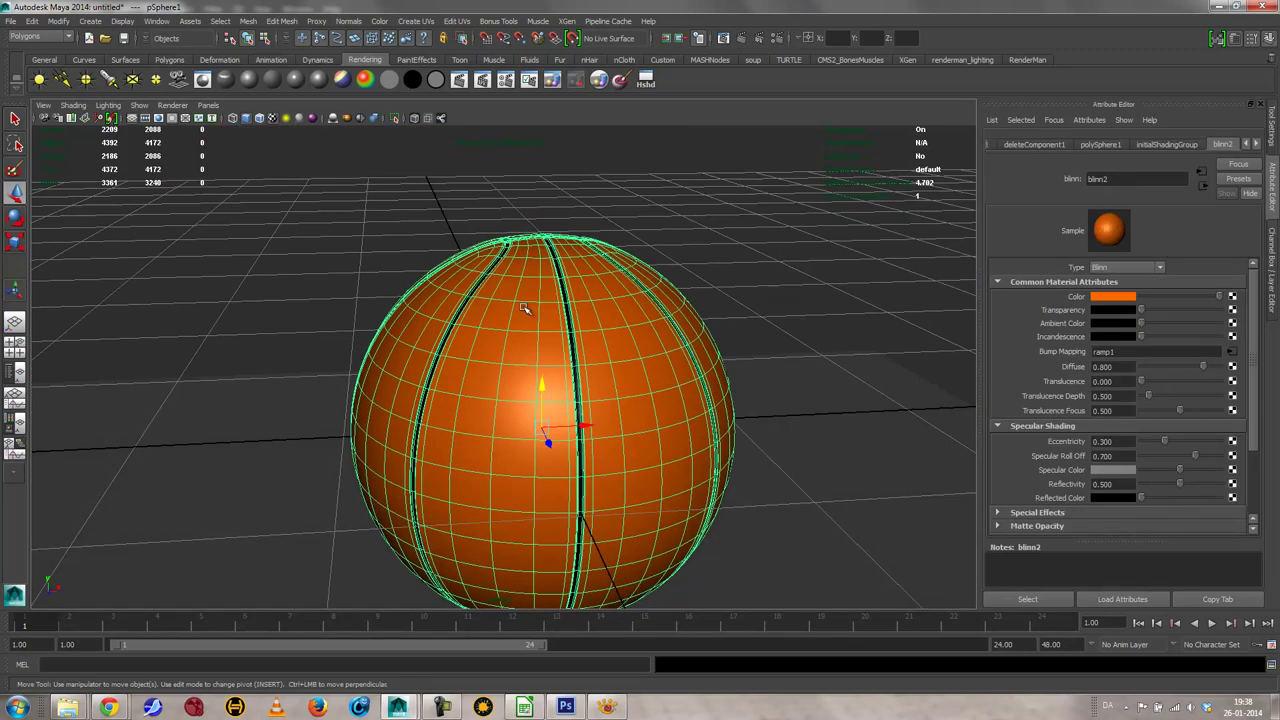
{"action": "left_click", "coordinate": [156, 21]}
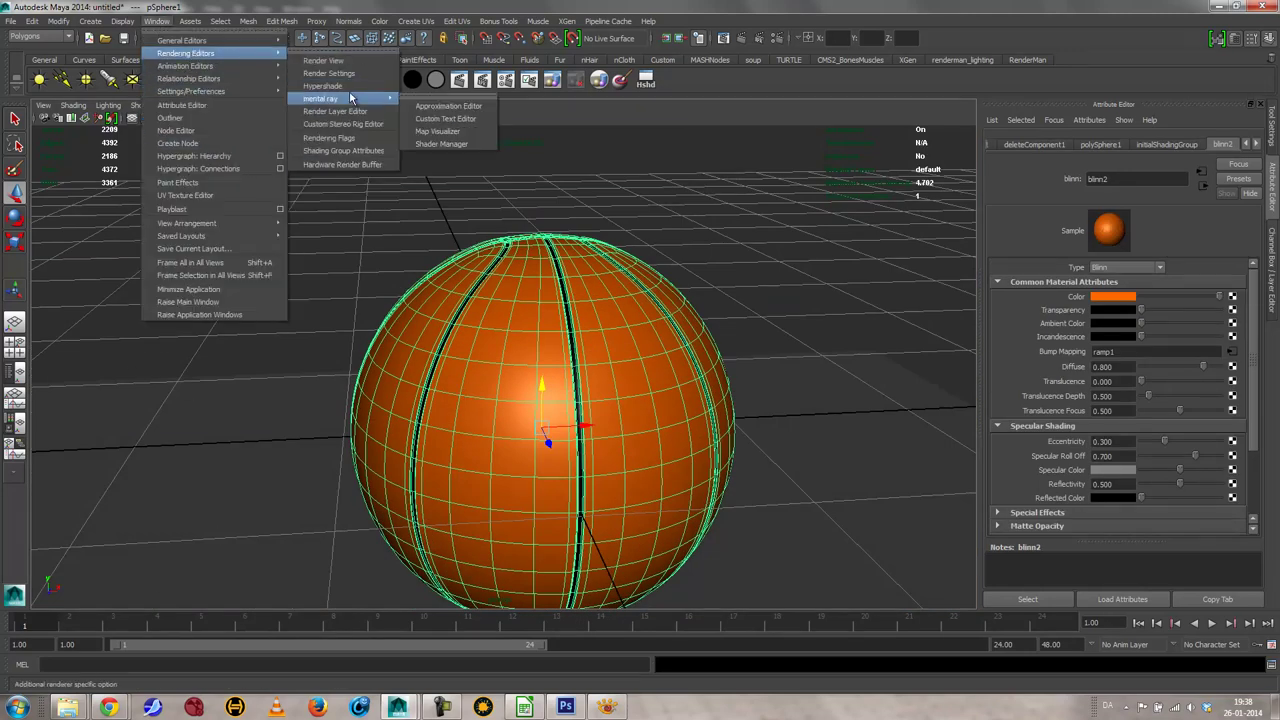
{"action": "left_click", "coordinate": [322, 80]}
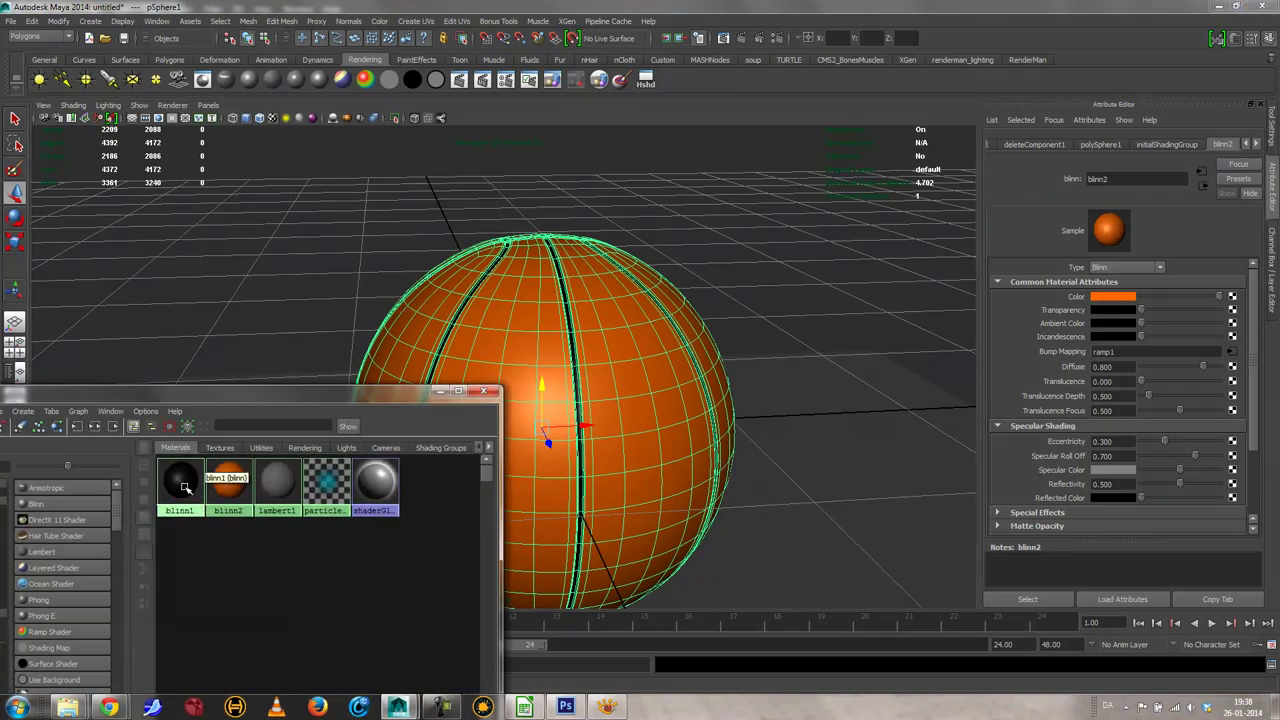
{"action": "right_click", "coordinate": [222, 485]}
{"action": "left_click", "coordinate": [310, 487]}
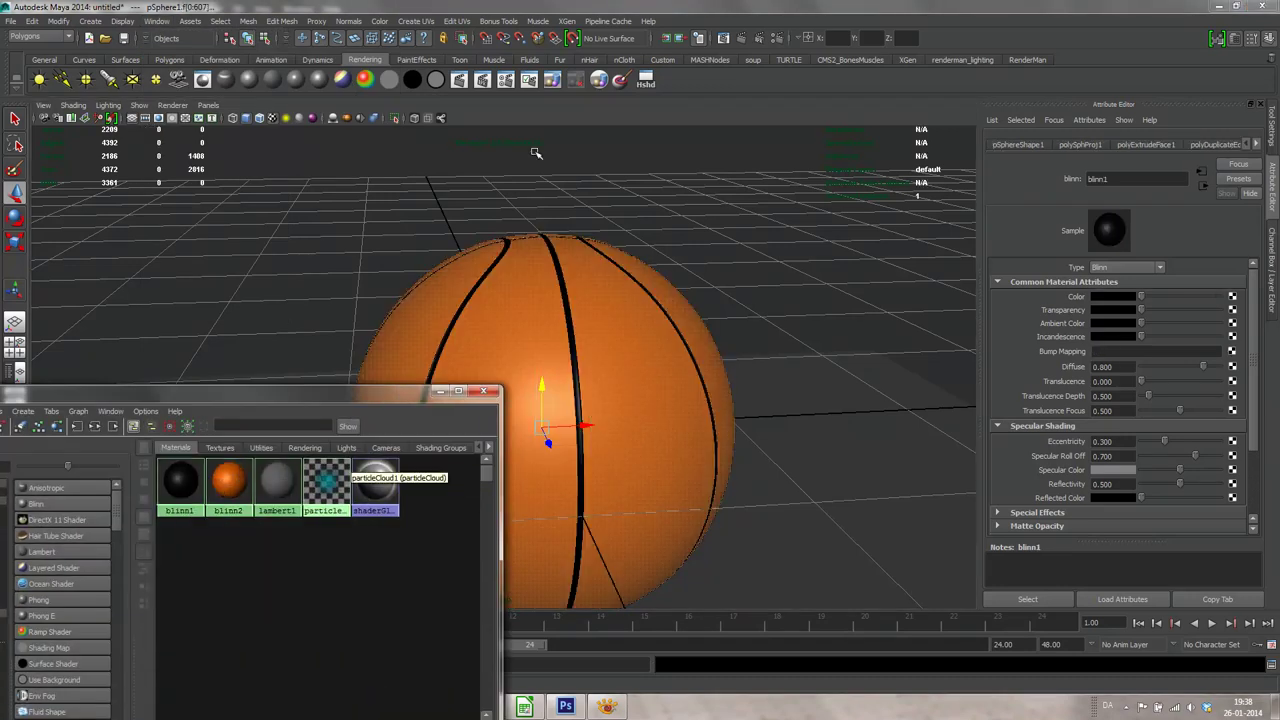
Step: Apply a six-plane Automatic Mapping UV projection to the selected faces
{"action": "left_click", "coordinate": [418, 21]}
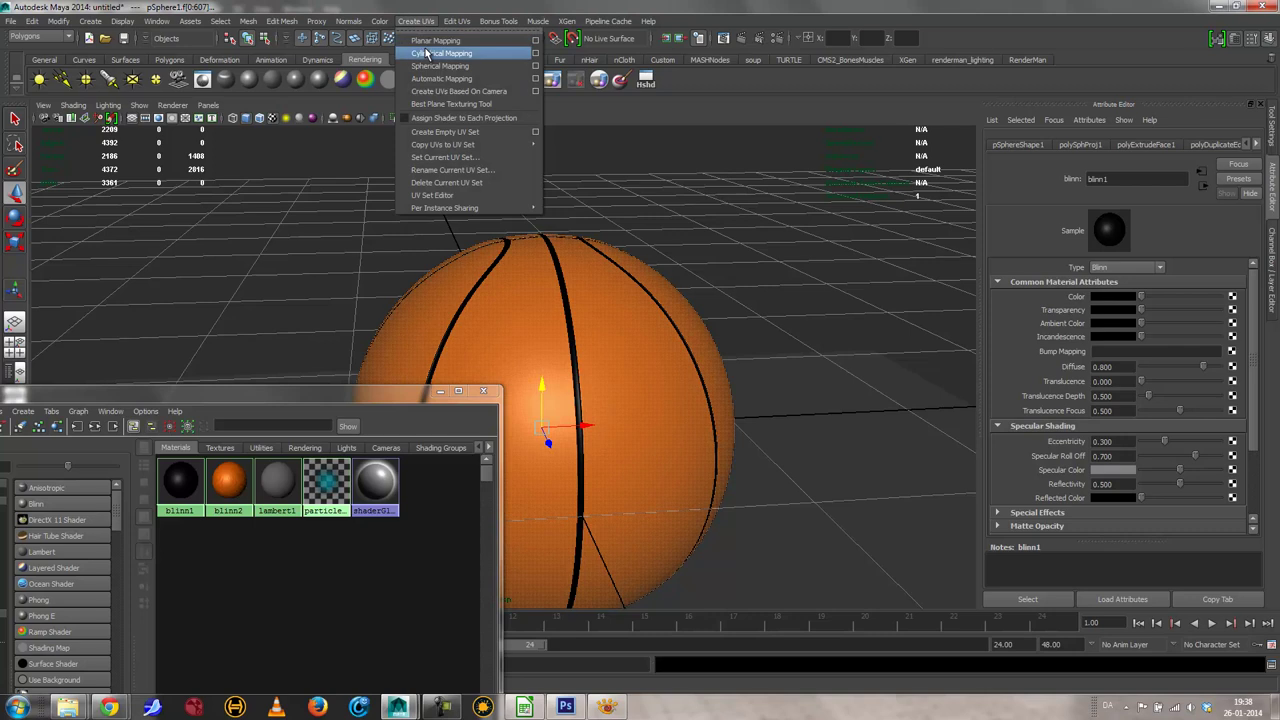
{"action": "left_click", "coordinate": [536, 79]}
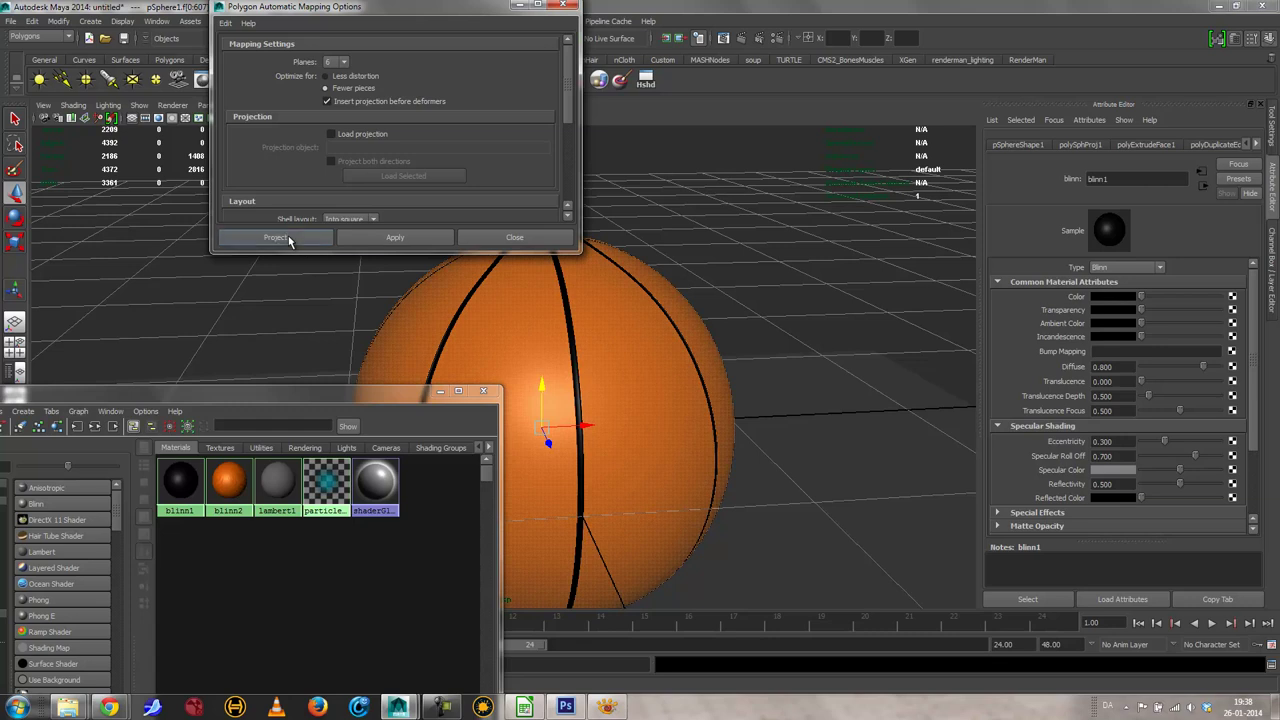
{"action": "left_click", "coordinate": [289, 241]}
Step: Open the UV Texture Editor from the Edit UVs menu
{"action": "double_click", "coordinate": [245, 398]}
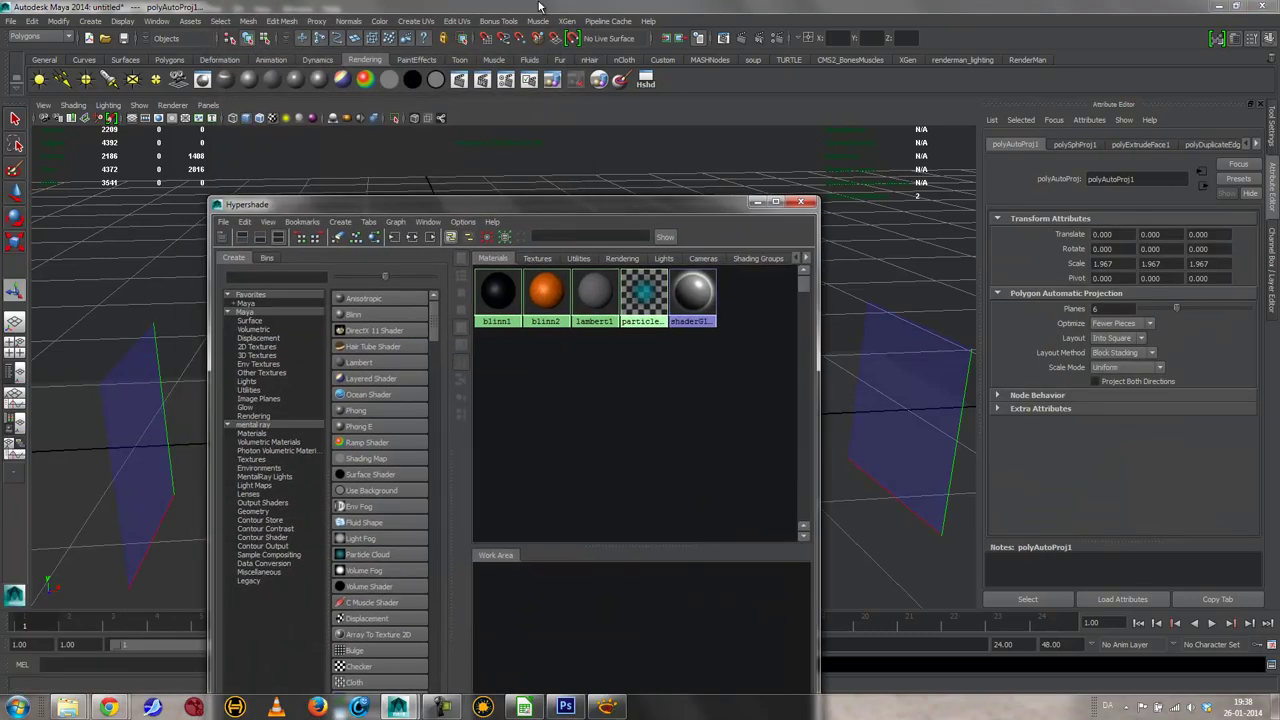
{"action": "left_click", "coordinate": [457, 21]}
{"action": "left_click", "coordinate": [478, 288]}
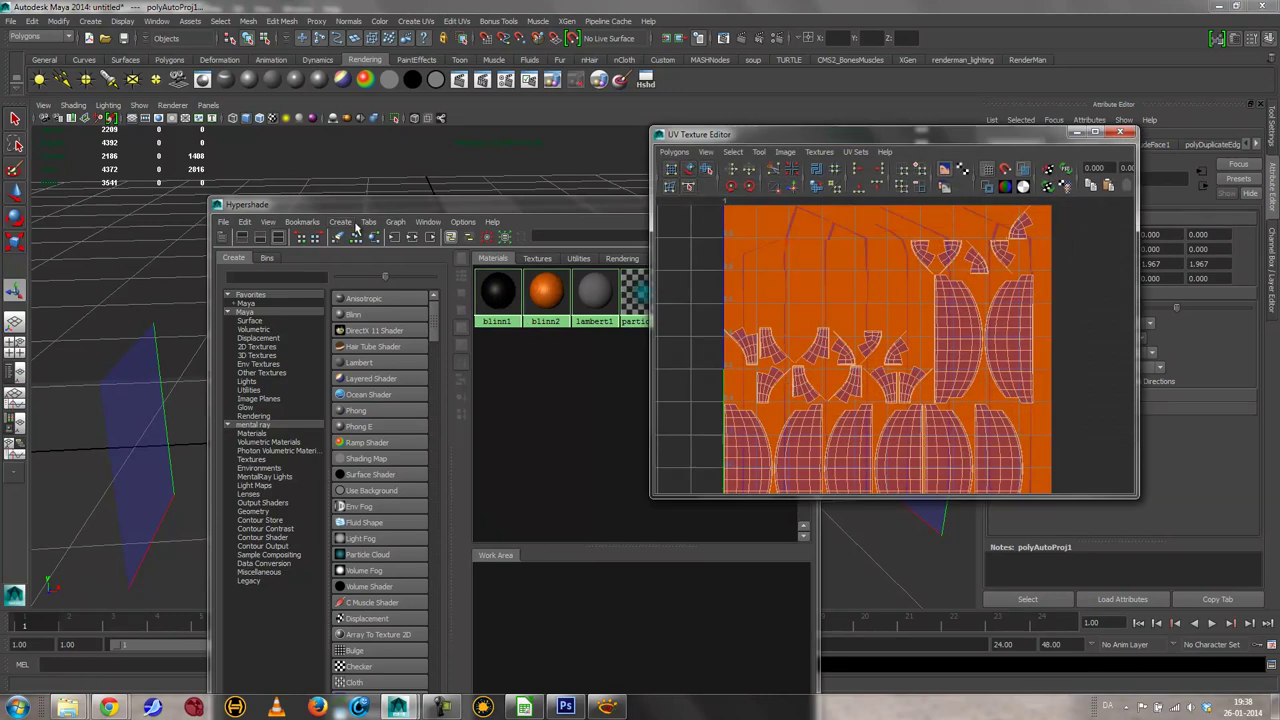
Step: Move Hypershade down off the ball and render the current frame in mental ray
{"action": "double_click", "coordinate": [356, 206]}
{"action": "left_click_drag", "start_coordinate": [324, 351], "coordinate": [307, 635]}
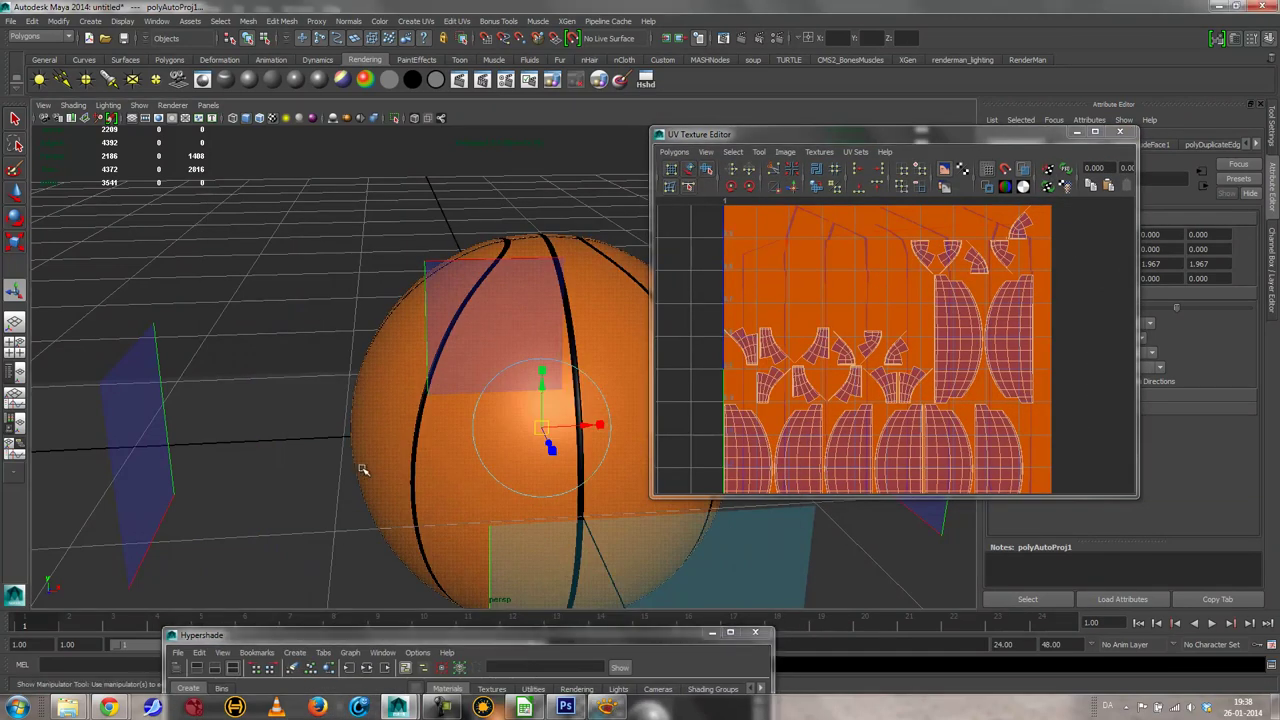
{"action": "left_click", "coordinate": [743, 38]}
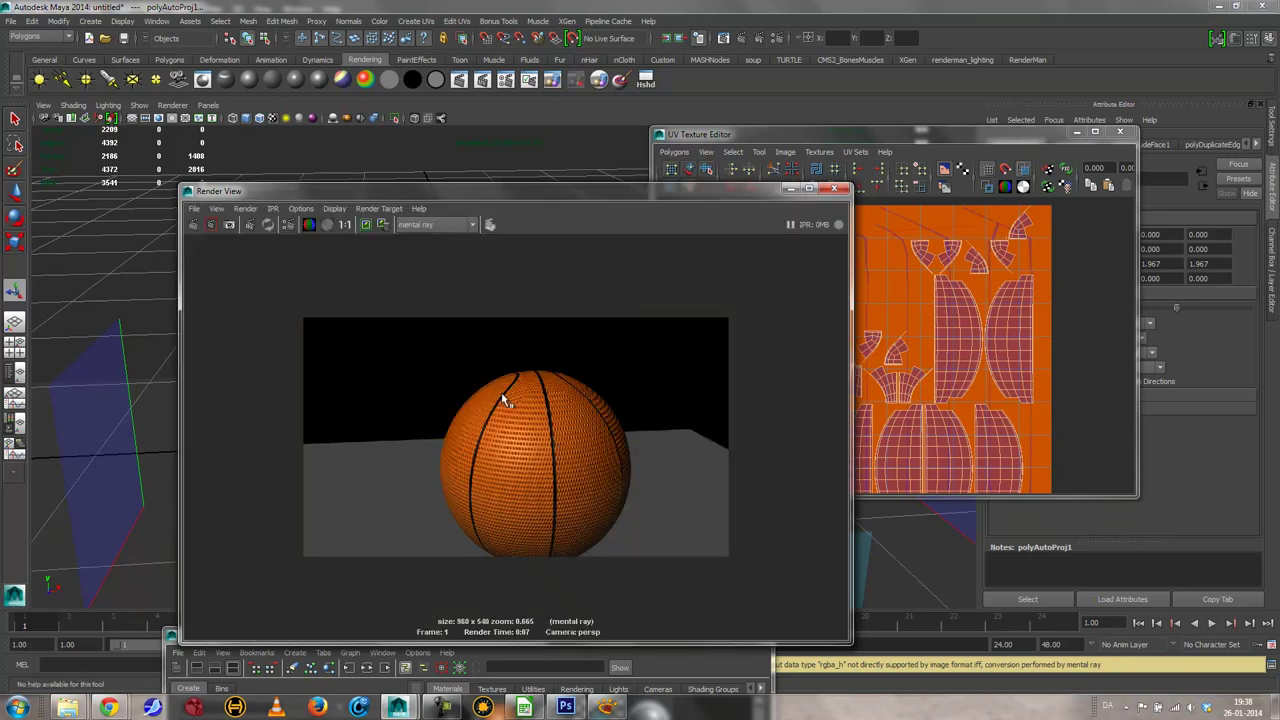
Step: Minimize Render View and select all of the basketball's faces to show its UVs
{"action": "left_click", "coordinate": [791, 189]}
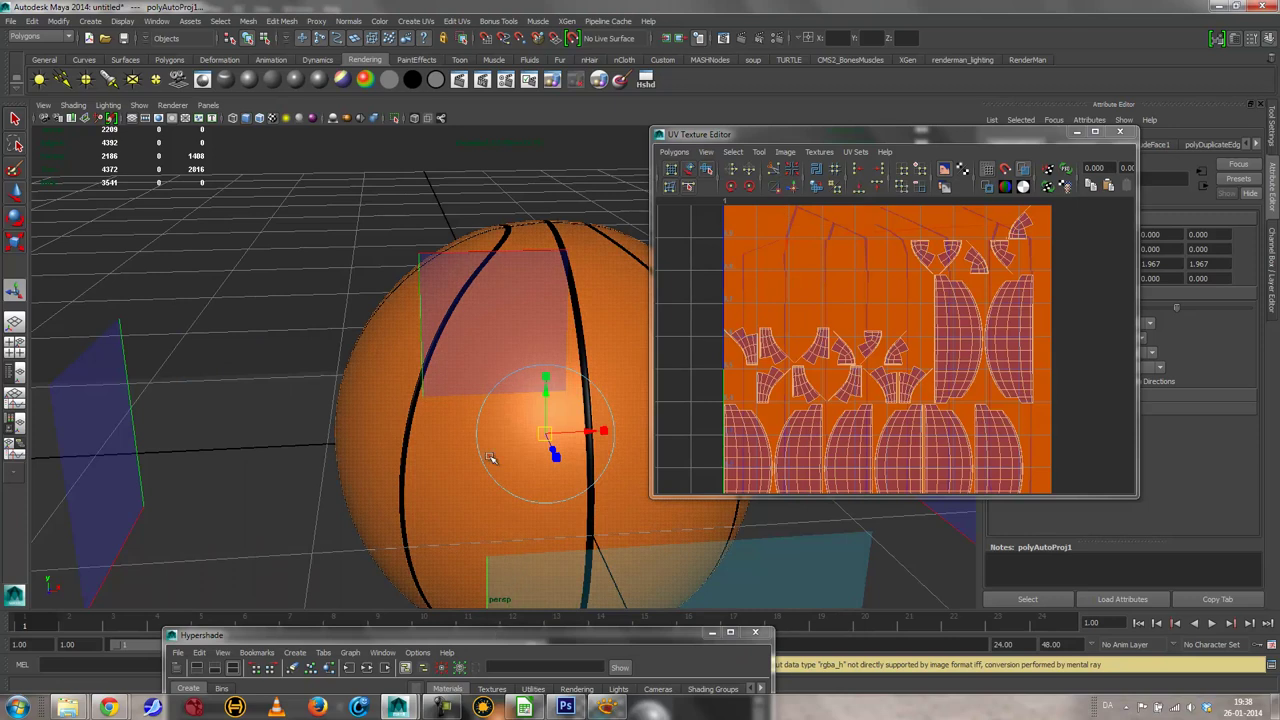
{"action": "left_click", "coordinate": [466, 400]}
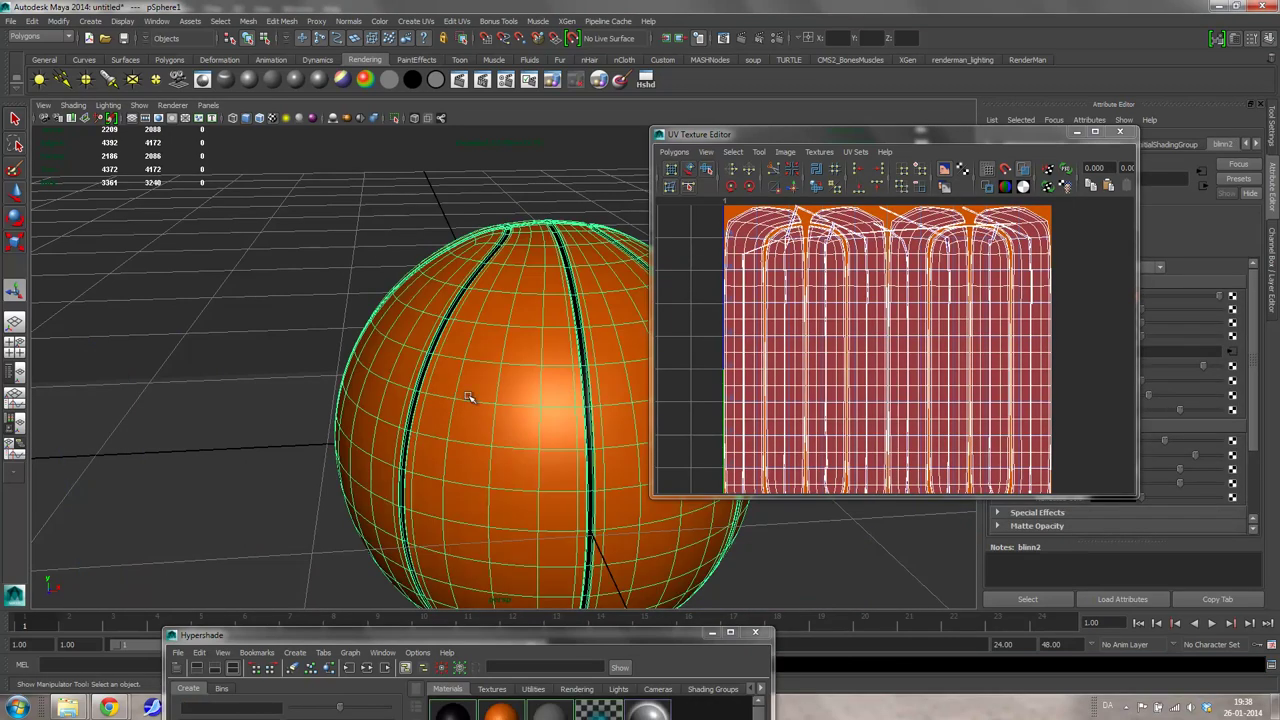
{"action": "key", "text": "ctrl+F11"}
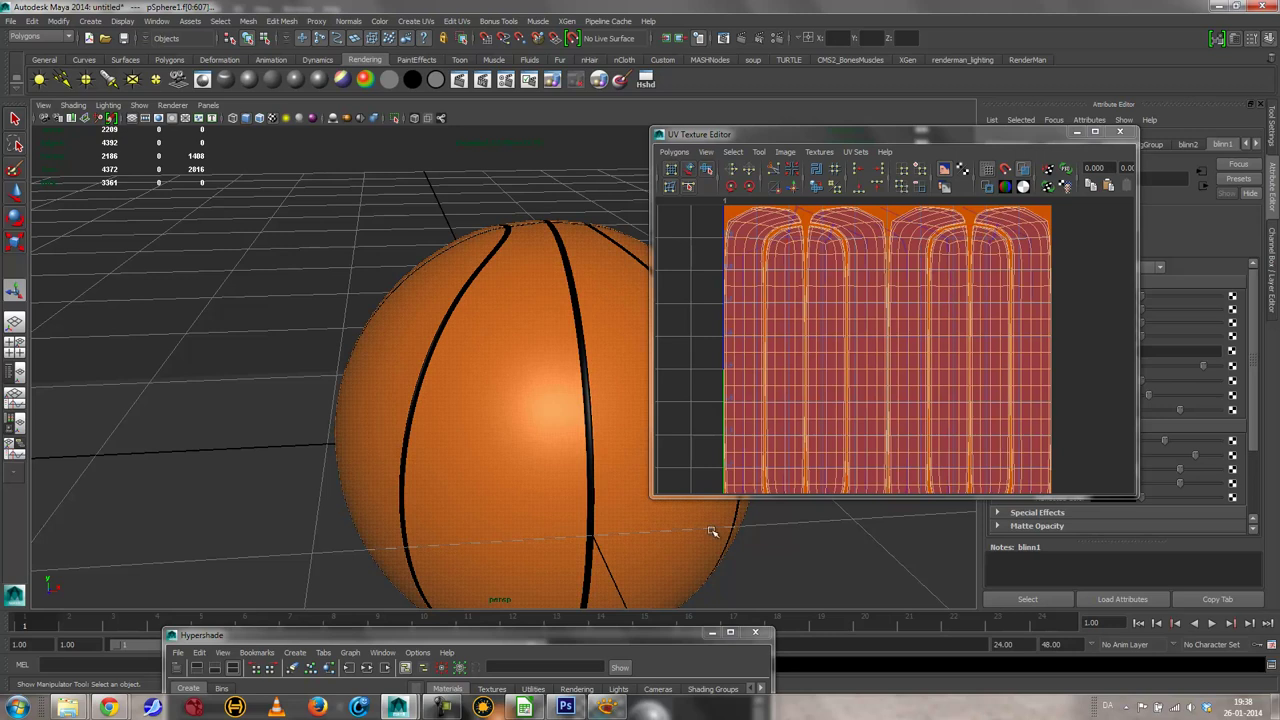
Step: Minimize Hypershade and frame the ball front-on in the perspective view
{"action": "left_click_drag", "start_coordinate": [438, 628], "coordinate": [457, 150]}
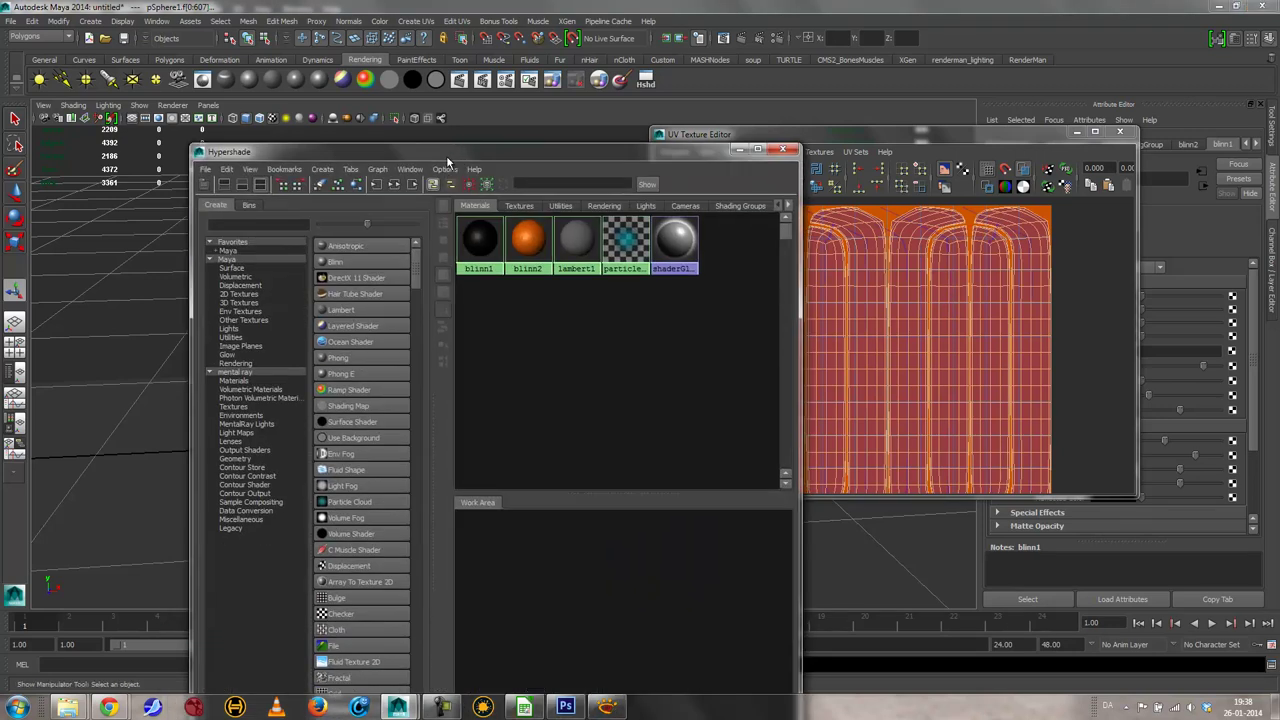
{"action": "left_click_drag", "start_coordinate": [671, 145], "coordinate": [651, 181]}
{"action": "left_click", "coordinate": [720, 186]}
{"action": "right_click_drag", "start_coordinate": [557, 371], "coordinate": [366, 400], "text": "alt"}
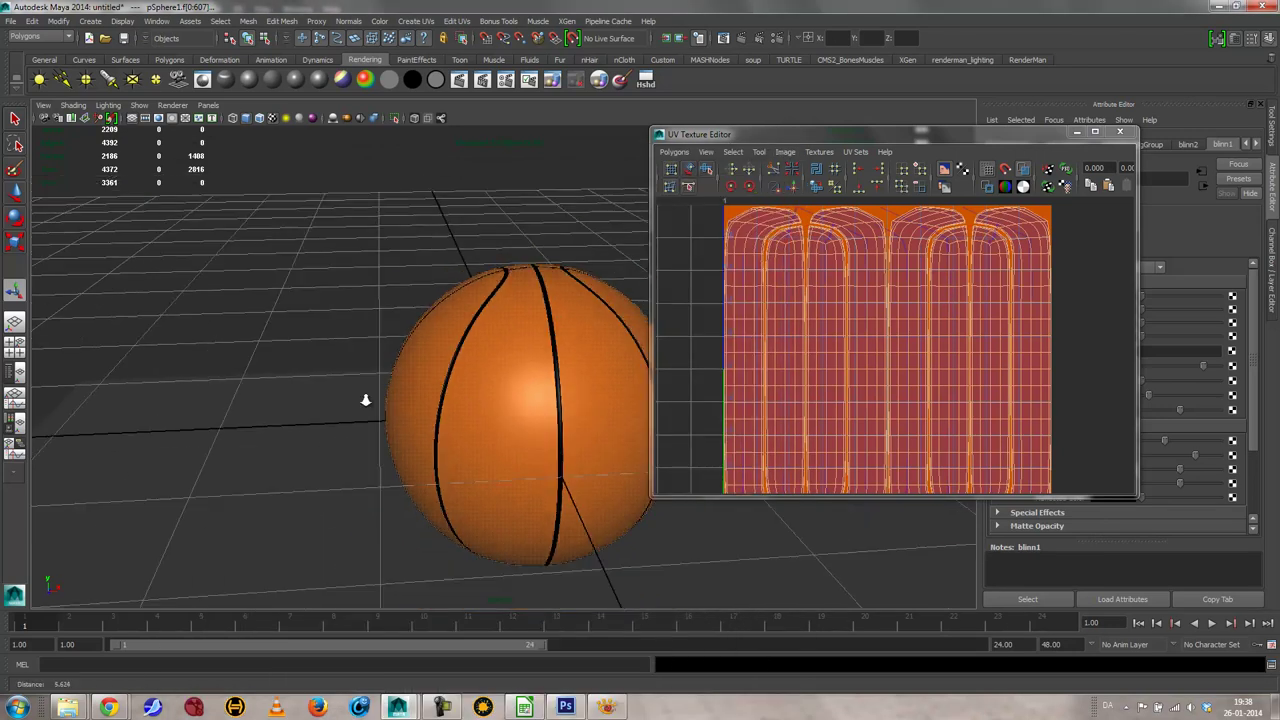
{"action": "left_click_drag", "start_coordinate": [557, 394], "coordinate": [536, 274], "text": "alt"}
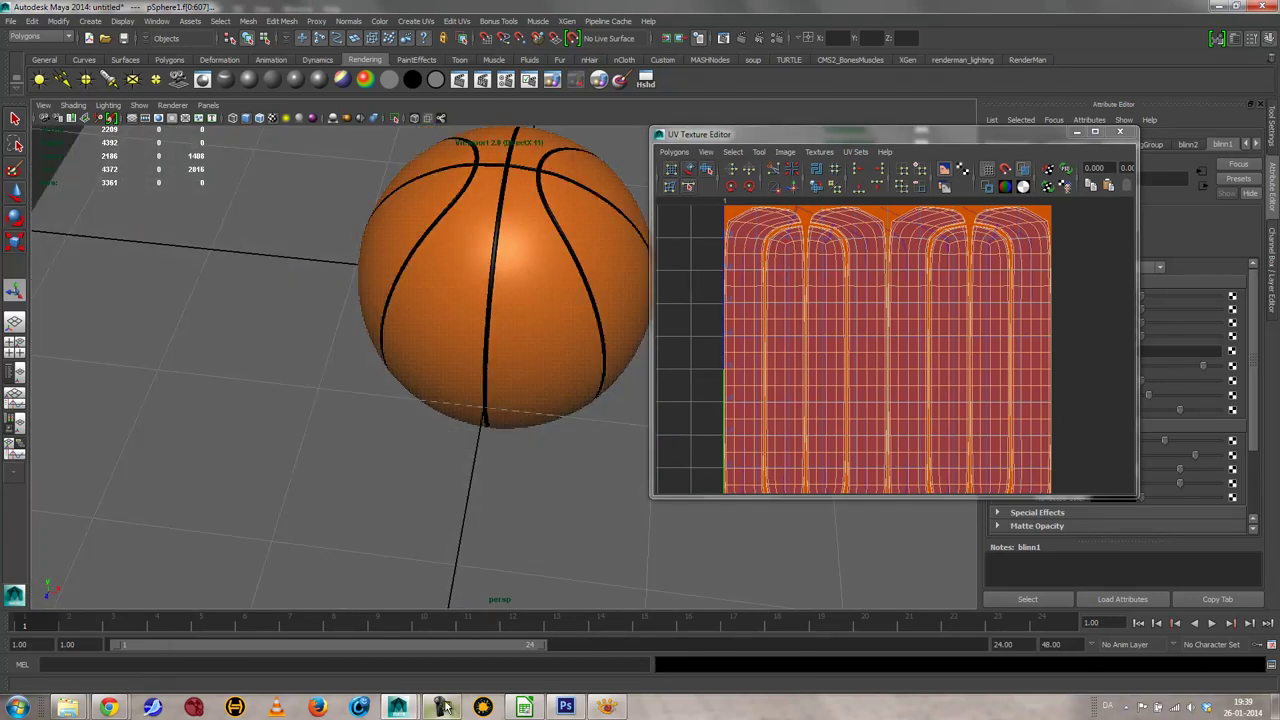